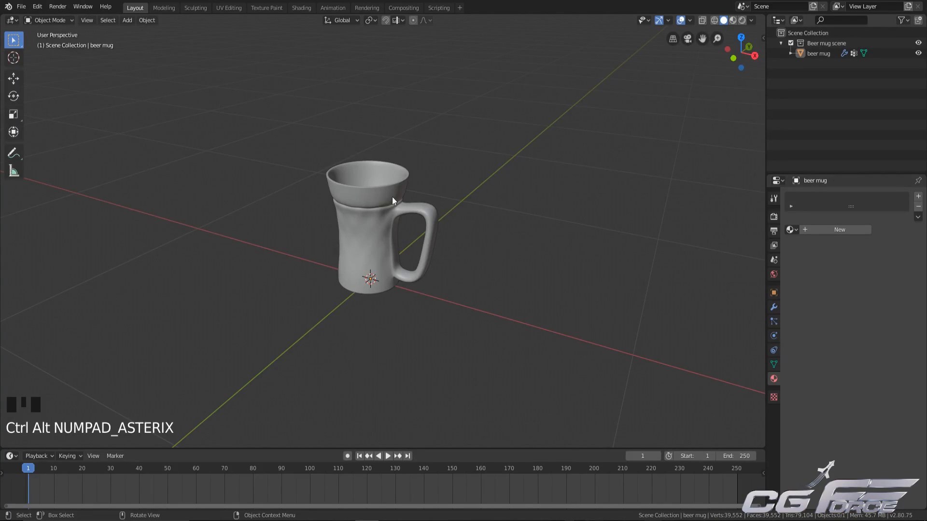
Step: Examine the beer mug model's overall shape from several angles
{"action": "middle_click_drag", "start_coordinate": [387, 231], "coordinate": [390, 258]}
{"action": "scroll", "coordinate": [392, 257], "scroll_direction": "up", "scroll_amount": 2}
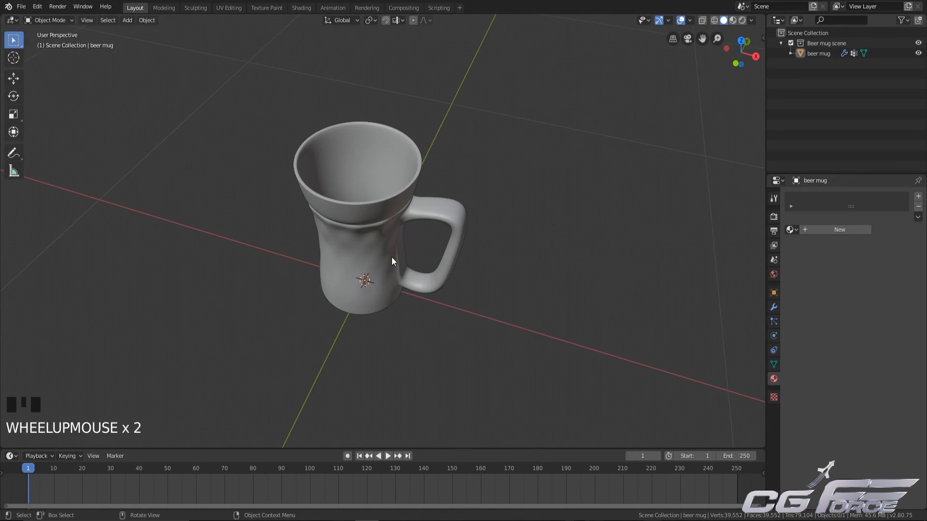
{"action": "middle_click_drag", "start_coordinate": [442, 273], "coordinate": [425, 311]}
{"action": "scroll", "coordinate": [424, 299], "scroll_direction": "up", "scroll_amount": 1}
{"action": "scroll", "coordinate": [413, 288], "scroll_direction": "down", "scroll_amount": 2}
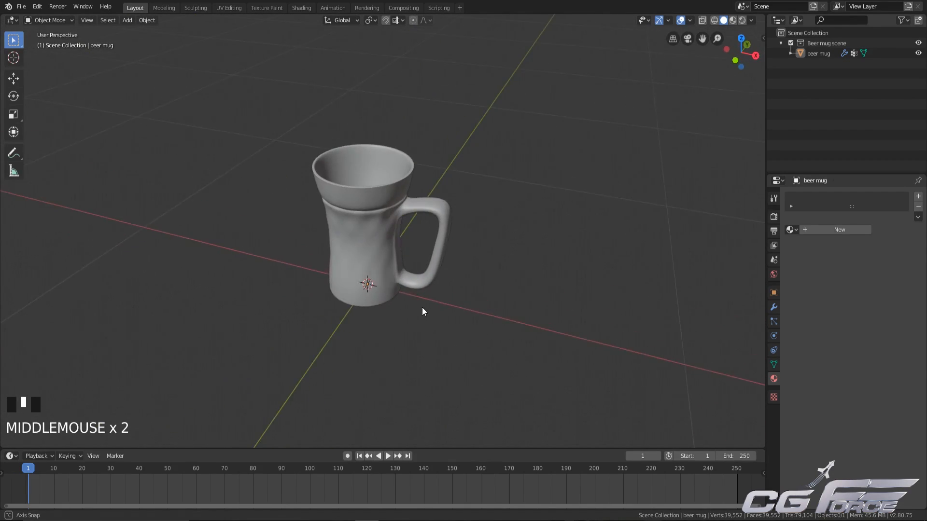
{"action": "scroll", "coordinate": [512, 261], "scroll_direction": "up", "scroll_amount": 2}
{"action": "key", "text": "shift+a"}
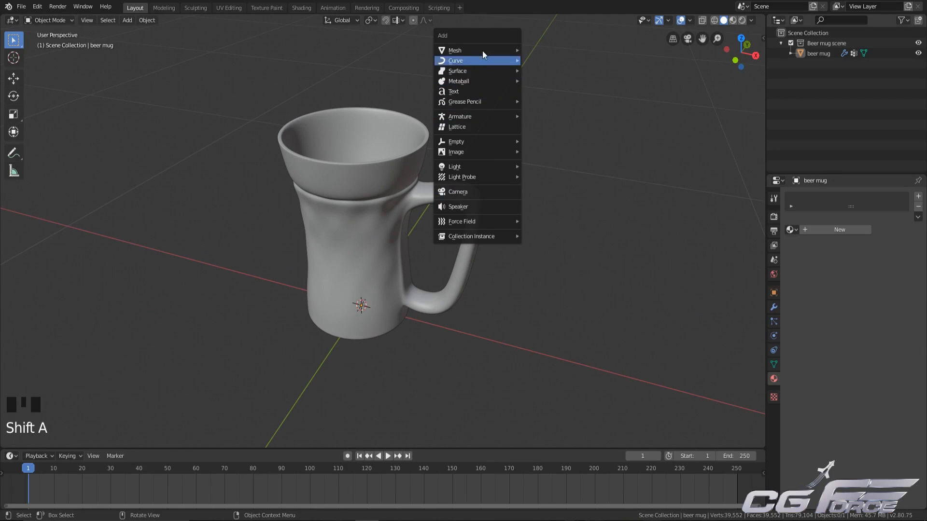
{"action": "mouse_move", "coordinate": [470, 50]}
Step: Put the beer mug in Edit Mode and examine the mesh topology of its body and interior
{"action": "left_click", "coordinate": [352, 306]}
{"action": "key", "text": "Tab"}
{"action": "middle_click_drag", "start_coordinate": [353, 306], "coordinate": [366, 256]}
{"action": "scroll", "coordinate": [366, 256], "scroll_direction": "up", "scroll_amount": 2}
{"action": "left_click", "coordinate": [327, 325]}
{"action": "middle_click_drag", "start_coordinate": [323, 323], "coordinate": [336, 367]}
{"action": "middle_click_drag", "start_coordinate": [350, 237], "coordinate": [359, 272]}
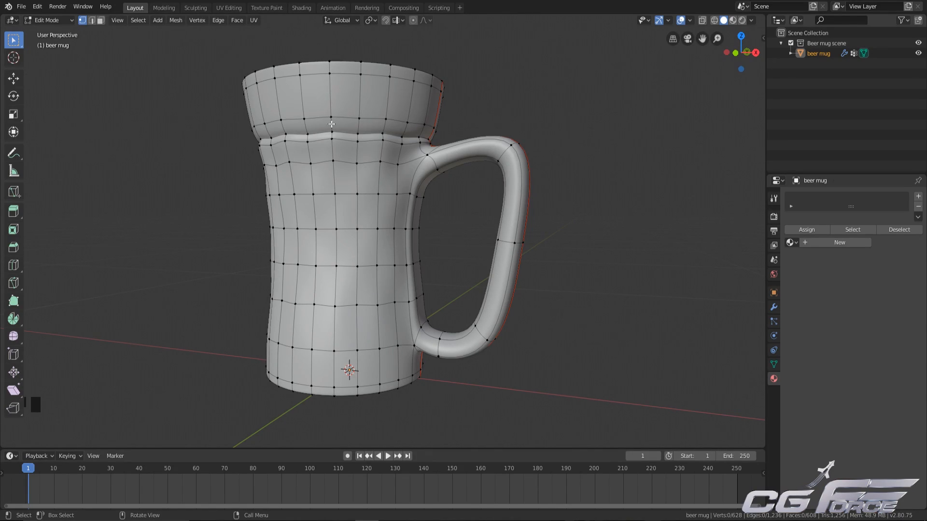
{"action": "middle_click_drag", "start_coordinate": [331, 157], "coordinate": [330, 149]}
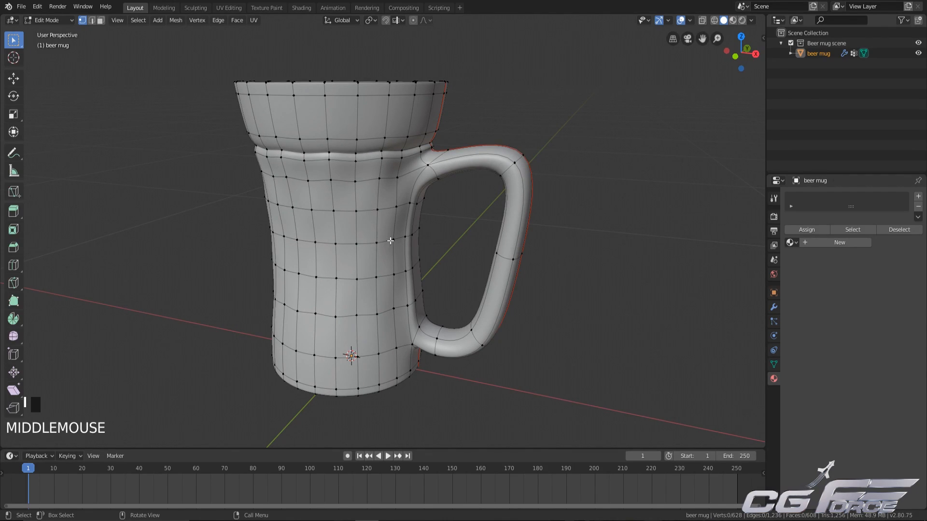
{"action": "scroll", "coordinate": [390, 240], "scroll_direction": "down", "scroll_amount": 2}
{"action": "middle_click_drag", "start_coordinate": [390, 240], "coordinate": [389, 273]}
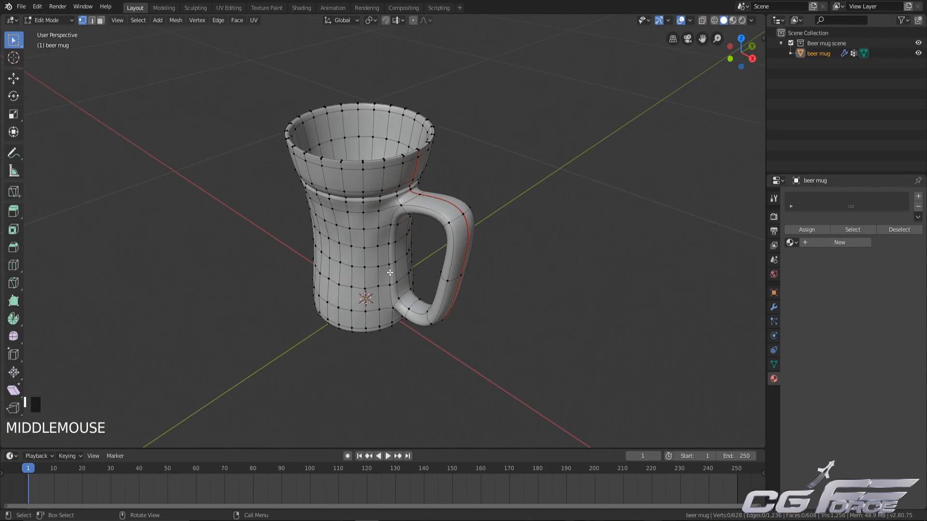
{"action": "middle_click_drag", "start_coordinate": [348, 149], "coordinate": [337, 154]}
{"action": "scroll", "coordinate": [329, 160], "scroll_direction": "up", "scroll_amount": 2}
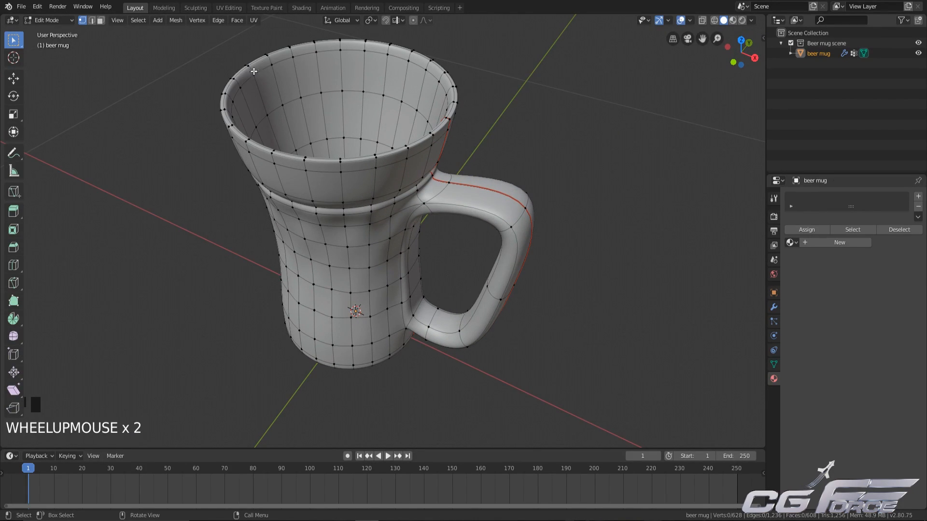
Step: Examine the marked seam running down the mug's rim, along the handle and to the base
{"action": "middle_click_drag", "start_coordinate": [346, 235], "coordinate": [422, 235]}
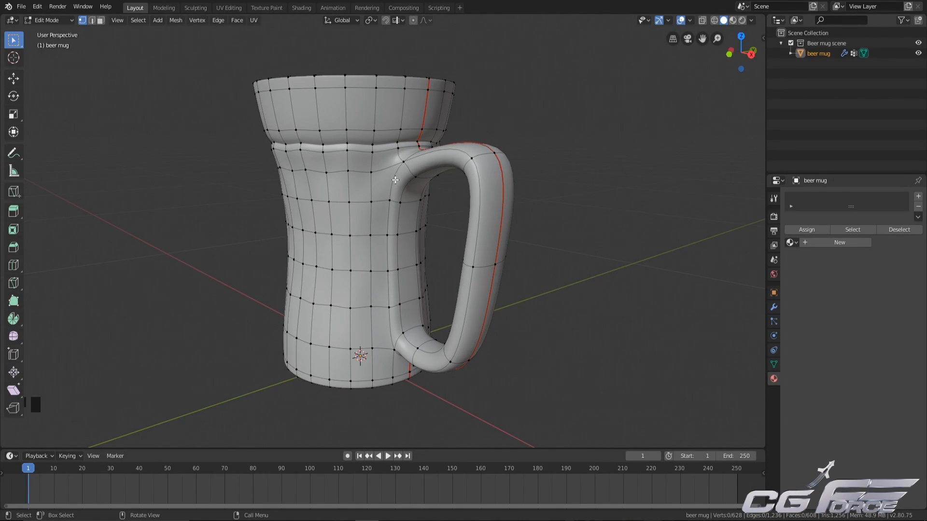
{"action": "middle_click_drag", "start_coordinate": [388, 287], "coordinate": [417, 284]}
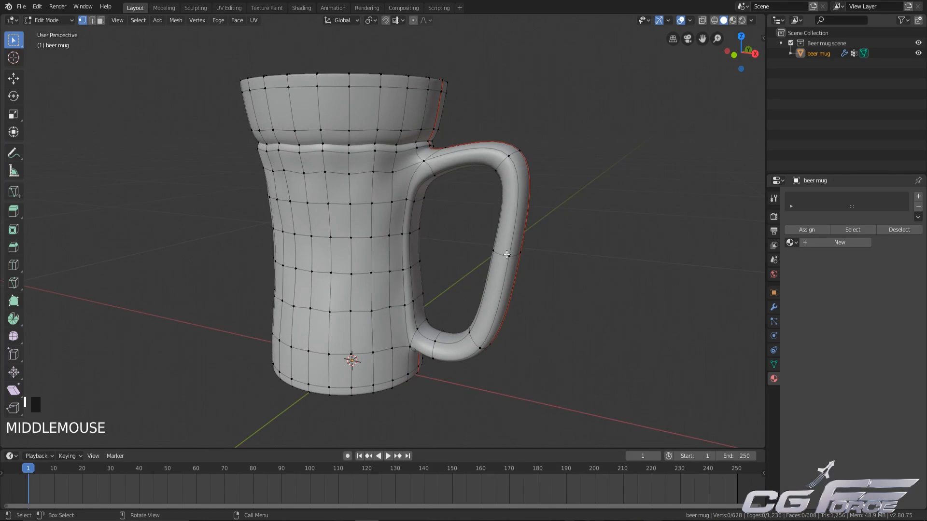
{"action": "middle_click_drag", "start_coordinate": [508, 242], "coordinate": [480, 271]}
{"action": "middle_click_drag", "start_coordinate": [412, 275], "coordinate": [301, 273]}
{"action": "middle_click_drag", "start_coordinate": [310, 228], "coordinate": [419, 171]}
{"action": "scroll", "coordinate": [419, 171], "scroll_direction": "down", "scroll_amount": 2}
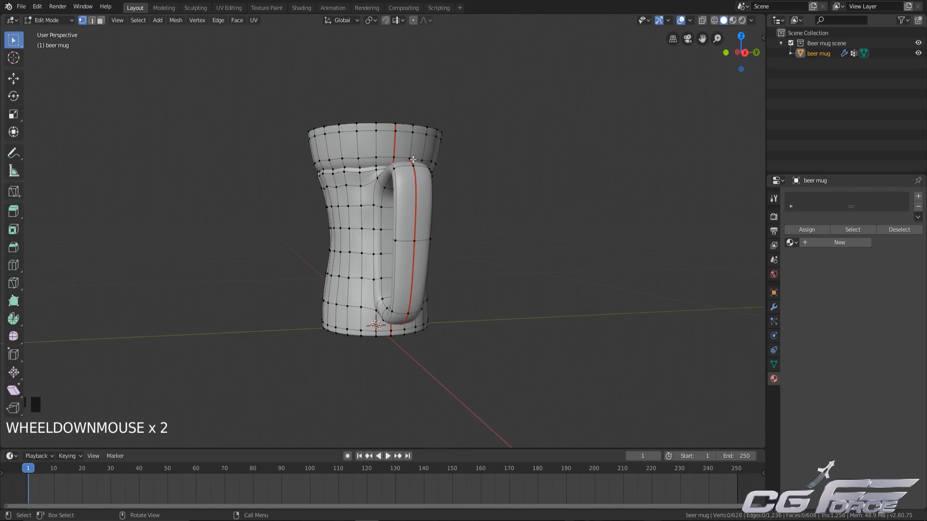
{"action": "middle_click_drag", "start_coordinate": [413, 272], "coordinate": [429, 299]}
{"action": "scroll", "coordinate": [430, 299], "scroll_direction": "up", "scroll_amount": 1}
{"action": "middle_click_drag", "start_coordinate": [471, 345], "coordinate": [455, 305], "text": "shift"}
{"action": "middle_click_drag", "start_coordinate": [478, 269], "coordinate": [416, 295]}
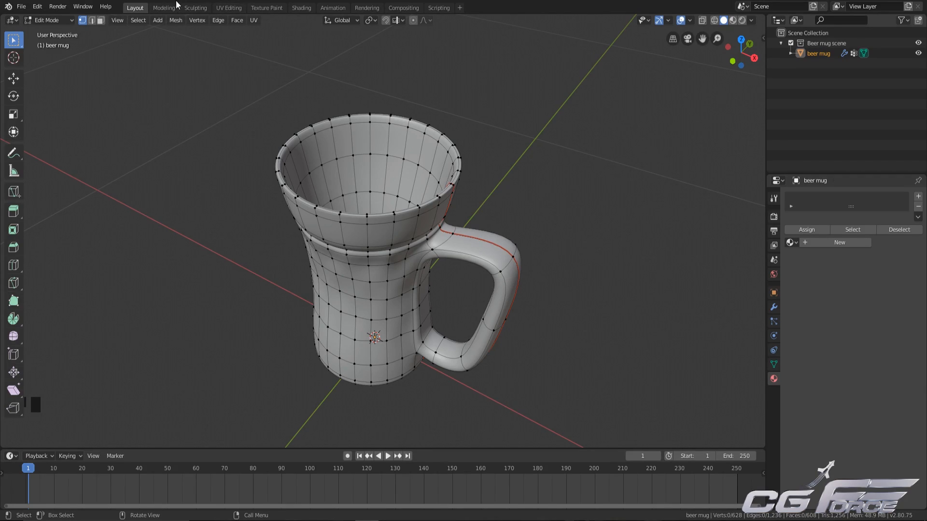
Step: Select the whole mug mesh in the UV Editing workspace to inspect its unwrapped UV layout
{"action": "left_click", "coordinate": [225, 7]}
{"action": "scroll", "coordinate": [576, 260], "scroll_direction": "up", "scroll_amount": 4}
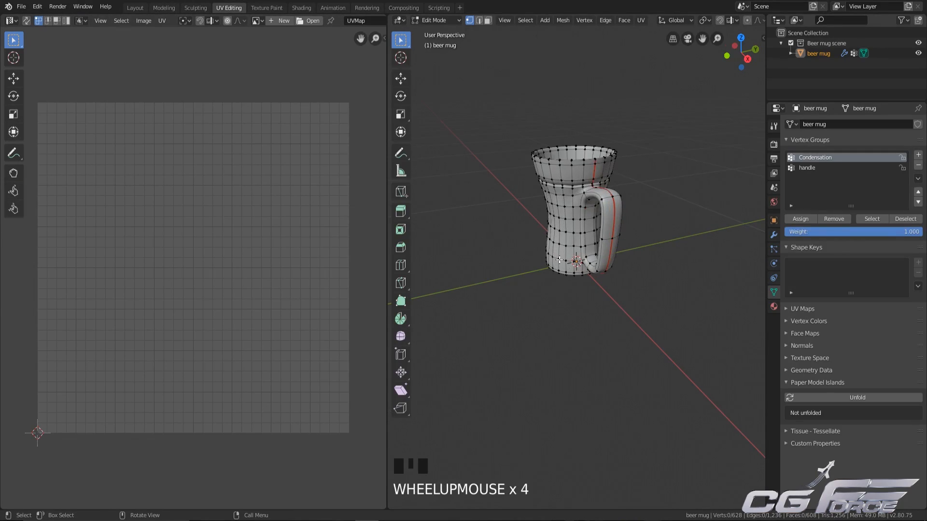
{"action": "key", "text": "a"}
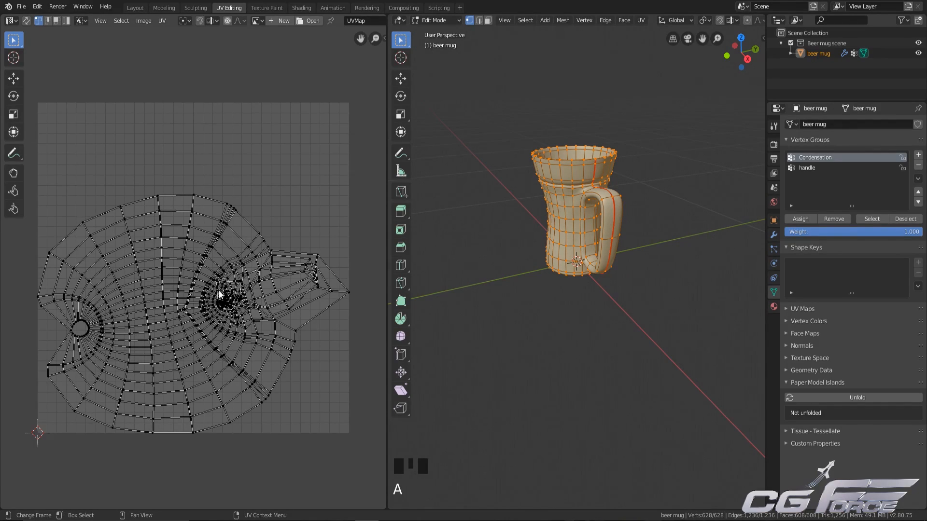
Step: Return to the Layout workspace in Object Mode and give the beer mug a new material named Glass
{"action": "left_click", "coordinate": [143, 13]}
{"action": "scroll", "coordinate": [348, 267], "scroll_direction": "down", "scroll_amount": 2}
{"action": "middle_click_drag", "start_coordinate": [348, 268], "coordinate": [438, 318]}
{"action": "scroll", "coordinate": [420, 291], "scroll_direction": "up", "scroll_amount": 3}
{"action": "scroll", "coordinate": [424, 303], "scroll_direction": "down", "scroll_amount": 2}
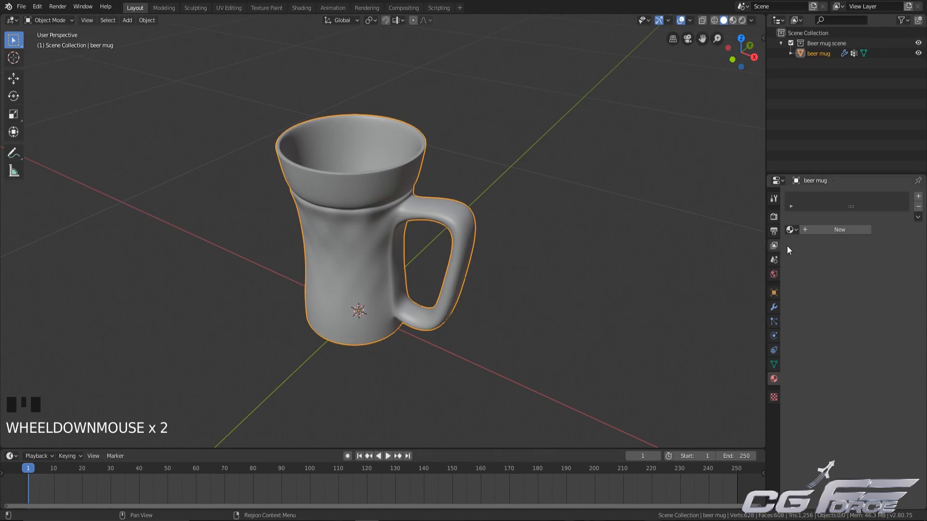
{"action": "left_click", "coordinate": [829, 231]}
{"action": "type", "text": "Glass"}
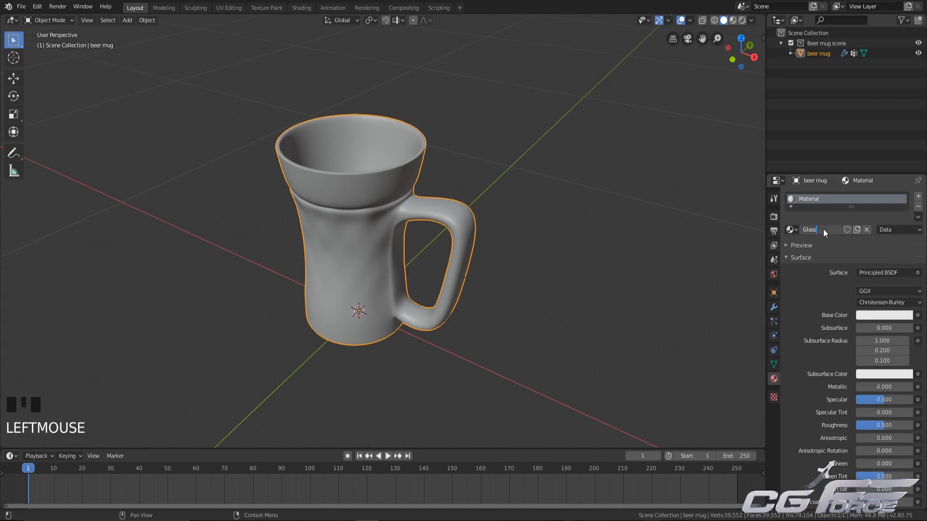
{"action": "key", "text": "Return"}
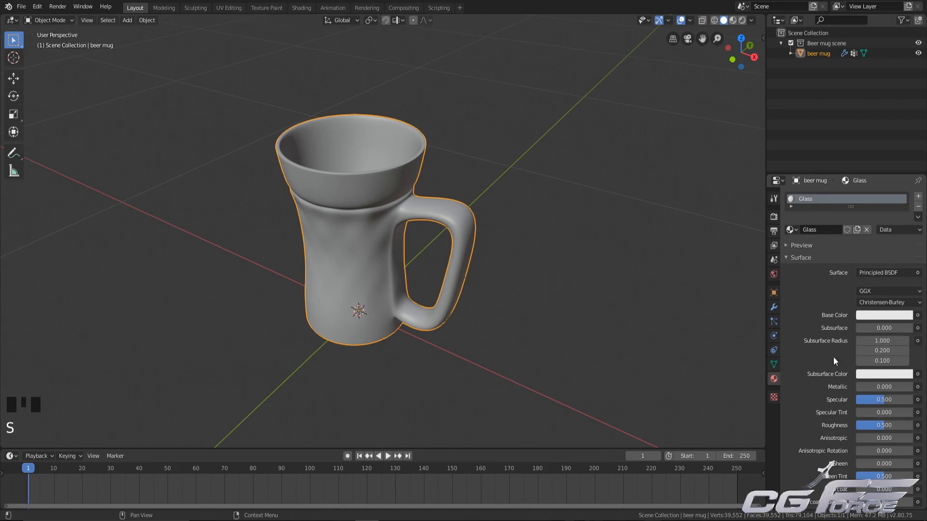
Step: Set the Glass material's Roughness to 0.000 and Transmission to 1.000
{"action": "scroll", "coordinate": [827, 380], "scroll_direction": "down", "scroll_amount": 3}
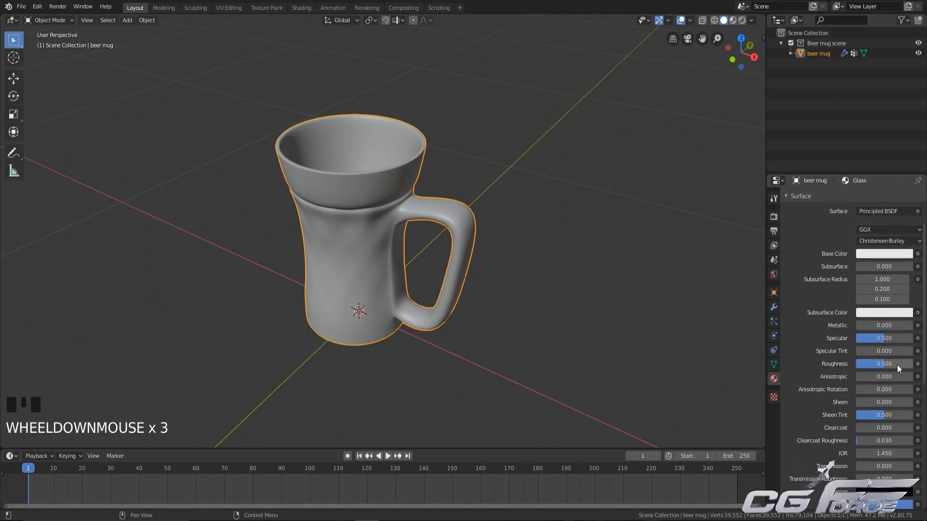
{"action": "left_click_drag", "start_coordinate": [897, 364], "coordinate": [864, 364]}
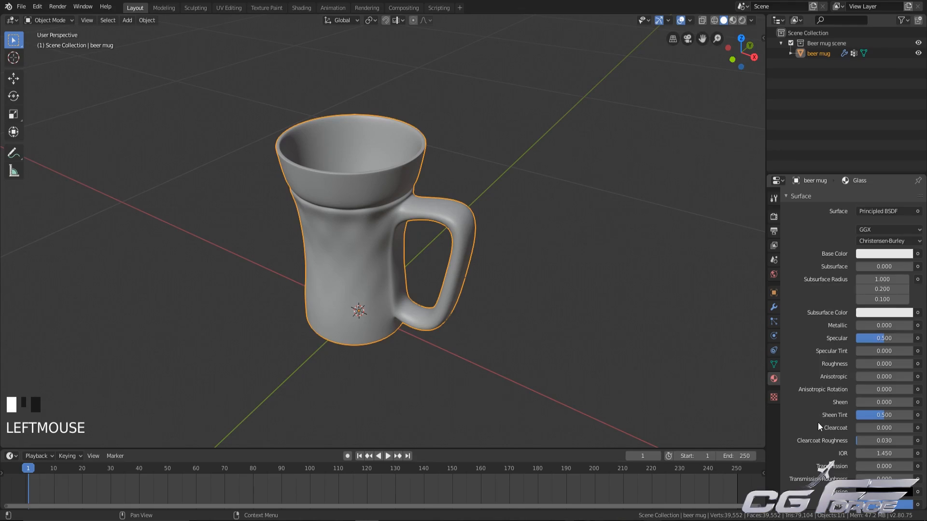
{"action": "scroll", "coordinate": [816, 422], "scroll_direction": "down", "scroll_amount": 2}
{"action": "left_click_drag", "start_coordinate": [862, 426], "coordinate": [907, 425]}
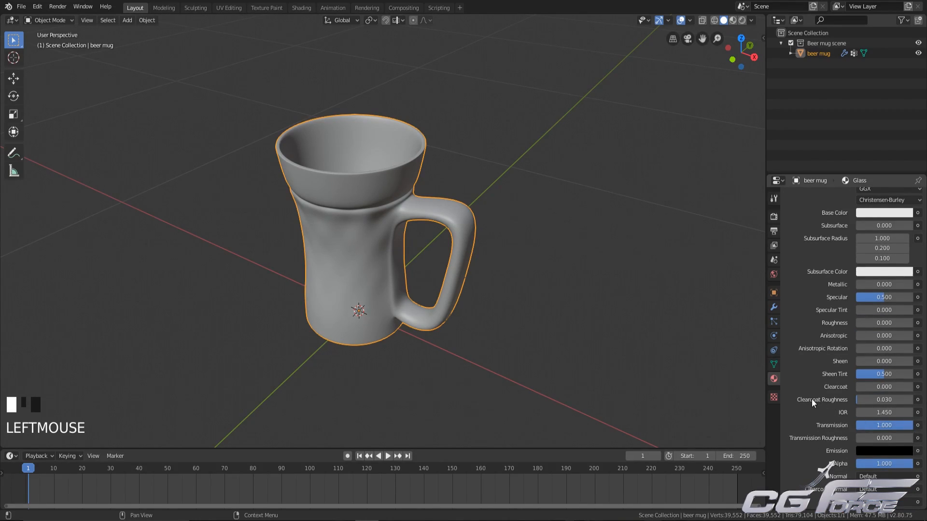
{"action": "scroll", "coordinate": [813, 399], "scroll_direction": "up", "scroll_amount": 5}
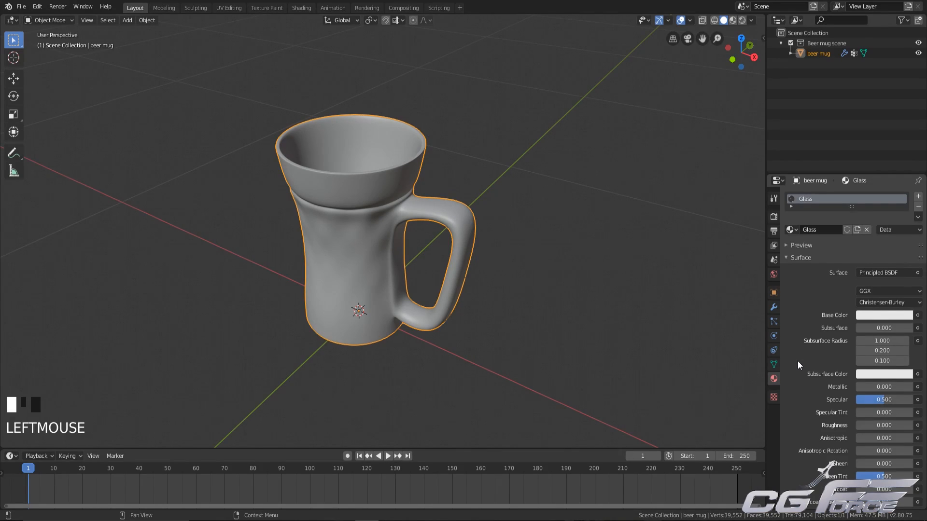
{"action": "scroll", "coordinate": [797, 361], "scroll_direction": "down", "scroll_amount": 3}
{"action": "scroll", "coordinate": [797, 361], "scroll_direction": "up", "scroll_amount": 3}
Step: Add a mesh plane at the world origin beneath the mug, working in top orthographic view
{"action": "mouse_move", "coordinate": [290, 304]}
{"action": "middle_mouse_down"}
{"action": "mouse_move", "coordinate": [285, 340]}
{"action": "mouse_move", "coordinate": [289, 319]}
{"action": "middle_mouse_up"}
{"action": "scroll", "coordinate": [333, 303], "scroll_direction": "down", "scroll_amount": 2}
{"action": "middle_click_drag", "start_coordinate": [368, 308], "coordinate": [363, 352], "text": "shift"}
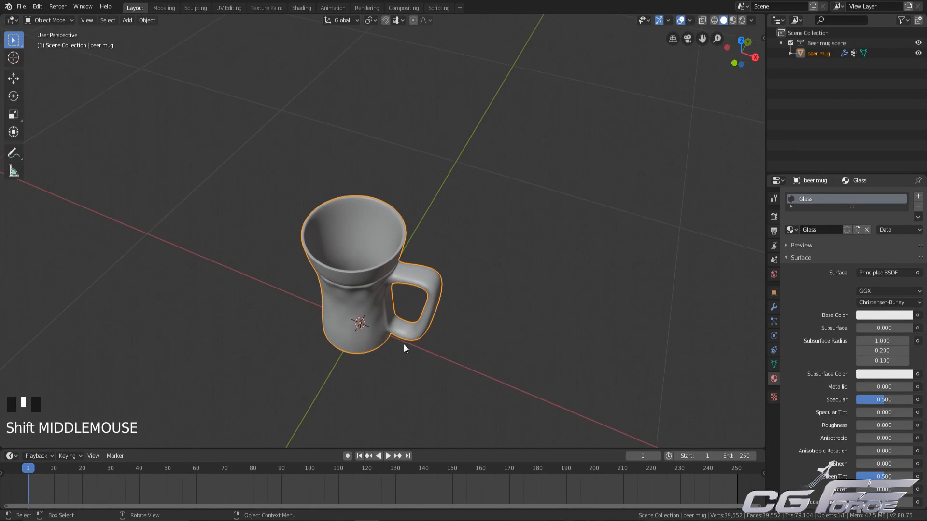
{"action": "left_click", "coordinate": [809, 243]}
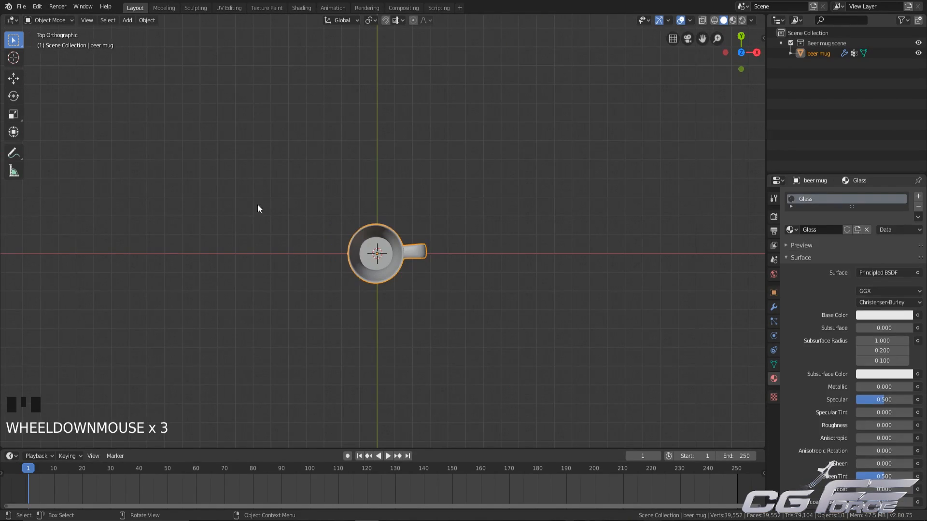
{"action": "key", "text": "shift+a"}
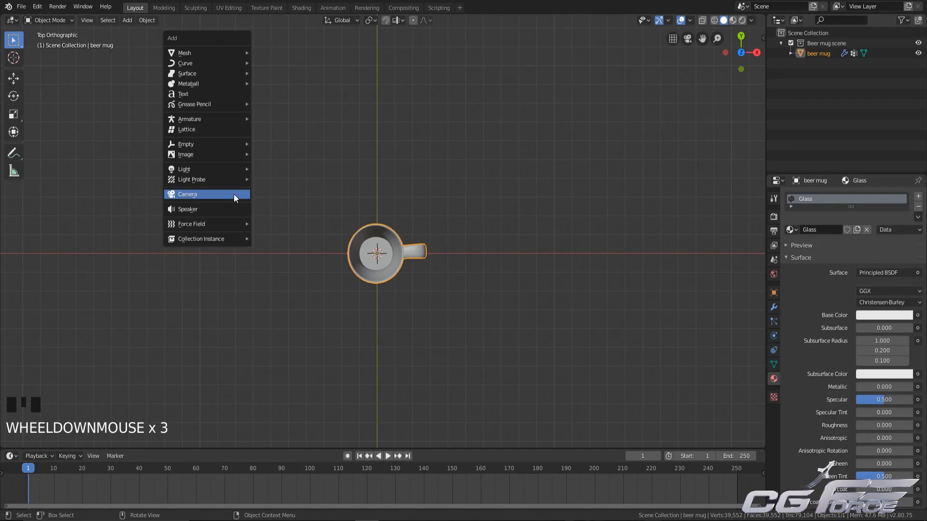
{"action": "mouse_move", "coordinate": [207, 53]}
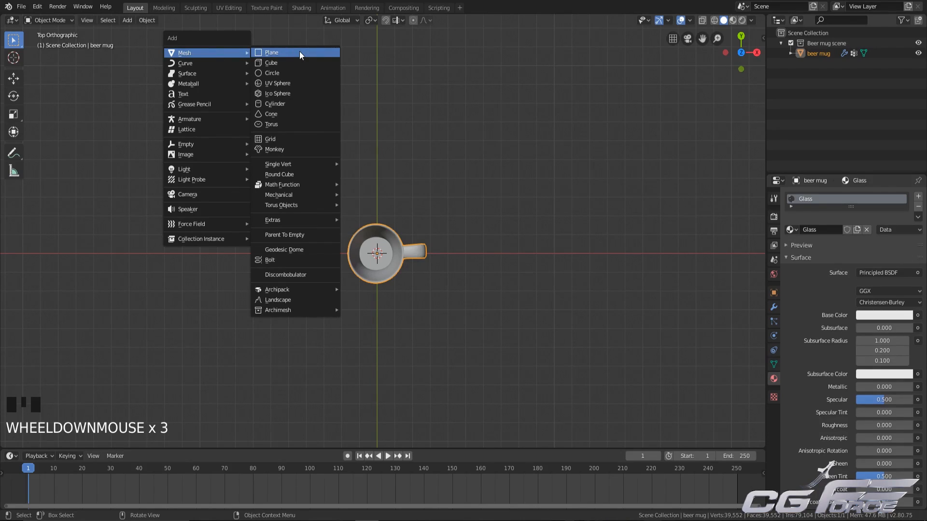
{"action": "left_click", "coordinate": [299, 52]}
{"action": "scroll", "coordinate": [362, 275], "scroll_direction": "down", "scroll_amount": 8}
{"action": "middle_click_drag", "start_coordinate": [436, 262], "coordinate": [408, 255], "text": "shift"}
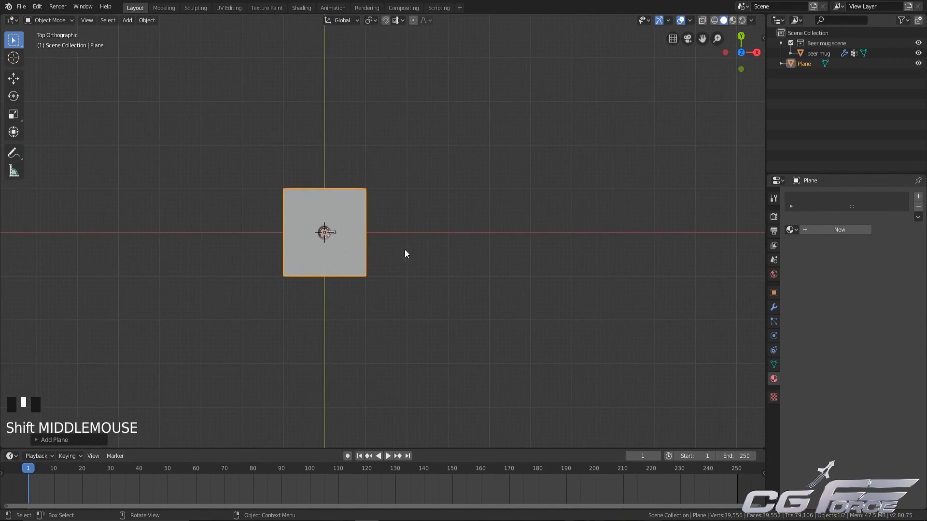
Step: Scale the plane up to a very large floor extending far beyond the mug
{"action": "key", "text": "s"}
{"action": "left_click", "coordinate": [247, 329]}
{"action": "scroll", "coordinate": [248, 330], "scroll_direction": "down", "scroll_amount": 5}
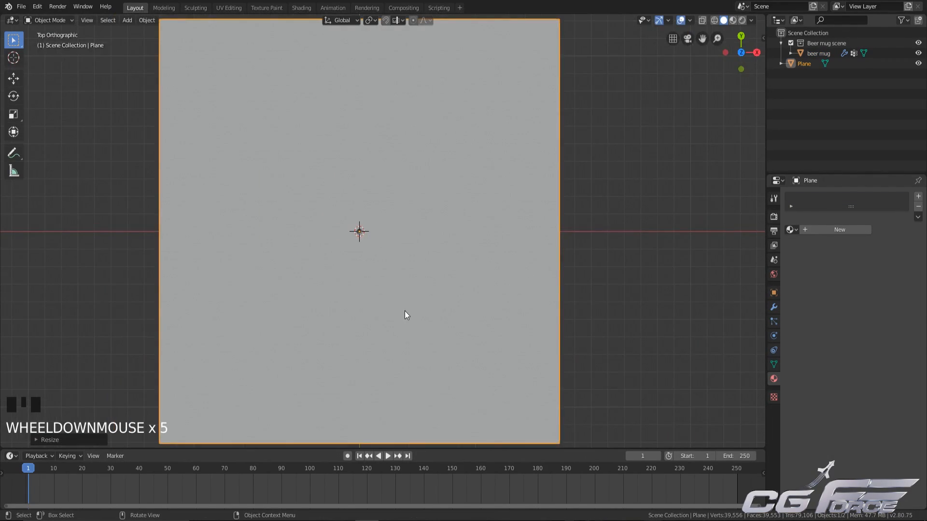
{"action": "key", "text": "s"}
{"action": "left_click", "coordinate": [600, 316]}
Step: Add a camera at the origin in wireframe display and rotate it 90° about the X axis
{"action": "scroll", "coordinate": [207, 296], "scroll_direction": "up", "scroll_amount": 11}
{"action": "middle_click_drag", "start_coordinate": [206, 297], "coordinate": [384, 304], "text": "shift"}
{"action": "scroll", "coordinate": [427, 305], "scroll_direction": "up", "scroll_amount": 4}
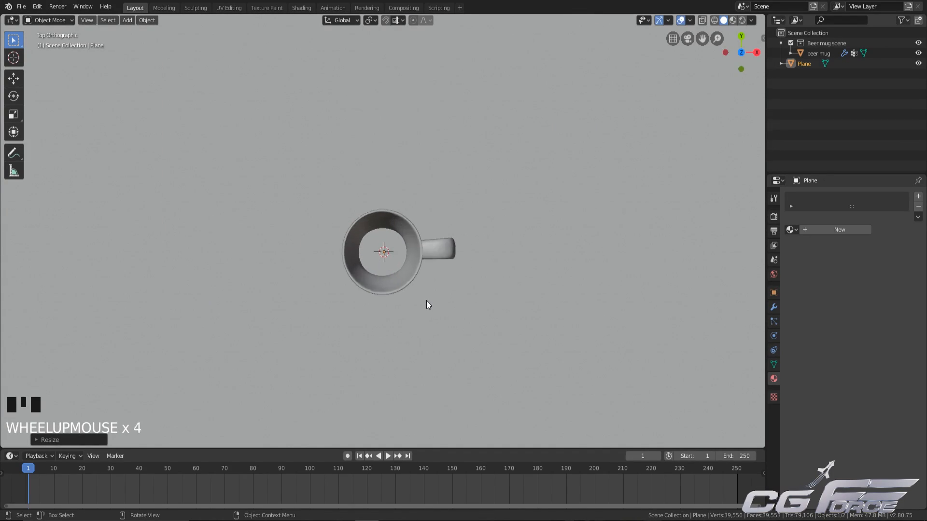
{"action": "key", "text": "shift+z"}
{"action": "key", "text": "shift+a"}
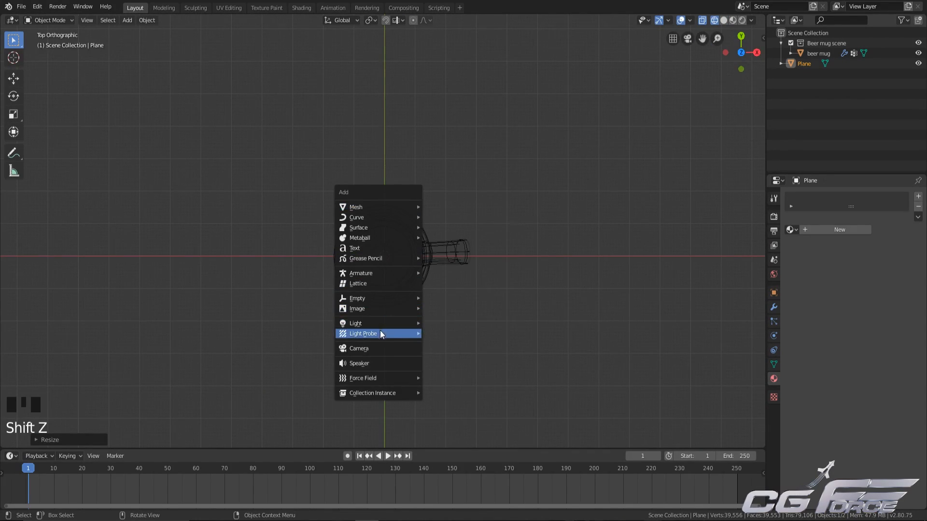
{"action": "left_click", "coordinate": [377, 347]}
{"action": "type", "text": "rx90"}
{"action": "key", "text": "Return"}
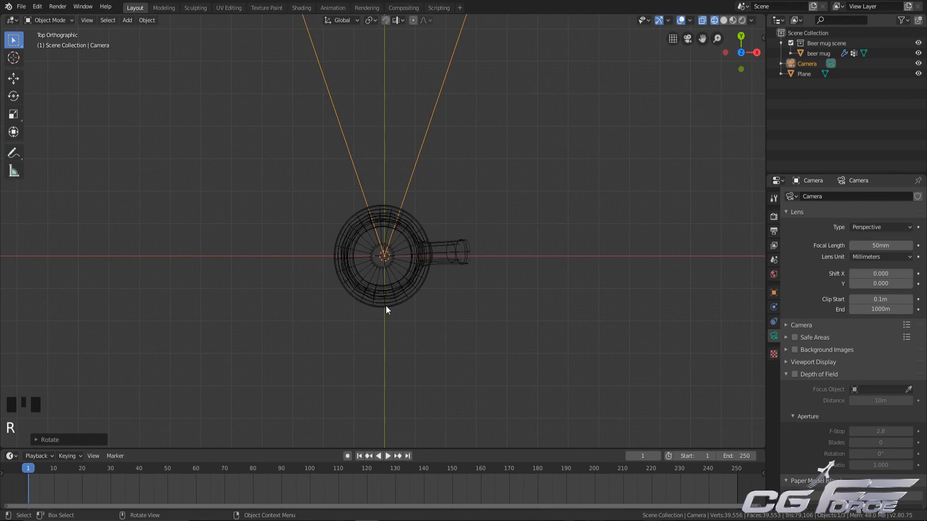
Step: Move the camera back along the Y axis to face the mug and look through it in solid shading
{"action": "key", "text": "g"}
{"action": "key", "text": "y"}
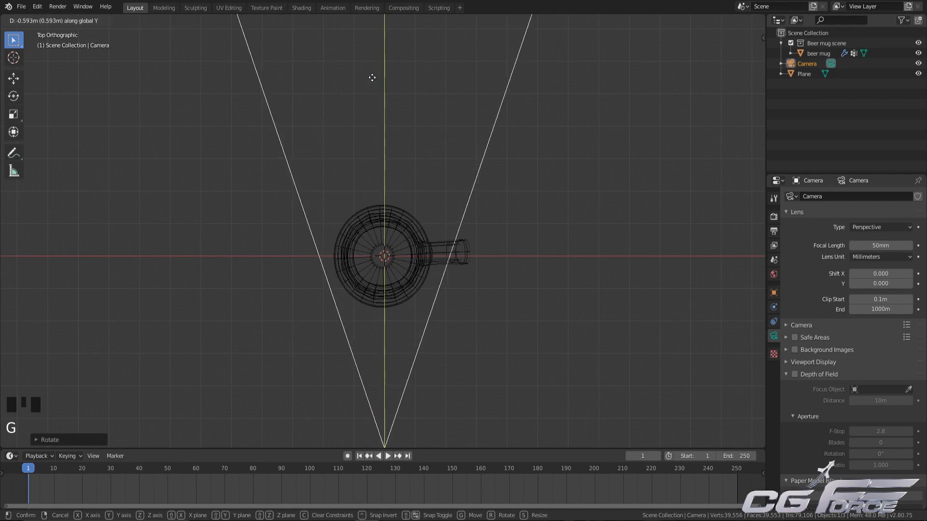
{"action": "left_click", "coordinate": [392, 195]}
{"action": "key", "text": "KP_0"}
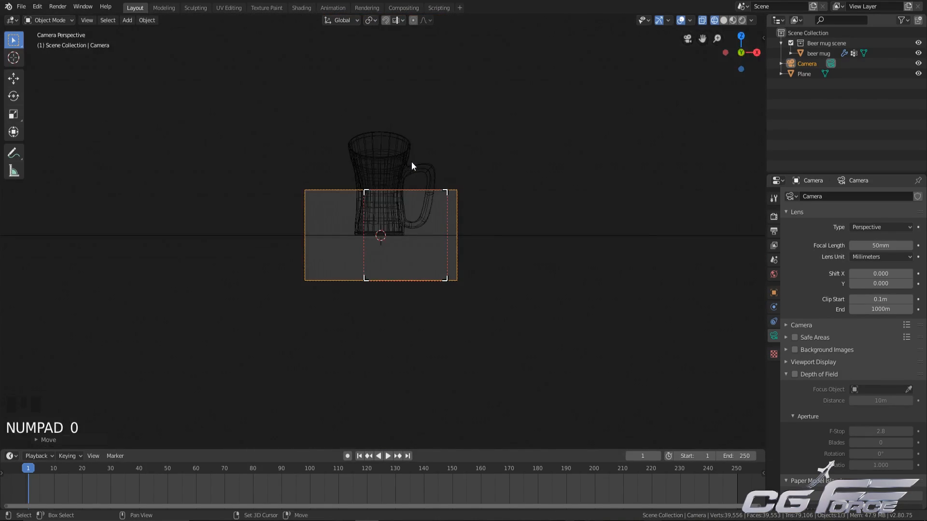
{"action": "key", "text": "shift+z"}
{"action": "key", "text": "ctrl+alt+b"}
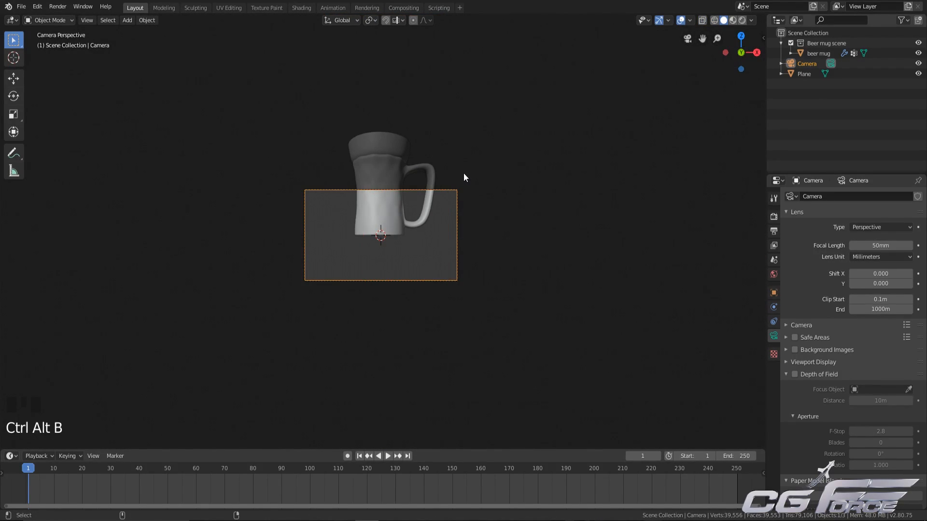
Step: Lock the camera to the view and frame the whole mug from slightly above, right of the image centre
{"action": "scroll", "coordinate": [462, 173], "scroll_direction": "up", "scroll_amount": 5}
{"action": "key", "text": "n"}
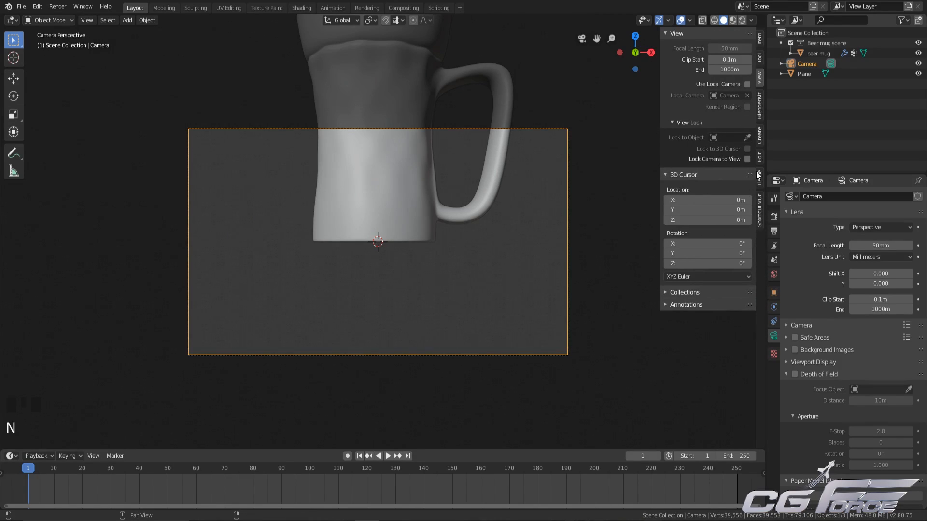
{"action": "left_click", "coordinate": [748, 159]}
{"action": "scroll", "coordinate": [452, 180], "scroll_direction": "down", "scroll_amount": 4}
{"action": "middle_click_drag", "start_coordinate": [452, 181], "coordinate": [491, 251]}
{"action": "scroll", "coordinate": [435, 234], "scroll_direction": "up", "scroll_amount": 3}
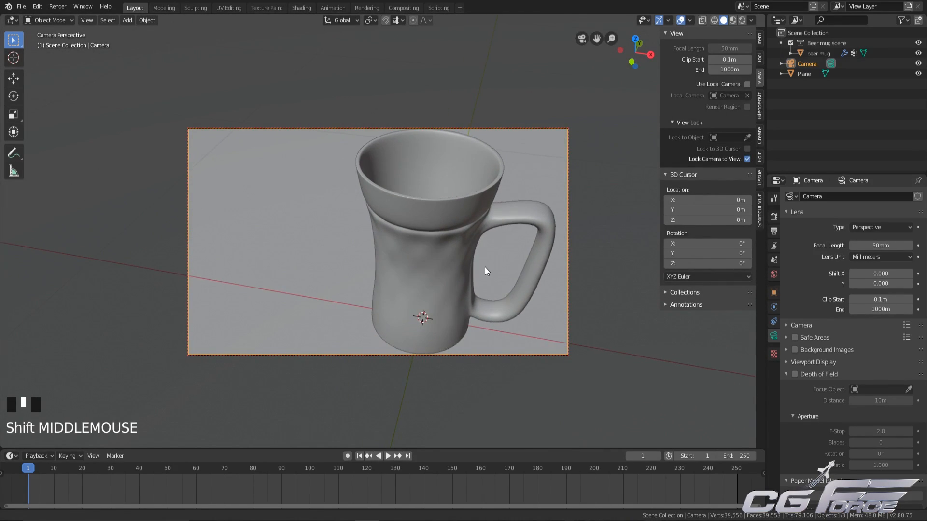
{"action": "scroll", "coordinate": [485, 267], "scroll_direction": "down", "scroll_amount": 2}
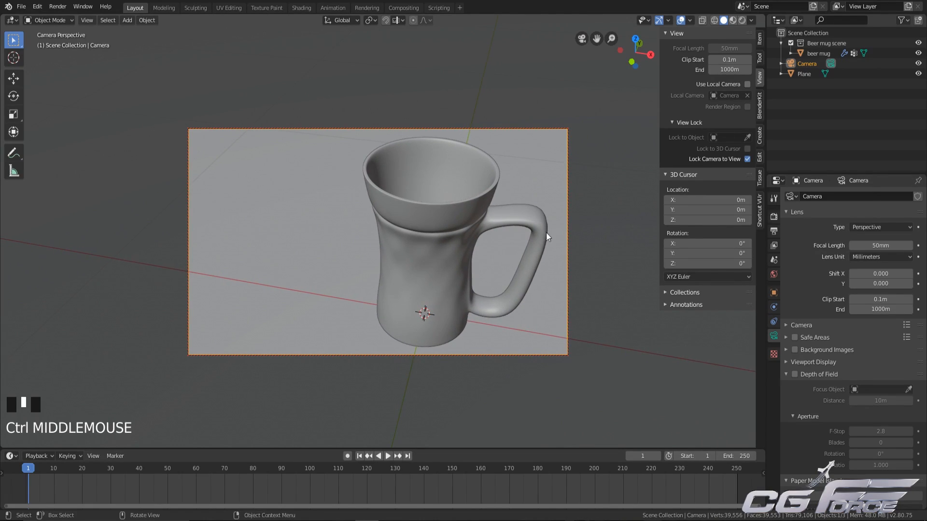
Step: Unlock the camera from the view and raise its passepartout opacity to 1.000 to black out everything outside the frame
{"action": "left_click", "coordinate": [747, 159]}
{"action": "middle_click_drag", "start_coordinate": [448, 191], "coordinate": [445, 189], "text": "shift"}
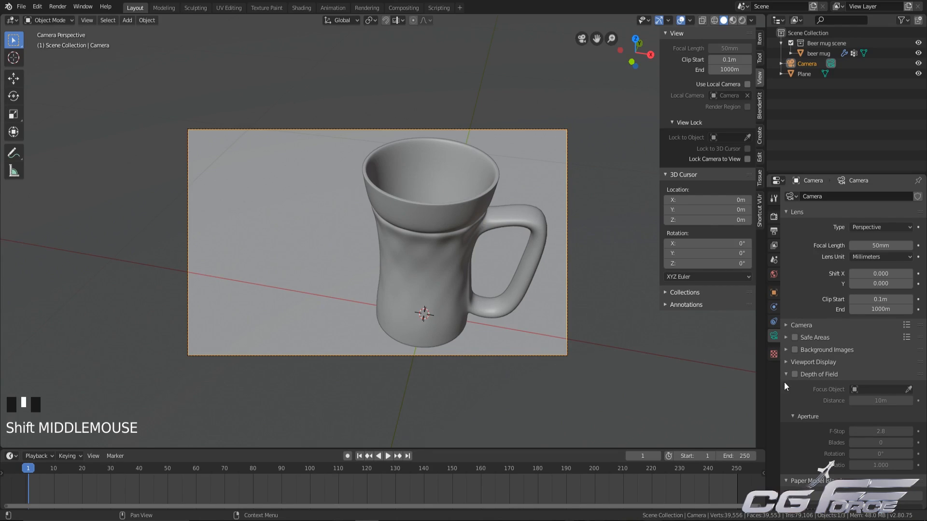
{"action": "scroll", "coordinate": [787, 374], "scroll_direction": "down", "scroll_amount": 2}
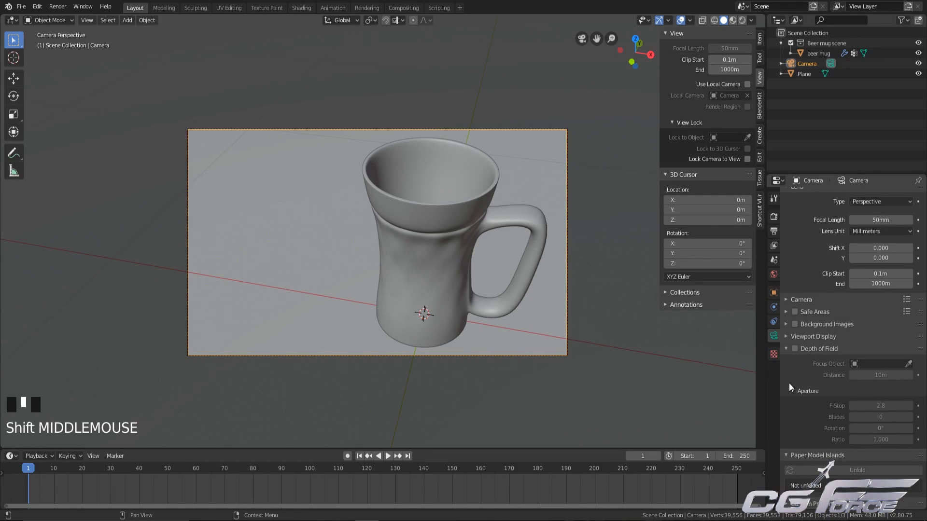
{"action": "left_click", "coordinate": [786, 349]}
{"action": "left_click", "coordinate": [802, 362]}
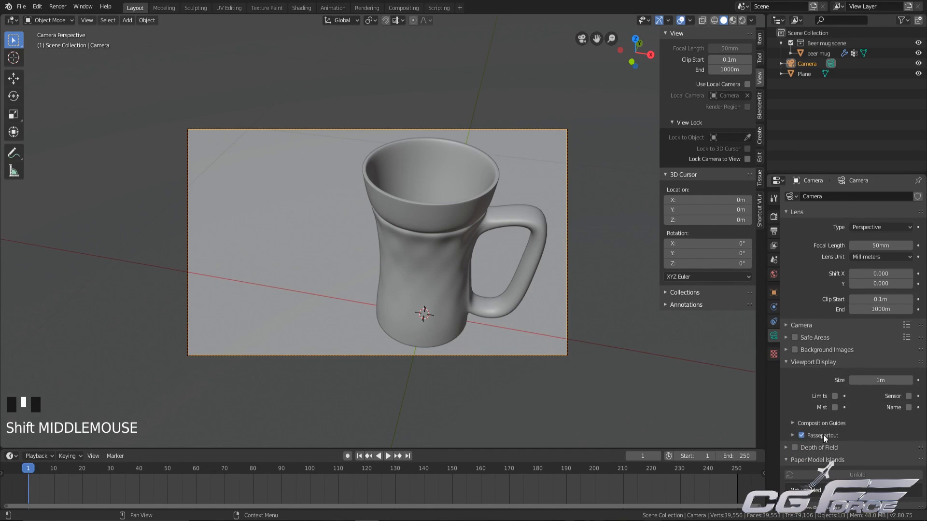
{"action": "left_click", "coordinate": [794, 435]}
{"action": "left_click_drag", "start_coordinate": [866, 451], "coordinate": [911, 452]}
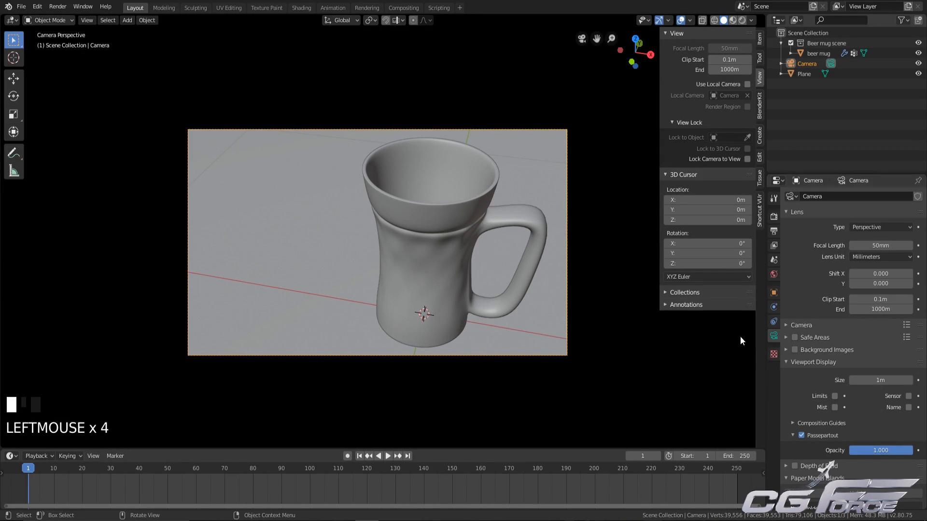
{"action": "left_click", "coordinate": [784, 362]}
{"action": "key", "text": "n"}
{"action": "scroll", "coordinate": [514, 292], "scroll_direction": "up", "scroll_amount": 2}
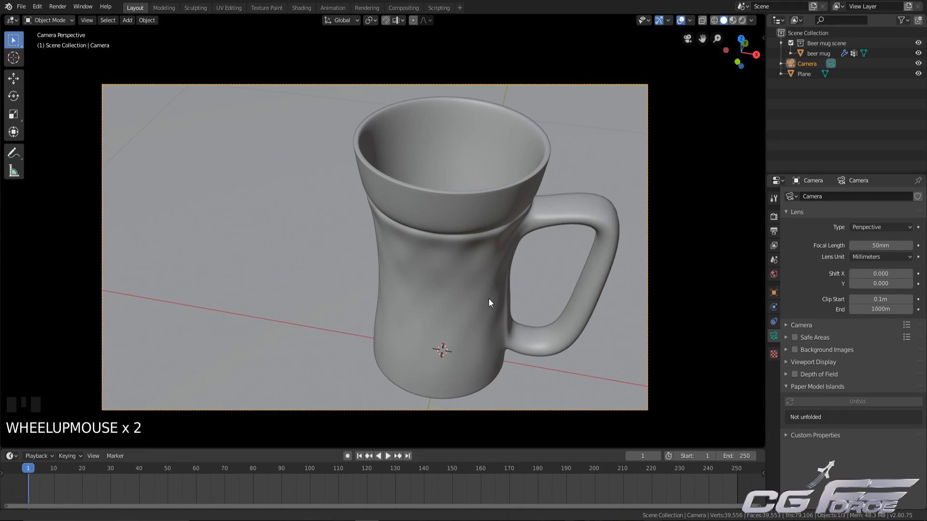
{"action": "middle_click_drag", "start_coordinate": [489, 302], "coordinate": [489, 291], "text": "shift"}
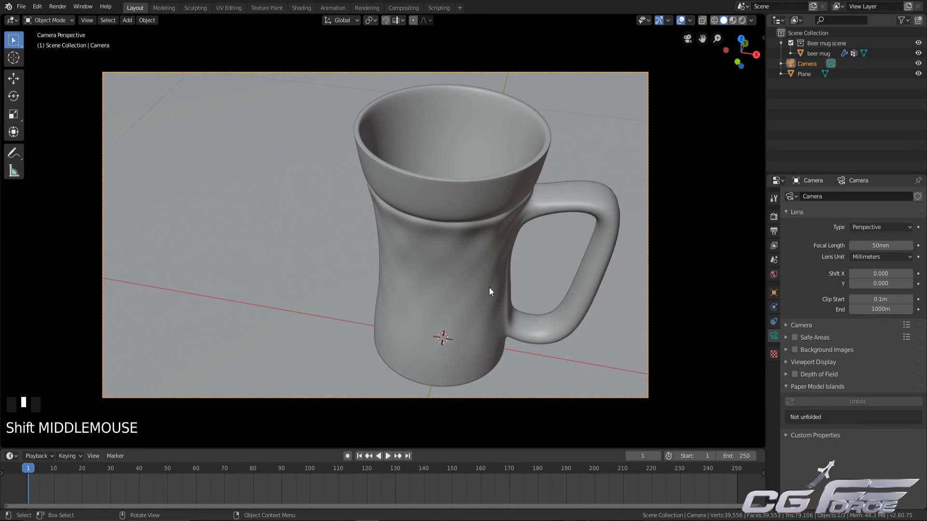
Step: Create a new material named Floor on the ground plane
{"action": "left_click", "coordinate": [269, 265]}
{"action": "left_click", "coordinate": [773, 379]}
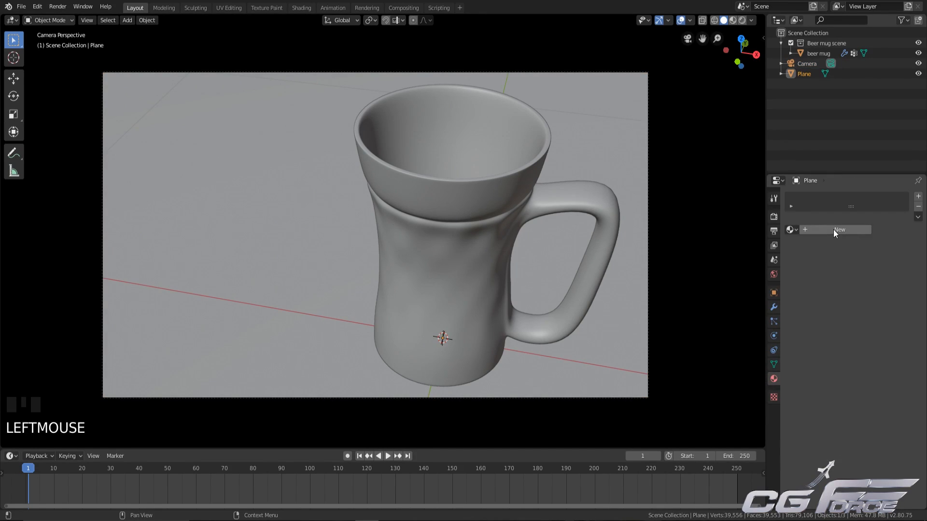
{"action": "left_click", "coordinate": [833, 230]}
{"action": "left_click", "coordinate": [825, 230]}
{"action": "type", "text": "Floor"}
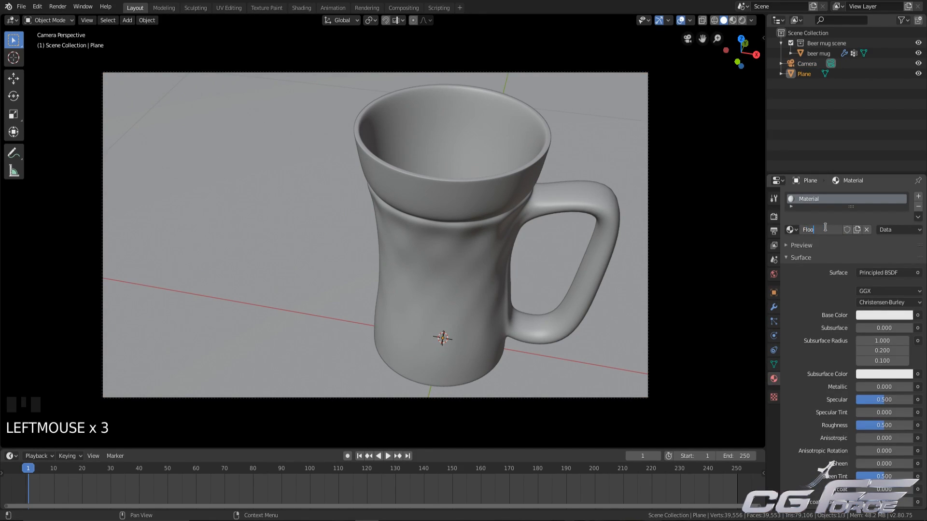
{"action": "key", "text": "Return"}
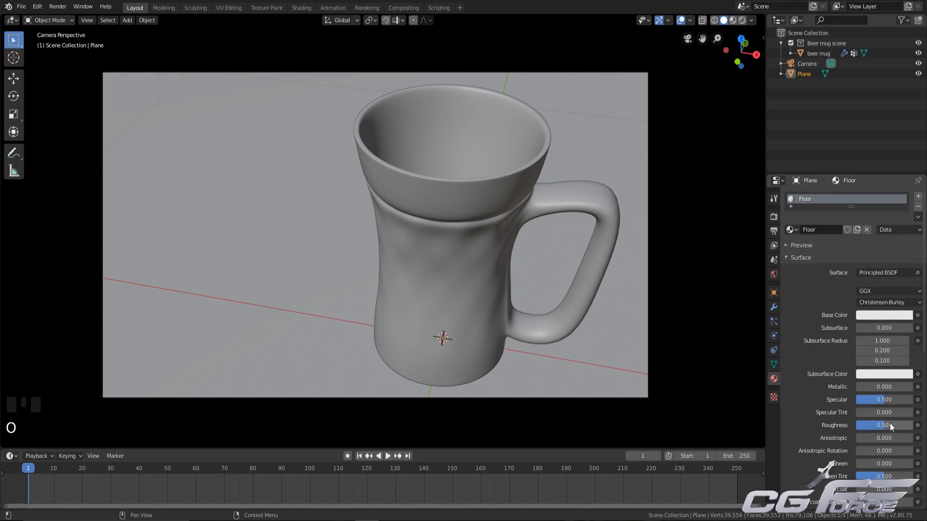
Step: Lower the Floor material's roughness to 0.000 and darken its base colour to near black
{"action": "left_click_drag", "start_coordinate": [893, 425], "coordinate": [854, 425]}
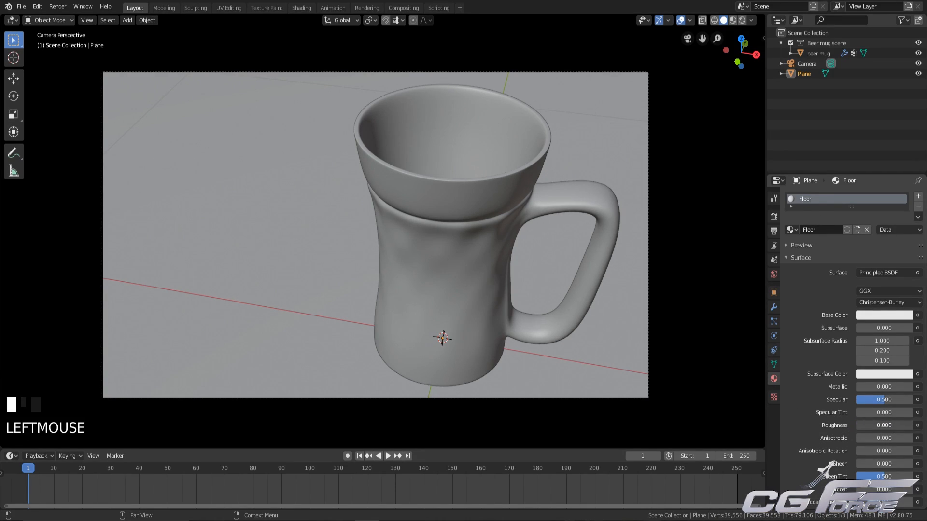
{"action": "left_click", "coordinate": [871, 316]}
{"action": "left_click_drag", "start_coordinate": [905, 193], "coordinate": [905, 239]}
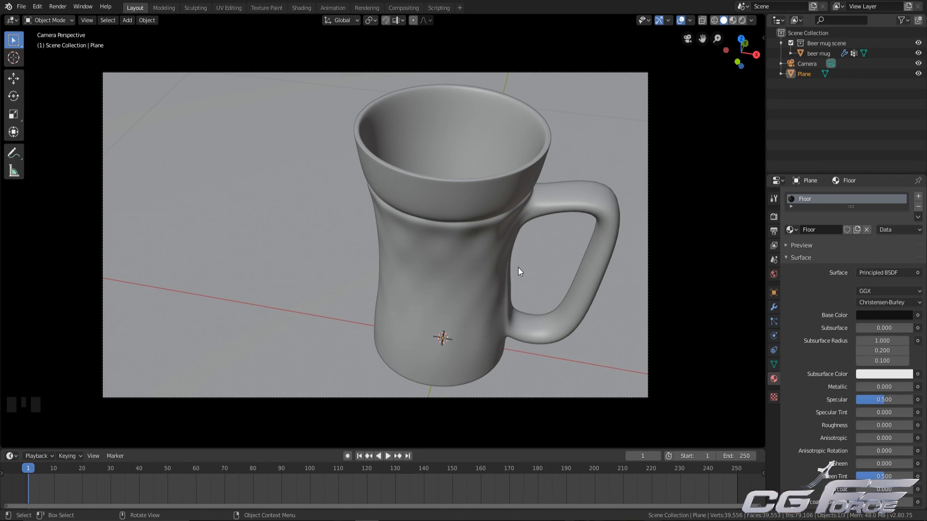
Step: Leave the camera view and hide the camera object from the viewport
{"action": "scroll", "coordinate": [523, 287], "scroll_direction": "up", "scroll_amount": 1}
{"action": "mouse_move", "coordinate": [523, 287]}
{"action": "middle_mouse_down"}
{"action": "mouse_move", "coordinate": [545, 298]}
{"action": "mouse_move", "coordinate": [467, 241]}
{"action": "mouse_move", "coordinate": [505, 256]}
{"action": "mouse_move", "coordinate": [519, 298]}
{"action": "middle_mouse_up"}
{"action": "scroll", "coordinate": [545, 308], "scroll_direction": "down", "scroll_amount": 3}
{"action": "scroll", "coordinate": [520, 269], "scroll_direction": "up", "scroll_amount": 2}
{"action": "scroll", "coordinate": [519, 298], "scroll_direction": "up", "scroll_amount": 2}
{"action": "scroll", "coordinate": [512, 292], "scroll_direction": "down", "scroll_amount": 2}
{"action": "left_click", "coordinate": [385, 111]}
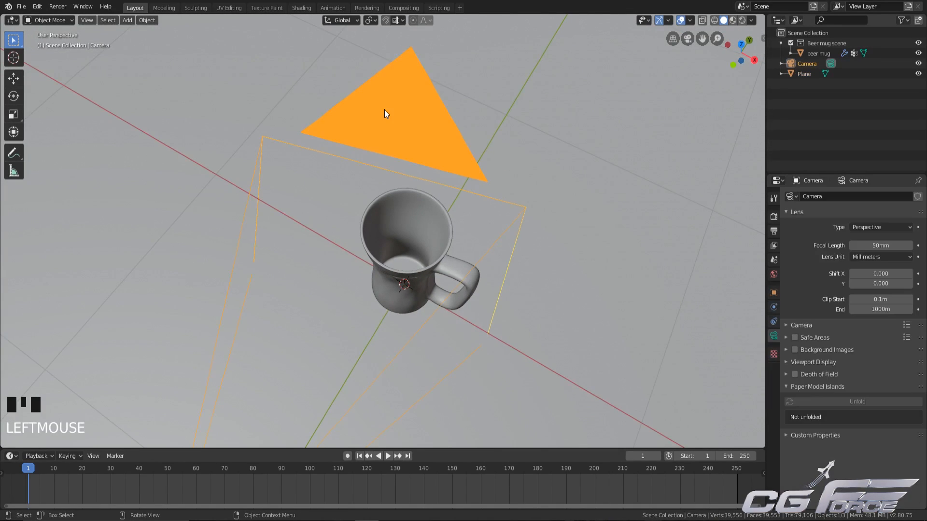
{"action": "key", "text": "h"}
{"action": "middle_click_drag", "start_coordinate": [430, 241], "coordinate": [458, 224]}
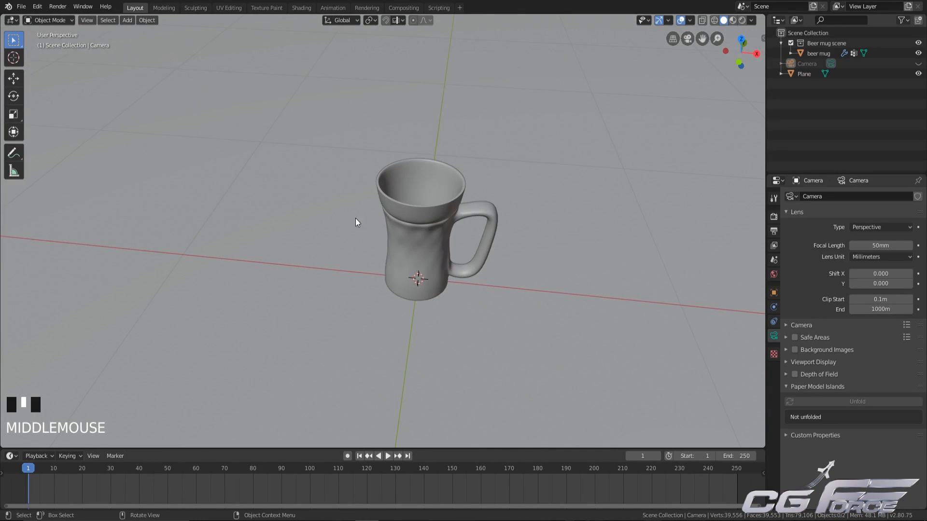
Step: Hide the floor plane so that only the mug remains in the viewport
{"action": "middle_click_drag", "start_coordinate": [355, 216], "coordinate": [370, 256]}
{"action": "scroll", "coordinate": [369, 256], "scroll_direction": "up", "scroll_amount": 2}
{"action": "middle_click_drag", "start_coordinate": [453, 259], "coordinate": [450, 270]}
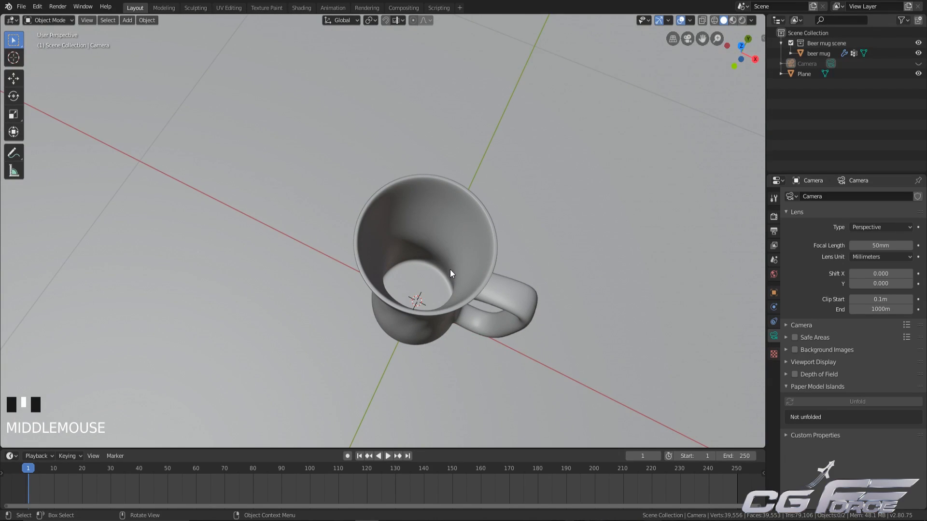
{"action": "left_click", "coordinate": [203, 190]}
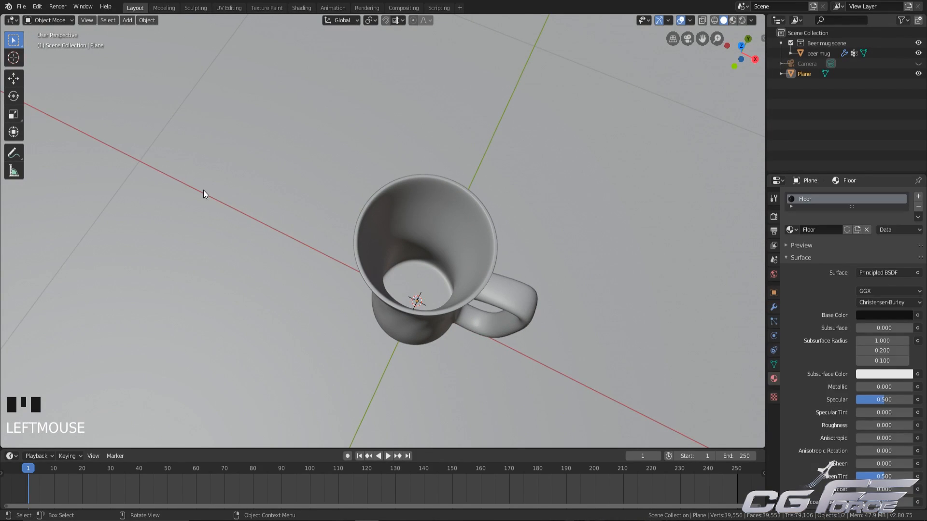
{"action": "key", "text": "h"}
Step: Edit the mug's mesh and select only the small circular edge loop in the middle of its inside bottom
{"action": "scroll", "coordinate": [381, 226], "scroll_direction": "up", "scroll_amount": 2}
{"action": "middle_click_drag", "start_coordinate": [381, 226], "coordinate": [385, 171], "text": "shift"}
{"action": "scroll", "coordinate": [427, 204], "scroll_direction": "up", "scroll_amount": 2}
{"action": "left_click", "coordinate": [369, 208]}
{"action": "key", "text": "Tab"}
{"action": "middle_click_drag", "start_coordinate": [376, 244], "coordinate": [621, 175]}
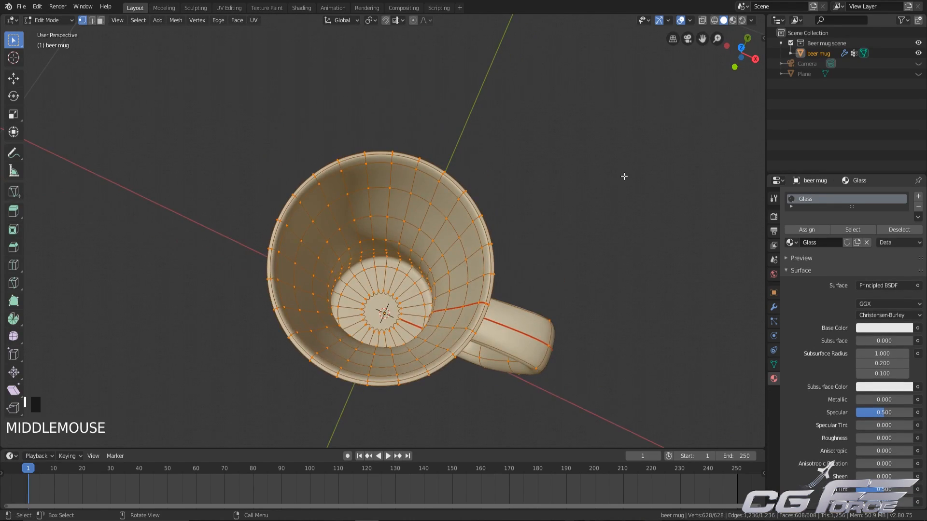
{"action": "left_click", "coordinate": [621, 175]}
{"action": "left_click", "coordinate": [381, 299], "text": "alt+shift"}
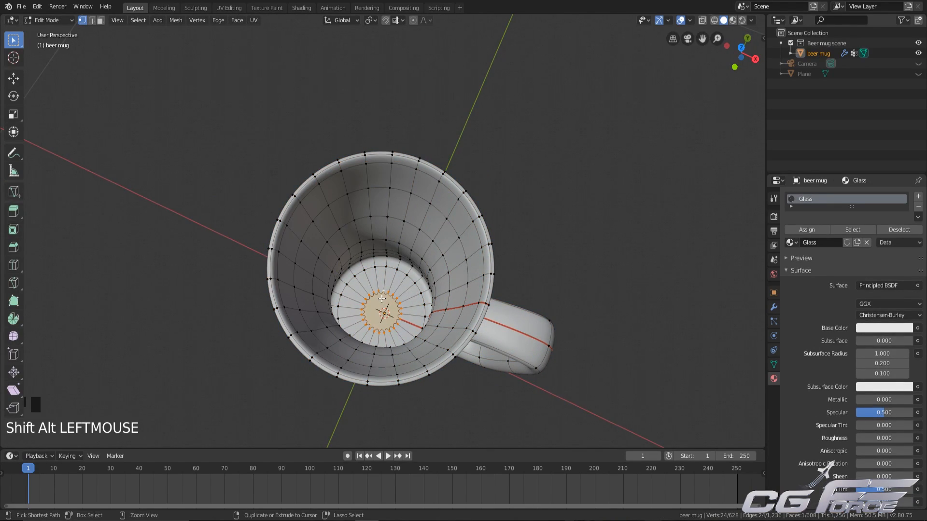
Step: Grow the selection ten times up the mug's inner wall, checking its height in front wireframe view
{"action": "key", "text": "KP_1"}
{"action": "key", "text": "shift+z"}
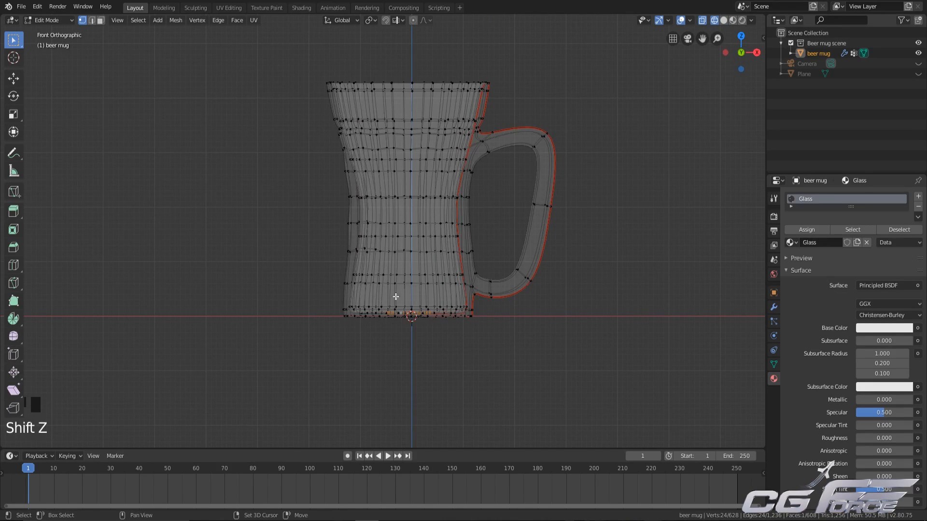
{"action": "middle_click_drag", "start_coordinate": [380, 302], "coordinate": [414, 323], "text": "shift"}
{"action": "scroll", "coordinate": [513, 282], "scroll_direction": "up", "scroll_amount": 2}
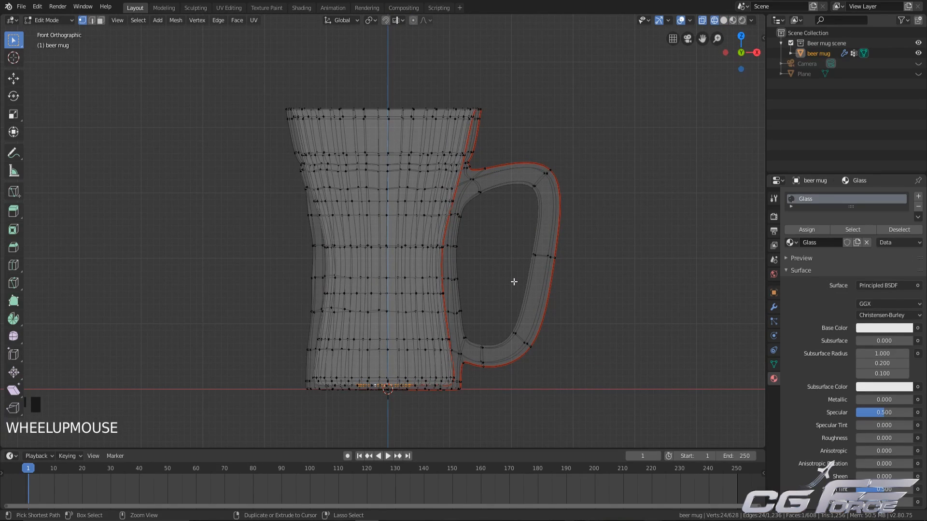
{"action": "key", "text": "ctrl+KP_Add"}
{"action": "key", "text": "ctrl+KP_Add"}
{"action": "key", "text": "ctrl+KP_Add"}
{"action": "key", "text": "ctrl+KP_Add"}
{"action": "key", "text": "ctrl+KP_Add"}
{"action": "key", "text": "ctrl+KP_Add"}
{"action": "key", "text": "ctrl+KP_Add"}
{"action": "key", "text": "ctrl+KP_Add"}
{"action": "key", "text": "ctrl+KP_Add"}
{"action": "key", "text": "ctrl+KP_Add"}
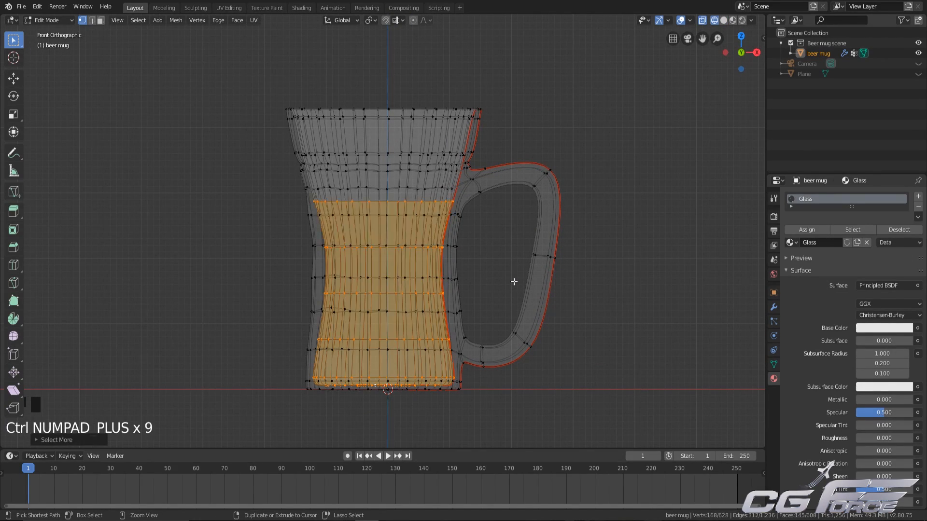
Step: Duplicate the selected inner faces in place, separate the copy into its own object and return to Object Mode
{"action": "middle_click_drag", "start_coordinate": [514, 282], "coordinate": [511, 280]}
{"action": "key", "text": "shift+z"}
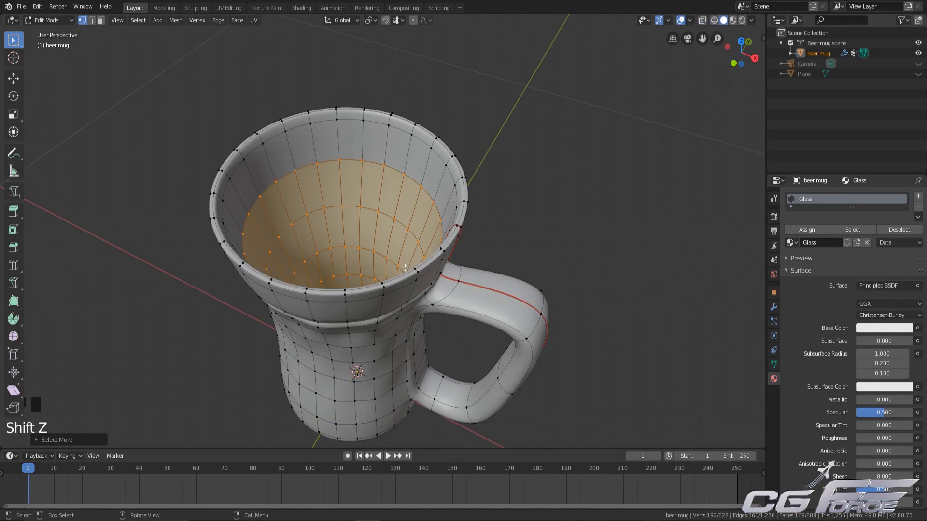
{"action": "middle_click_drag", "start_coordinate": [381, 284], "coordinate": [437, 237], "text": "shift"}
{"action": "key", "text": "shift+d"}
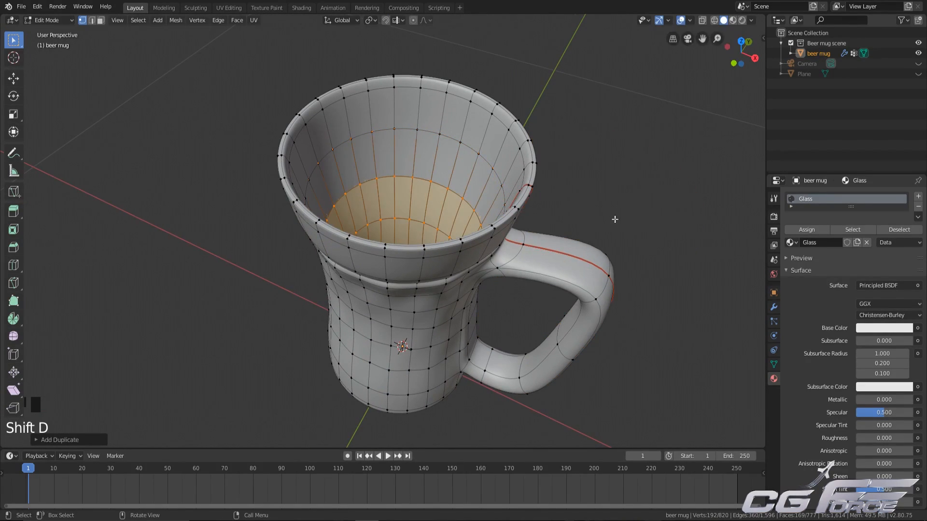
{"action": "right_click", "coordinate": [614, 219]}
{"action": "key", "text": "p"}
{"action": "left_click", "coordinate": [615, 218]}
{"action": "key", "text": "Tab"}
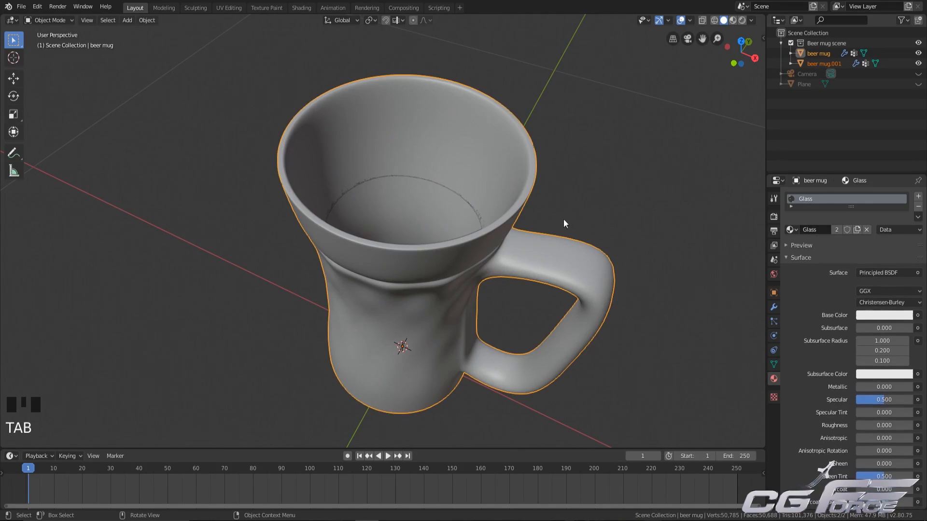
Step: Hide the original mug and select the separated inner shell, inspecting its shape
{"action": "left_click", "coordinate": [278, 151]}
{"action": "key", "text": "h"}
{"action": "left_click", "coordinate": [363, 234]}
{"action": "middle_click_drag", "start_coordinate": [363, 234], "coordinate": [420, 205]}
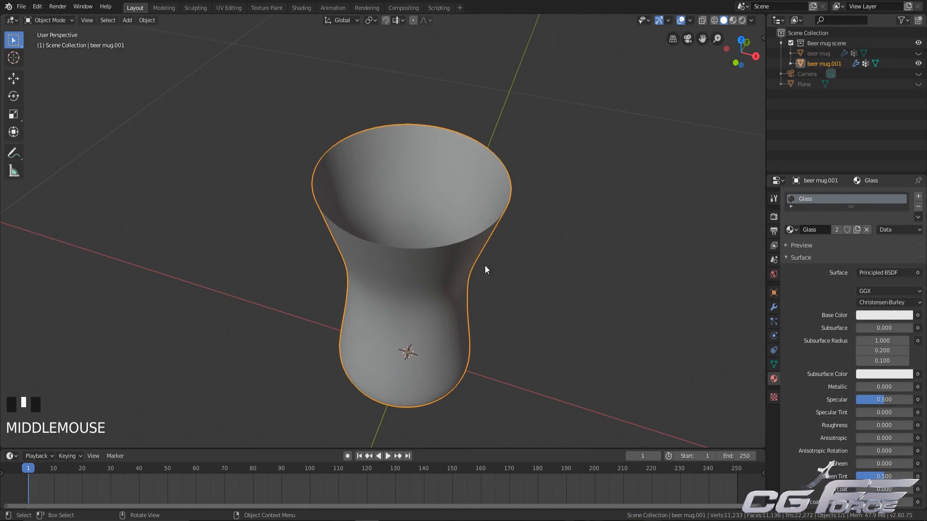
{"action": "middle_click_drag", "start_coordinate": [489, 361], "coordinate": [445, 276]}
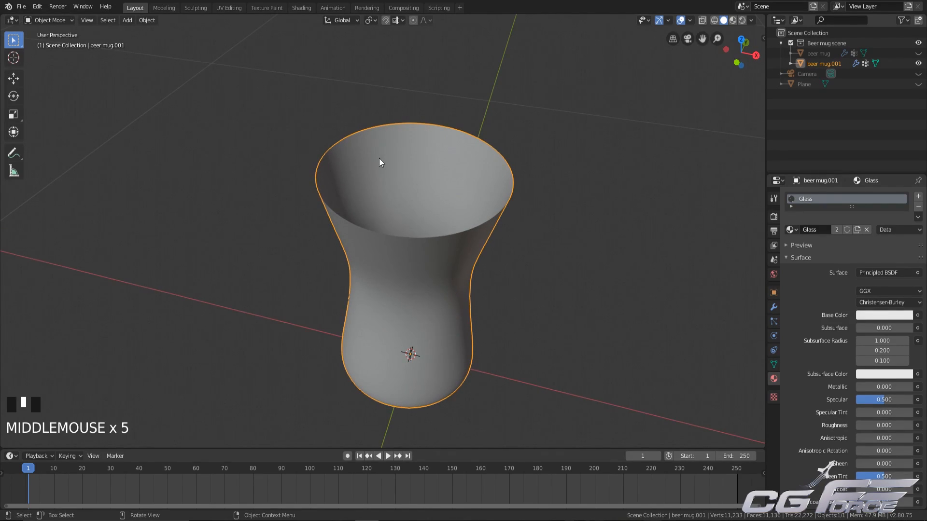
{"action": "middle_click_drag", "start_coordinate": [387, 162], "coordinate": [438, 409]}
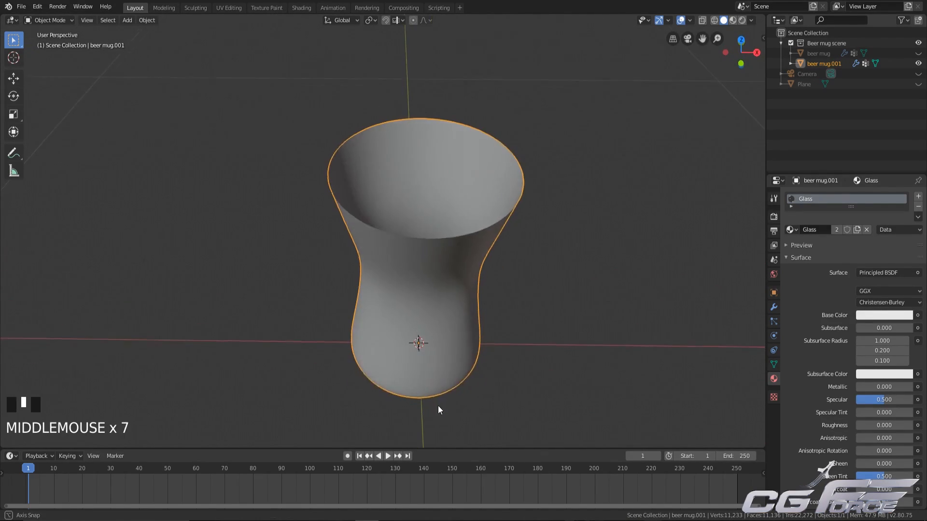
Step: Edit the inner shell and extrude its open top edge loop in place, scaling the new ring slightly inward
{"action": "key", "text": "Tab"}
{"action": "middle_click_drag", "start_coordinate": [459, 368], "coordinate": [401, 420], "text": "shift"}
{"action": "left_click", "coordinate": [346, 165], "text": "alt+shift"}
{"action": "middle_click_drag", "start_coordinate": [635, 348], "coordinate": [631, 280], "text": "shift"}
{"action": "key", "text": "e"}
{"action": "right_click", "coordinate": [633, 281]}
{"action": "key", "text": "s"}
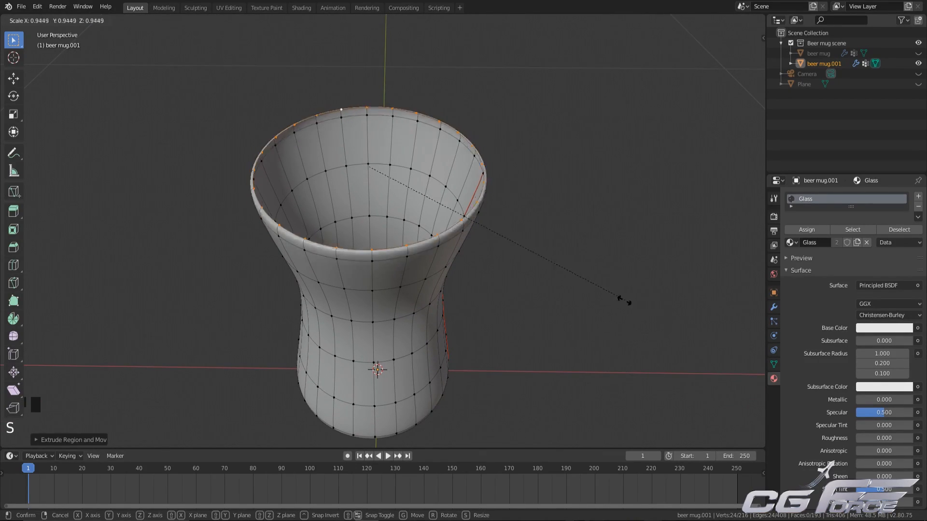
{"action": "left_click", "coordinate": [604, 293]}
Step: Extrude the top ring again, scale it down to a small central circle and fill the remaining hole with a face
{"action": "key", "text": "e"}
{"action": "right_click", "coordinate": [653, 313]}
{"action": "key", "text": "s"}
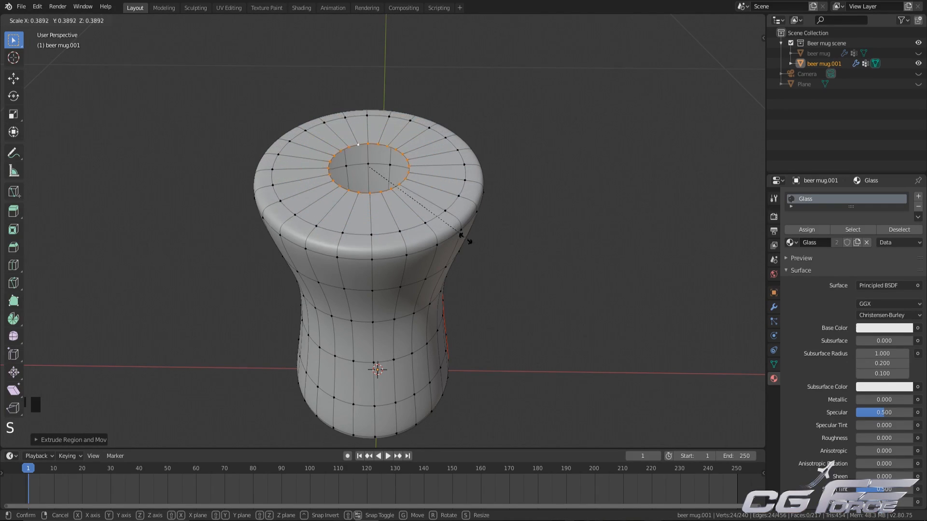
{"action": "left_click", "coordinate": [437, 226]}
{"action": "key", "text": "f"}
{"action": "left_click", "coordinate": [516, 313]}
Step: Select the entire shell mesh and clear the seam running down its side
{"action": "middle_click_drag", "start_coordinate": [516, 313], "coordinate": [408, 299]}
{"action": "scroll", "coordinate": [486, 209], "scroll_direction": "down", "scroll_amount": 2}
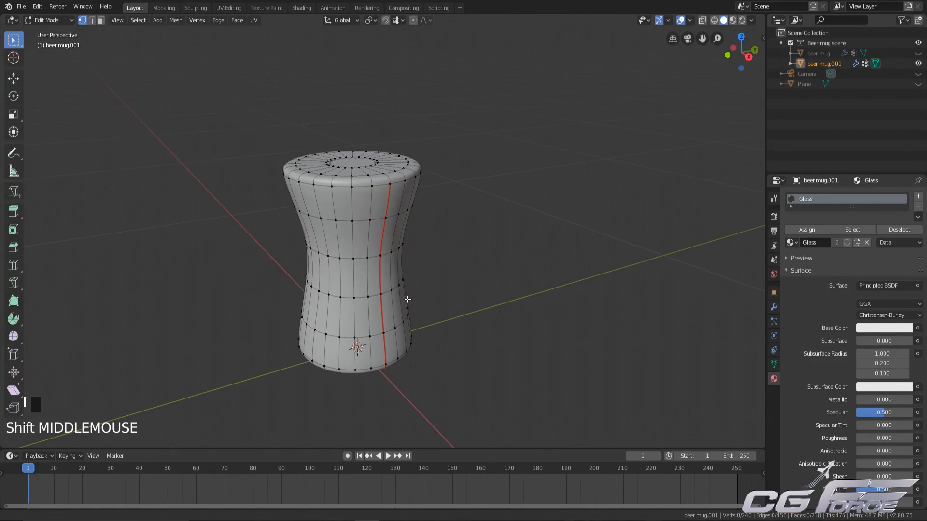
{"action": "key", "text": "a"}
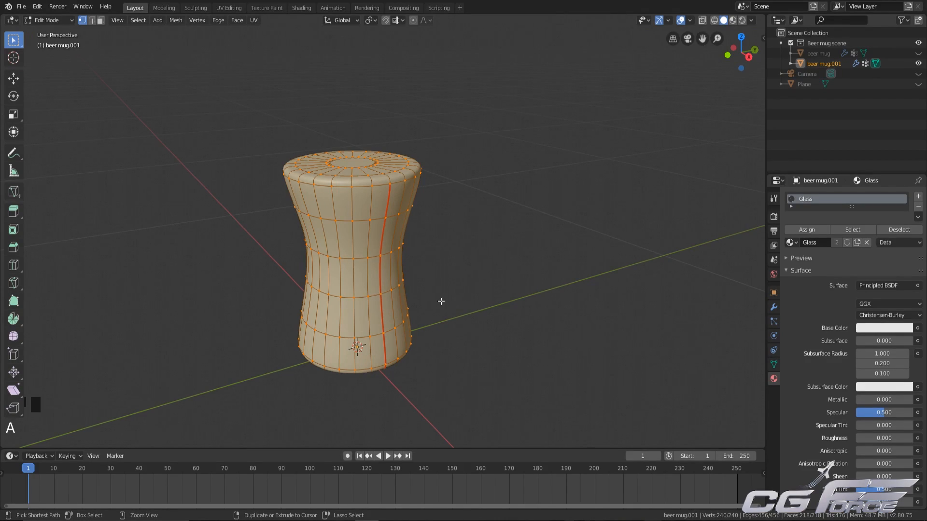
{"action": "key", "text": "ctrl+e"}
{"action": "left_click", "coordinate": [404, 443]}
{"action": "middle_click_drag", "start_coordinate": [406, 422], "coordinate": [476, 288]}
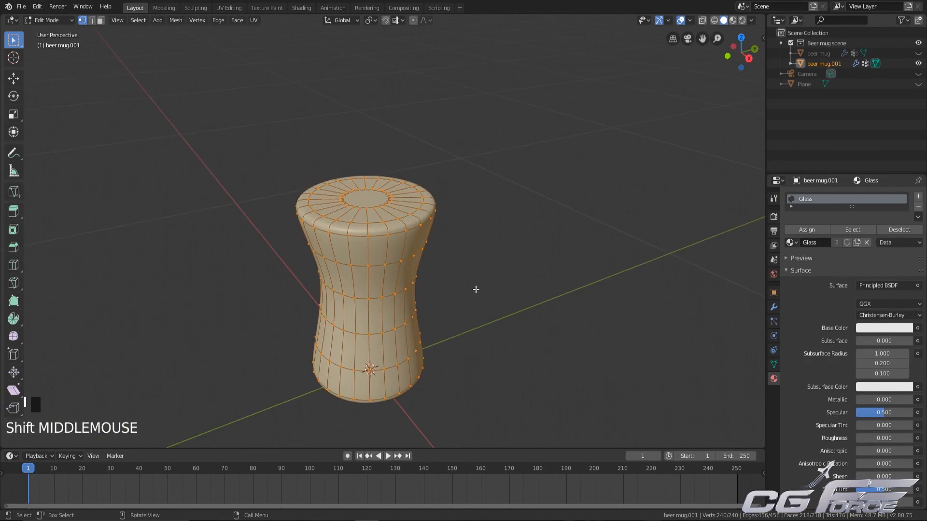
Step: Turn on the face normals overlay and inspect the shell's normals in wireframe shading
{"action": "left_click", "coordinate": [688, 19]}
{"action": "left_click", "coordinate": [650, 403]}
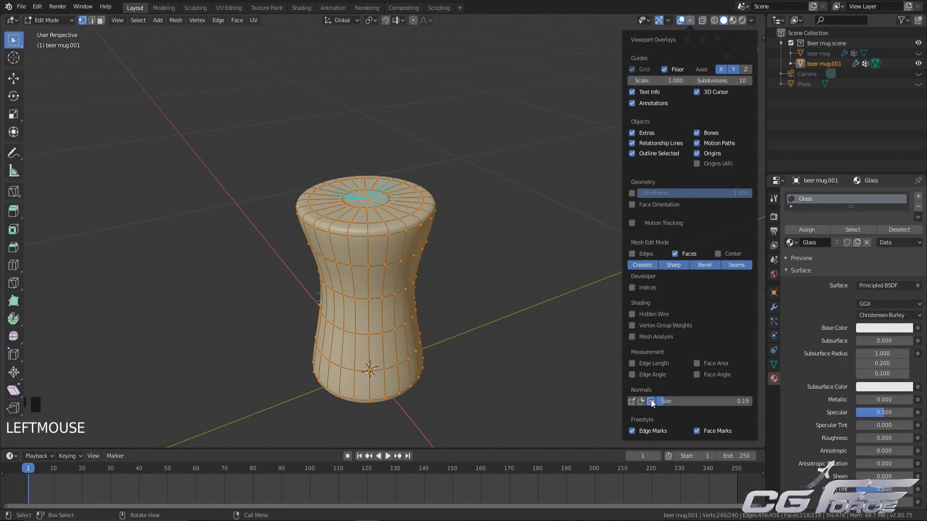
{"action": "key", "text": "shift+z"}
{"action": "middle_click_drag", "start_coordinate": [493, 310], "coordinate": [499, 278]}
{"action": "middle_click_drag", "start_coordinate": [521, 339], "coordinate": [505, 301], "text": "shift"}
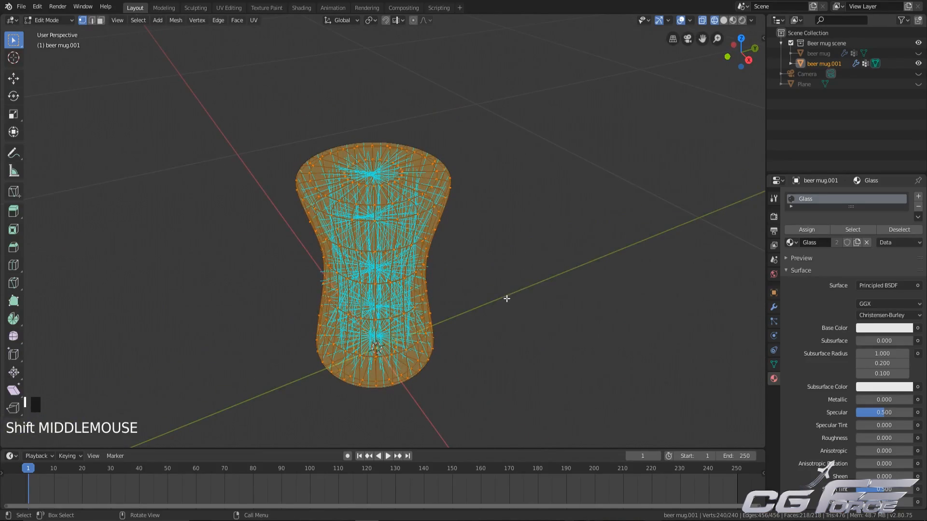
Step: Recalculate the shell's normals to point outward and check them from several angles in solid shading
{"action": "key", "text": "shift+n"}
{"action": "key", "text": "shift+z"}
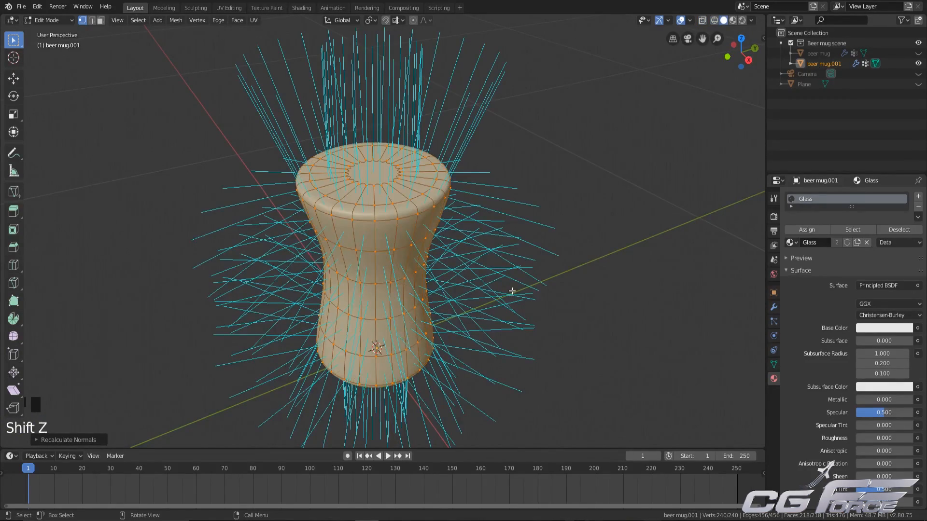
{"action": "scroll", "coordinate": [475, 299], "scroll_direction": "down", "scroll_amount": 2}
{"action": "middle_click_drag", "start_coordinate": [476, 300], "coordinate": [476, 281]}
{"action": "scroll", "coordinate": [476, 281], "scroll_direction": "up", "scroll_amount": 2}
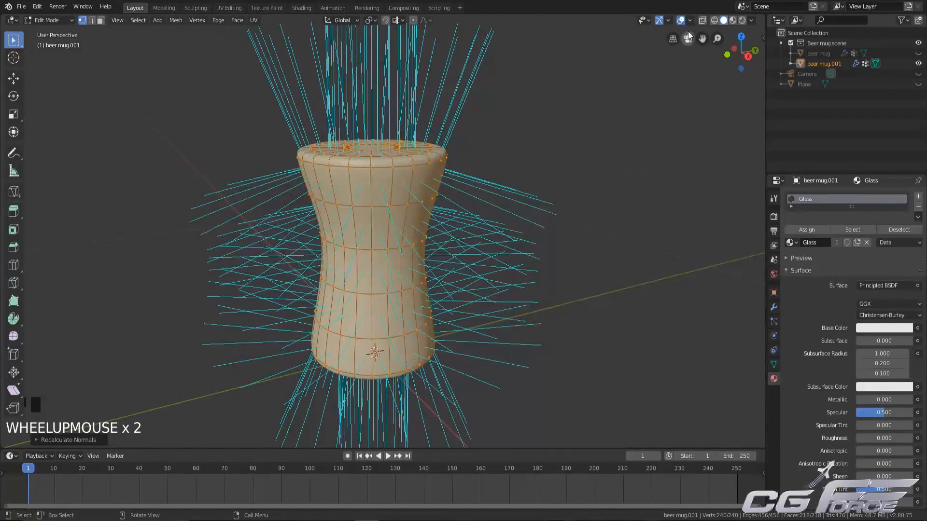
Step: Turn off the face normals overlay and return to Object Mode with all hidden objects revealed
{"action": "left_click", "coordinate": [690, 21]}
{"action": "left_click", "coordinate": [650, 401]}
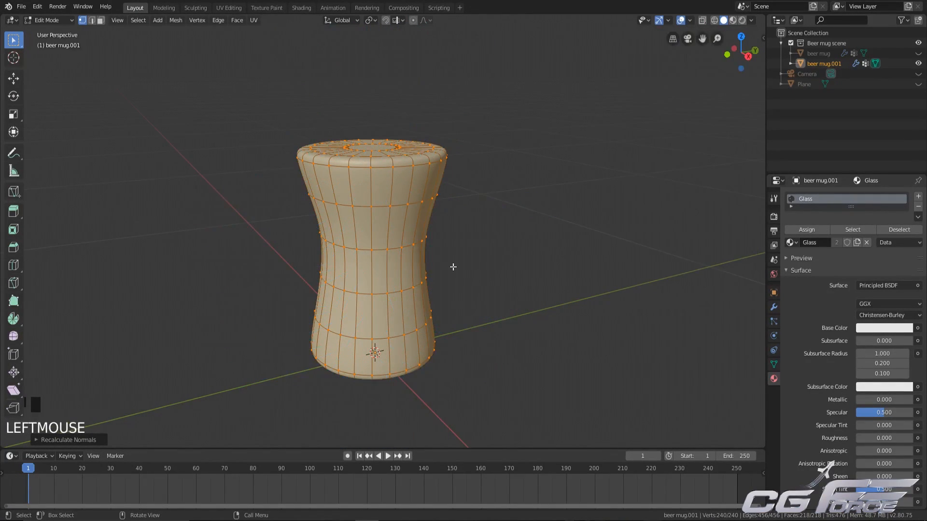
{"action": "key", "text": "Tab"}
{"action": "left_click", "coordinate": [482, 258]}
{"action": "key", "text": "alt+h"}
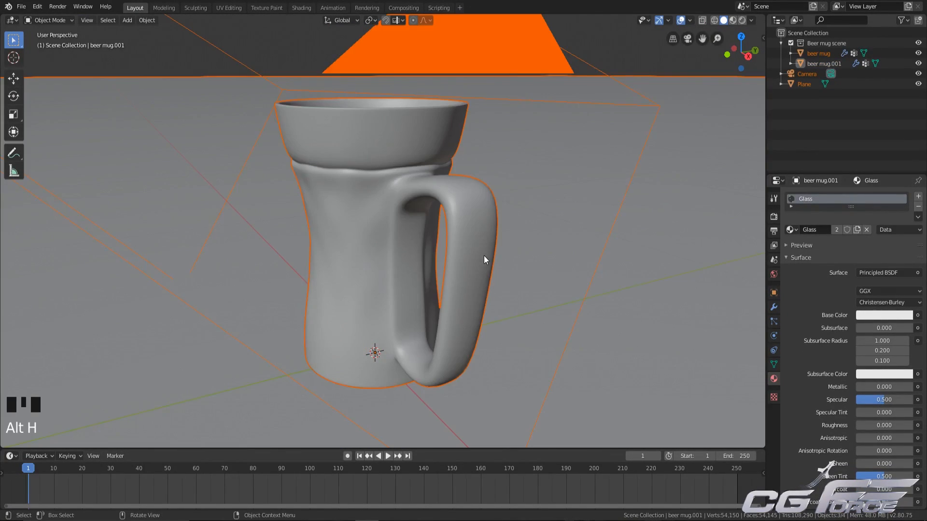
Step: View the scene through the camera in solid shading with nothing selected
{"action": "scroll", "coordinate": [355, 197], "scroll_direction": "down", "scroll_amount": 3}
{"action": "key", "text": "KP_0"}
{"action": "key", "text": "shift+z"}
{"action": "left_click", "coordinate": [283, 216]}
{"action": "key", "text": "shift+z"}
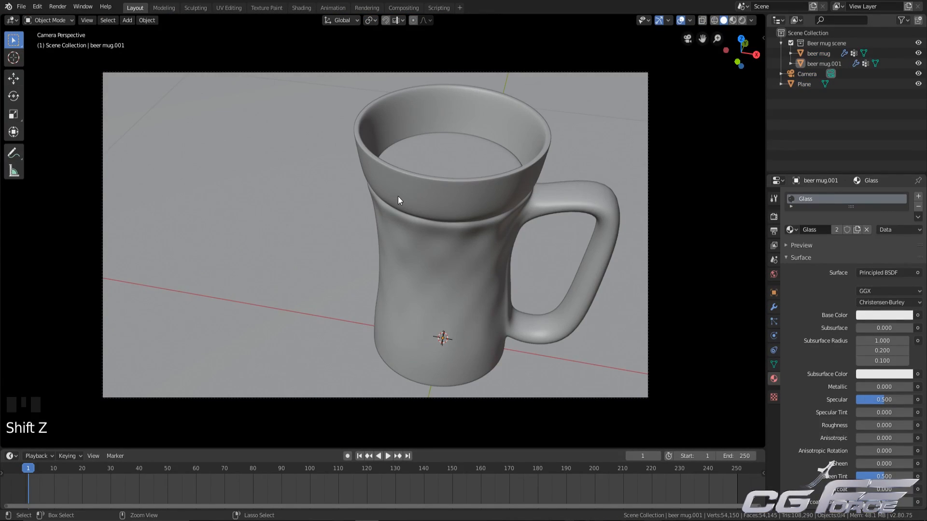
Step: Set the world background color to an Environment Texture
{"action": "left_click", "coordinate": [773, 275]}
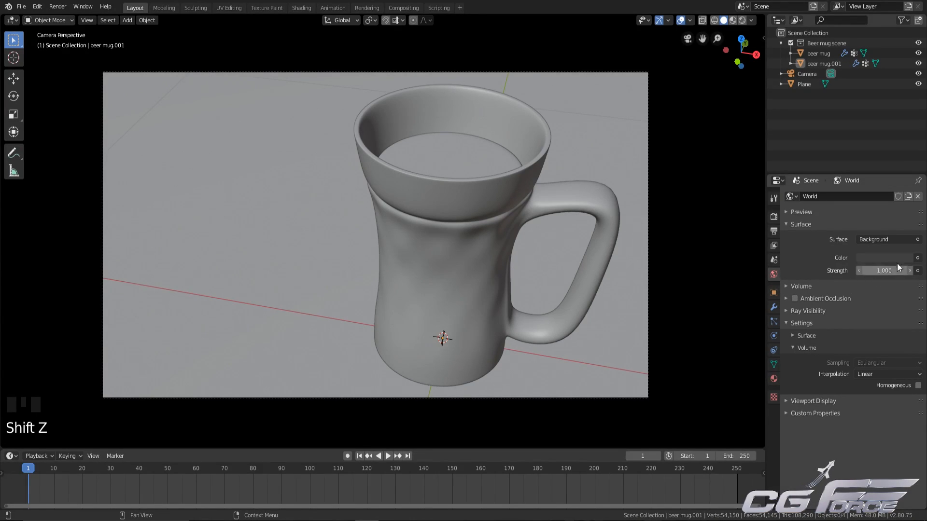
{"action": "left_click", "coordinate": [917, 257]}
{"action": "left_click", "coordinate": [730, 304]}
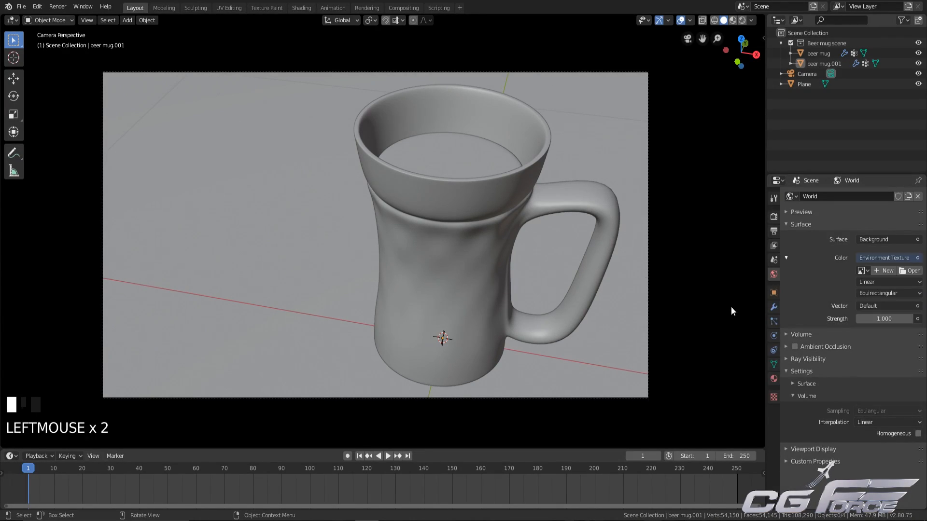
Step: Load kiara_interior_4k.hdr from the HDRI 4K folder as the world's environment image
{"action": "left_click", "coordinate": [919, 270]}
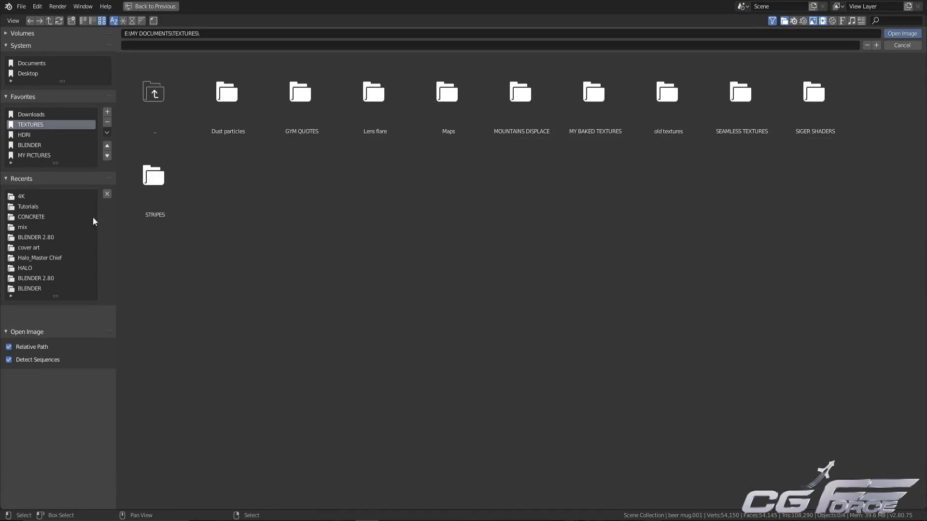
{"action": "left_click", "coordinate": [20, 196]}
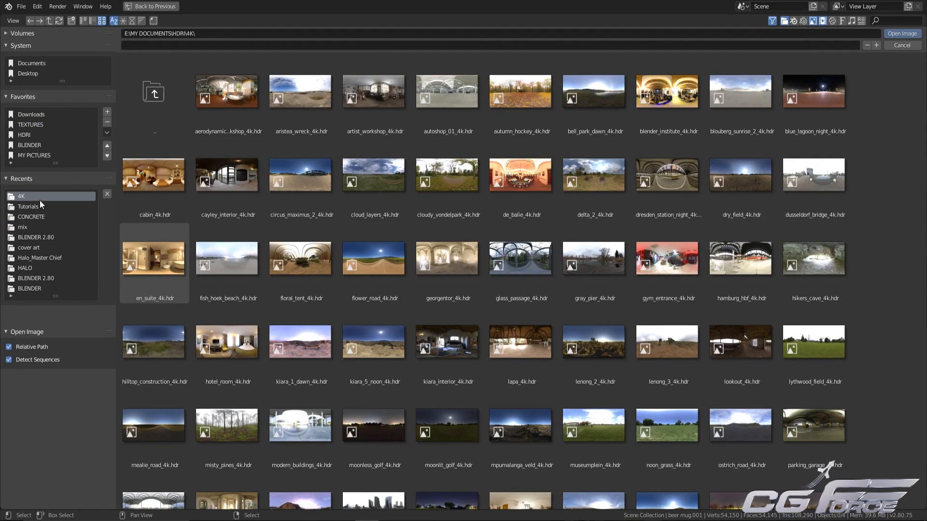
{"action": "scroll", "coordinate": [479, 360], "scroll_direction": "down", "scroll_amount": 3}
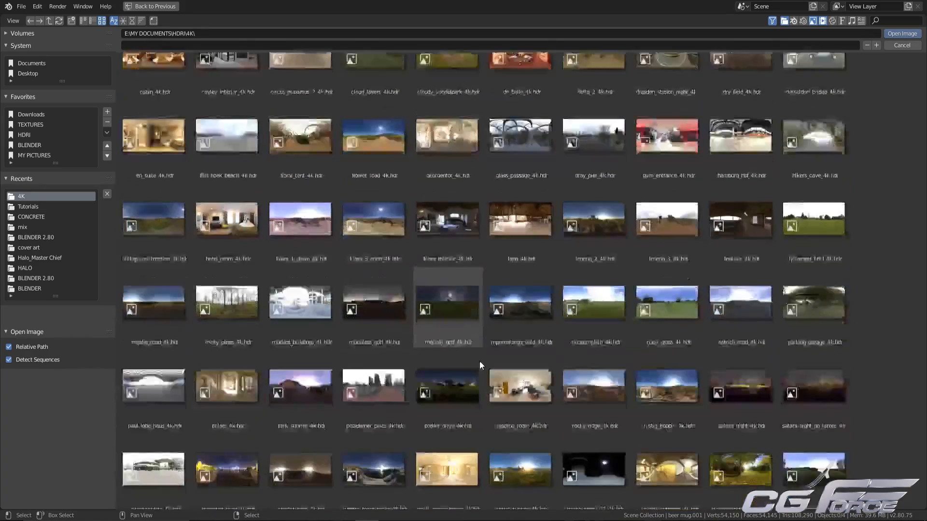
{"action": "scroll", "coordinate": [480, 360], "scroll_direction": "up", "scroll_amount": 3}
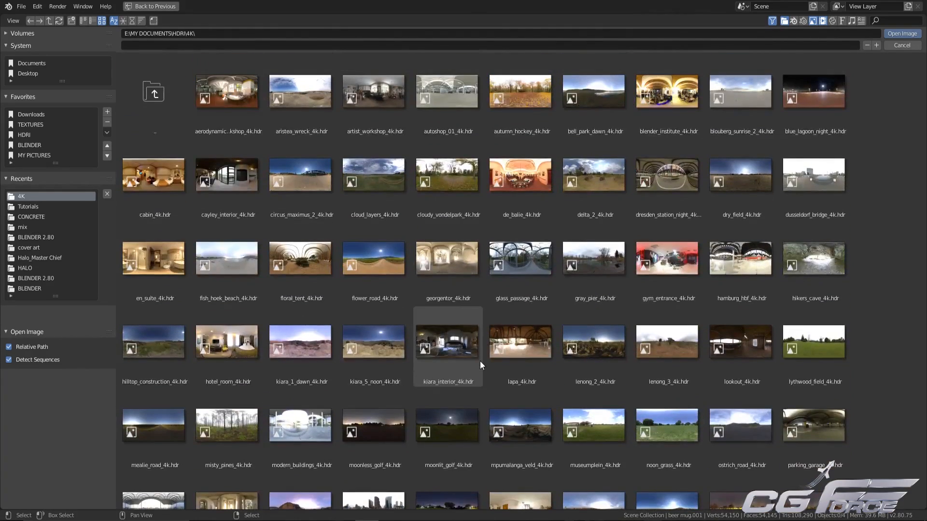
{"action": "left_click", "coordinate": [440, 341]}
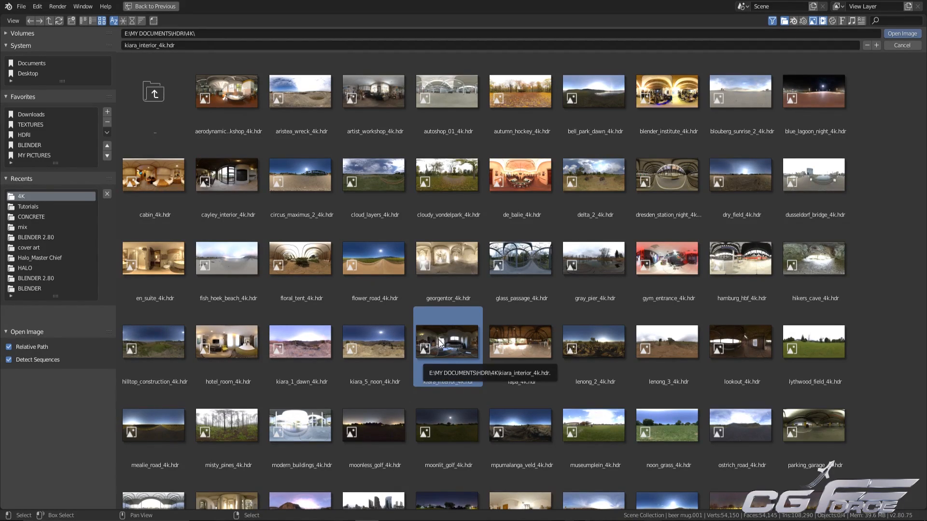
{"action": "double_click", "coordinate": [440, 341]}
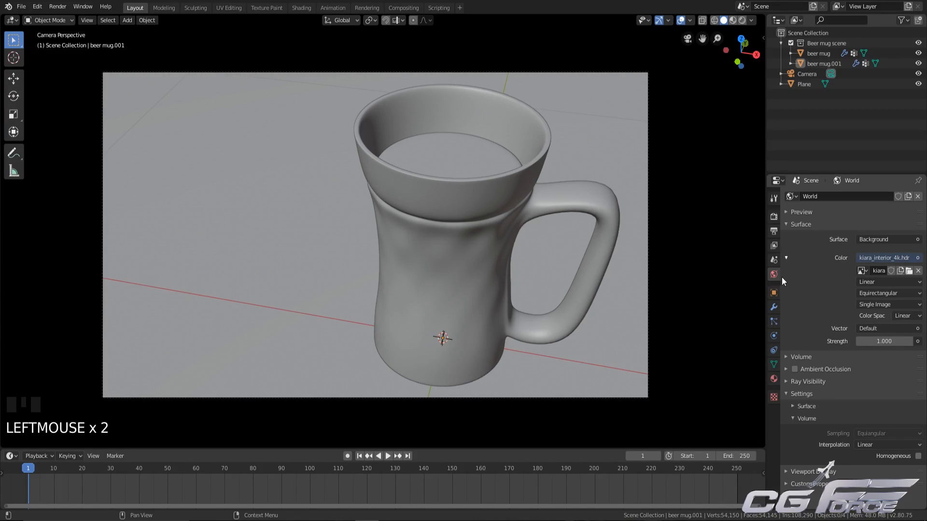
Step: Add a point light in top wireframe view and move it along the Y axis to behind the mug
{"action": "key", "text": "KP_7"}
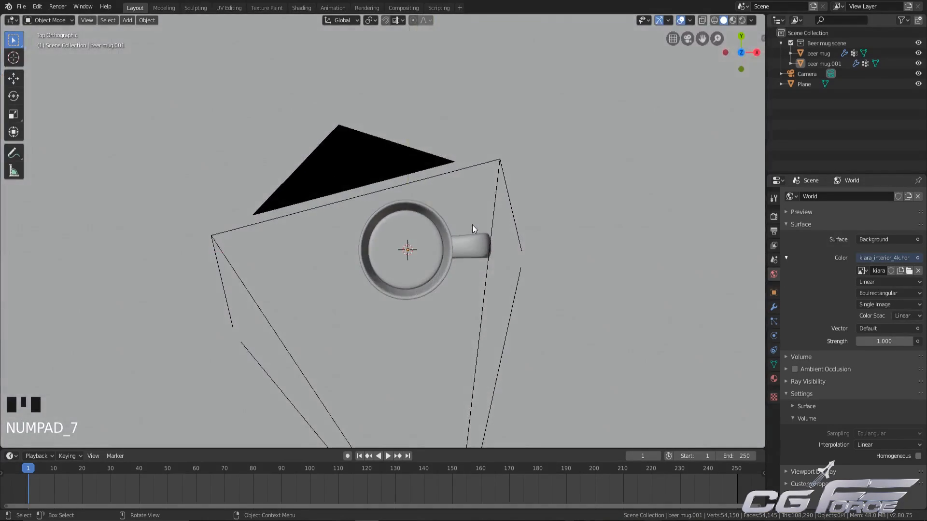
{"action": "key", "text": "shift+z"}
{"action": "key", "text": "shift+a"}
{"action": "mouse_move", "coordinate": [425, 142]}
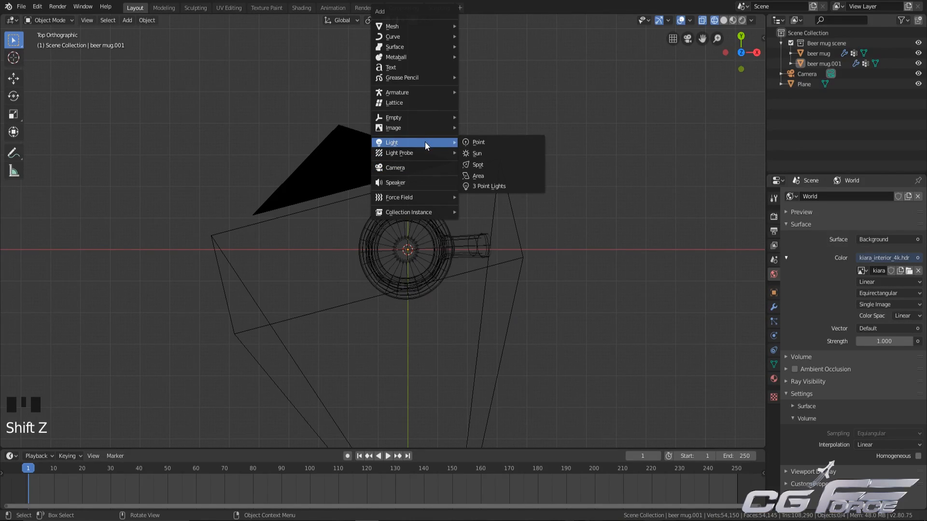
{"action": "left_click", "coordinate": [471, 144]}
{"action": "key", "text": "g"}
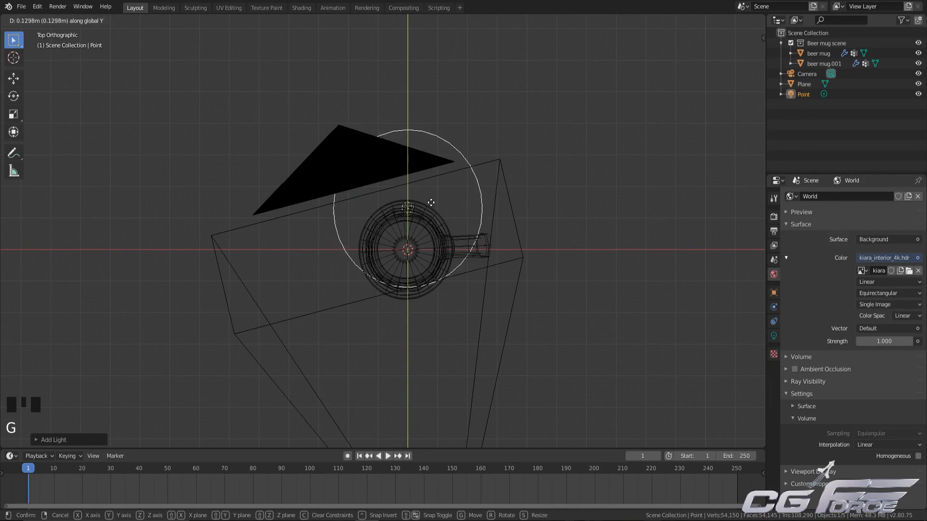
{"action": "left_click", "coordinate": [428, 183]}
Step: Raise the point light along the Z axis to about the middle of the mug's height
{"action": "key", "text": "KP_3"}
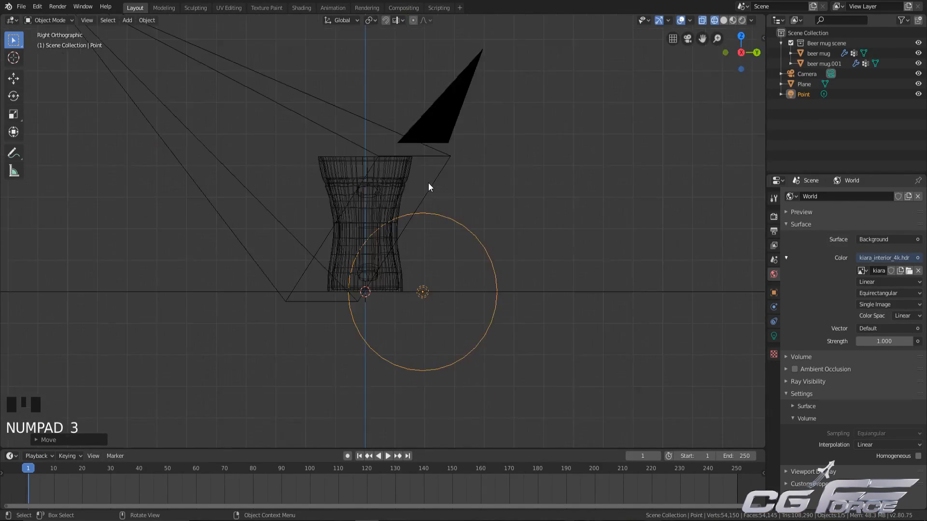
{"action": "key", "text": "g"}
{"action": "key", "text": "z"}
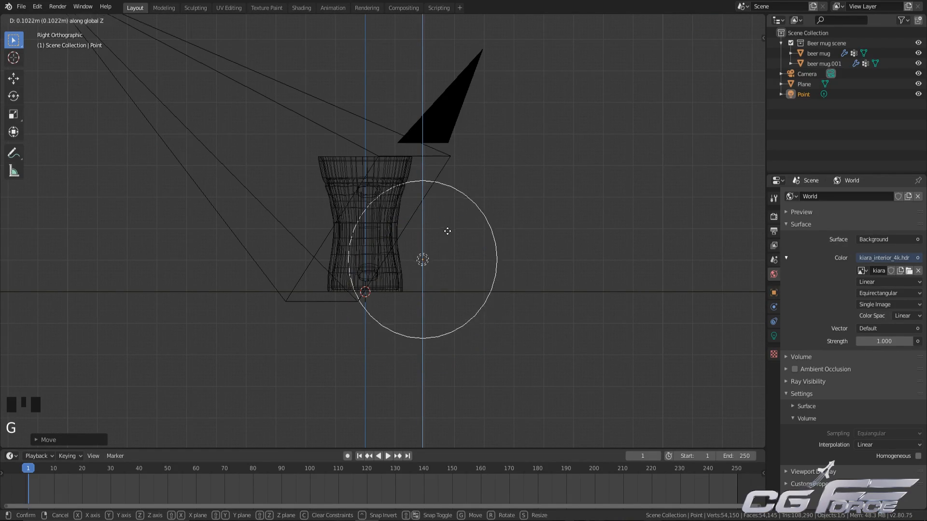
{"action": "left_click", "coordinate": [449, 195]}
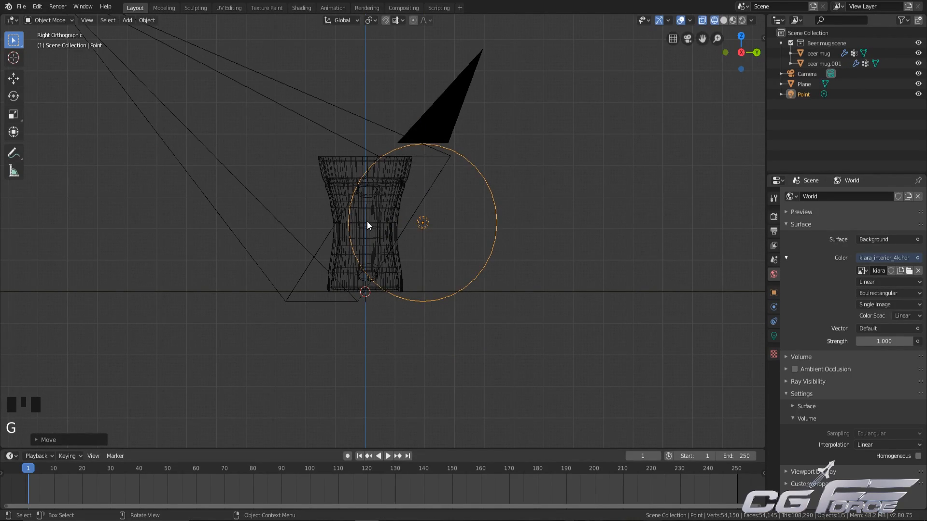
{"action": "key", "text": "KP_7"}
Step: Enable nodes on the point light with a Blackbody color at temperature 6500, and set its power to 1 W
{"action": "left_click", "coordinate": [773, 336]}
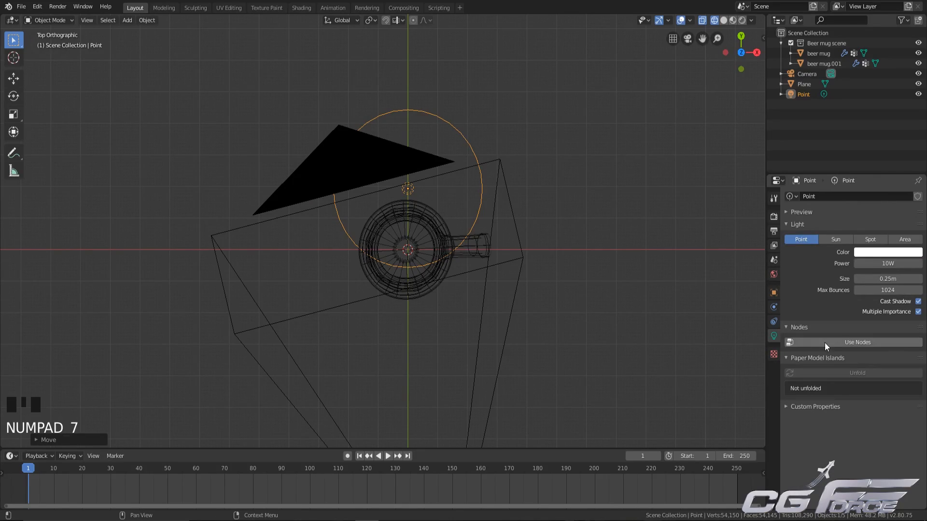
{"action": "left_click", "coordinate": [857, 342]}
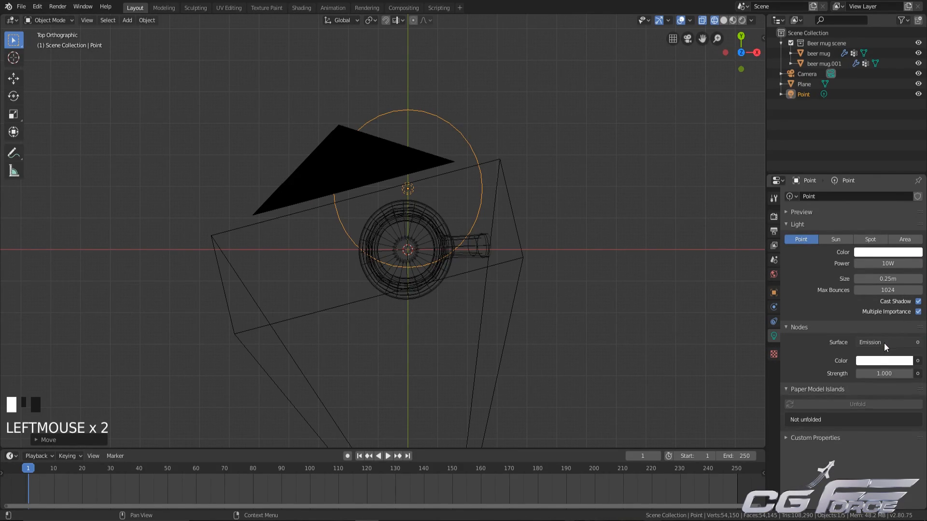
{"action": "left_click", "coordinate": [917, 360]}
{"action": "left_click", "coordinate": [884, 381]}
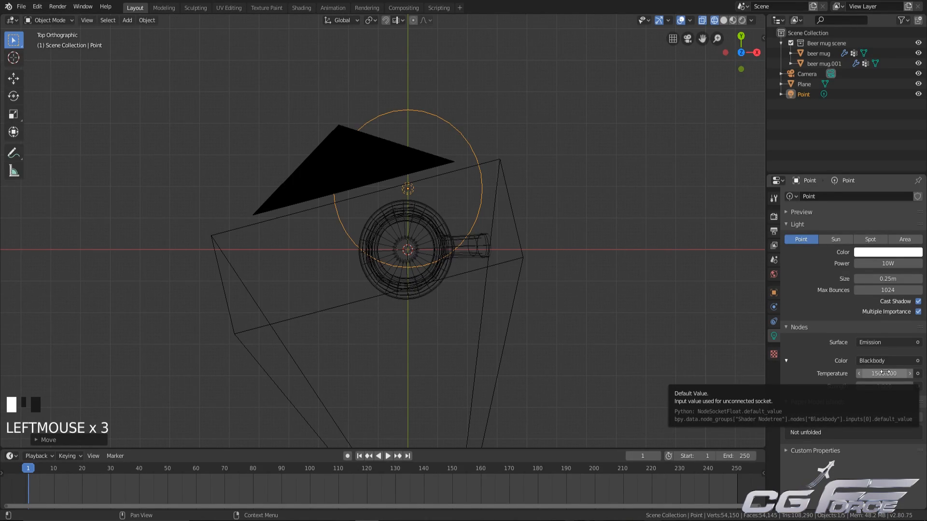
{"action": "left_click", "coordinate": [883, 372]}
{"action": "type", "text": "650"}
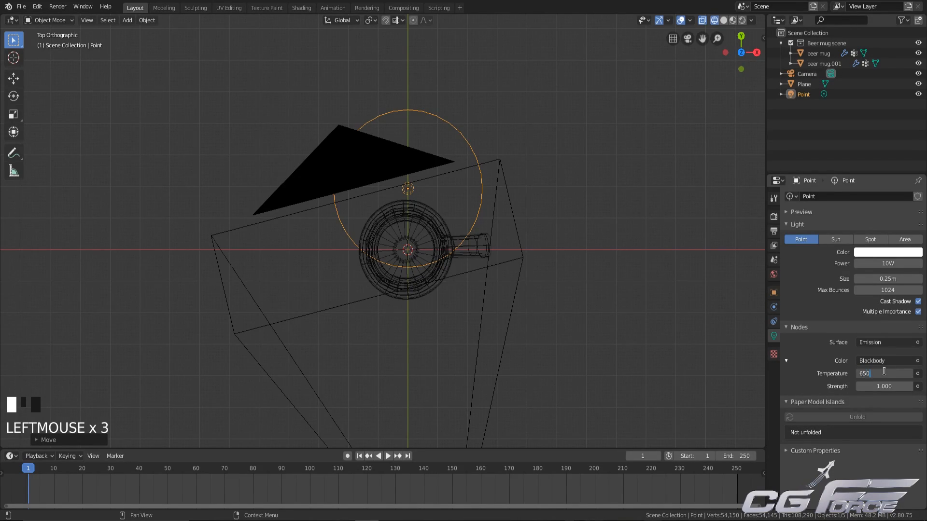
{"action": "type", "text": "0"}
{"action": "key", "text": "Return"}
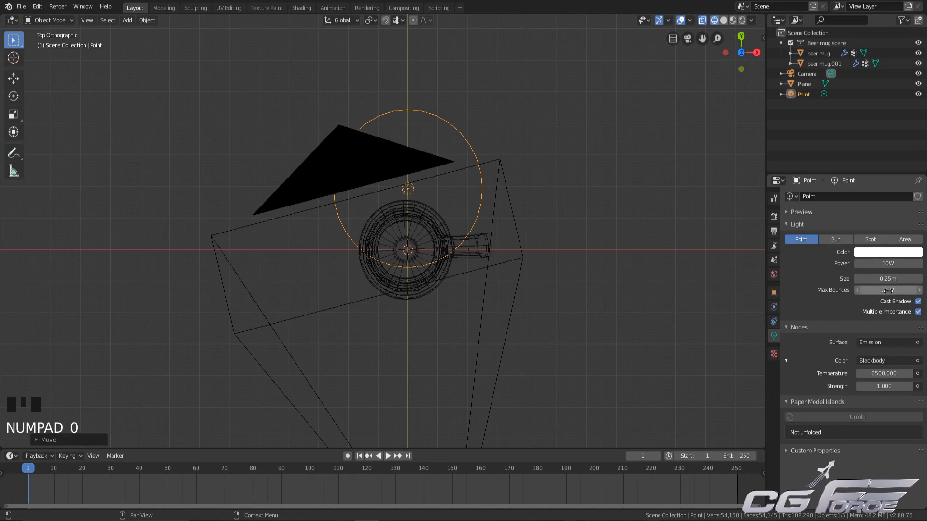
{"action": "left_click_drag", "start_coordinate": [888, 263], "coordinate": [895, 263]}
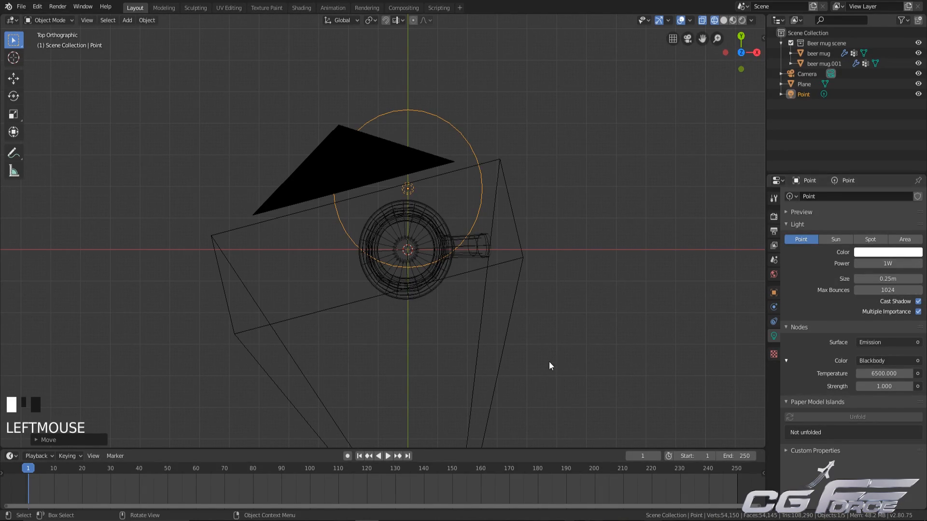
Step: Set a render region around the mug in the camera view and switch the viewport to rendered shading
{"action": "scroll", "coordinate": [484, 237], "scroll_direction": "up", "scroll_amount": 1}
{"action": "key", "text": "KP_0"}
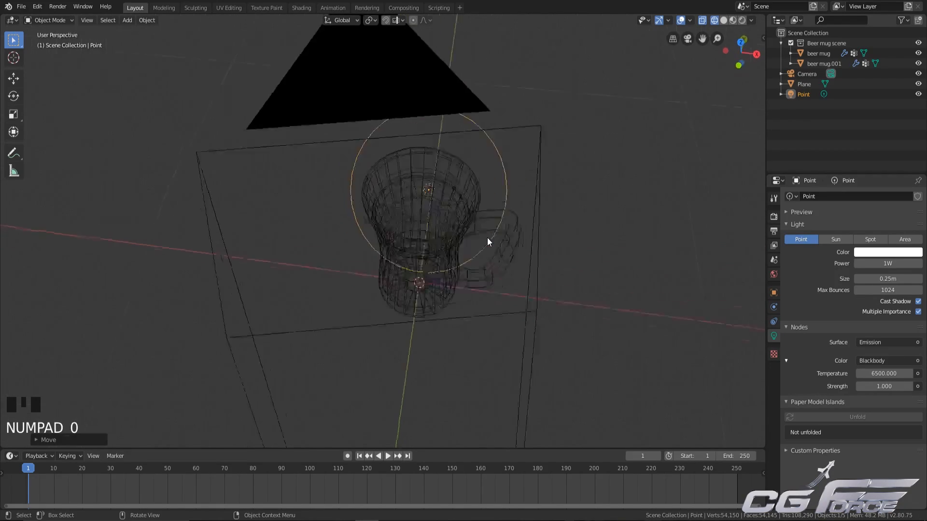
{"action": "key", "text": "ctrl+b"}
{"action": "mouse_move", "coordinate": [309, 47]}
{"action": "left_mouse_down"}
{"action": "mouse_move", "coordinate": [489, 273]}
{"action": "mouse_move", "coordinate": [627, 409]}
{"action": "left_mouse_up"}
{"action": "key", "text": "z"}
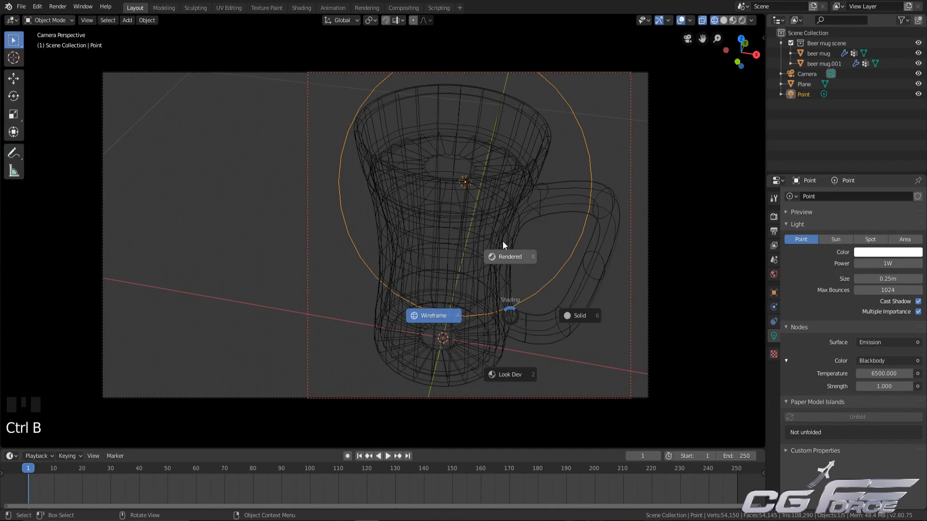
{"action": "left_click", "coordinate": [512, 257]}
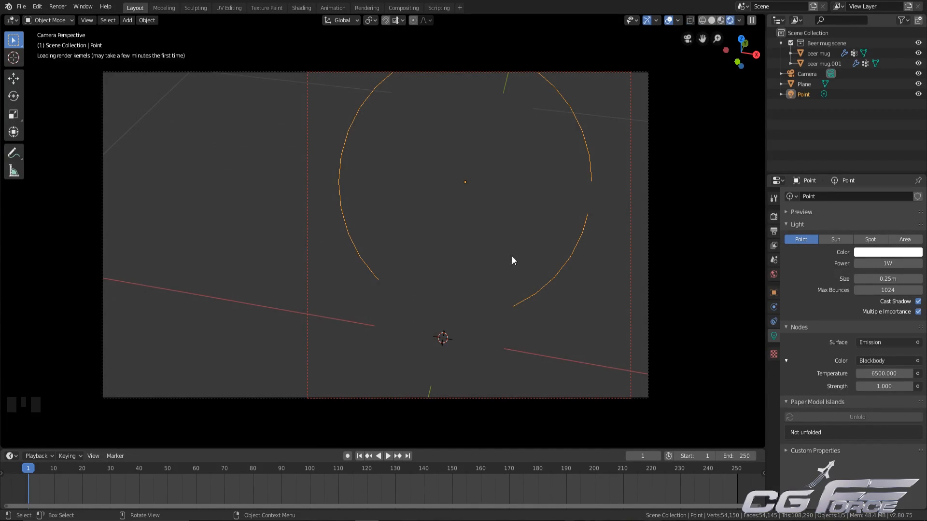
{"action": "left_click", "coordinate": [770, 217]}
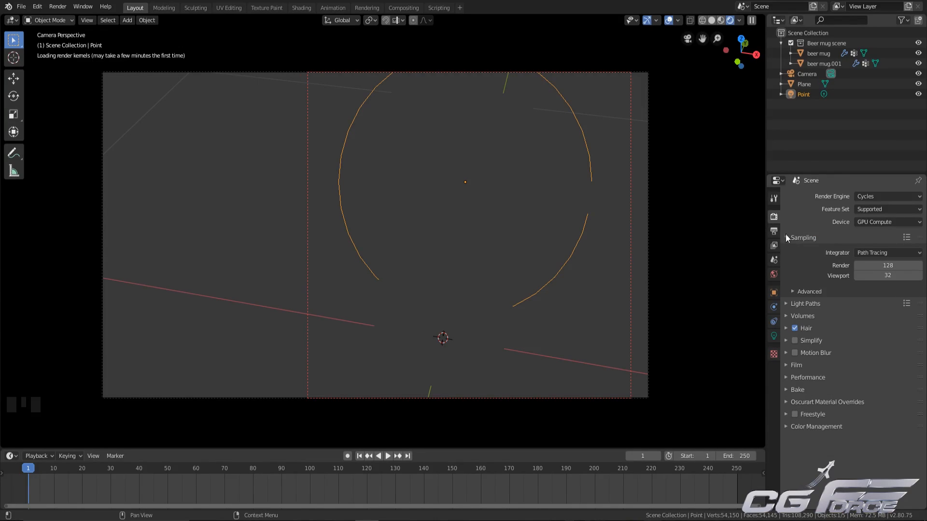
{"action": "left_click", "coordinate": [532, 264]}
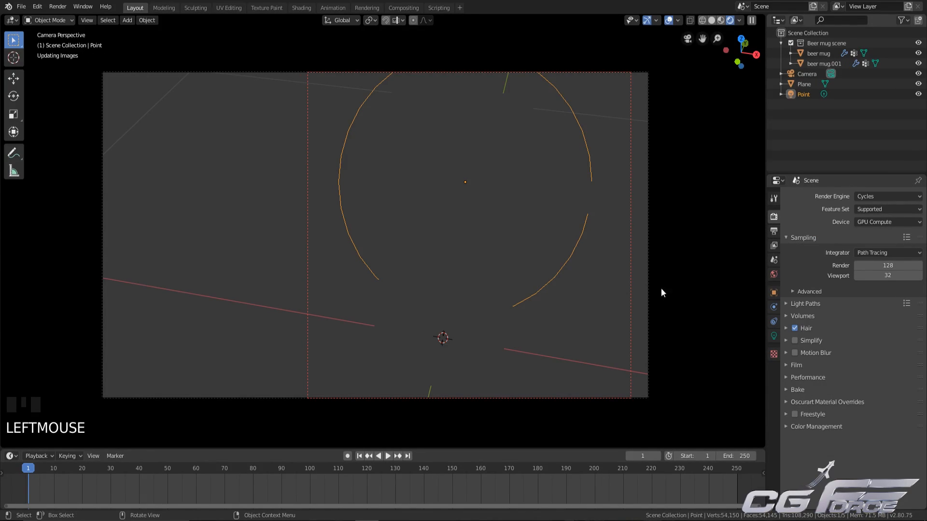
{"action": "left_click", "coordinate": [773, 335]}
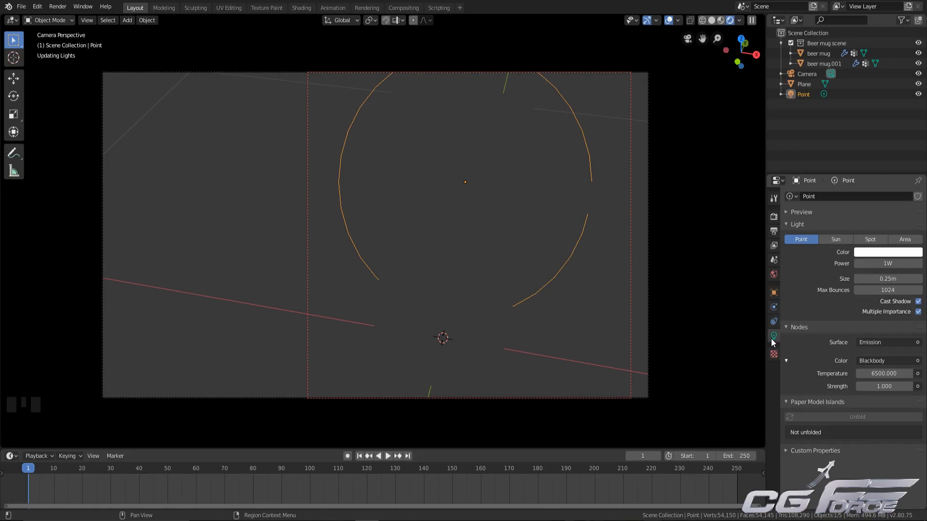
{"action": "left_click", "coordinate": [594, 337]}
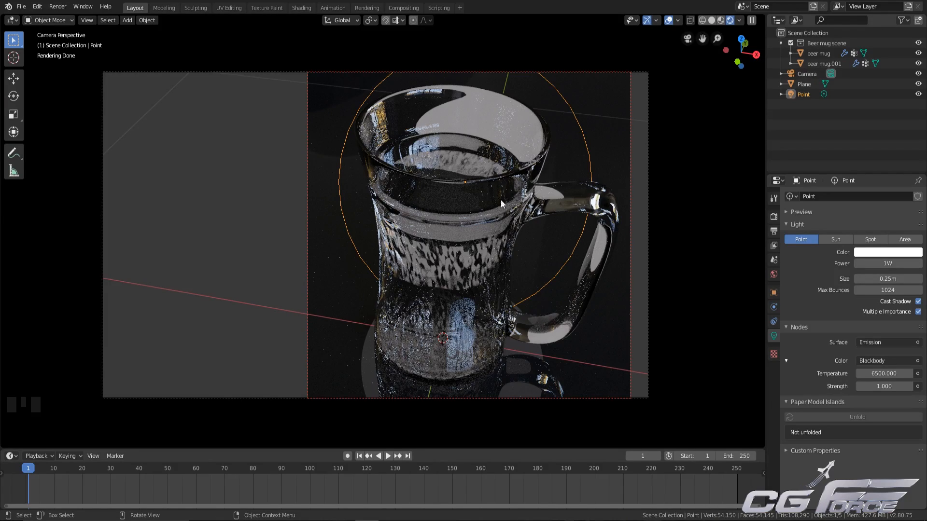
Step: Split the 3D viewport into two side-by-side areas and select the floor plane in solid shading
{"action": "left_click_drag", "start_coordinate": [764, 16], "coordinate": [554, 21]}
{"action": "left_click_drag", "start_coordinate": [490, 22], "coordinate": [457, 24]}
{"action": "key", "text": "z"}
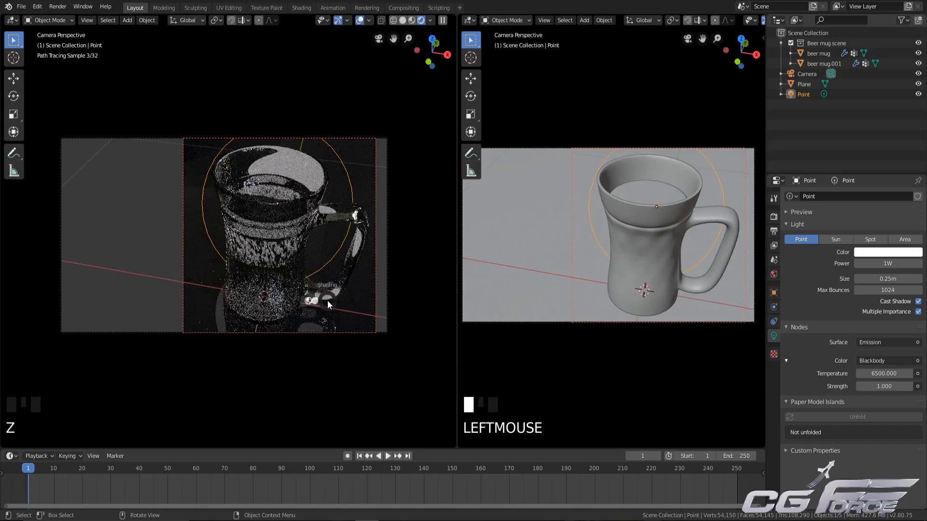
{"action": "left_click", "coordinate": [395, 302]}
{"action": "left_click", "coordinate": [455, 287]}
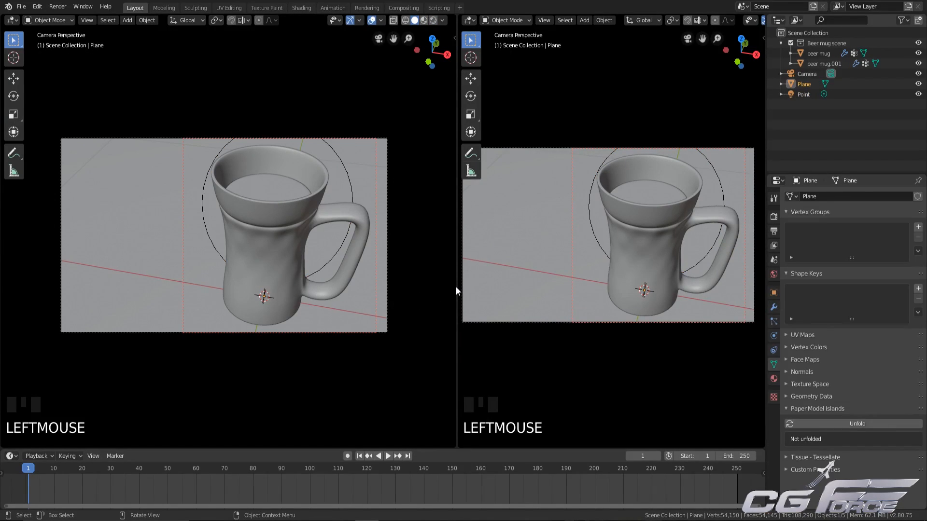
Step: Resize the two areas to about equal width and change the second to a Shader Editor without its sidebar
{"action": "left_click_drag", "start_coordinate": [455, 287], "coordinate": [389, 288]}
{"action": "key", "text": "t"}
{"action": "left_click", "coordinate": [401, 20]}
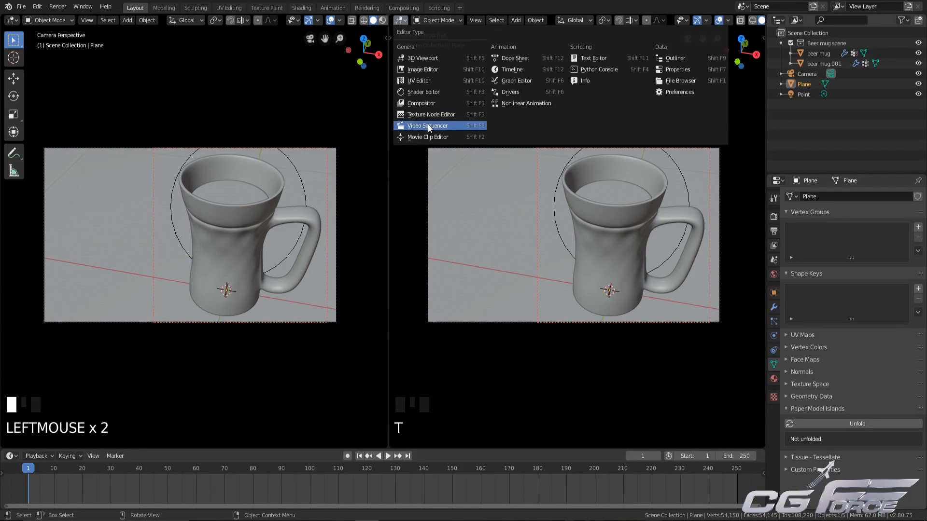
{"action": "left_click", "coordinate": [430, 94]}
{"action": "key", "text": "n"}
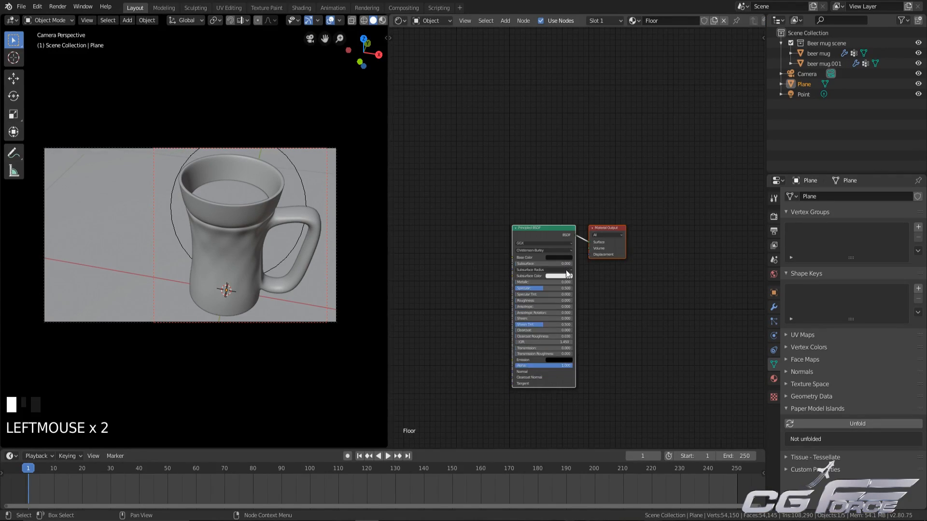
Step: Move the Floor material's Material Output node away from the Principled BSDF to make room between them
{"action": "scroll", "coordinate": [563, 262], "scroll_direction": "up", "scroll_amount": 3}
{"action": "left_click", "coordinate": [623, 205]}
{"action": "left_click_drag", "start_coordinate": [624, 222], "coordinate": [738, 207]}
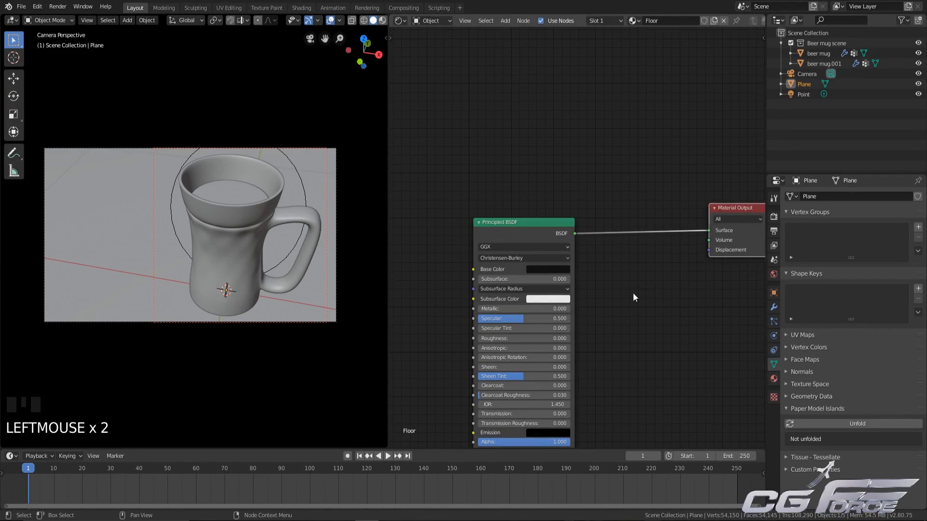
Step: Widen the gap between the Floor material's Principled BSDF and Material Output nodes
{"action": "middle_click_drag", "start_coordinate": [619, 286], "coordinate": [530, 191]}
{"action": "scroll", "coordinate": [527, 184], "scroll_direction": "down", "scroll_amount": 3}
{"action": "left_click_drag", "start_coordinate": [605, 147], "coordinate": [702, 153]}
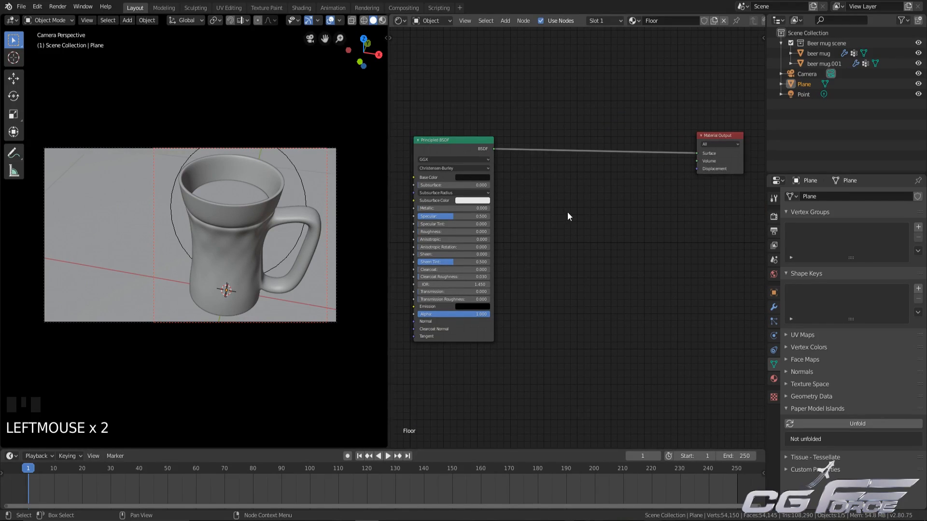
Step: Make the inner liquid object's Glass material a single-user copy and rename it "Beer liquor"
{"action": "left_click", "coordinate": [773, 378]}
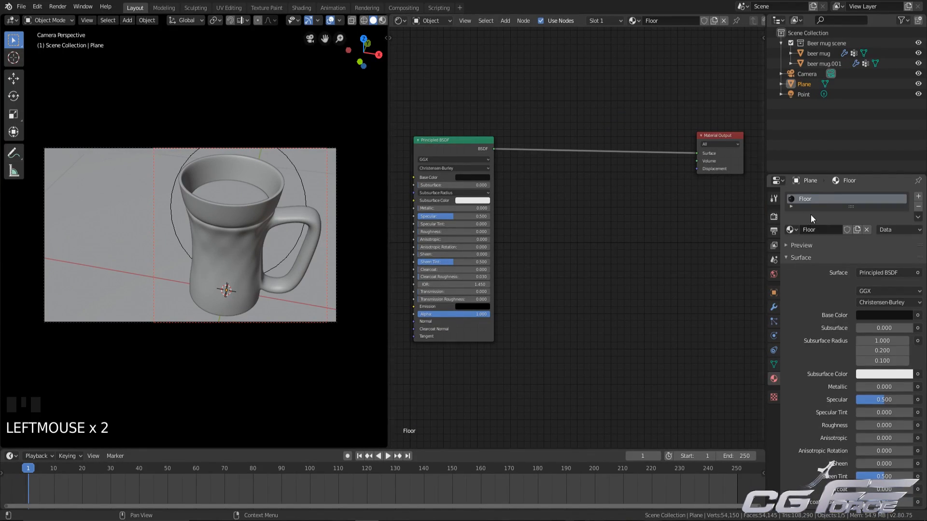
{"action": "left_click", "coordinate": [222, 194]}
{"action": "left_click", "coordinate": [222, 194]}
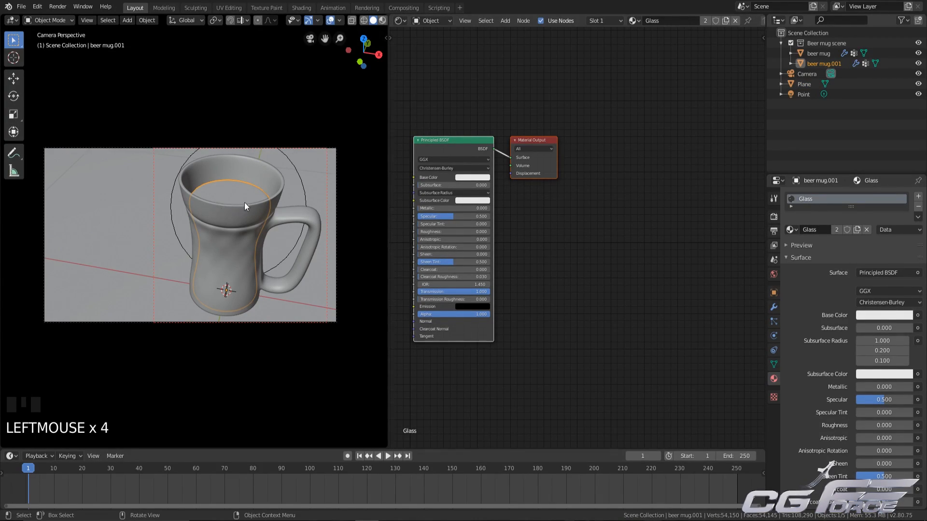
{"action": "left_click", "coordinate": [837, 229]}
{"action": "left_click", "coordinate": [832, 231]}
{"action": "type", "text": "Be"}
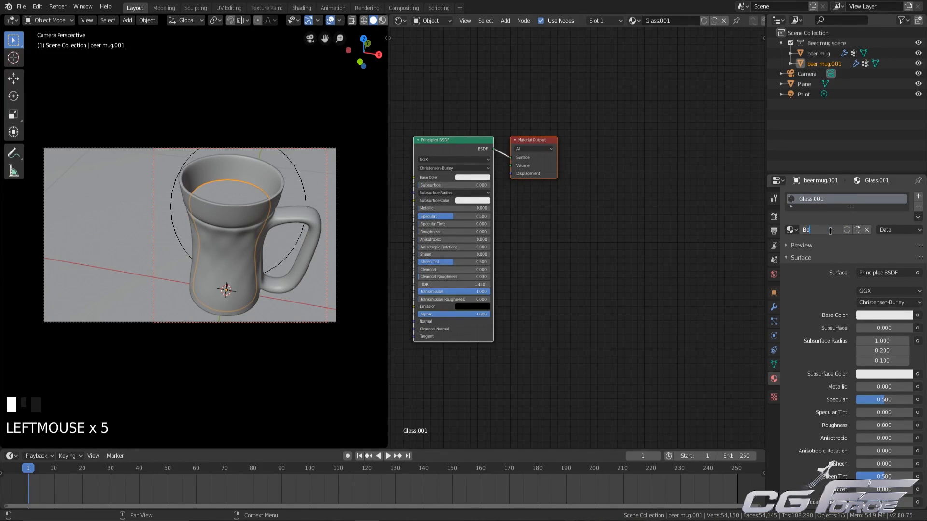
{"action": "type", "text": "er liquor"}
{"action": "key", "text": "Return"}
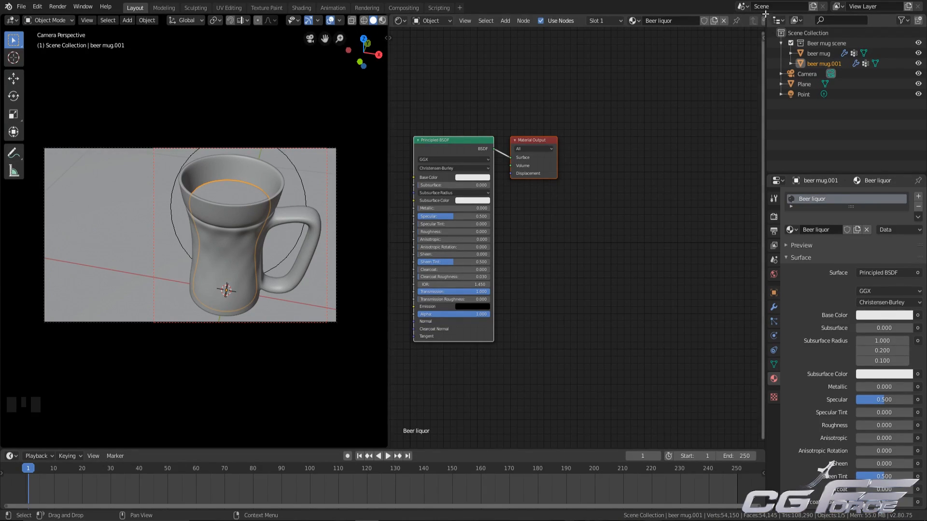
Step: Split the Shader Editor horizontally, change the upper area to a Text Editor, and open the "Hex Codes" text
{"action": "left_click_drag", "start_coordinate": [763, 14], "coordinate": [700, 227]}
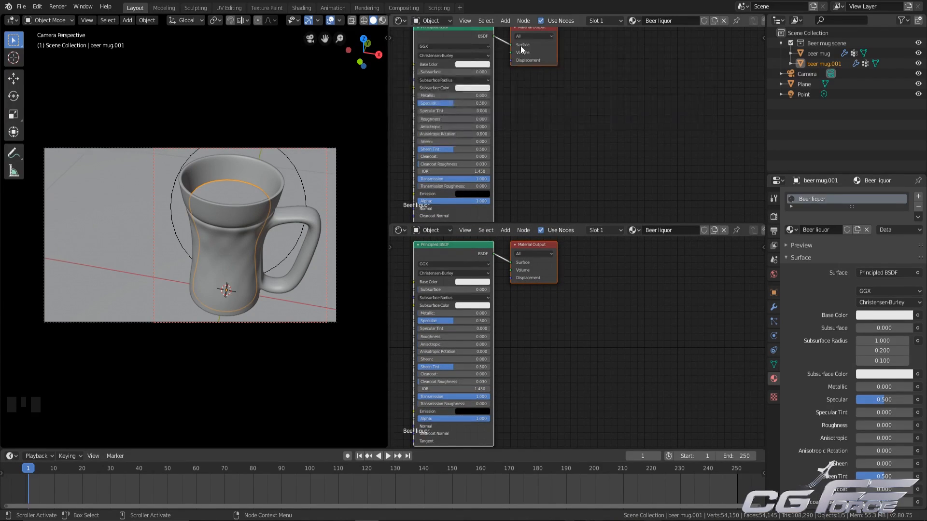
{"action": "left_click", "coordinate": [427, 21]}
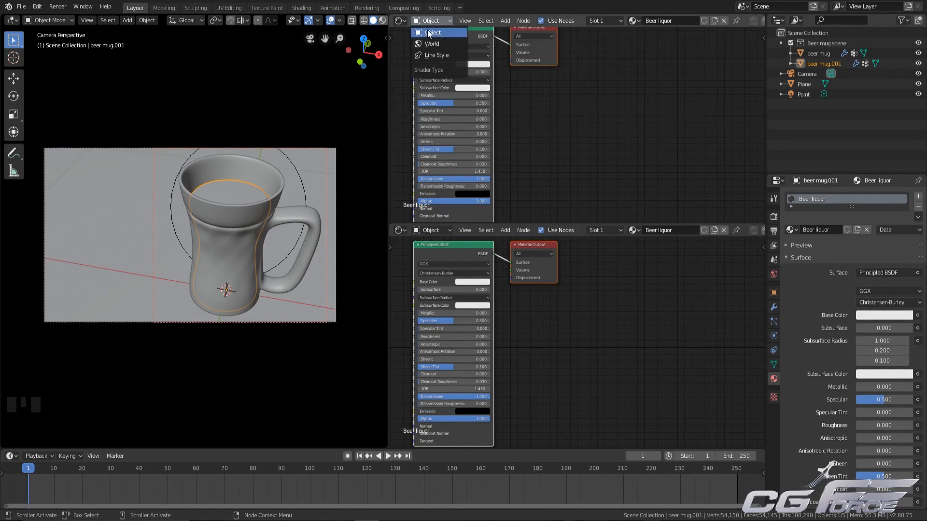
{"action": "left_click", "coordinate": [401, 22]}
{"action": "left_click", "coordinate": [589, 62]}
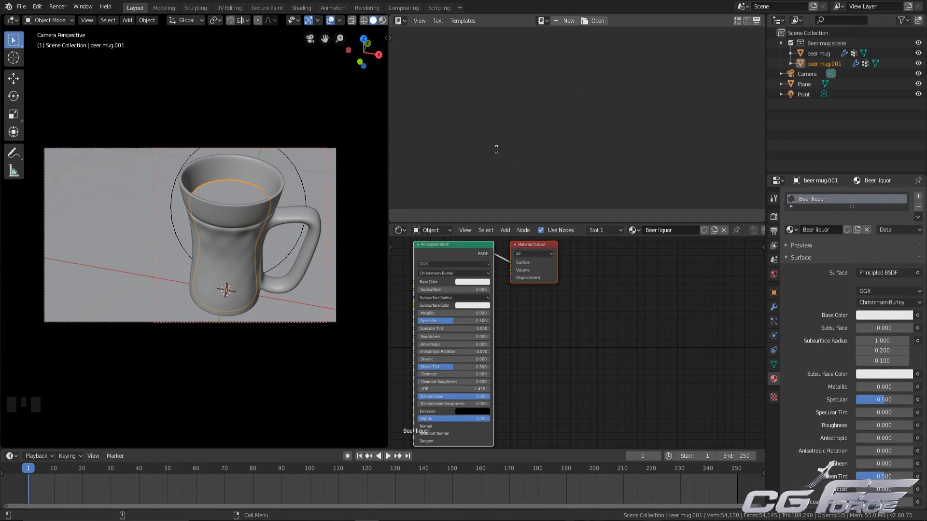
{"action": "left_click", "coordinate": [542, 21]}
{"action": "left_click", "coordinate": [546, 37]}
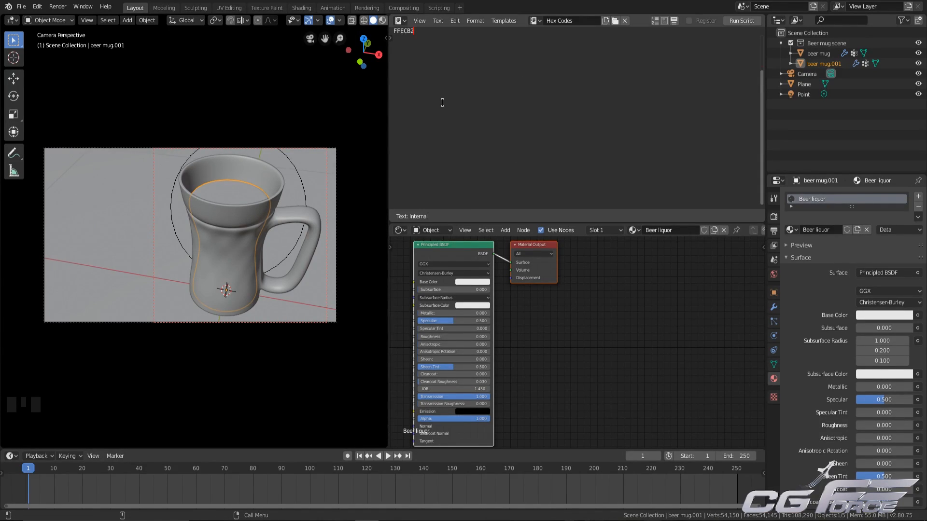
Step: Copy the Liquor hex code F2D66A from the text and set it as the Beer liquor Principled BSDF's Base Color
{"action": "double_click", "coordinate": [425, 46]}
{"action": "key", "text": "ctrl+c"}
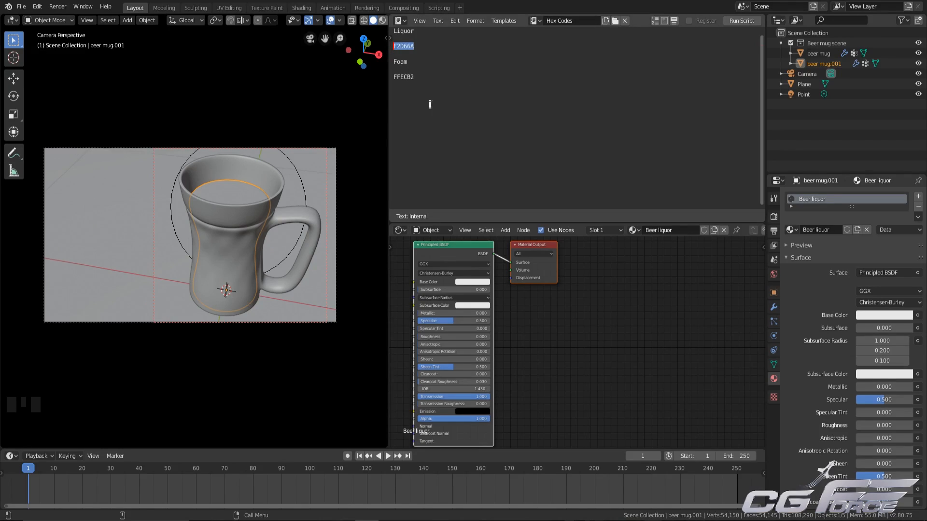
{"action": "left_click", "coordinate": [472, 282]}
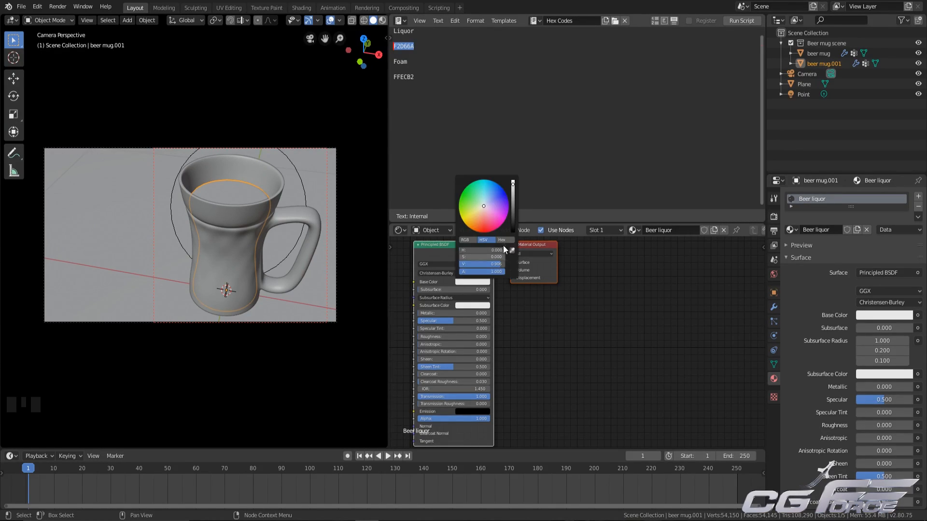
{"action": "left_click", "coordinate": [491, 250]}
{"action": "key", "text": "ctrl+v"}
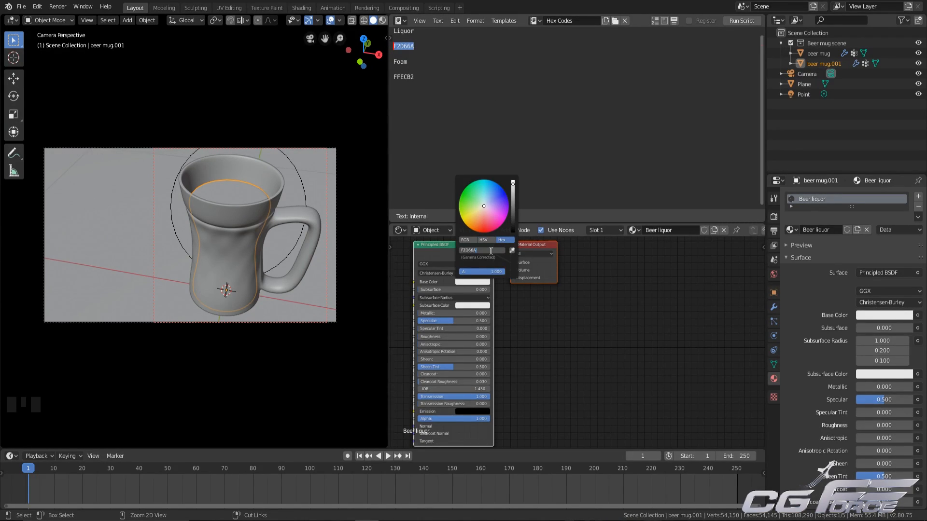
{"action": "key", "text": "Return"}
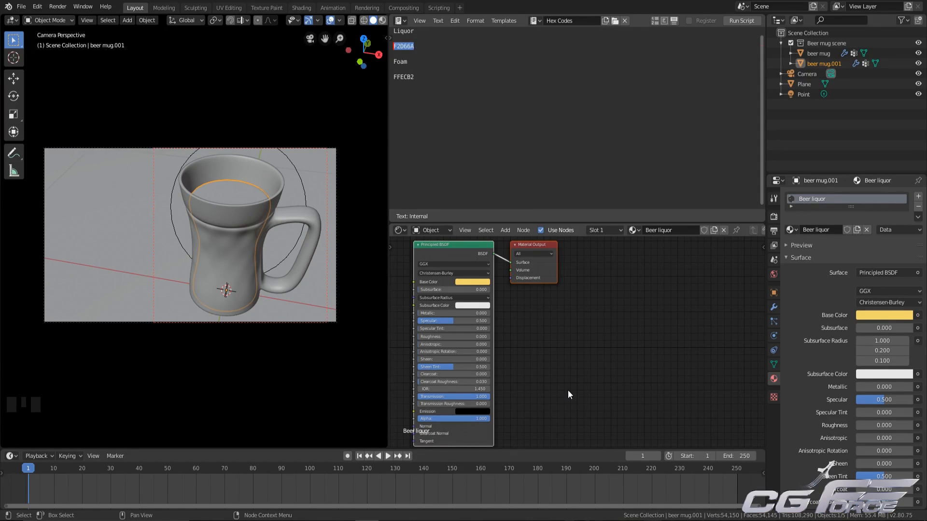
Step: Show the Beer liquor material's preview and bring its nodes into close view
{"action": "scroll", "coordinate": [568, 390], "scroll_direction": "up", "scroll_amount": 2}
{"action": "scroll", "coordinate": [568, 390], "scroll_direction": "down", "scroll_amount": 2}
{"action": "left_click", "coordinate": [801, 245]}
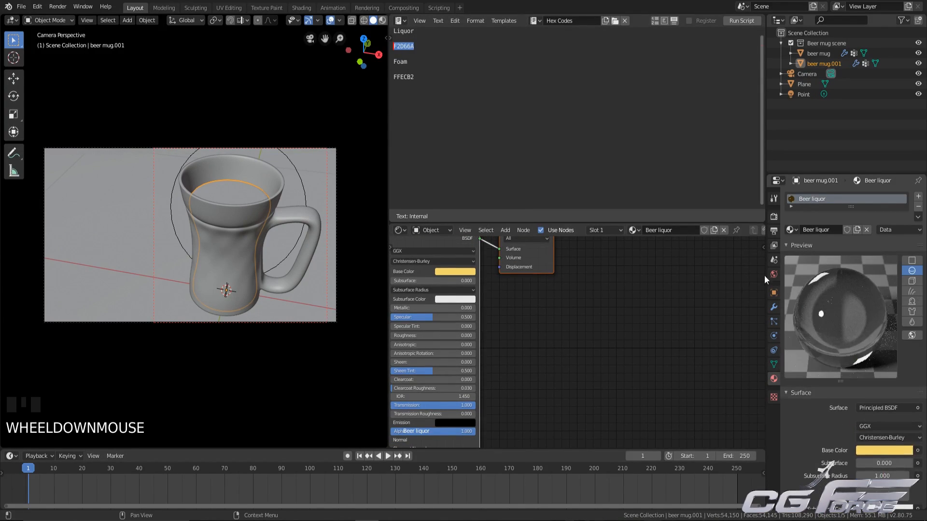
{"action": "scroll", "coordinate": [702, 382], "scroll_direction": "up", "scroll_amount": 6}
{"action": "middle_click_drag", "start_coordinate": [544, 318], "coordinate": [655, 364]}
{"action": "scroll", "coordinate": [655, 364], "scroll_direction": "up", "scroll_amount": 1}
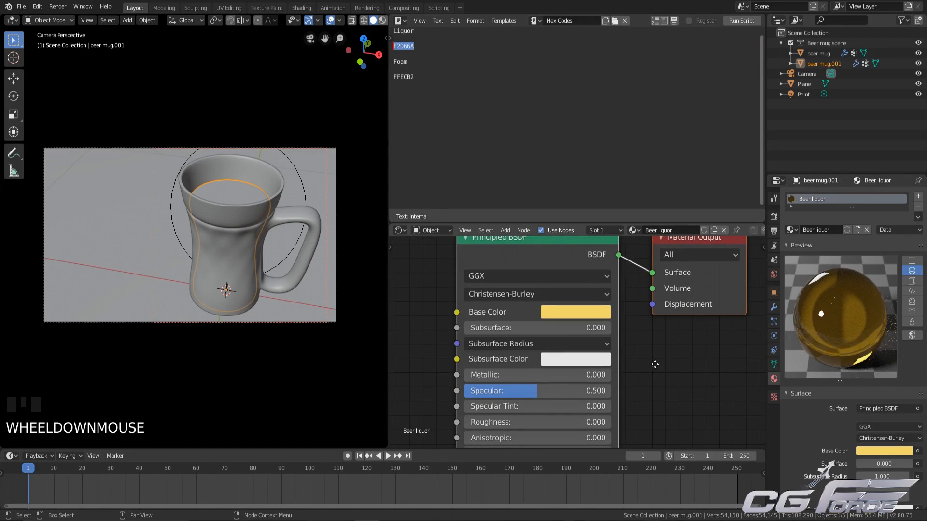
Step: Move the Beer liquor Material Output node away from the Principled BSDF and switch the material preview to the fluid shape
{"action": "scroll", "coordinate": [655, 364], "scroll_direction": "down", "scroll_amount": 3}
{"action": "scroll", "coordinate": [558, 259], "scroll_direction": "down", "scroll_amount": 2}
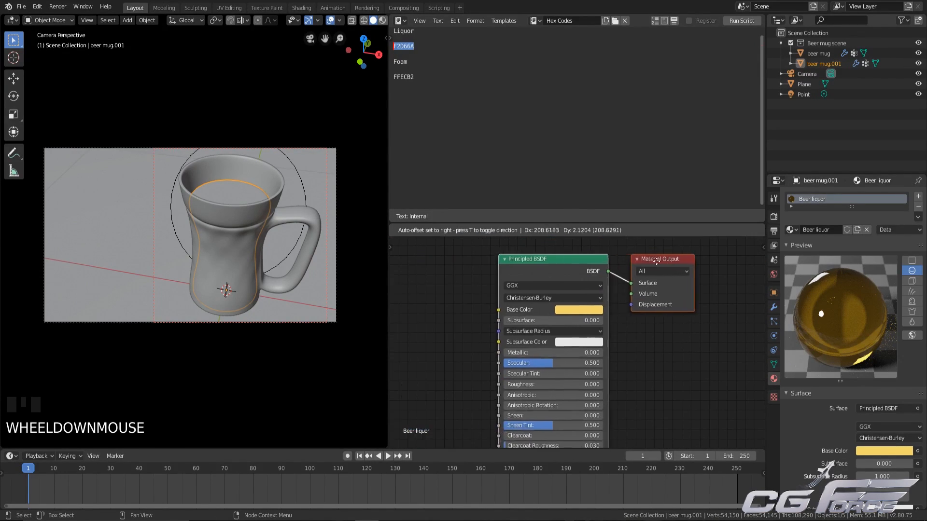
{"action": "left_click_drag", "start_coordinate": [557, 288], "coordinate": [707, 283]}
{"action": "middle_click_drag", "start_coordinate": [600, 374], "coordinate": [557, 343]}
{"action": "scroll", "coordinate": [557, 344], "scroll_direction": "up", "scroll_amount": 3}
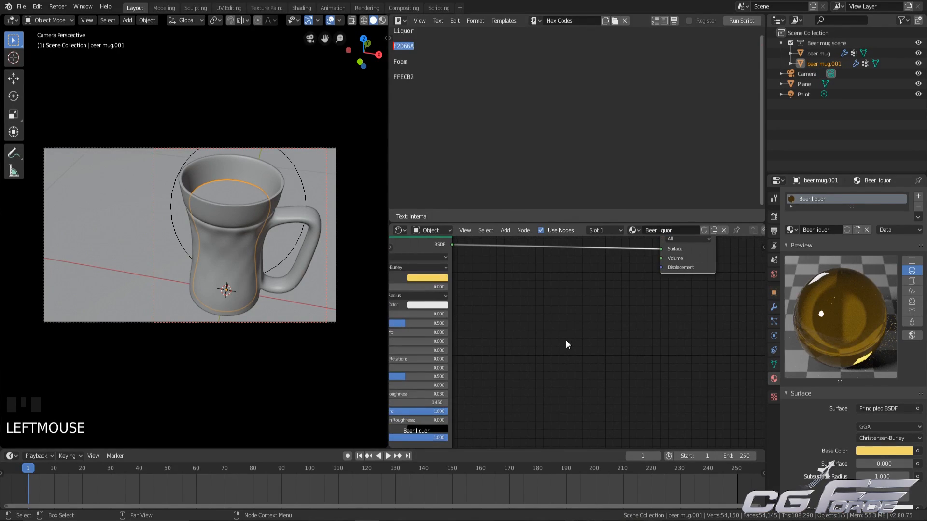
{"action": "middle_click_drag", "start_coordinate": [487, 332], "coordinate": [535, 360]}
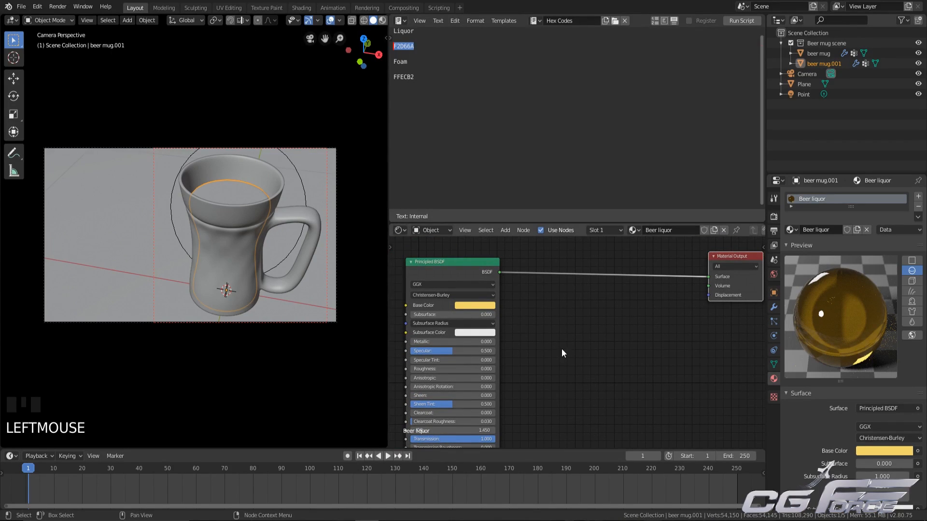
{"action": "scroll", "coordinate": [561, 349], "scroll_direction": "down", "scroll_amount": 2}
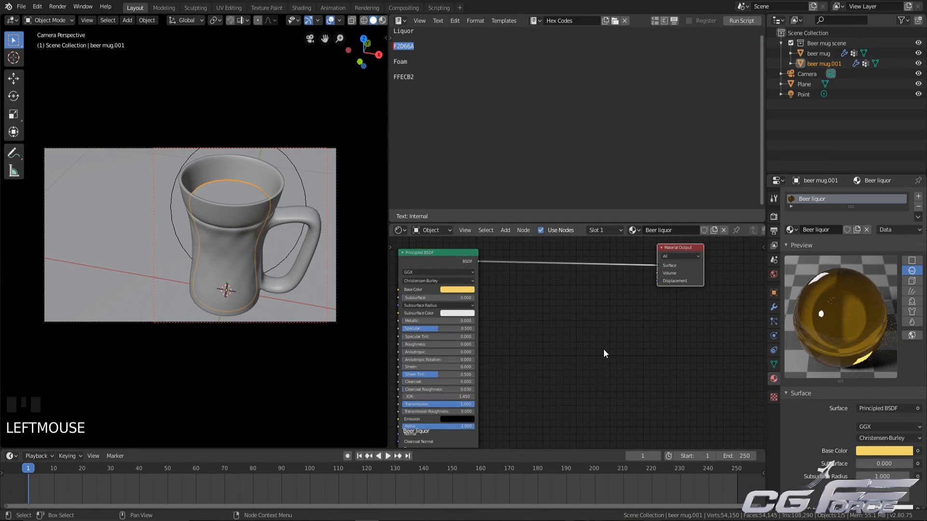
{"action": "left_click", "coordinate": [912, 321]}
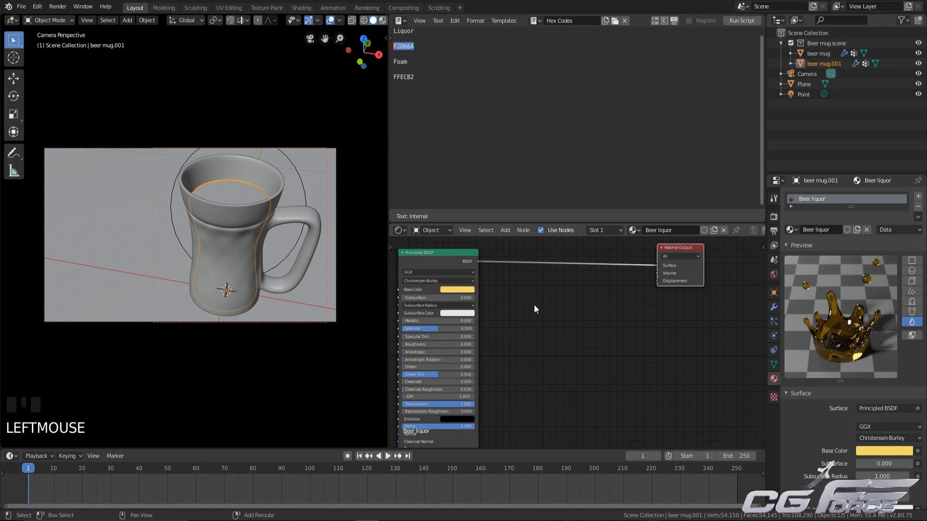
Step: Add a Volume Absorption shader below the link and connect it to the Material Output's Volume input
{"action": "key", "text": "shift+a"}
{"action": "mouse_move", "coordinate": [509, 340]}
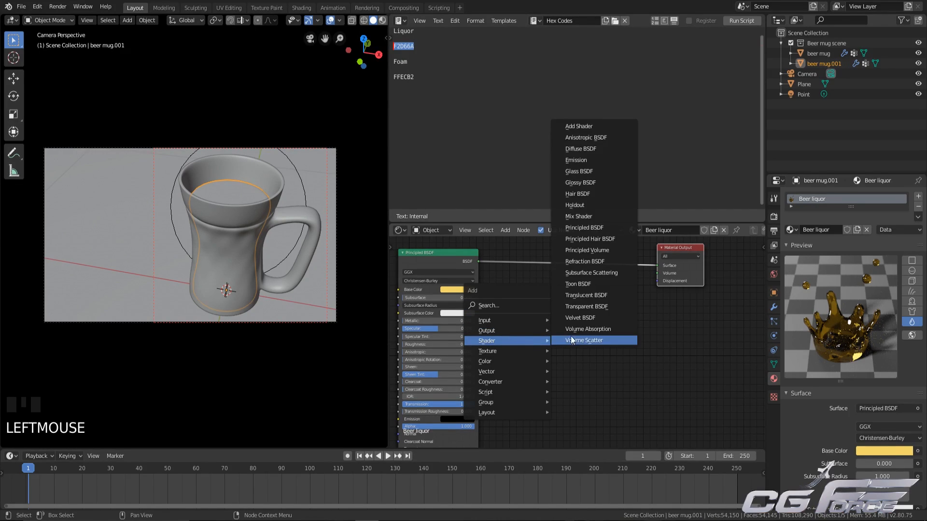
{"action": "left_click", "coordinate": [578, 327]}
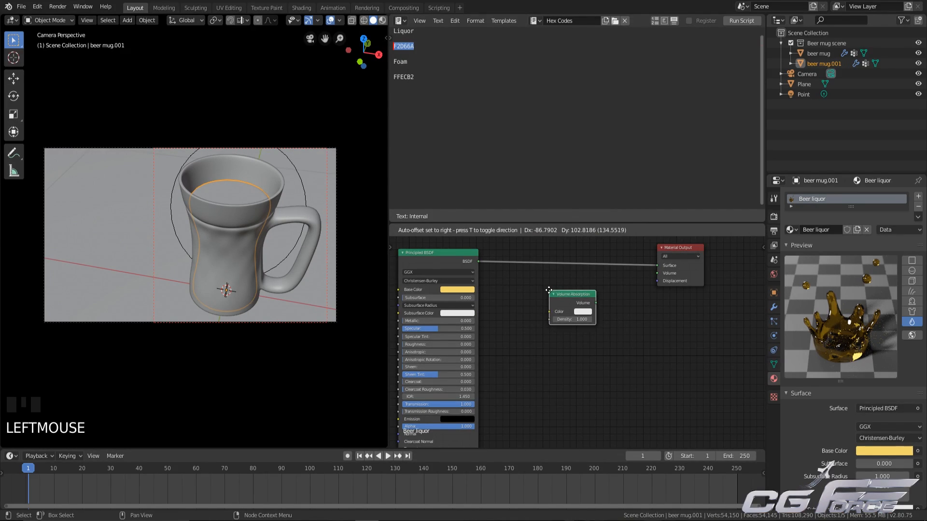
{"action": "left_click", "coordinate": [548, 290]}
{"action": "left_click_drag", "start_coordinate": [596, 303], "coordinate": [655, 274]}
Step: Copy the Principled BSDF's yellow Base Color to the Volume Absorption node's Color
{"action": "scroll", "coordinate": [580, 338], "scroll_direction": "up", "scroll_amount": 3}
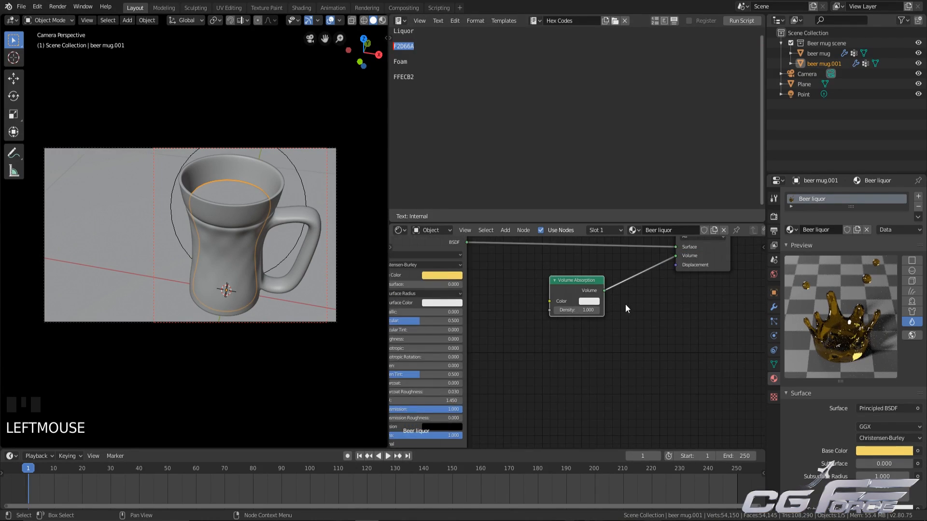
{"action": "scroll", "coordinate": [499, 331], "scroll_direction": "up", "scroll_amount": 2}
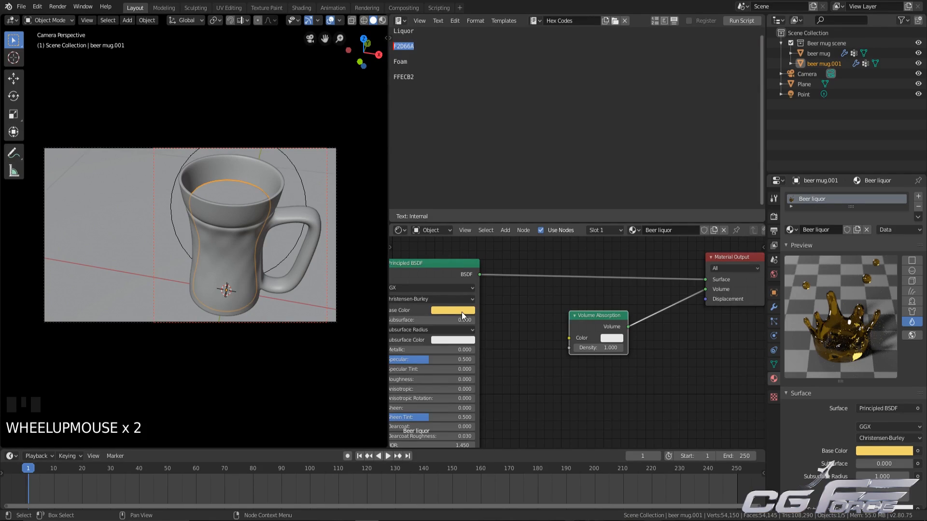
{"action": "left_click_drag", "start_coordinate": [612, 342], "coordinate": [612, 340]}
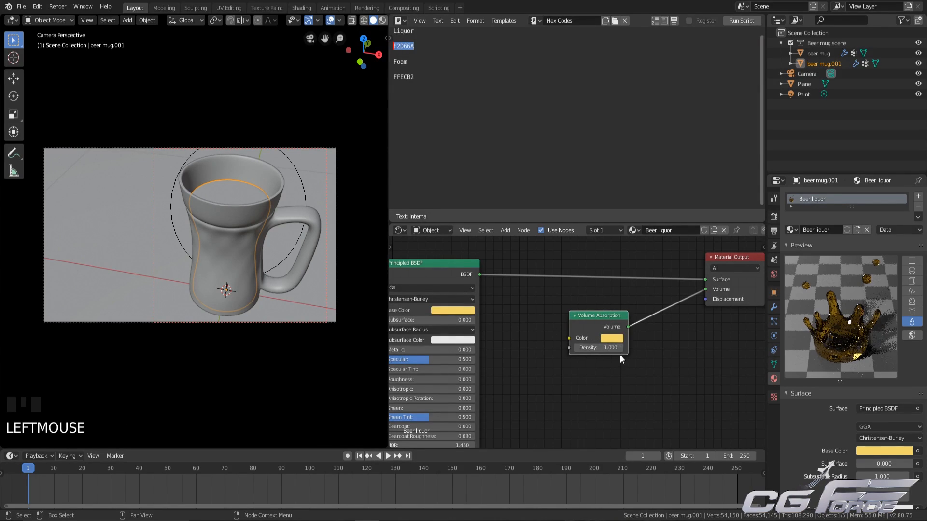
Step: Set the Volume Absorption density to 20 and change the Principled BSDF's Base Color to white
{"action": "left_click", "coordinate": [599, 348]}
{"action": "type", "text": "20"}
{"action": "key", "text": "Return"}
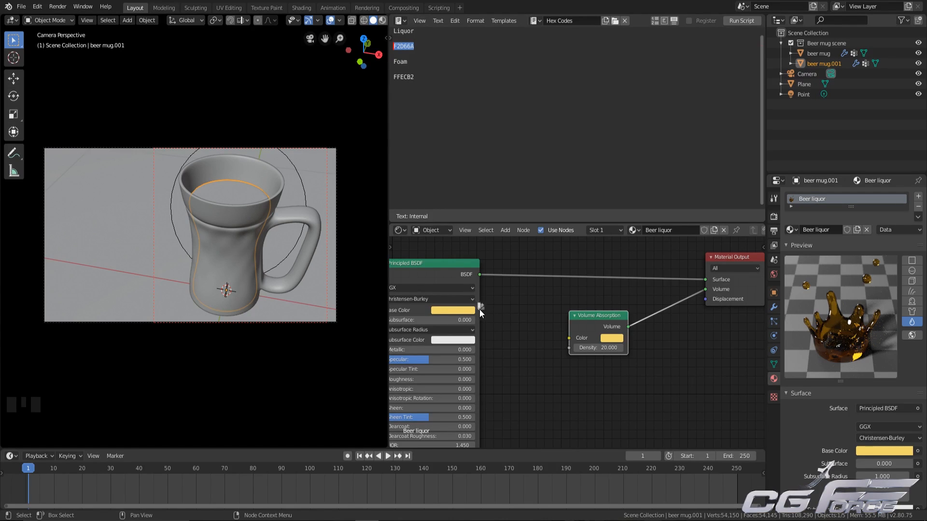
{"action": "left_click_drag", "start_coordinate": [465, 311], "coordinate": [466, 311]}
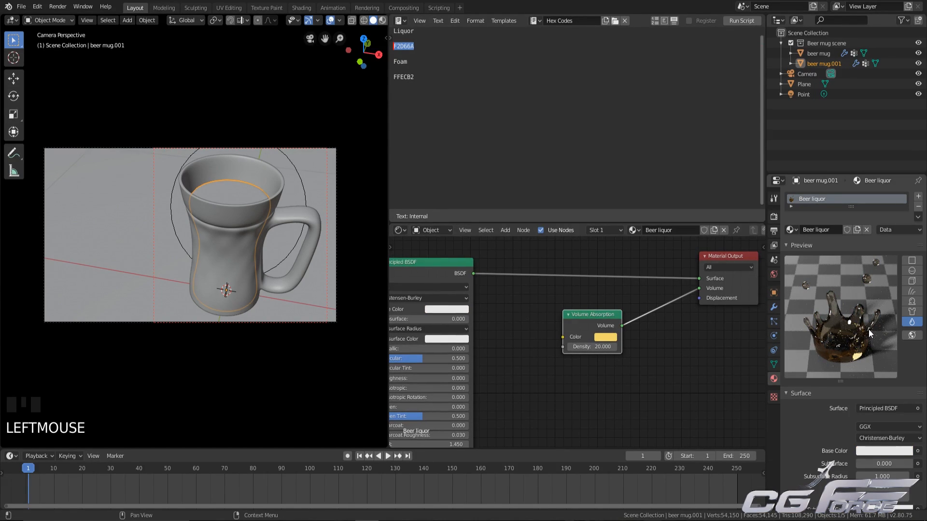
{"action": "middle_click", "coordinate": [834, 325]}
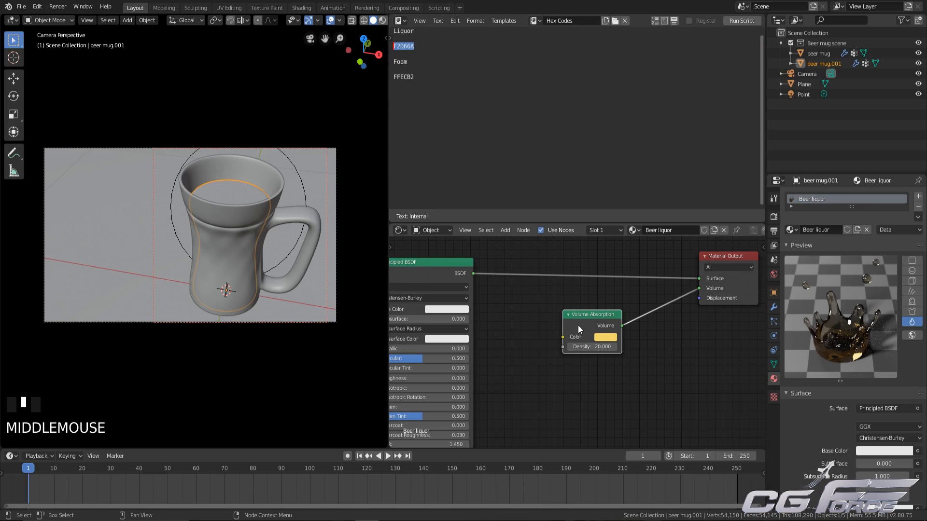
Step: Shift the Volume Absorption node slightly away from the Material Output and collapse the material preview
{"action": "mouse_move", "coordinate": [588, 317]}
{"action": "left_mouse_down"}
{"action": "mouse_move", "coordinate": [575, 322]}
{"action": "mouse_move", "coordinate": [583, 321]}
{"action": "left_mouse_up"}
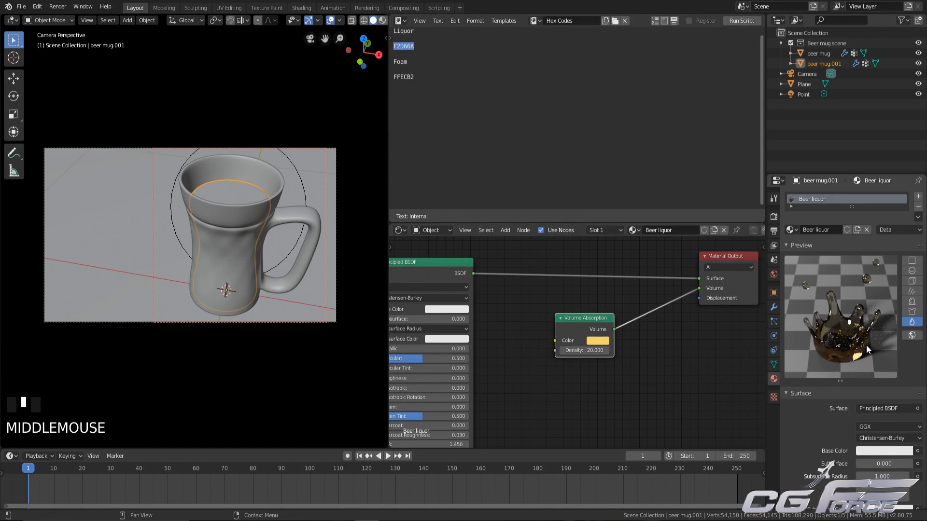
{"action": "left_click", "coordinate": [801, 246]}
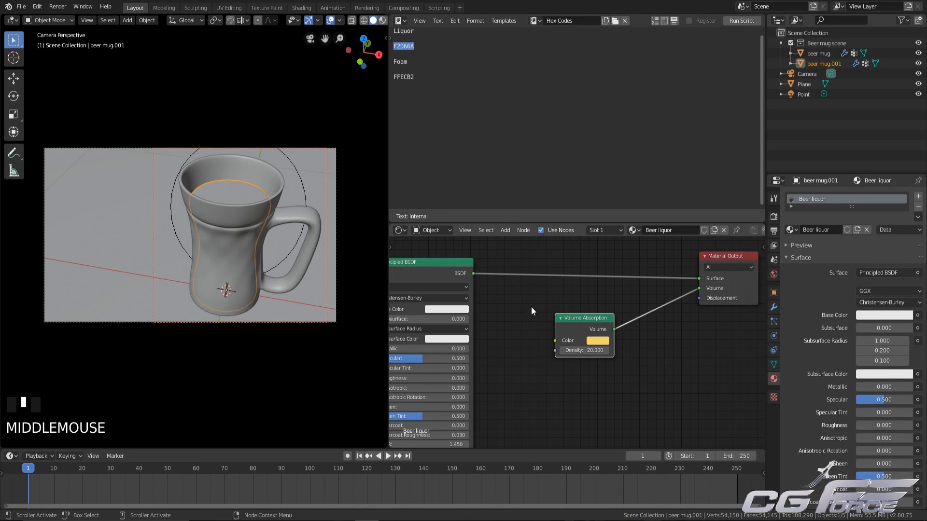
{"action": "scroll", "coordinate": [531, 309], "scroll_direction": "down", "scroll_amount": 2}
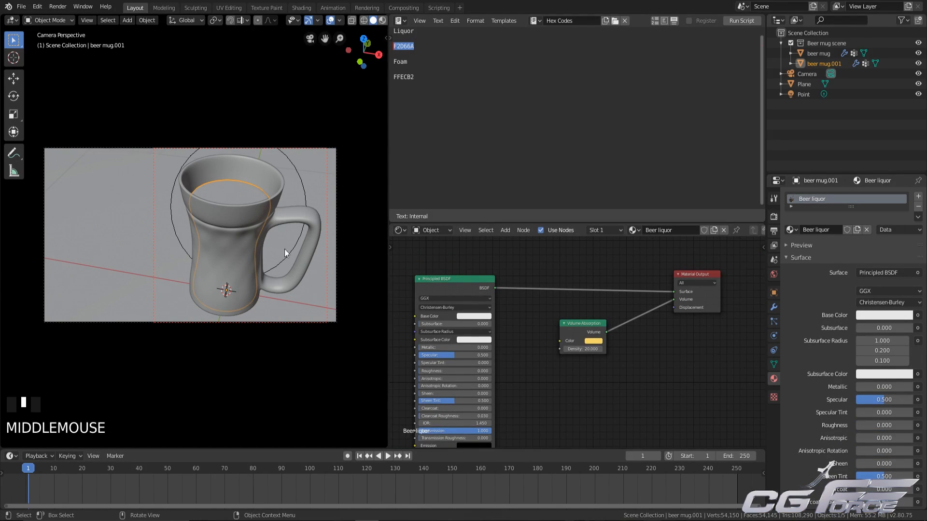
Step: Widen the 3D viewport and show the mug in front view as wireframe with nothing selected
{"action": "left_click_drag", "start_coordinate": [389, 189], "coordinate": [718, 191]}
{"action": "key", "text": "KP_1"}
{"action": "key", "text": "KP_Decimal"}
{"action": "scroll", "coordinate": [454, 224], "scroll_direction": "down", "scroll_amount": 4}
{"action": "left_click", "coordinate": [505, 272]}
{"action": "key", "text": "shift+z"}
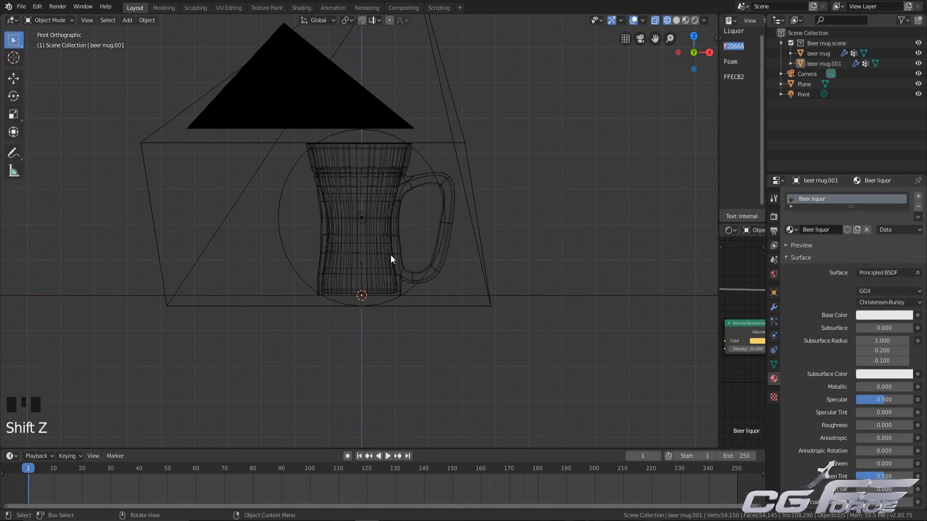
Step: Add an ico sphere at the mug's base with 1 subdivision and a radius of 0.1 m
{"action": "key", "text": "shift+a"}
{"action": "mouse_move", "coordinate": [338, 254]}
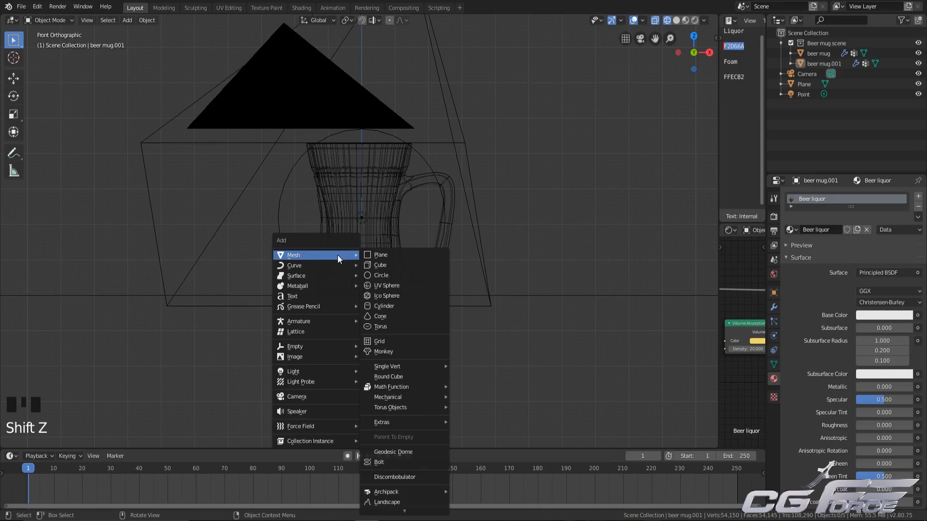
{"action": "left_click", "coordinate": [402, 295]}
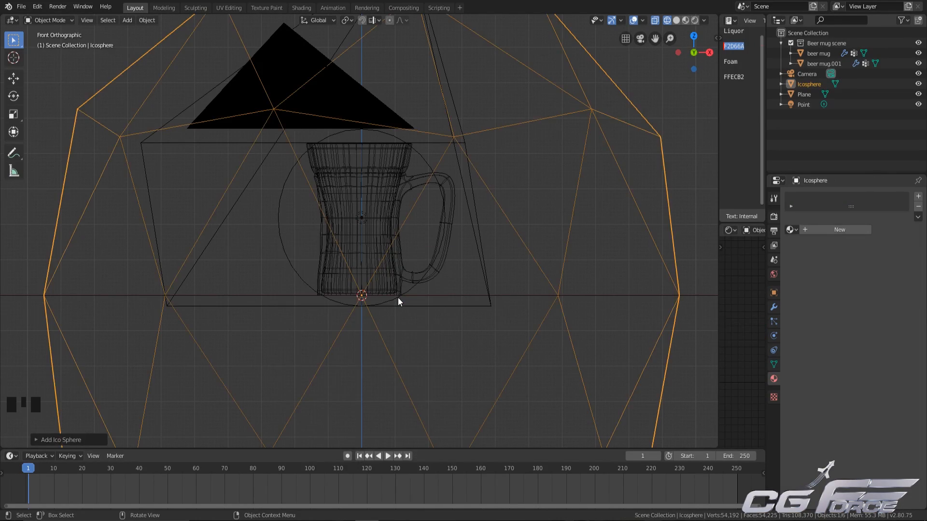
{"action": "scroll", "coordinate": [395, 298], "scroll_direction": "down", "scroll_amount": 2}
{"action": "left_click", "coordinate": [39, 441]}
{"action": "left_click_drag", "start_coordinate": [129, 339], "coordinate": [42, 339]}
{"action": "left_click", "coordinate": [138, 352]}
{"action": "type", "text": "0.1"}
{"action": "key", "text": "Return"}
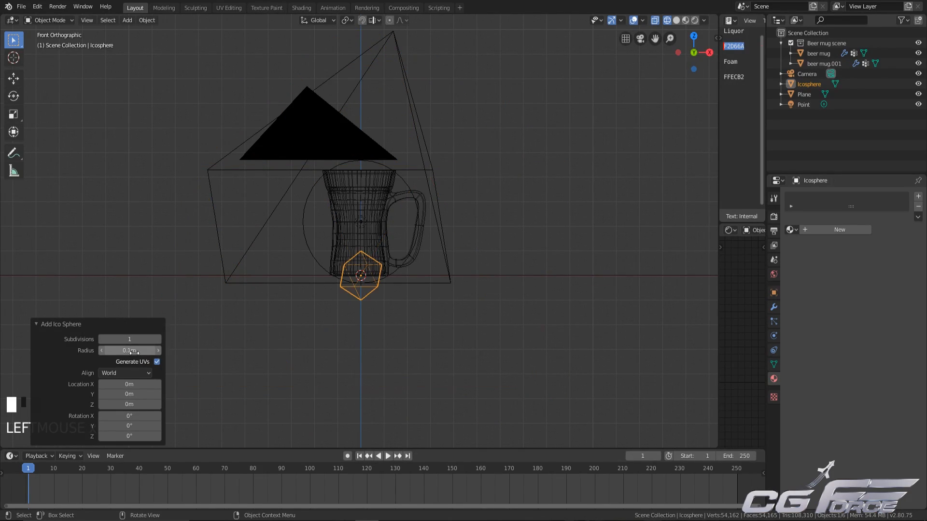
Step: Scale the ico sphere down to about 0.222 and move it just below the mug's base, at Z about -0.037 m
{"action": "left_click", "coordinate": [59, 324]}
{"action": "scroll", "coordinate": [309, 357], "scroll_direction": "up", "scroll_amount": 6}
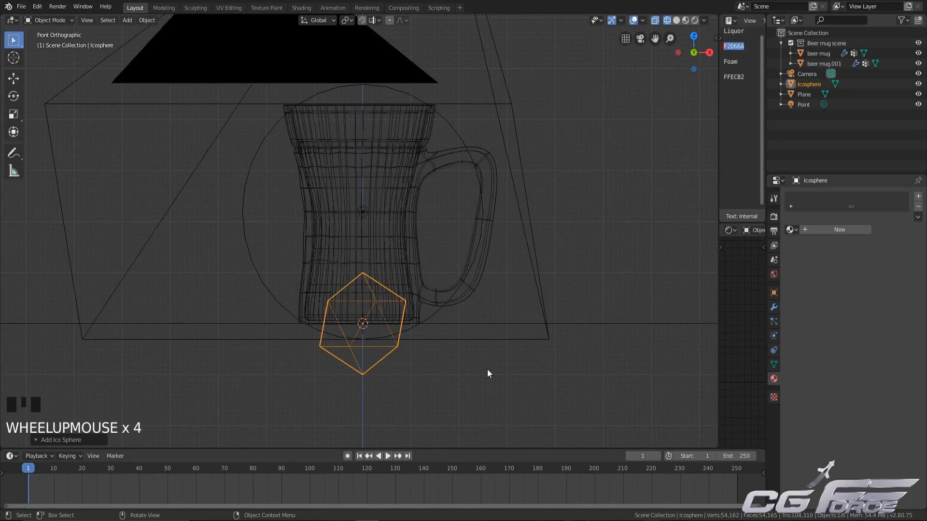
{"action": "key", "text": "s"}
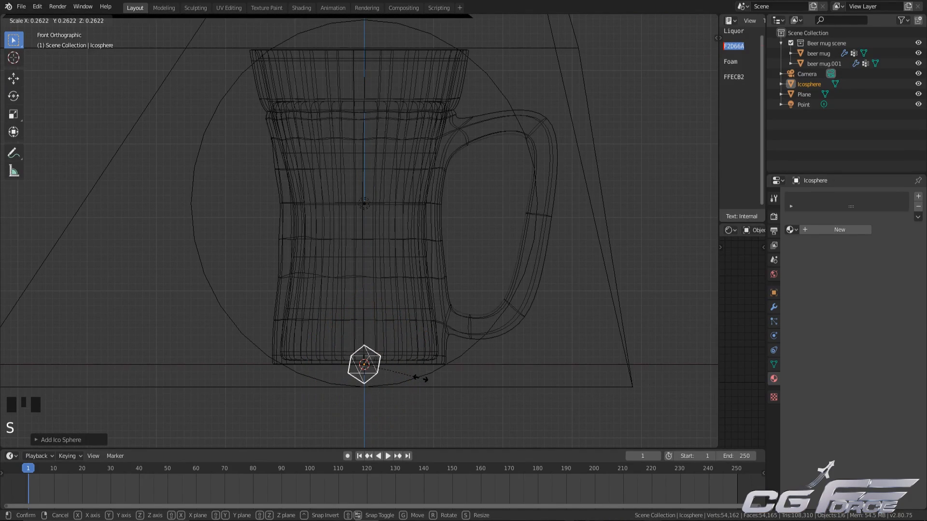
{"action": "left_click", "coordinate": [419, 379]}
{"action": "middle_click_drag", "start_coordinate": [411, 381], "coordinate": [426, 314], "text": "shift"}
{"action": "scroll", "coordinate": [422, 314], "scroll_direction": "up", "scroll_amount": 1}
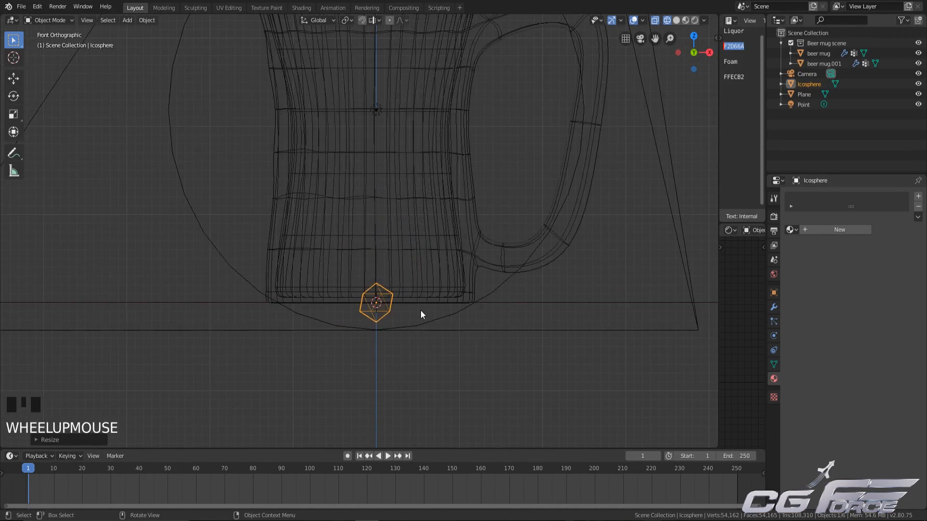
{"action": "key", "text": "g"}
{"action": "left_click", "coordinate": [424, 345]}
{"action": "middle_click_drag", "start_coordinate": [431, 348], "coordinate": [449, 344], "text": "shift"}
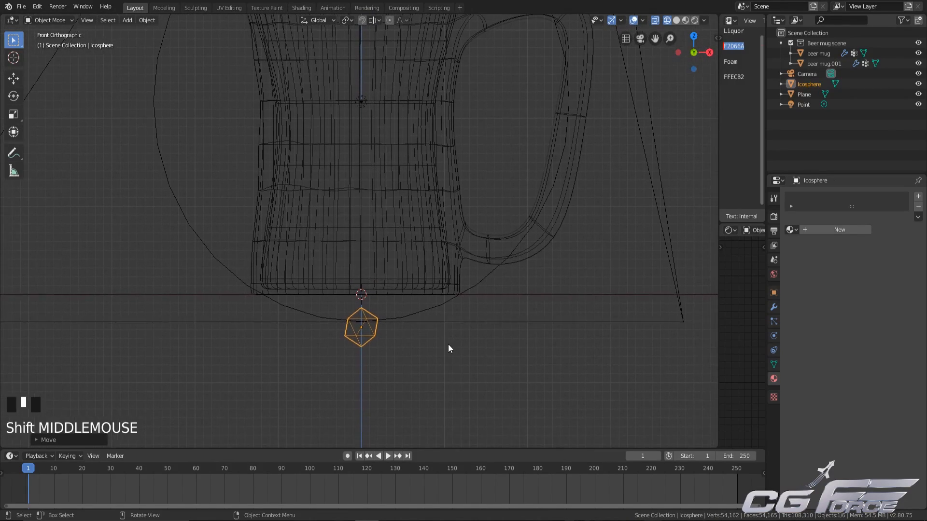
Step: Rename the ico sphere object to Bubble-large
{"action": "left_click", "coordinate": [773, 292]}
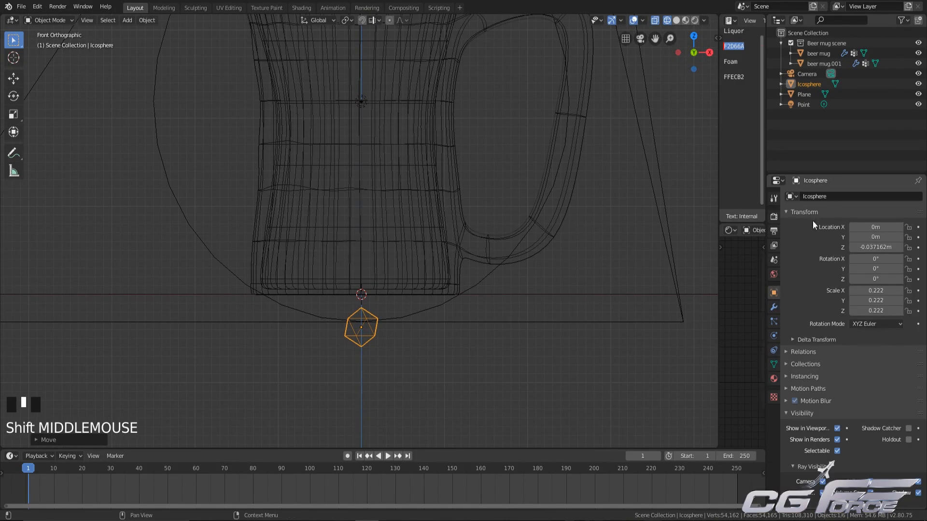
{"action": "type", "text": "Bubble-large"}
{"action": "key", "text": "Return"}
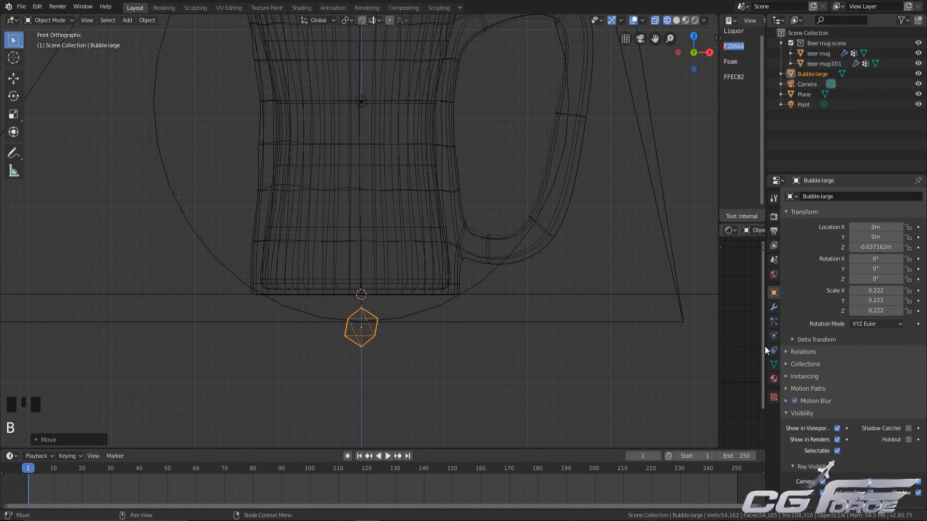
Step: Create a new material on the large bubble and name it Bubble
{"action": "left_click", "coordinate": [772, 379]}
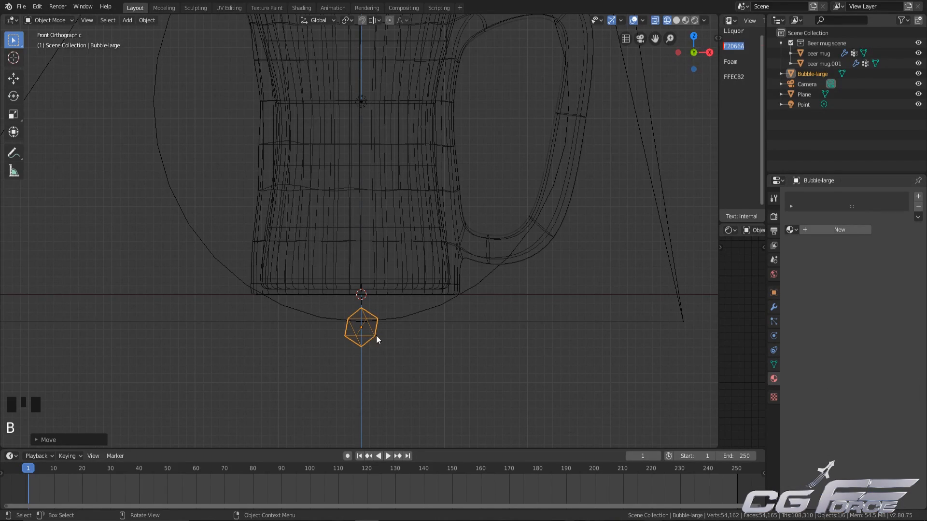
{"action": "scroll", "coordinate": [383, 348], "scroll_direction": "down", "scroll_amount": 2}
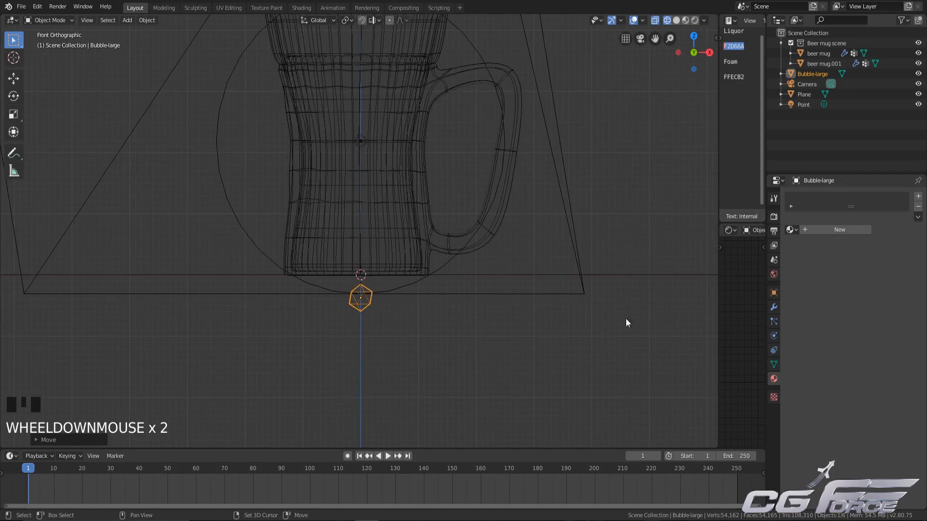
{"action": "scroll", "coordinate": [373, 298], "scroll_direction": "up", "scroll_amount": 1}
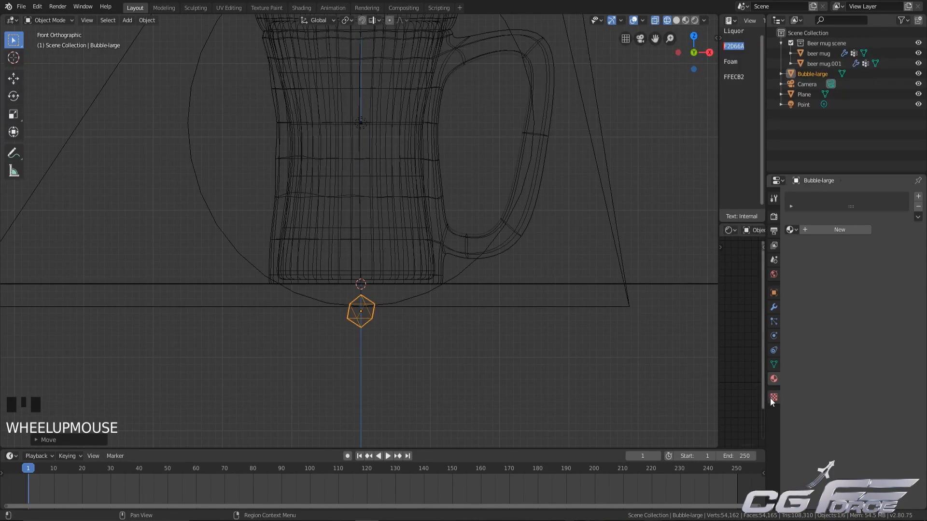
{"action": "scroll", "coordinate": [297, 334], "scroll_direction": "up", "scroll_amount": 2}
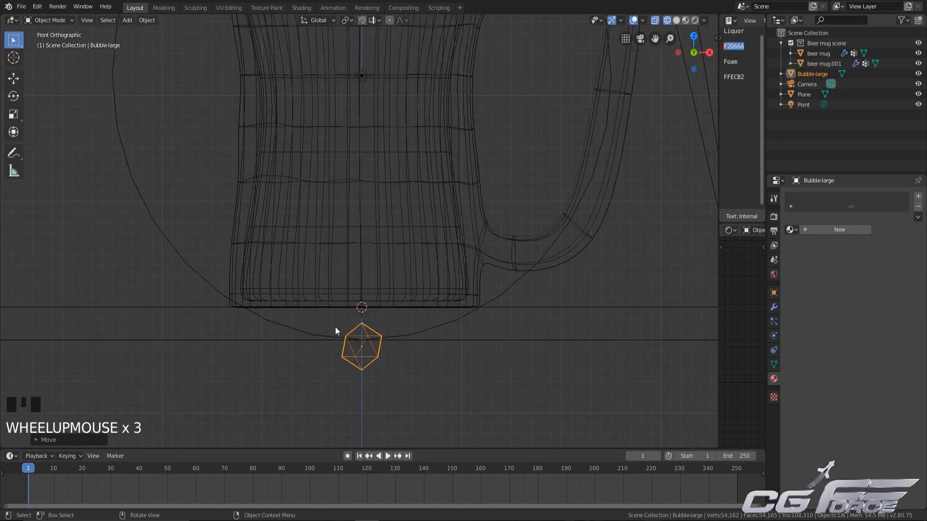
{"action": "left_click", "coordinate": [836, 231]}
{"action": "type", "text": "B"}
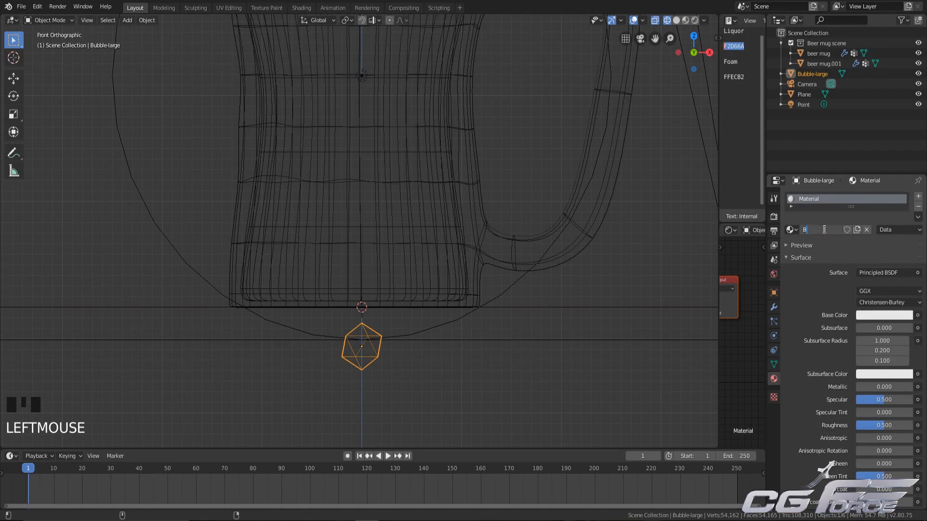
{"action": "type", "text": "ubble"}
{"action": "key", "text": "Return"}
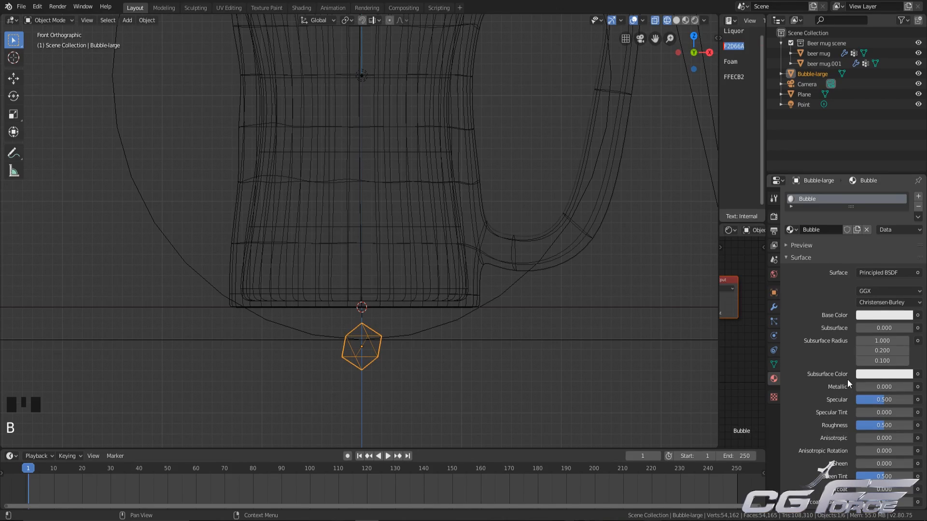
Step: Set the Bubble material's Roughness to 0, Transmission to 1 and IOR to 1.52
{"action": "scroll", "coordinate": [818, 381], "scroll_direction": "down", "scroll_amount": 3}
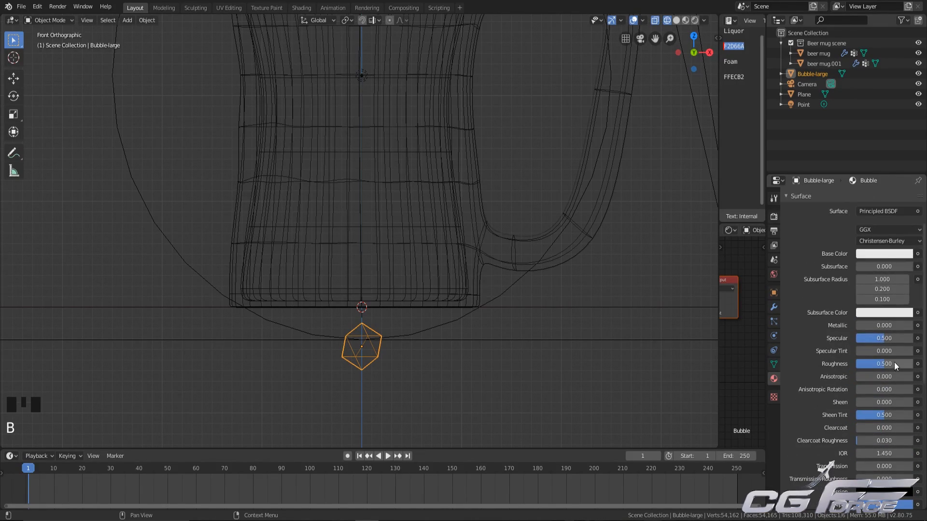
{"action": "mouse_move", "coordinate": [897, 364]}
{"action": "left_mouse_down"}
{"action": "mouse_move", "coordinate": [848, 363]}
{"action": "mouse_move", "coordinate": [907, 364]}
{"action": "mouse_move", "coordinate": [894, 361]}
{"action": "left_mouse_up"}
{"action": "scroll", "coordinate": [817, 369], "scroll_direction": "down", "scroll_amount": 5}
{"action": "scroll", "coordinate": [781, 346], "scroll_direction": "up", "scroll_amount": 4}
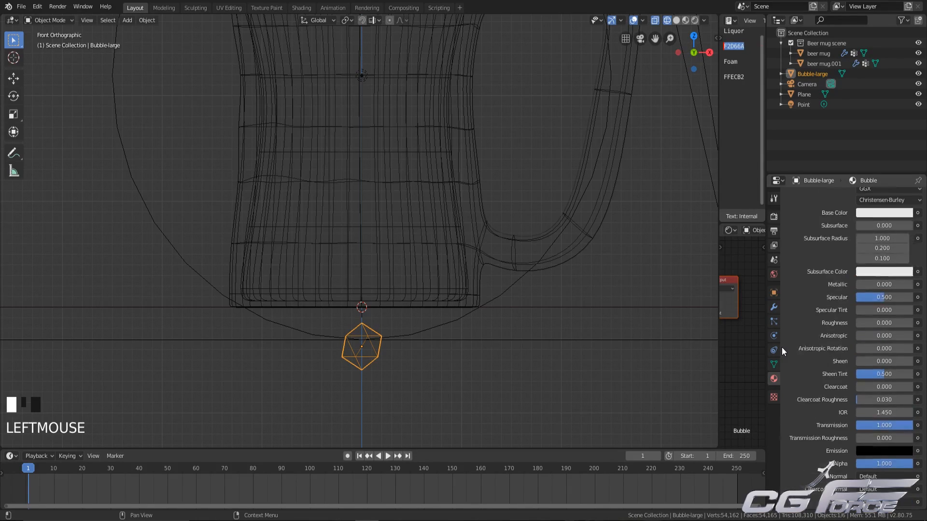
{"action": "scroll", "coordinate": [782, 346], "scroll_direction": "down", "scroll_amount": 3}
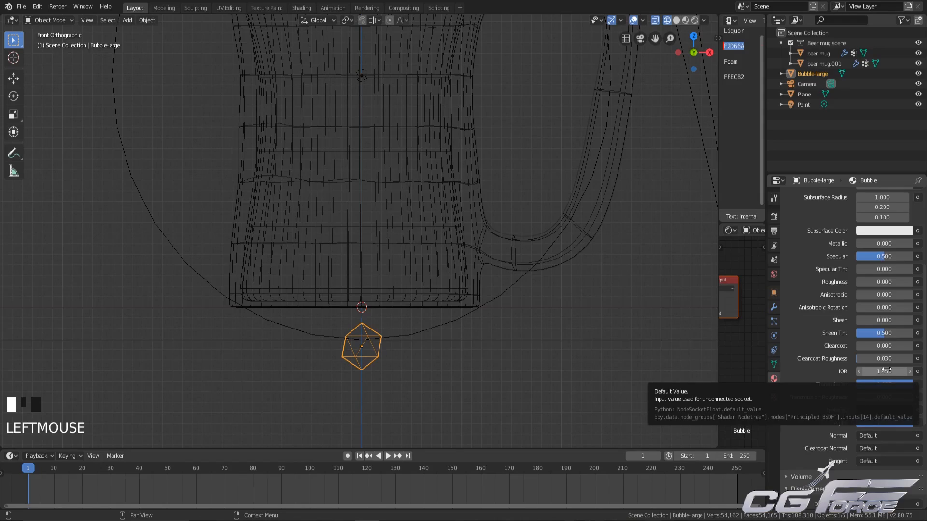
{"action": "left_click", "coordinate": [884, 370]}
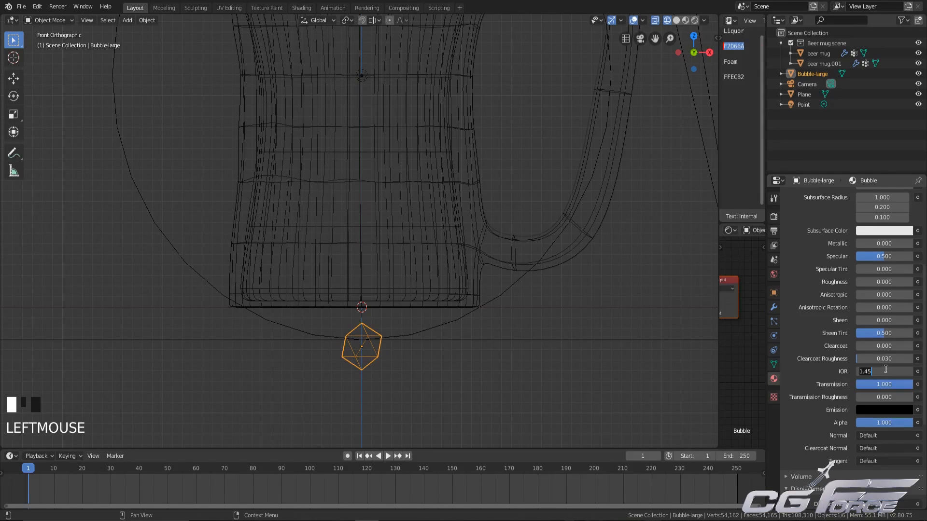
{"action": "type", "text": "1.52"}
{"action": "key", "text": "Return"}
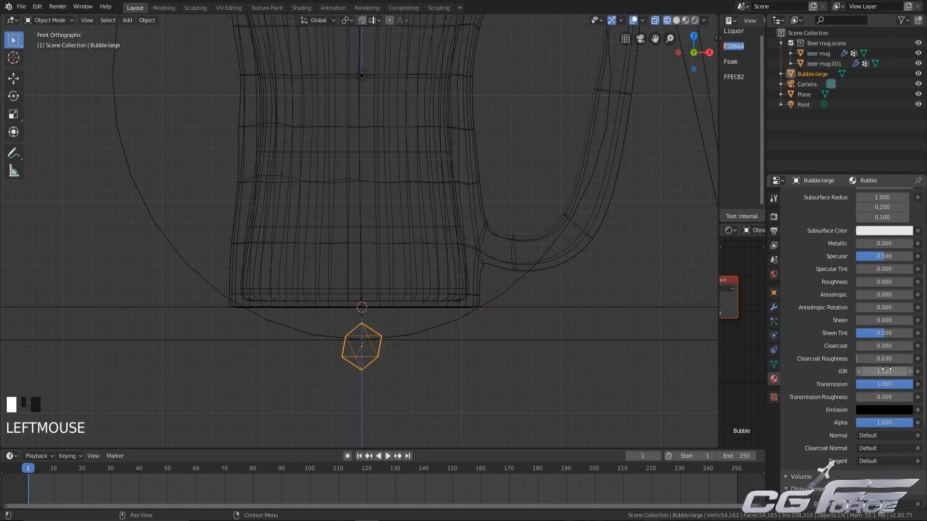
Step: Switch to solid shading and apply Shade Smooth to all faces of the large bubble
{"action": "mouse_move", "coordinate": [303, 331]}
{"action": "middle_mouse_down"}
{"action": "mouse_move", "coordinate": [375, 328]}
{"action": "mouse_move", "coordinate": [360, 294]}
{"action": "middle_mouse_up"}
{"action": "key", "text": "shift+z"}
{"action": "middle_click_drag", "start_coordinate": [410, 364], "coordinate": [393, 270], "text": "shift"}
{"action": "key", "text": "Tab"}
{"action": "scroll", "coordinate": [393, 271], "scroll_direction": "up", "scroll_amount": 2}
{"action": "key", "text": "a"}
{"action": "key", "text": "ctrl+f"}
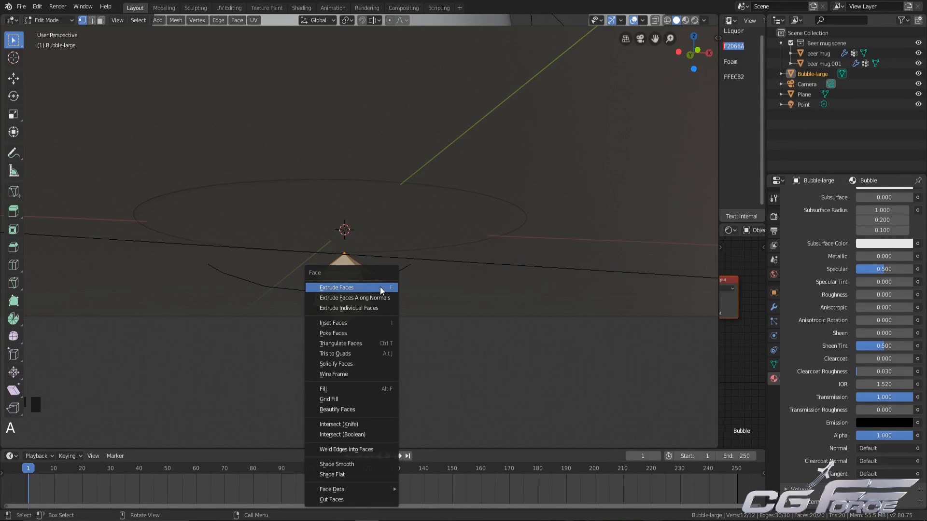
{"action": "left_click", "coordinate": [349, 464]}
{"action": "key", "text": "Tab"}
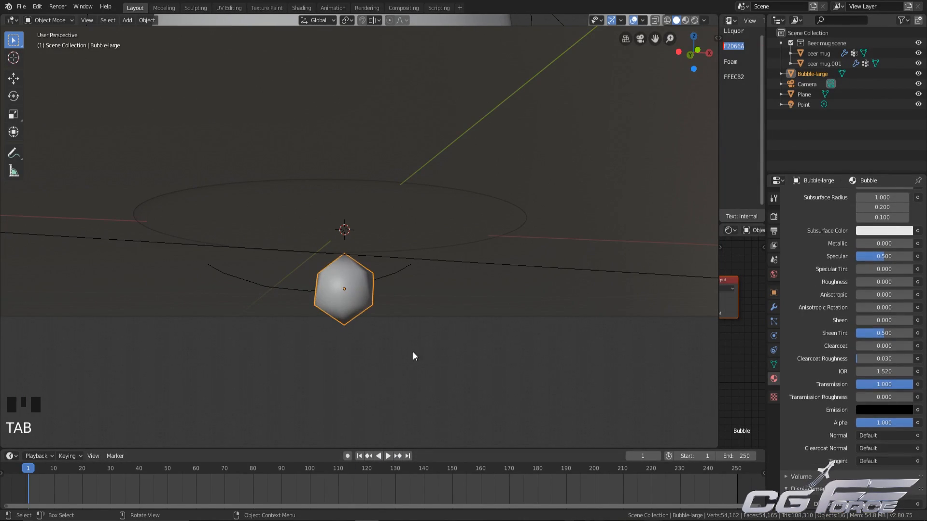
Step: Isolate the beer liquor mesh inside the mug by hiding every other object
{"action": "scroll", "coordinate": [357, 282], "scroll_direction": "down", "scroll_amount": 1}
{"action": "middle_click_drag", "start_coordinate": [348, 288], "coordinate": [357, 233]}
{"action": "scroll", "coordinate": [358, 232], "scroll_direction": "down", "scroll_amount": 2}
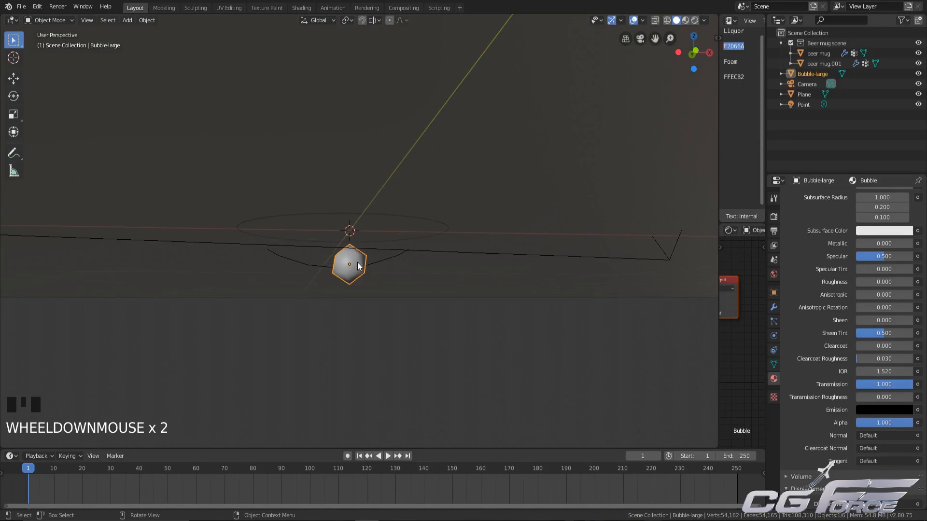
{"action": "middle_click_drag", "start_coordinate": [354, 265], "coordinate": [363, 287]}
{"action": "scroll", "coordinate": [364, 172], "scroll_direction": "down", "scroll_amount": 3}
{"action": "left_click", "coordinate": [357, 147]}
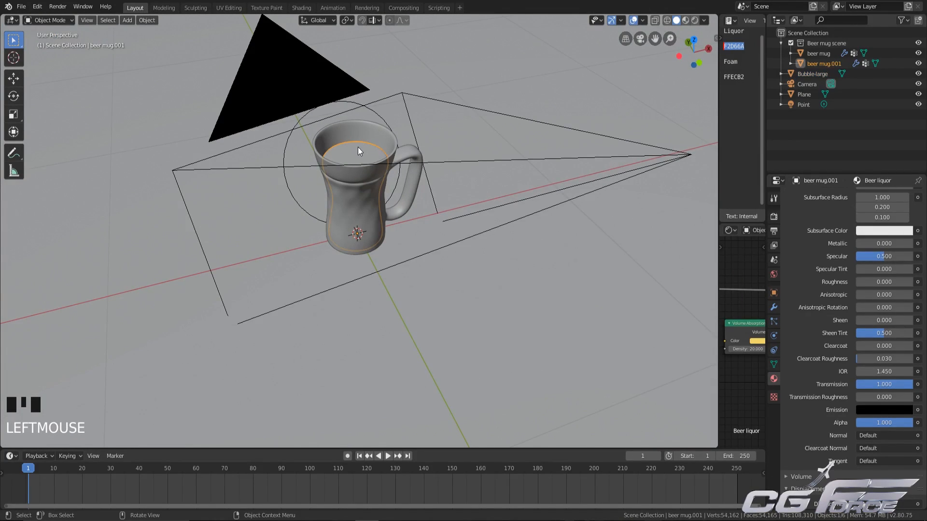
{"action": "scroll", "coordinate": [386, 167], "scroll_direction": "up", "scroll_amount": 5}
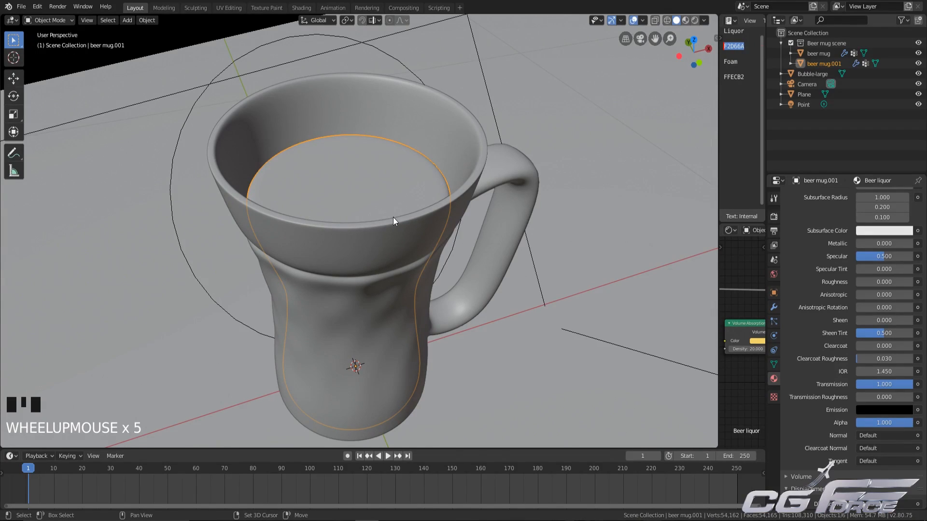
{"action": "key", "text": "shift+h"}
{"action": "left_click", "coordinate": [465, 275]}
{"action": "scroll", "coordinate": [466, 251], "scroll_direction": "down", "scroll_amount": 2}
{"action": "middle_click_drag", "start_coordinate": [467, 250], "coordinate": [430, 253]}
{"action": "scroll", "coordinate": [365, 254], "scroll_direction": "up", "scroll_amount": 2}
Step: Duplicate the liquor mesh's top cap faces out to the rim and separate the selection into its own object
{"action": "left_click", "coordinate": [366, 254]}
{"action": "scroll", "coordinate": [438, 248], "scroll_direction": "down", "scroll_amount": 2}
{"action": "key", "text": "Tab"}
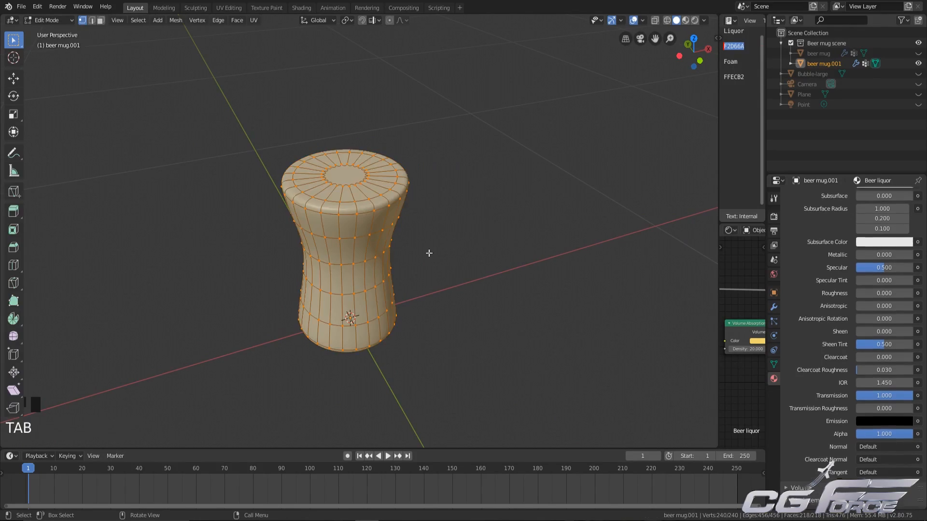
{"action": "left_click", "coordinate": [541, 248]}
{"action": "left_click", "coordinate": [345, 174], "text": "alt+shift"}
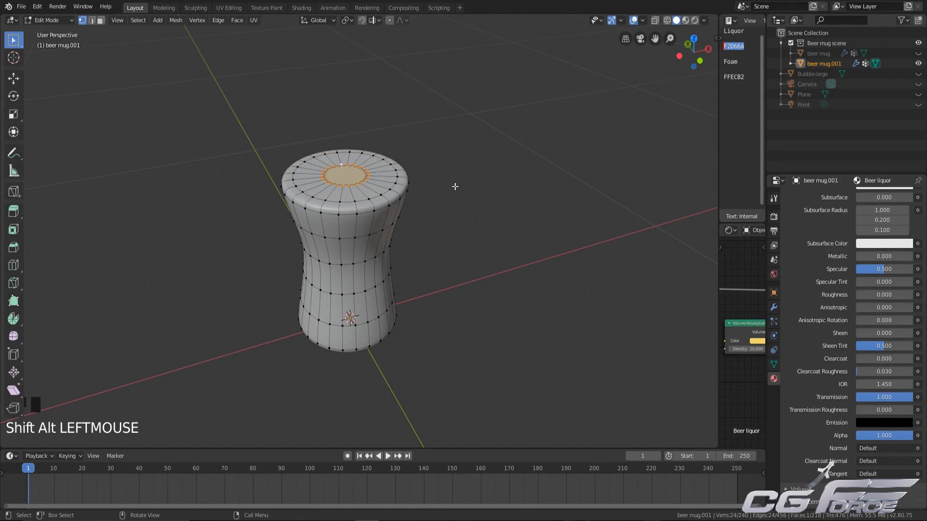
{"action": "key", "text": "ctrl+KP_Add"}
{"action": "key", "text": "ctrl+KP_Add"}
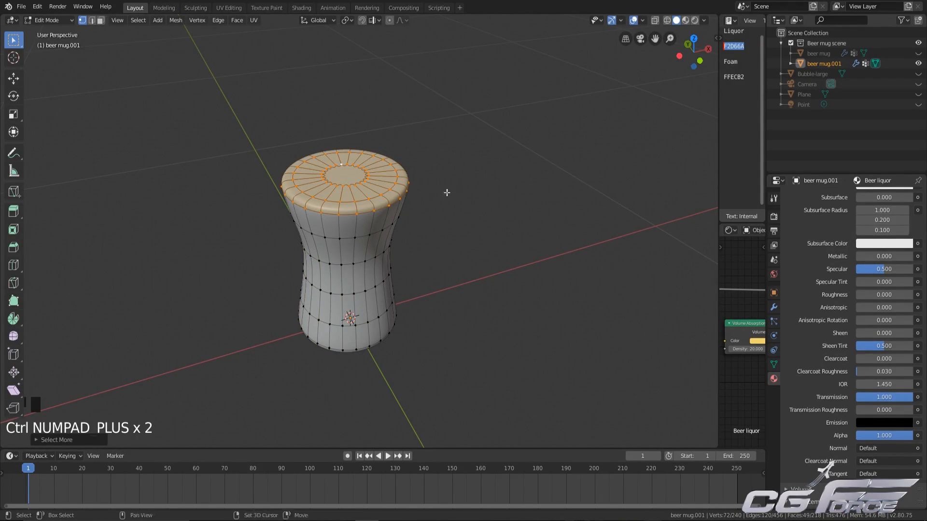
{"action": "key", "text": "shift+d"}
{"action": "right_click", "coordinate": [528, 195]}
{"action": "key", "text": "p"}
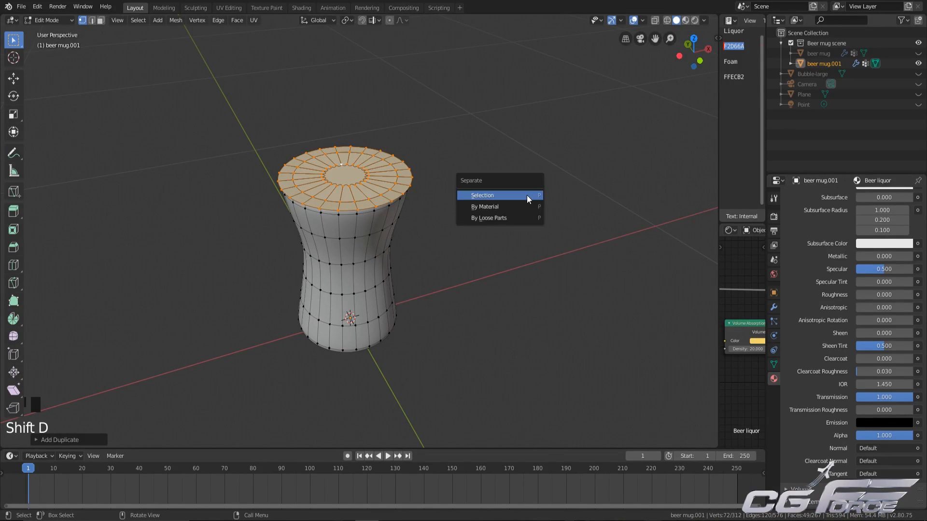
{"action": "left_click", "coordinate": [528, 195]}
Step: Separate the duplicated top disc still contained in the liquor mesh into its own object
{"action": "key", "text": "Tab"}
{"action": "key", "text": "Tab"}
{"action": "middle_click_drag", "start_coordinate": [453, 327], "coordinate": [450, 292]}
{"action": "key", "text": "Tab"}
{"action": "middle_click_drag", "start_coordinate": [394, 294], "coordinate": [395, 338]}
{"action": "key", "text": "Tab"}
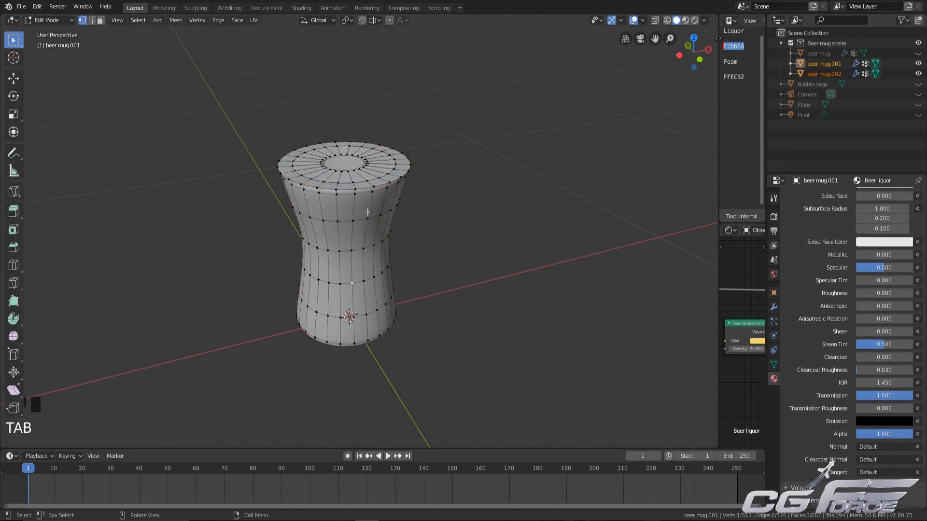
{"action": "left_click", "coordinate": [445, 147]}
{"action": "key", "text": "l"}
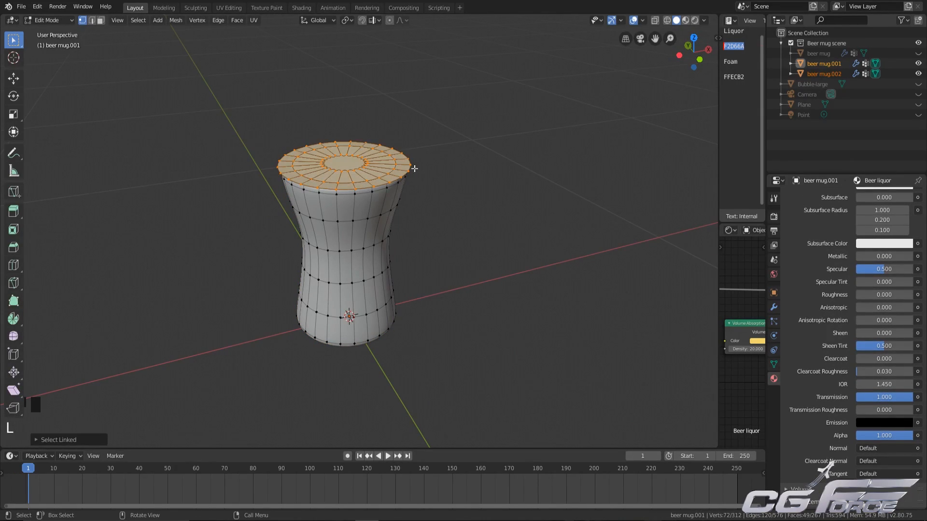
{"action": "key", "text": "p"}
{"action": "left_click", "coordinate": [428, 181]}
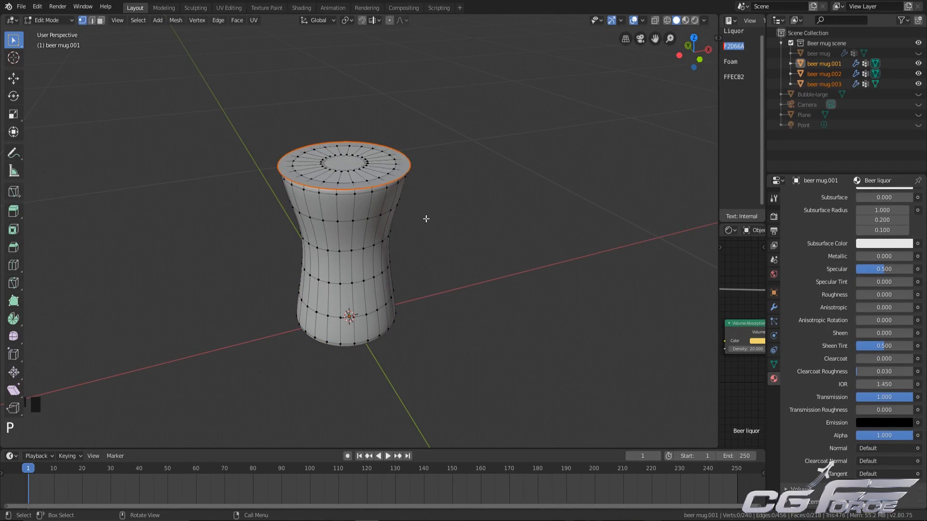
{"action": "key", "text": "Tab"}
Step: Duplicate the liquor mesh's bottom cap faces in place and separate them into their own object
{"action": "left_click", "coordinate": [395, 261]}
{"action": "middle_click_drag", "start_coordinate": [395, 261], "coordinate": [476, 261]}
{"action": "key", "text": "Tab"}
{"action": "scroll", "coordinate": [431, 301], "scroll_direction": "up", "scroll_amount": 3}
{"action": "left_click", "coordinate": [297, 212], "text": "alt+shift"}
{"action": "key", "text": "ctrl+KP_Add"}
{"action": "key", "text": "ctrl+KP_Add"}
{"action": "key", "text": "ctrl+KP_Add"}
{"action": "middle_click_drag", "start_coordinate": [500, 230], "coordinate": [505, 217]}
{"action": "key", "text": "shift+d"}
{"action": "right_click", "coordinate": [507, 213]}
{"action": "key", "text": "p"}
{"action": "left_click", "coordinate": [531, 214]}
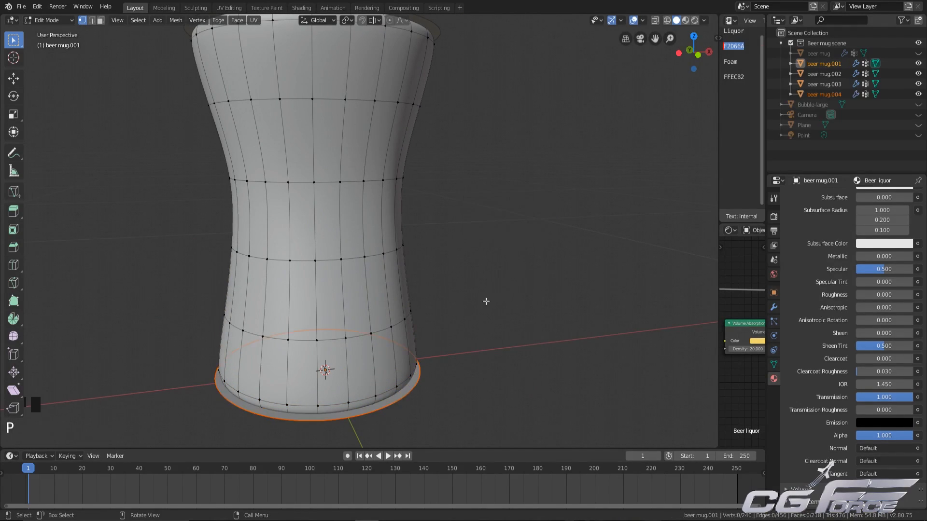
Step: Hide the main beer liquor body, leaving only the separated top and bottom discs in view
{"action": "key", "text": "Tab"}
{"action": "left_click", "coordinate": [484, 251]}
{"action": "left_click", "coordinate": [324, 274]}
{"action": "middle_click_drag", "start_coordinate": [325, 274], "coordinate": [336, 282]}
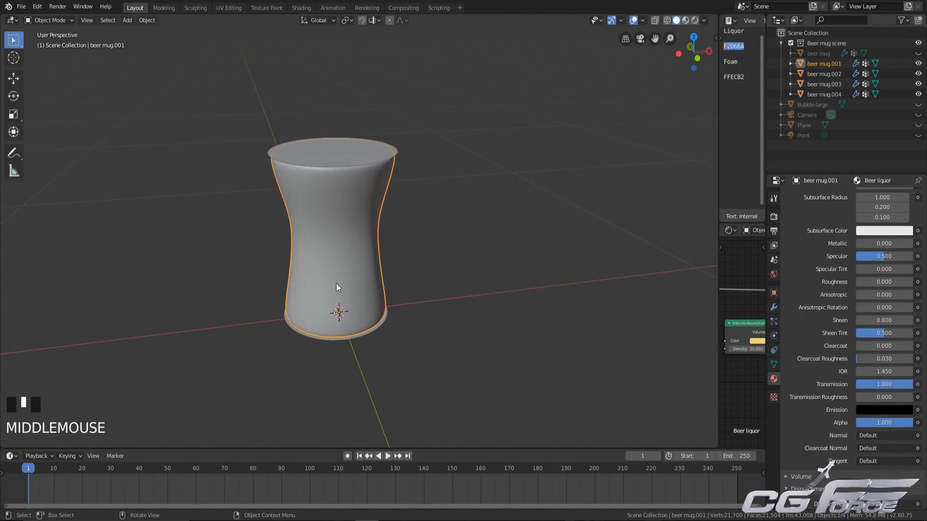
{"action": "key", "text": "h"}
{"action": "left_click", "coordinate": [410, 302]}
{"action": "mouse_move", "coordinate": [410, 302]}
{"action": "middle_mouse_down"}
{"action": "mouse_move", "coordinate": [411, 252]}
{"action": "mouse_move", "coordinate": [406, 324]}
{"action": "mouse_move", "coordinate": [459, 321]}
{"action": "mouse_move", "coordinate": [412, 306]}
{"action": "mouse_move", "coordinate": [399, 331]}
{"action": "mouse_move", "coordinate": [430, 305]}
{"action": "middle_mouse_up"}
{"action": "scroll", "coordinate": [421, 317], "scroll_direction": "down", "scroll_amount": 2}
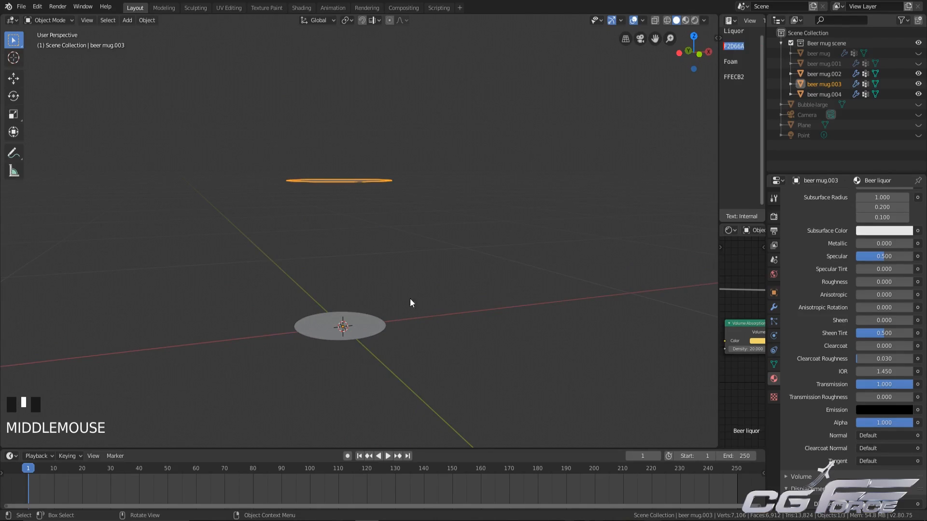
Step: Remove the Subdivision Surface modifier from the top disc
{"action": "left_click", "coordinate": [422, 248]}
{"action": "middle_click_drag", "start_coordinate": [422, 248], "coordinate": [387, 282]}
{"action": "left_click", "coordinate": [354, 218]}
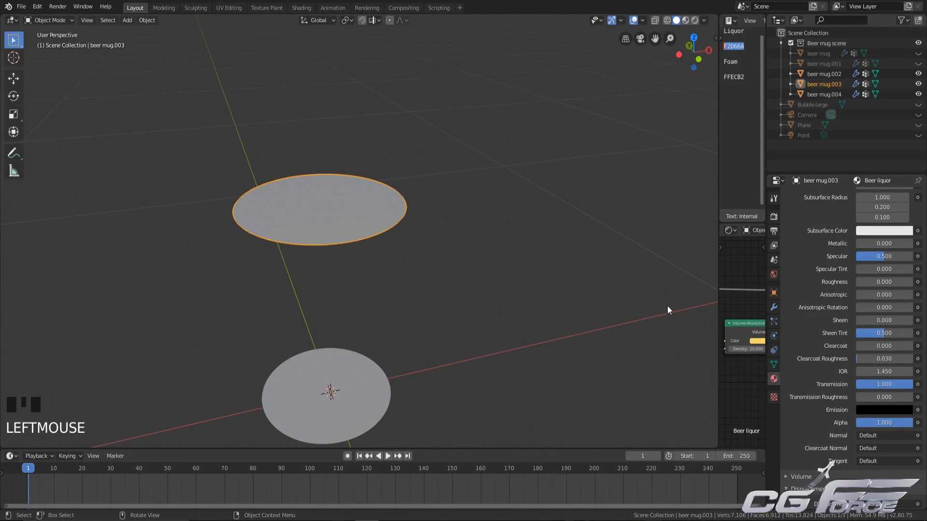
{"action": "left_click", "coordinate": [773, 307]}
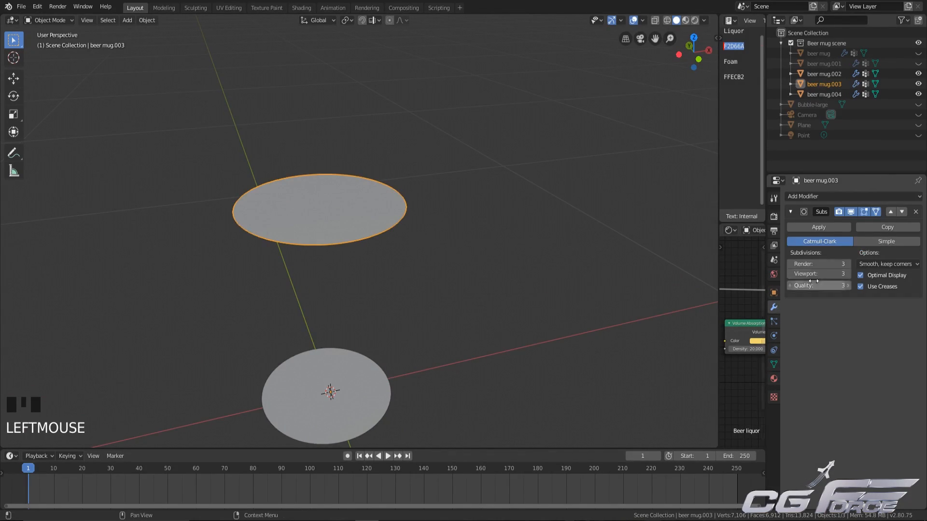
{"action": "left_click", "coordinate": [915, 212]}
Step: Remove the Subdivision Surface modifier from the bottom disc
{"action": "middle_click_drag", "start_coordinate": [410, 357], "coordinate": [413, 291], "text": "shift"}
{"action": "left_click", "coordinate": [382, 352]}
{"action": "middle_click_drag", "start_coordinate": [421, 381], "coordinate": [412, 332], "text": "shift"}
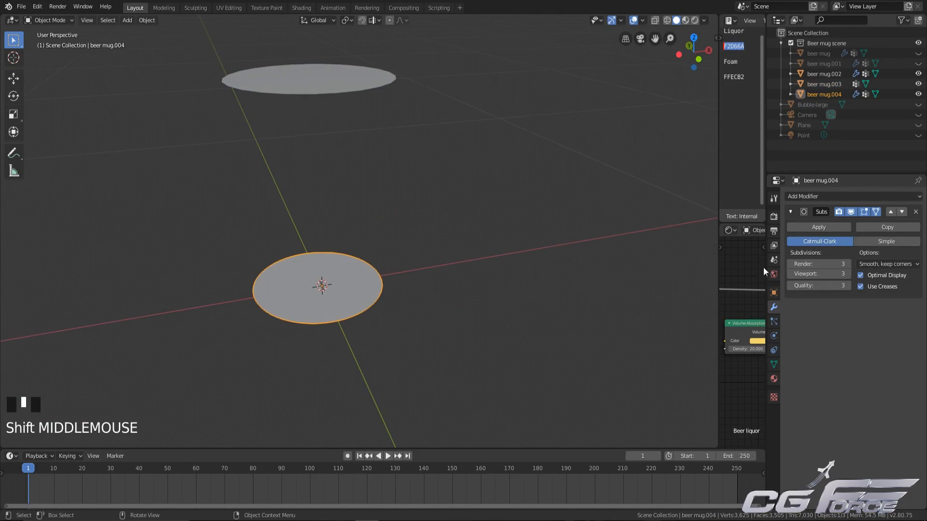
{"action": "left_click", "coordinate": [915, 212]}
Step: Select the whole mesh of the top disc in Edit Mode and turn on the display of its face normals
{"action": "middle_click_drag", "start_coordinate": [325, 79], "coordinate": [322, 152], "text": "shift"}
{"action": "left_click", "coordinate": [321, 152]}
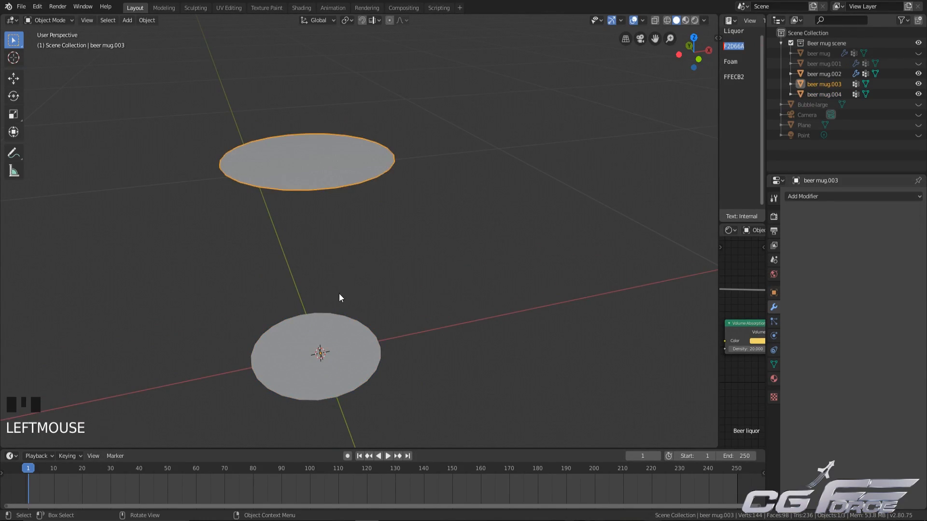
{"action": "key", "text": "Tab"}
{"action": "middle_click_drag", "start_coordinate": [339, 291], "coordinate": [362, 262]}
{"action": "scroll", "coordinate": [360, 275], "scroll_direction": "up", "scroll_amount": 2}
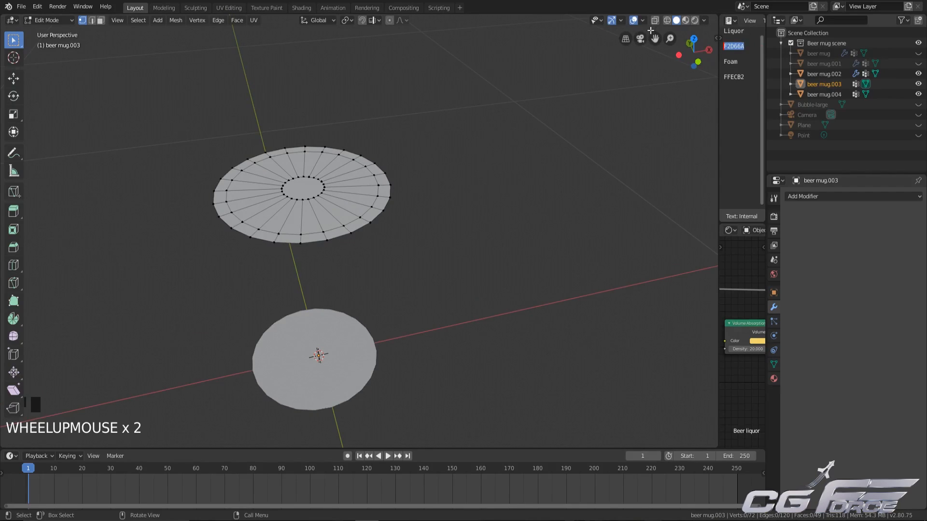
{"action": "key", "text": "a"}
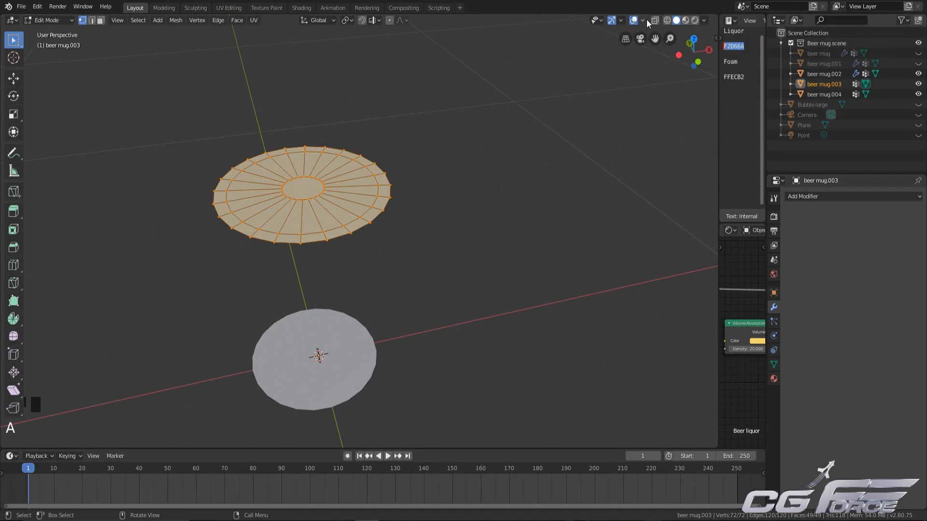
{"action": "left_click", "coordinate": [643, 20]}
{"action": "left_click", "coordinate": [602, 401]}
{"action": "middle_click_drag", "start_coordinate": [508, 354], "coordinate": [394, 285]}
{"action": "scroll", "coordinate": [357, 259], "scroll_direction": "up", "scroll_amount": 1}
{"action": "middle_click_drag", "start_coordinate": [383, 178], "coordinate": [366, 147]}
{"action": "middle_click_drag", "start_coordinate": [328, 265], "coordinate": [339, 285]}
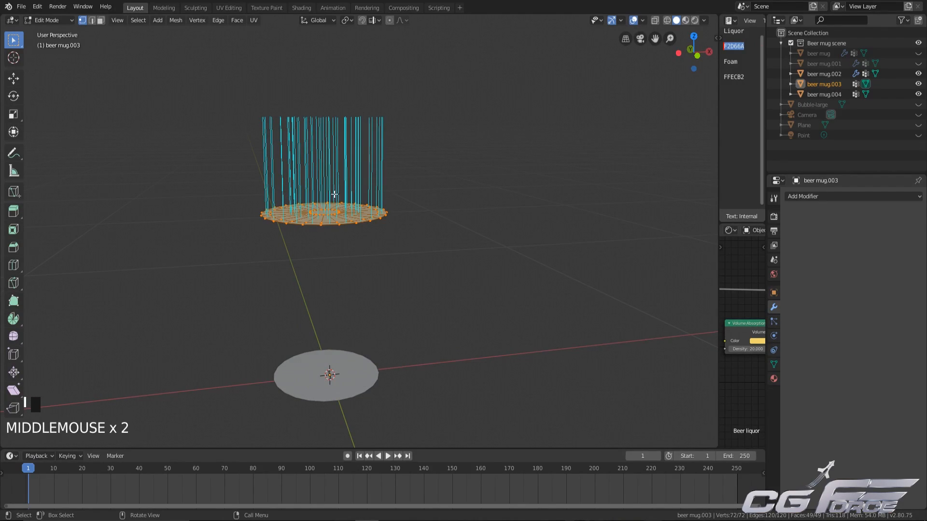
{"action": "middle_click_drag", "start_coordinate": [337, 314], "coordinate": [407, 360]}
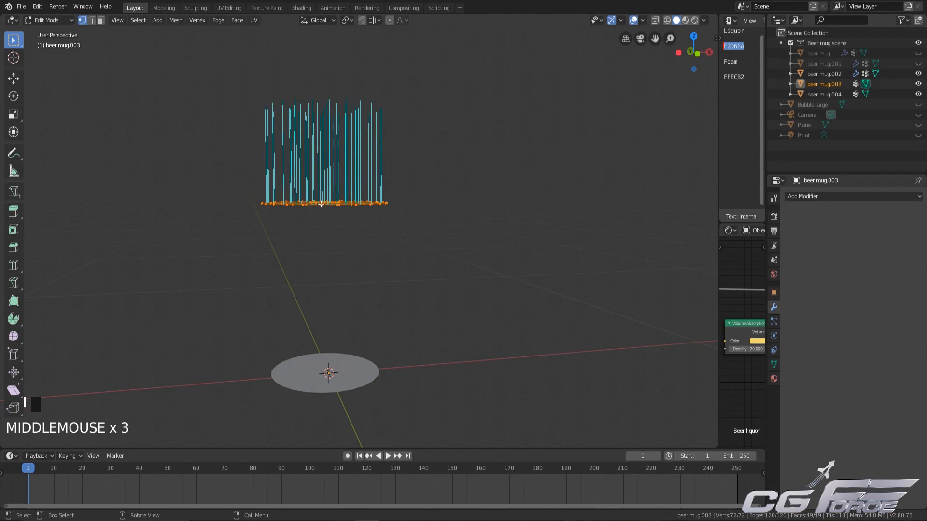
{"action": "scroll", "coordinate": [380, 264], "scroll_direction": "up", "scroll_amount": 1}
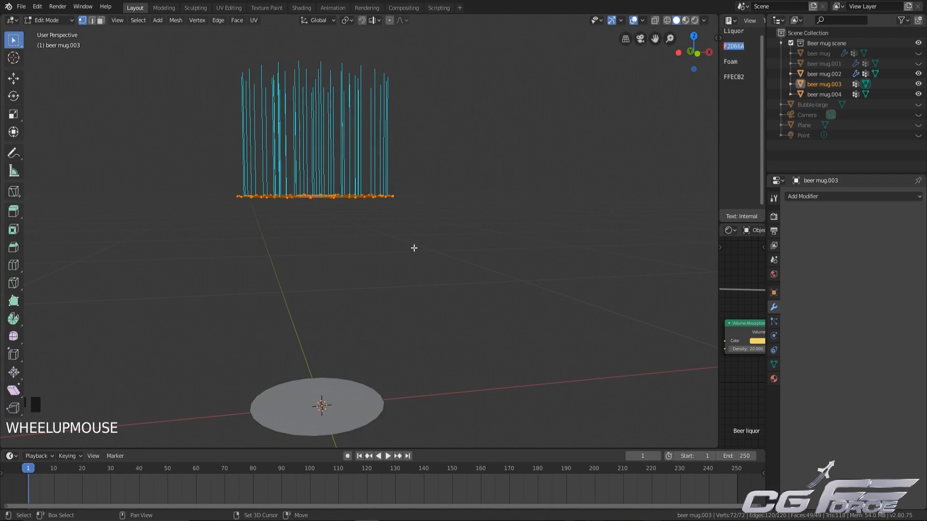
Step: Recalculate the top disc's normals and flip them so they point down toward the bottom disc
{"action": "key", "text": "shift+n"}
{"action": "middle_click_drag", "start_coordinate": [414, 248], "coordinate": [414, 245]}
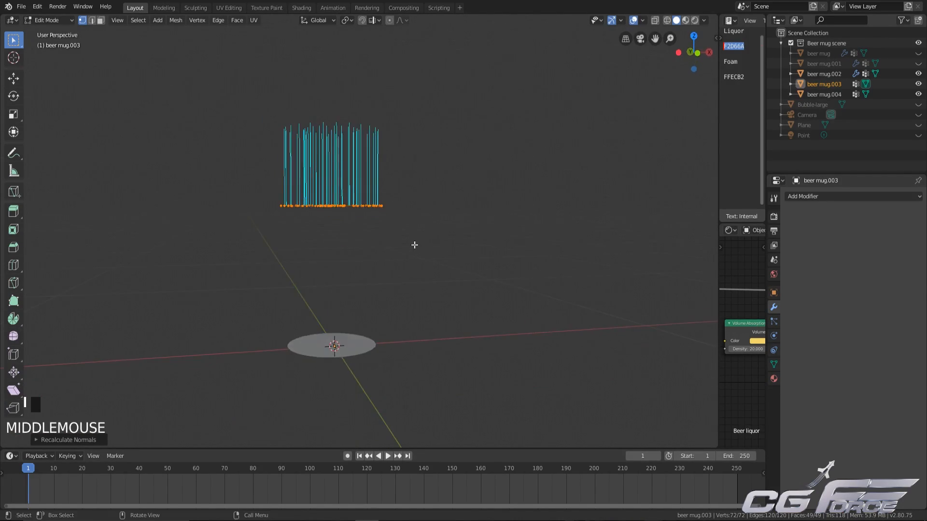
{"action": "right_click", "coordinate": [334, 186]}
{"action": "mouse_move", "coordinate": [315, 210]}
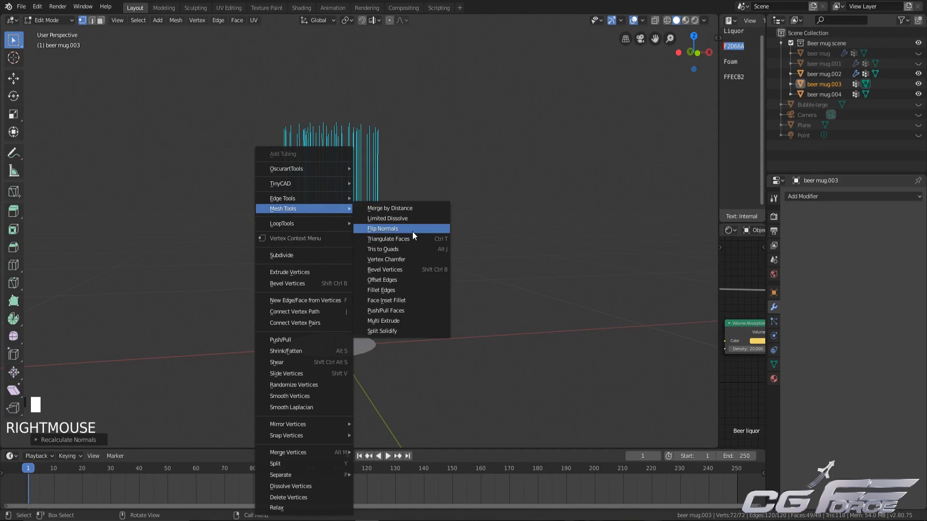
{"action": "left_click", "coordinate": [413, 232]}
{"action": "middle_click_drag", "start_coordinate": [413, 232], "coordinate": [450, 265]}
{"action": "key", "text": "Tab"}
Step: Recalculate the normals of the bottom disc's whole mesh so they point upward
{"action": "left_click", "coordinate": [356, 323]}
{"action": "left_click", "coordinate": [346, 333]}
{"action": "middle_click_drag", "start_coordinate": [409, 321], "coordinate": [445, 276]}
{"action": "key", "text": "Tab"}
{"action": "scroll", "coordinate": [437, 317], "scroll_direction": "up", "scroll_amount": 2}
{"action": "key", "text": "a"}
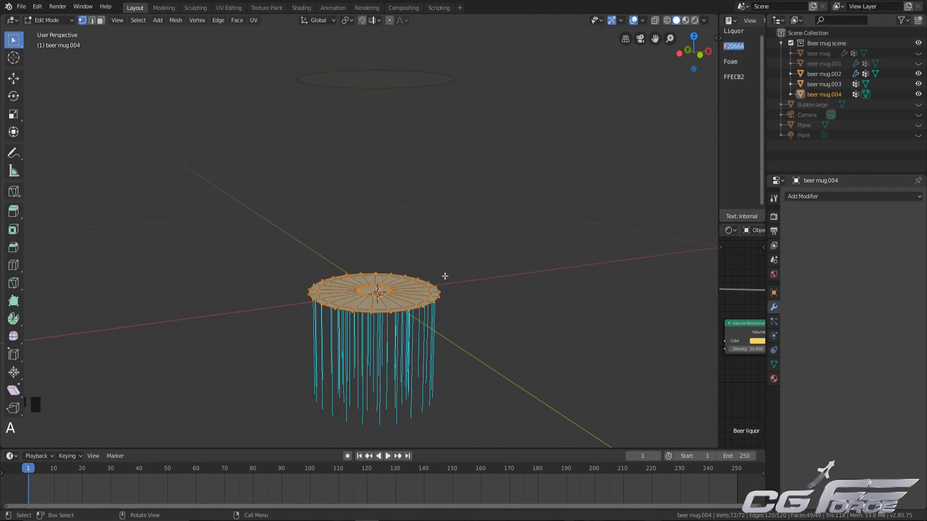
{"action": "key", "text": "shift+n"}
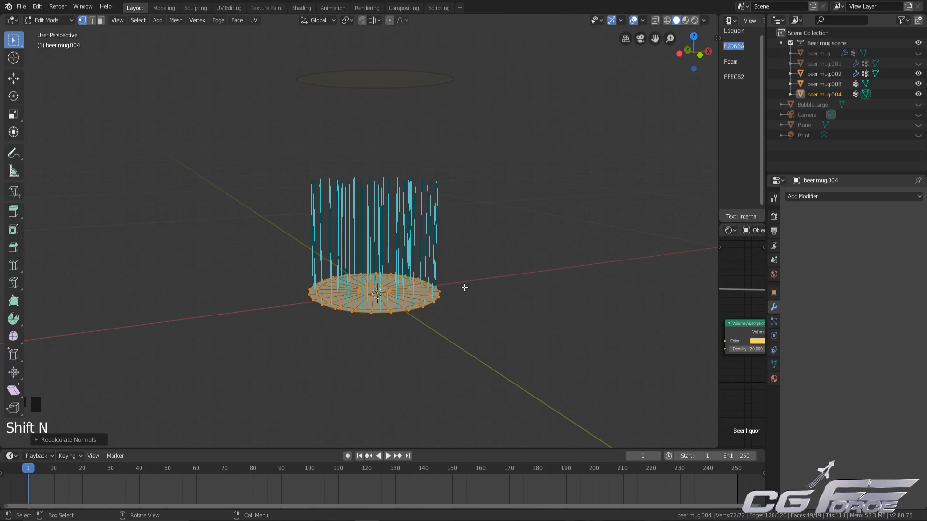
{"action": "key", "text": "Tab"}
Step: Add a new emitter particle system to the top disc
{"action": "scroll", "coordinate": [478, 249], "scroll_direction": "down", "scroll_amount": 2}
{"action": "middle_click_drag", "start_coordinate": [478, 248], "coordinate": [386, 179], "text": "shift"}
{"action": "left_click", "coordinate": [385, 181]}
{"action": "middle_click_drag", "start_coordinate": [378, 215], "coordinate": [386, 219]}
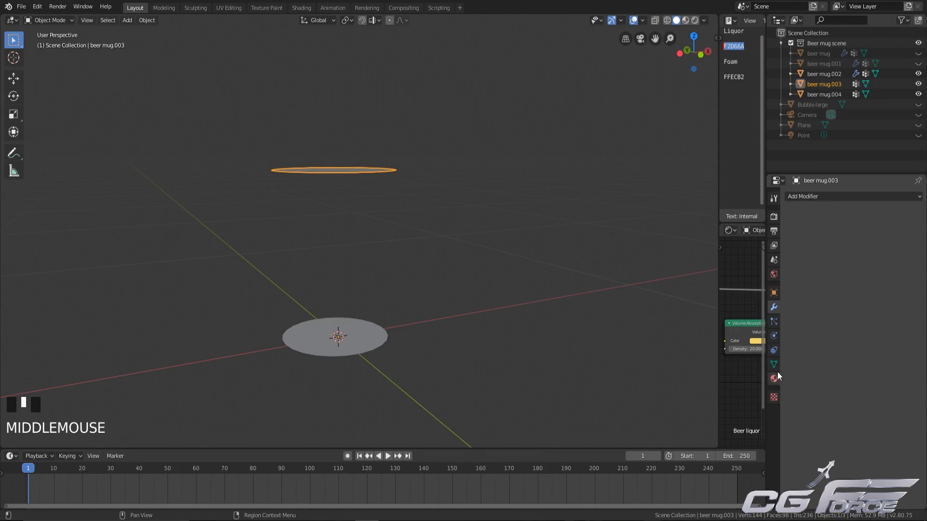
{"action": "left_click", "coordinate": [774, 322]}
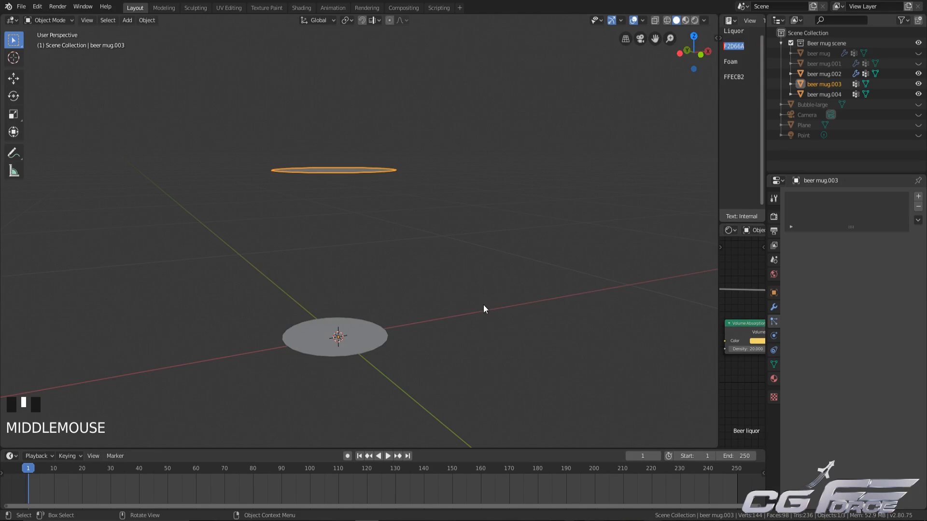
{"action": "scroll", "coordinate": [480, 314], "scroll_direction": "up", "scroll_amount": 2}
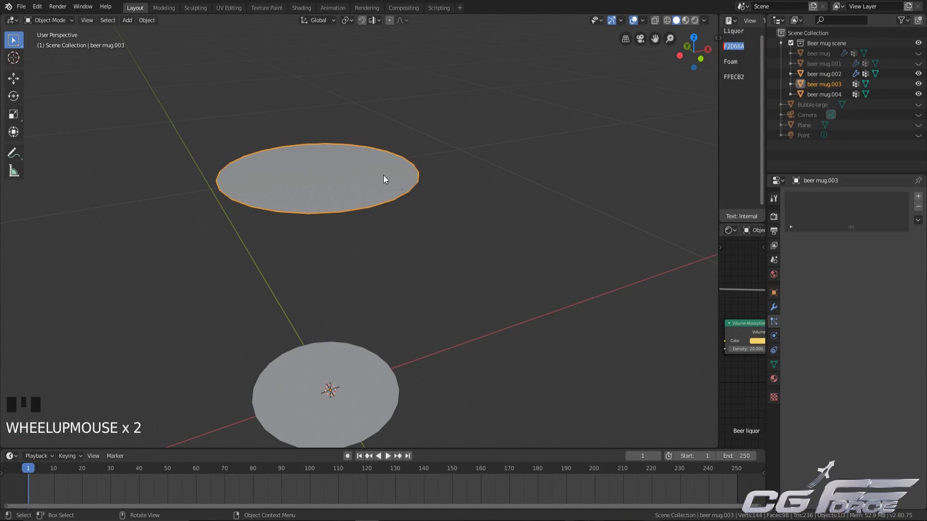
{"action": "middle_click_drag", "start_coordinate": [384, 176], "coordinate": [447, 196]}
{"action": "scroll", "coordinate": [447, 196], "scroll_direction": "down", "scroll_amount": 2}
{"action": "left_click", "coordinate": [918, 196]}
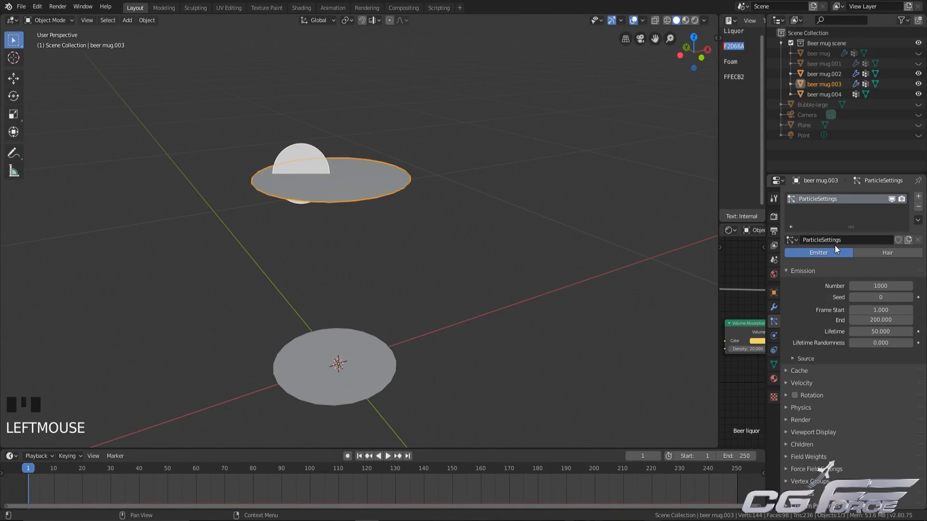
Step: Rename the top disc's particle settings as "Top layer bubbles"
{"action": "left_click", "coordinate": [838, 241]}
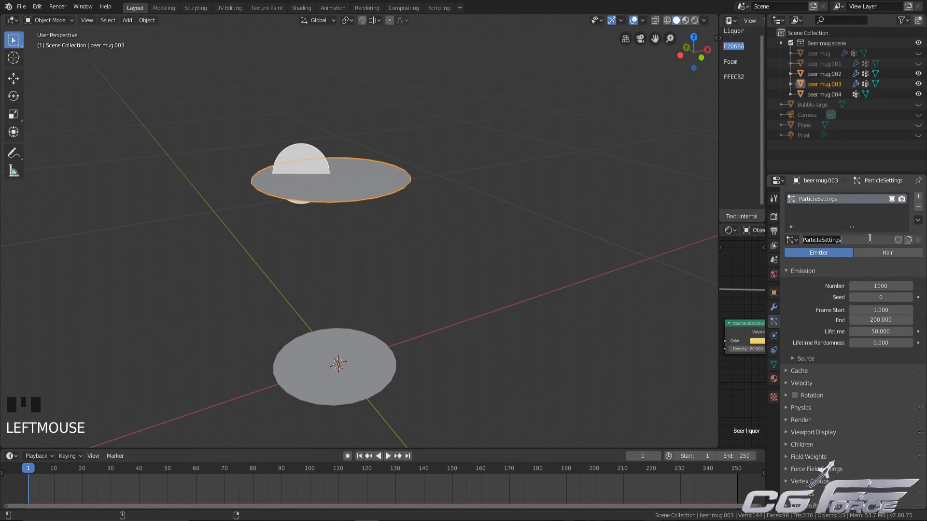
{"action": "type", "text": "Top layer"}
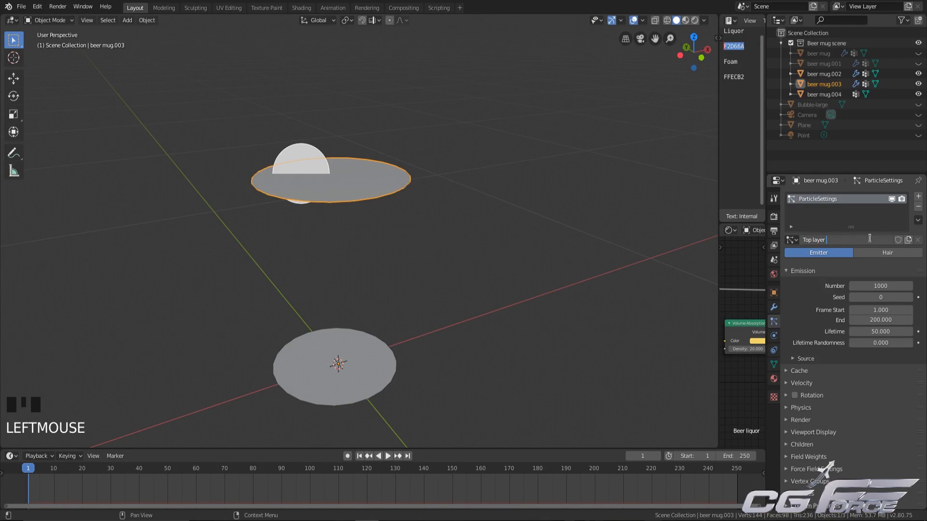
{"action": "type", "text": " bubbls"}
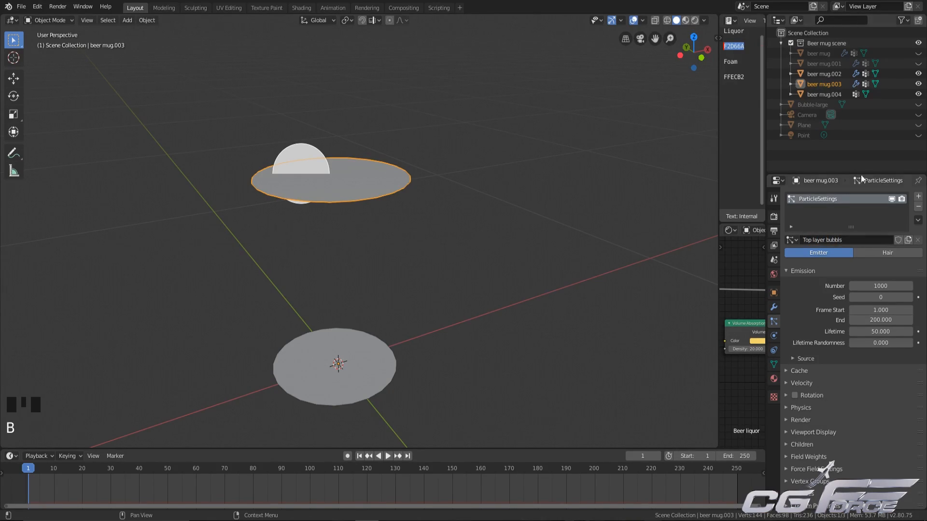
{"action": "left_click", "coordinate": [845, 240]}
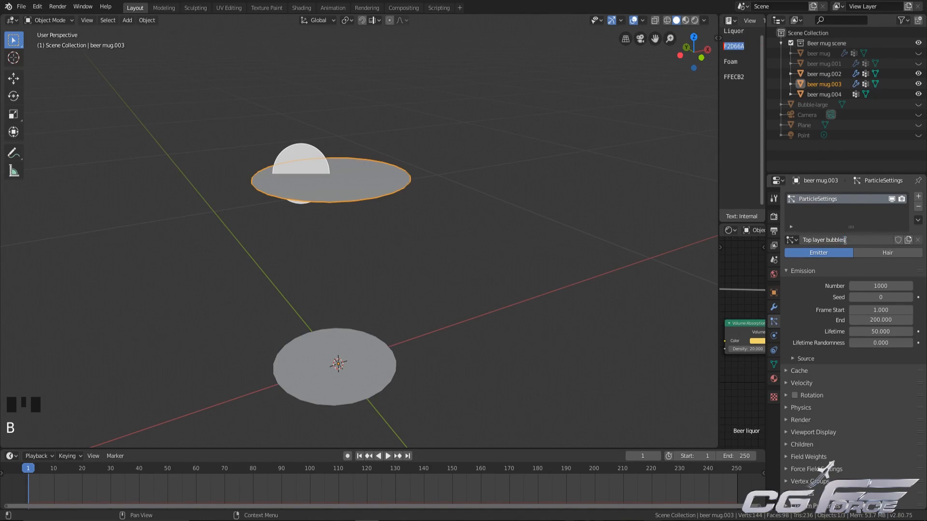
{"action": "key", "text": "Return"}
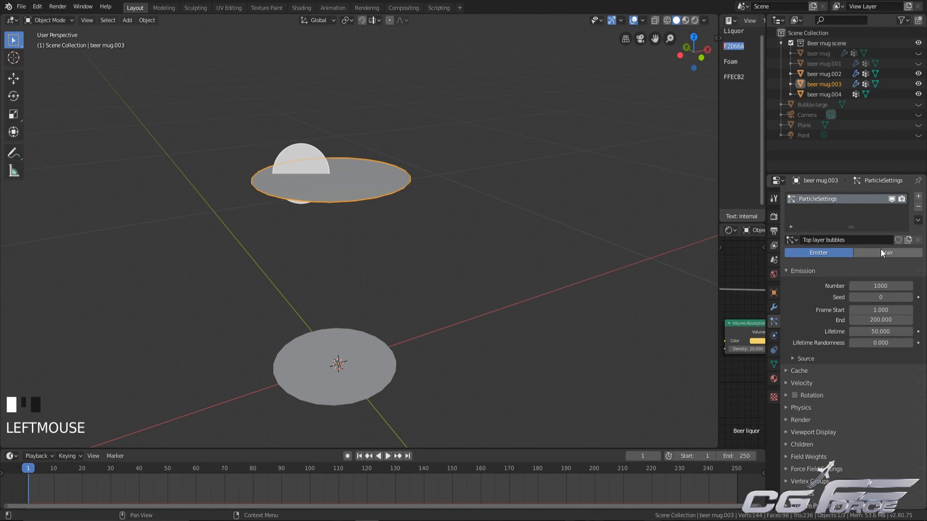
Step: Render the top disc's particles as Object, using Bubble-large as the instance object
{"action": "scroll", "coordinate": [859, 375], "scroll_direction": "down", "scroll_amount": 1}
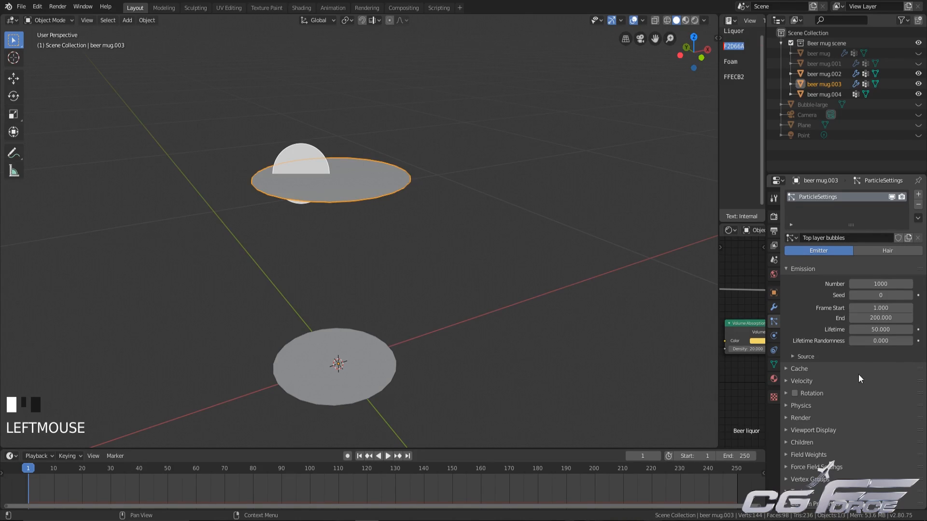
{"action": "left_click", "coordinate": [801, 415]}
{"action": "scroll", "coordinate": [810, 424], "scroll_direction": "down", "scroll_amount": 4}
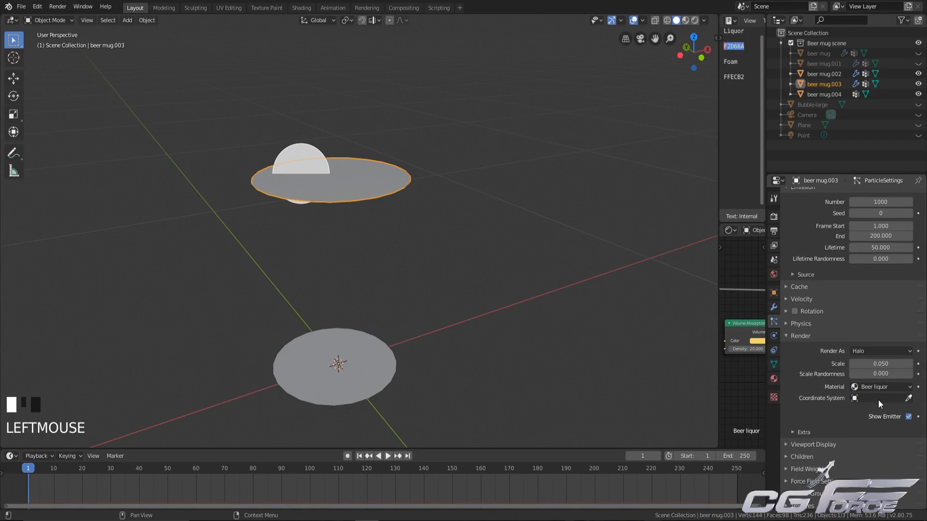
{"action": "scroll", "coordinate": [423, 259], "scroll_direction": "up", "scroll_amount": 2}
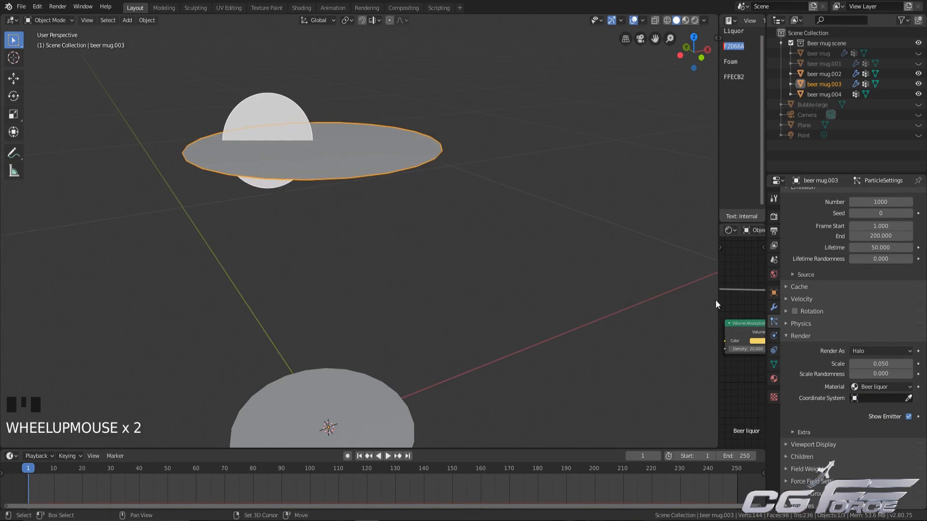
{"action": "left_click", "coordinate": [865, 352]}
{"action": "left_click", "coordinate": [864, 411]}
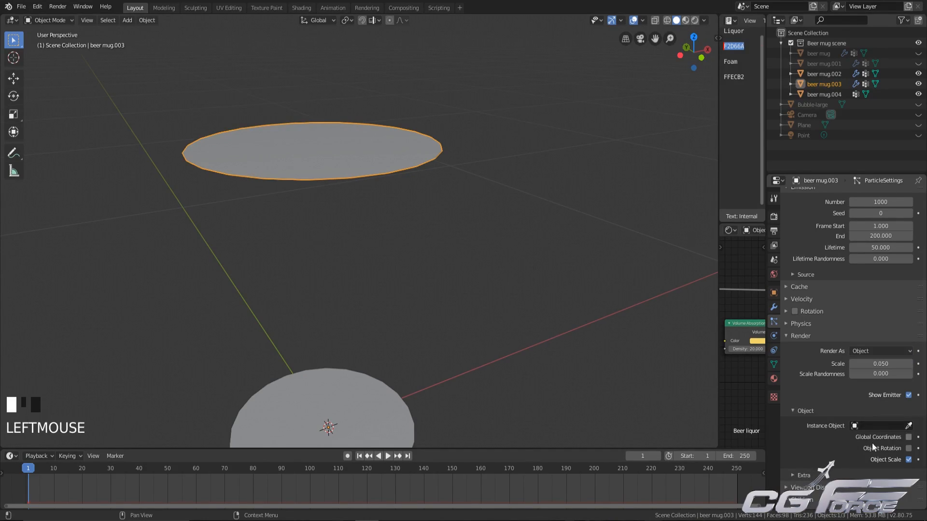
{"action": "scroll", "coordinate": [874, 438], "scroll_direction": "down", "scroll_amount": 2}
{"action": "left_click", "coordinate": [860, 386]}
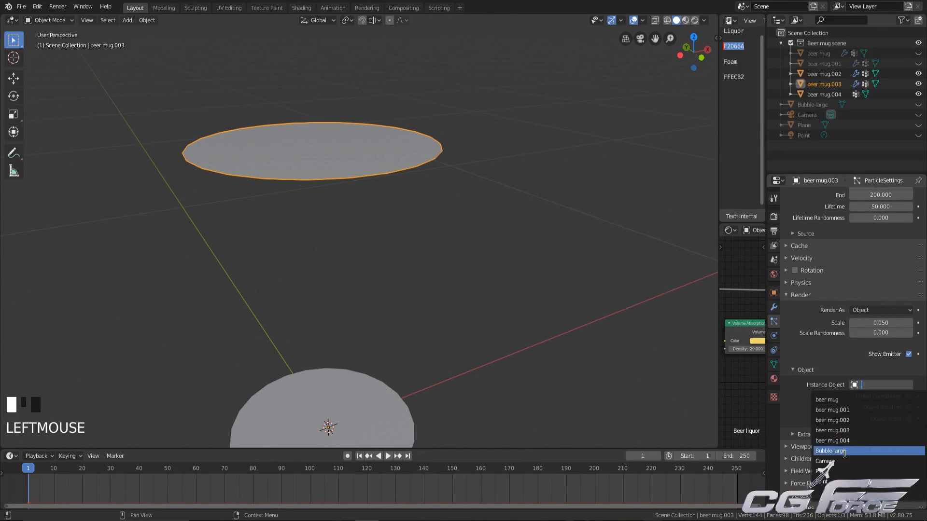
{"action": "left_click", "coordinate": [864, 451]}
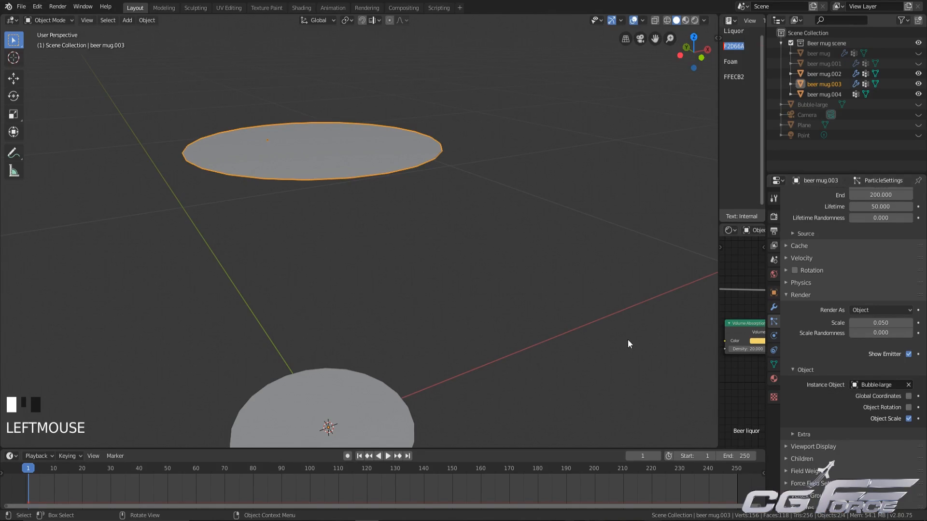
Step: Enable Object Rotation for the Bubble-large particle instances
{"action": "middle_click_drag", "start_coordinate": [630, 341], "coordinate": [623, 323]}
{"action": "scroll", "coordinate": [664, 342], "scroll_direction": "up", "scroll_amount": 2}
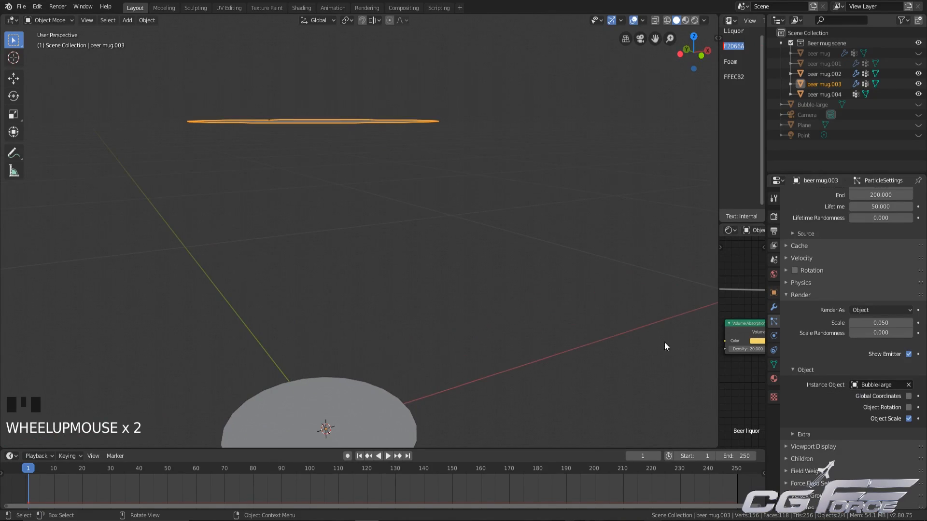
{"action": "left_click", "coordinate": [908, 408]}
{"action": "scroll", "coordinate": [857, 401], "scroll_direction": "up", "scroll_amount": 1}
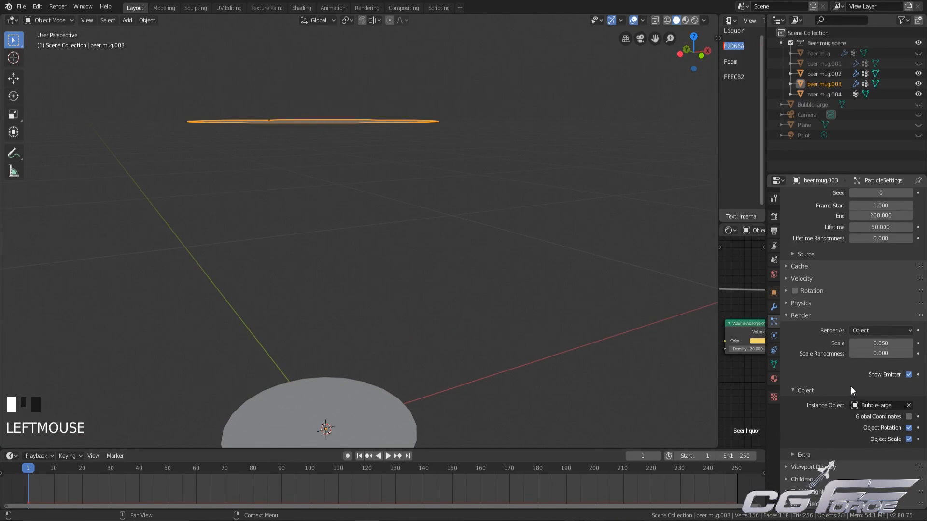
Step: Set the particle lifetime to 2 and the number of particles to 40000
{"action": "scroll", "coordinate": [803, 324], "scroll_direction": "up", "scroll_amount": 3}
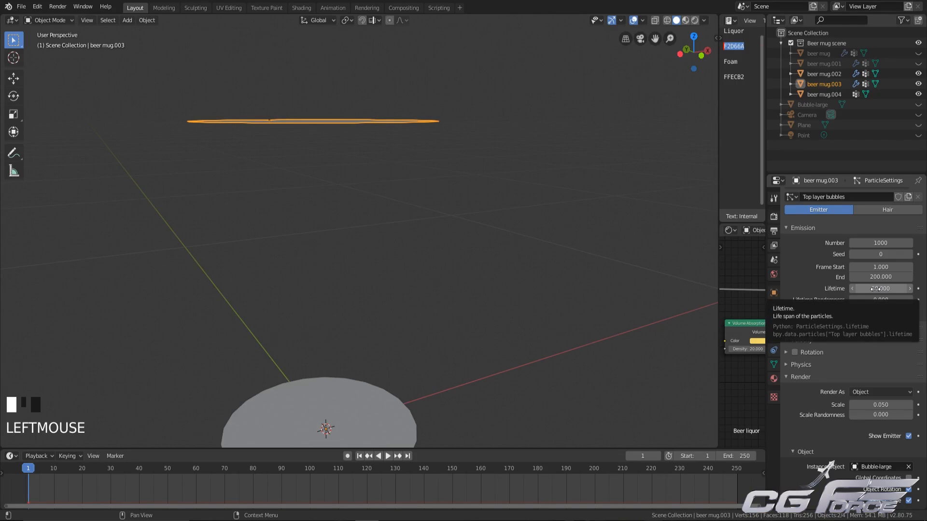
{"action": "left_click", "coordinate": [875, 289]}
{"action": "type", "text": "2"}
{"action": "key", "text": "Return"}
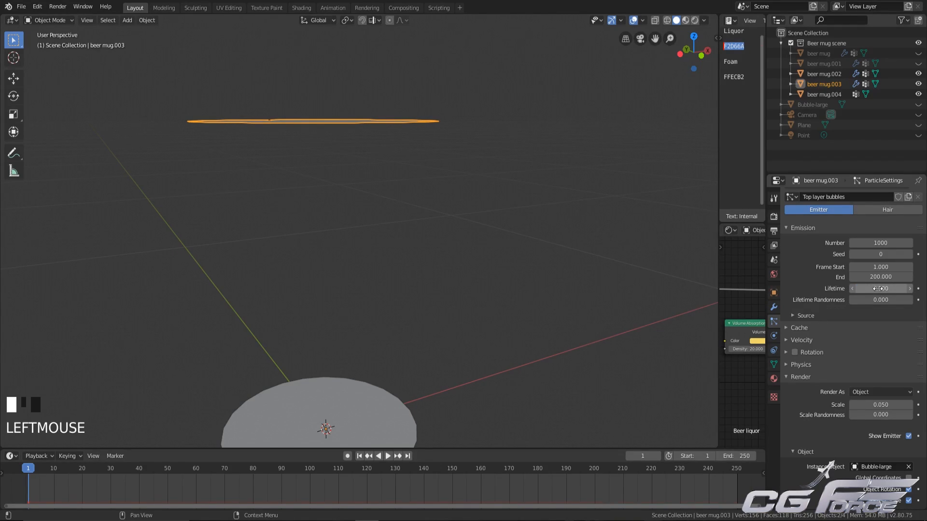
{"action": "left_click", "coordinate": [880, 242]}
{"action": "type", "text": "4"}
{"action": "key", "text": "Return"}
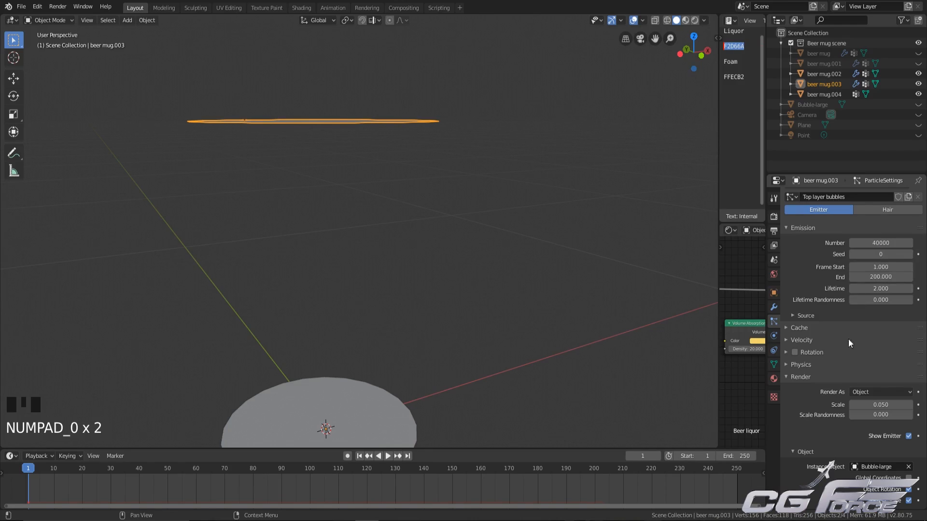
Step: Play the animation to frame 41 and examine how the bubbles emit from the top disc
{"action": "scroll", "coordinate": [838, 382], "scroll_direction": "down", "scroll_amount": 4}
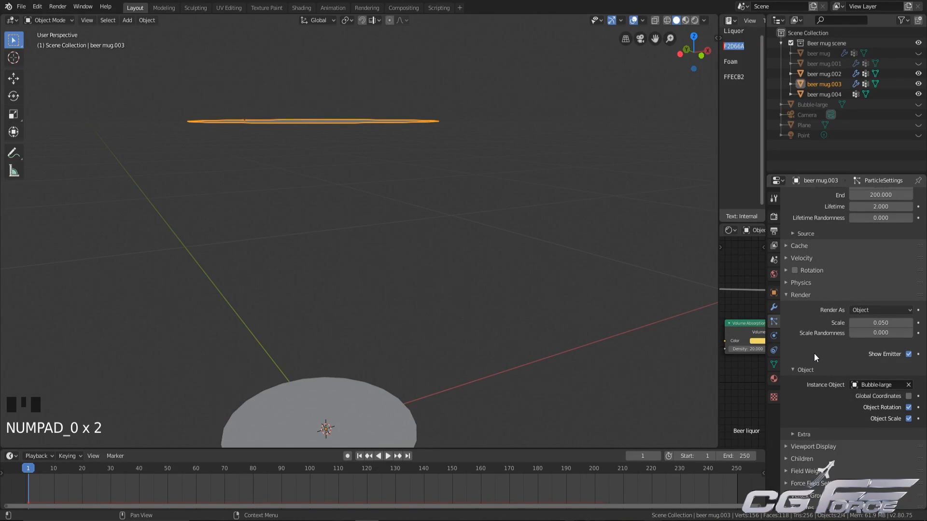
{"action": "scroll", "coordinate": [813, 355], "scroll_direction": "down", "scroll_amount": 1}
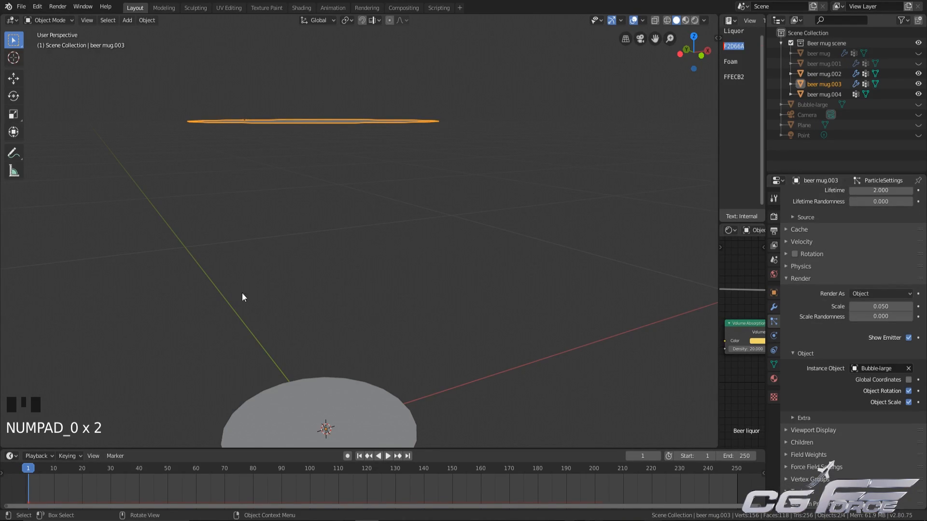
{"action": "key", "text": "space"}
{"action": "middle_click_drag", "start_coordinate": [386, 328], "coordinate": [439, 309]}
{"action": "key", "text": "space"}
{"action": "middle_click_drag", "start_coordinate": [389, 231], "coordinate": [390, 258]}
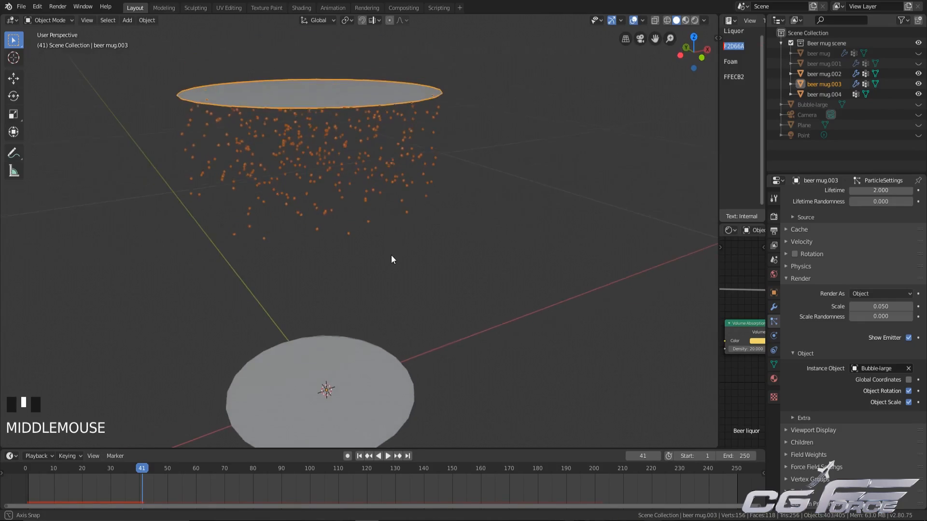
Step: Set the top disc's particle Scale Randomness to 0.65 and the particle Scale to 0.35
{"action": "left_click_drag", "start_coordinate": [853, 316], "coordinate": [874, 316]}
{"action": "left_click", "coordinate": [874, 317]}
{"action": "type", "text": "0.65"}
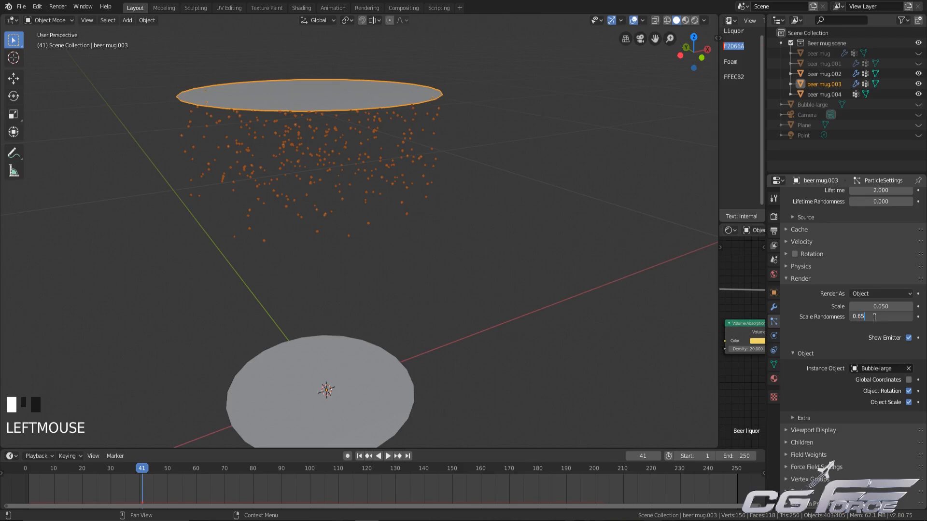
{"action": "left_click", "coordinate": [874, 317]}
{"action": "left_click", "coordinate": [876, 306]}
{"action": "type", "text": "0.35"}
{"action": "key", "text": "Return"}
{"action": "middle_click_drag", "start_coordinate": [612, 271], "coordinate": [602, 264]}
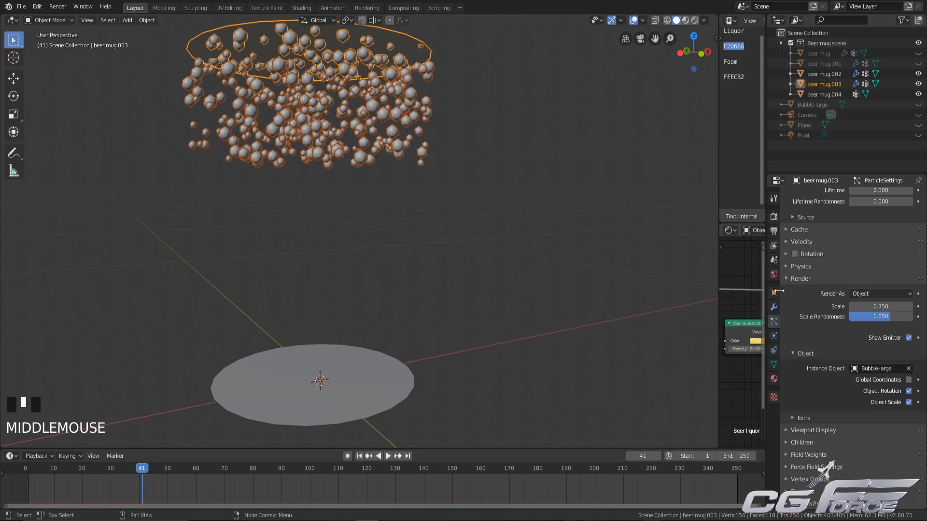
Step: Reduce the top disc's bubble particle Scale to 0.25
{"action": "left_click", "coordinate": [878, 306]}
{"action": "type", "text": "0.3"}
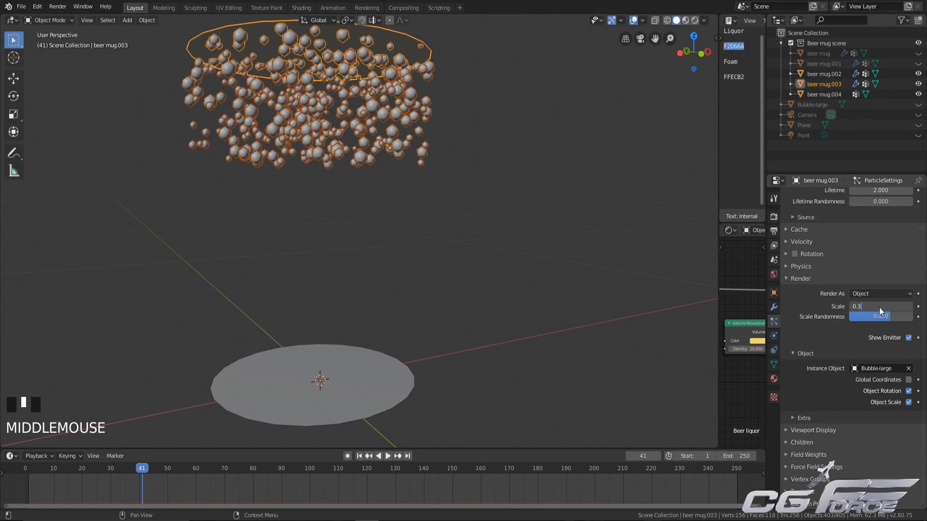
{"action": "left_click", "coordinate": [877, 307]}
{"action": "left_click_drag", "start_coordinate": [879, 306], "coordinate": [872, 307]}
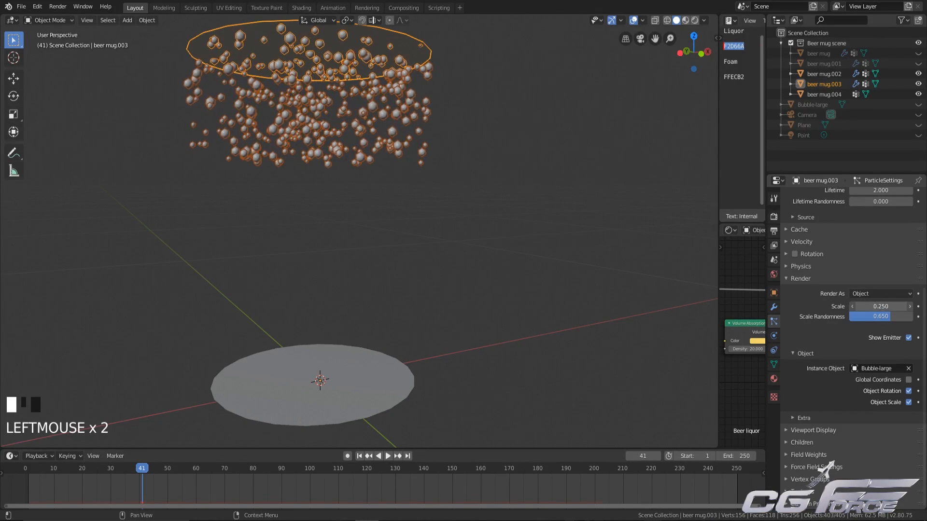
{"action": "left_click", "coordinate": [876, 307]}
{"action": "left_click", "coordinate": [807, 312]}
Step: Add a new particle system to the bottom liquor disc
{"action": "mouse_move", "coordinate": [416, 299]}
{"action": "middle_mouse_down"}
{"action": "mouse_move", "coordinate": [382, 347]}
{"action": "mouse_move", "coordinate": [402, 299]}
{"action": "mouse_move", "coordinate": [444, 346]}
{"action": "mouse_move", "coordinate": [417, 318]}
{"action": "middle_mouse_up"}
{"action": "scroll", "coordinate": [408, 303], "scroll_direction": "down", "scroll_amount": 2}
{"action": "left_click", "coordinate": [369, 359]}
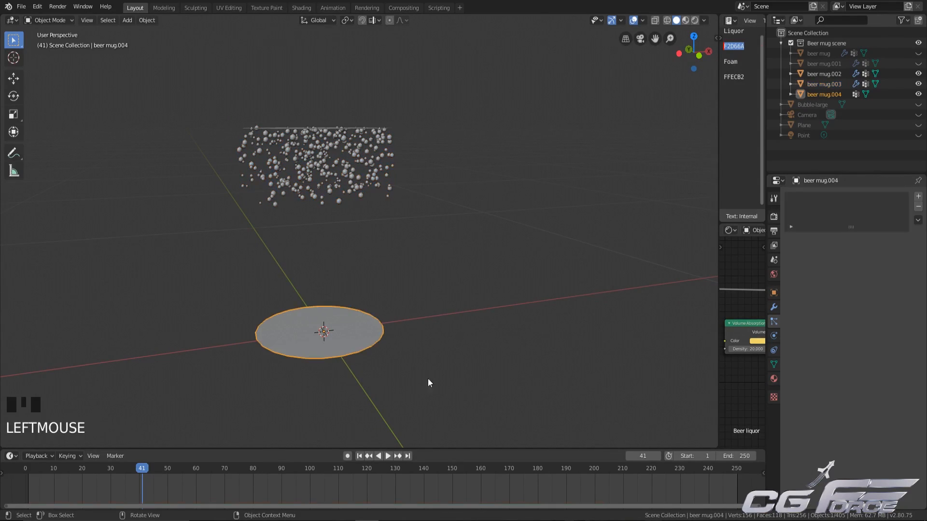
{"action": "middle_click_drag", "start_coordinate": [386, 372], "coordinate": [498, 368], "text": "shift"}
{"action": "scroll", "coordinate": [495, 369], "scroll_direction": "up", "scroll_amount": 1}
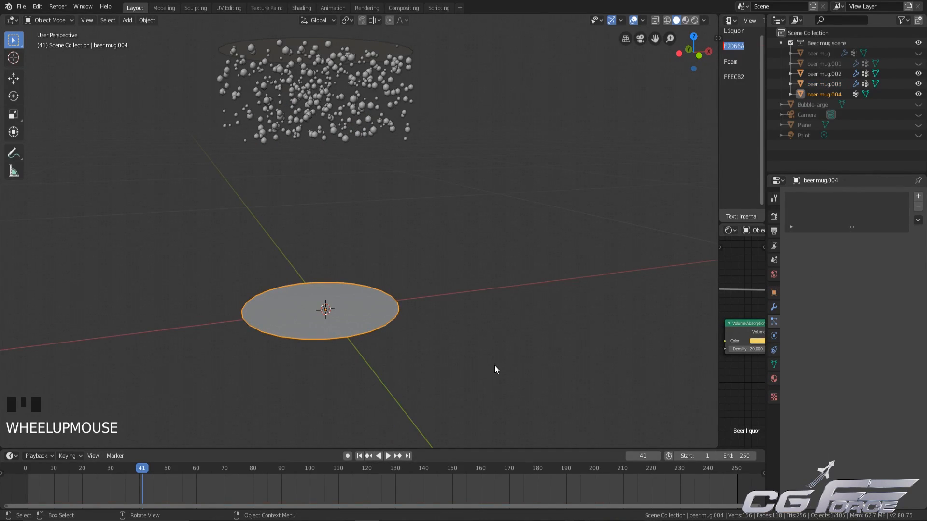
{"action": "left_click", "coordinate": [918, 196]}
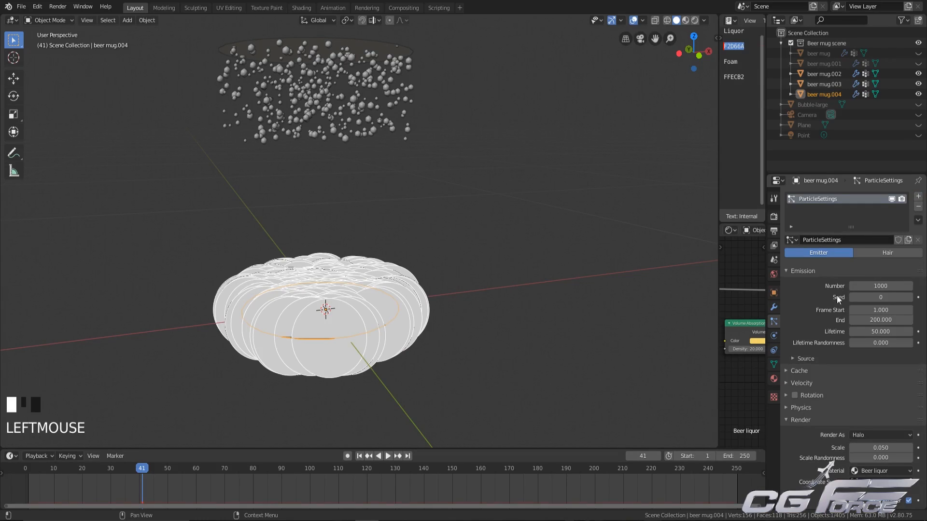
Step: Set the bottom disc's number of particles to 40000 and their lifetime to 1
{"action": "left_click", "coordinate": [876, 285]}
{"action": "type", "text": "40000"}
{"action": "key", "text": "Return"}
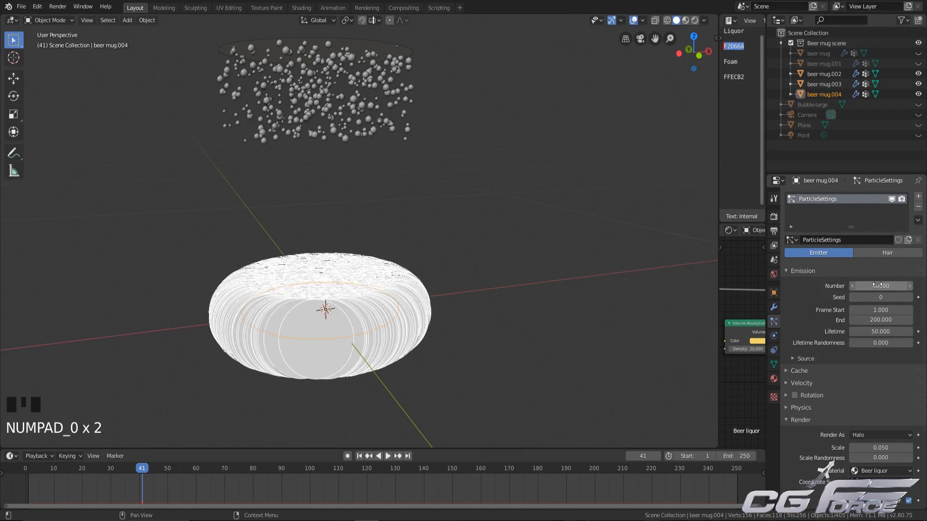
{"action": "scroll", "coordinate": [864, 389], "scroll_direction": "down", "scroll_amount": 2}
{"action": "scroll", "coordinate": [864, 389], "scroll_direction": "up", "scroll_amount": 2}
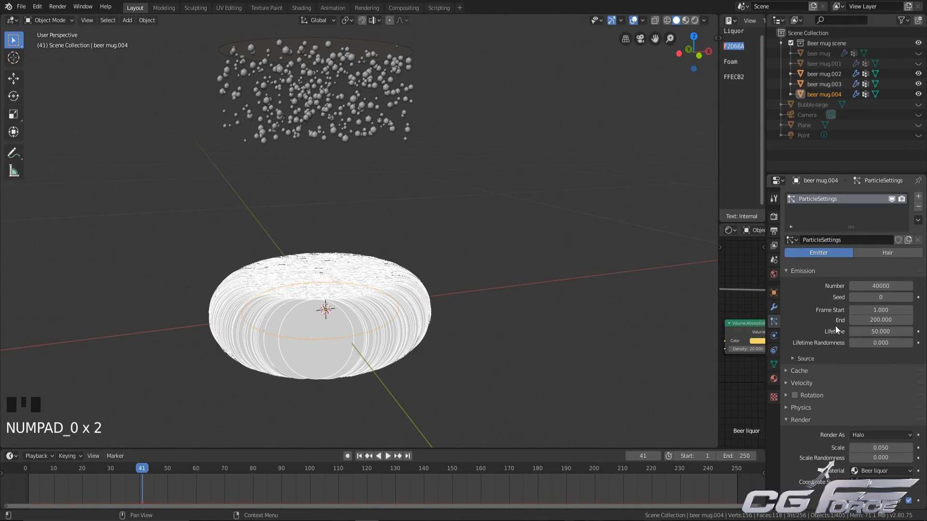
{"action": "left_click", "coordinate": [870, 332]}
{"action": "left_click", "coordinate": [871, 332]}
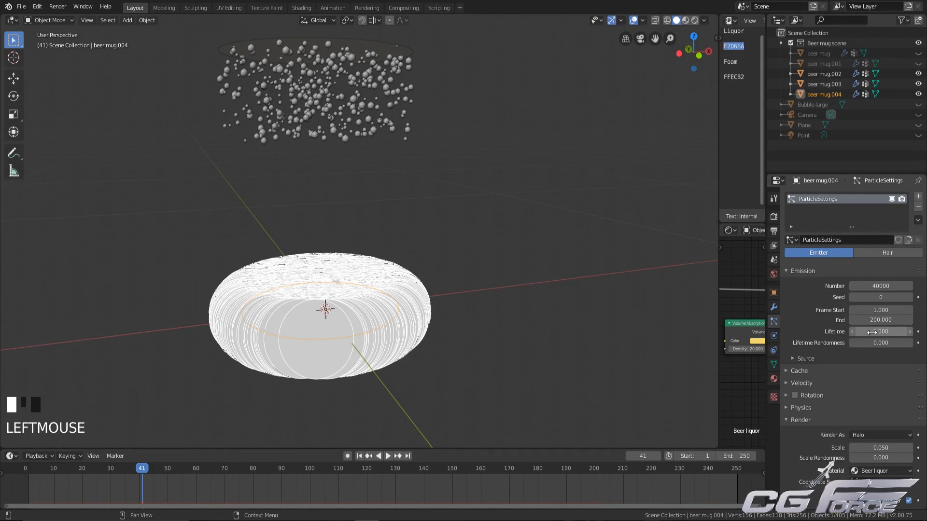
Step: Render the bottom disc's particles as Object, using Bubble-large as the instance object
{"action": "scroll", "coordinate": [817, 354], "scroll_direction": "down", "scroll_amount": 3}
{"action": "left_click", "coordinate": [877, 374]}
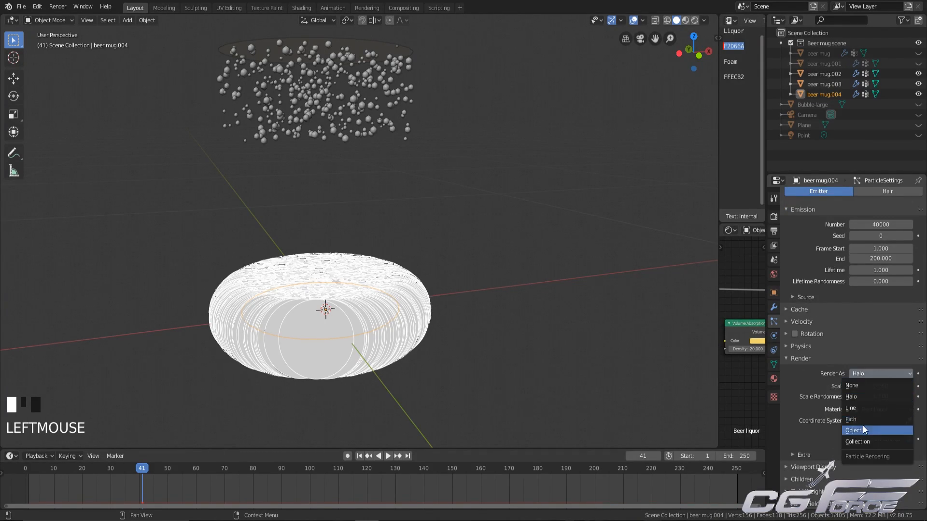
{"action": "left_click", "coordinate": [862, 429]}
{"action": "scroll", "coordinate": [855, 425], "scroll_direction": "down", "scroll_amount": 3}
{"action": "left_click", "coordinate": [888, 386]}
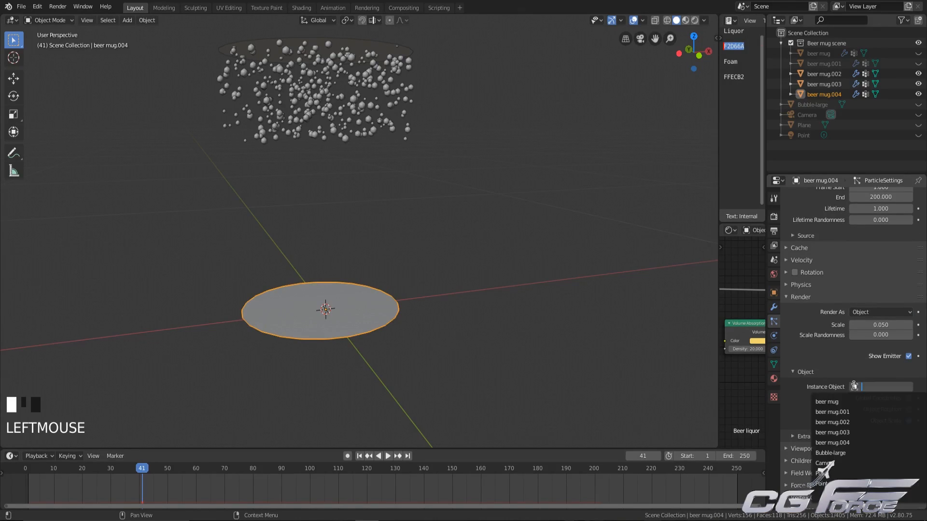
{"action": "left_click", "coordinate": [830, 453]}
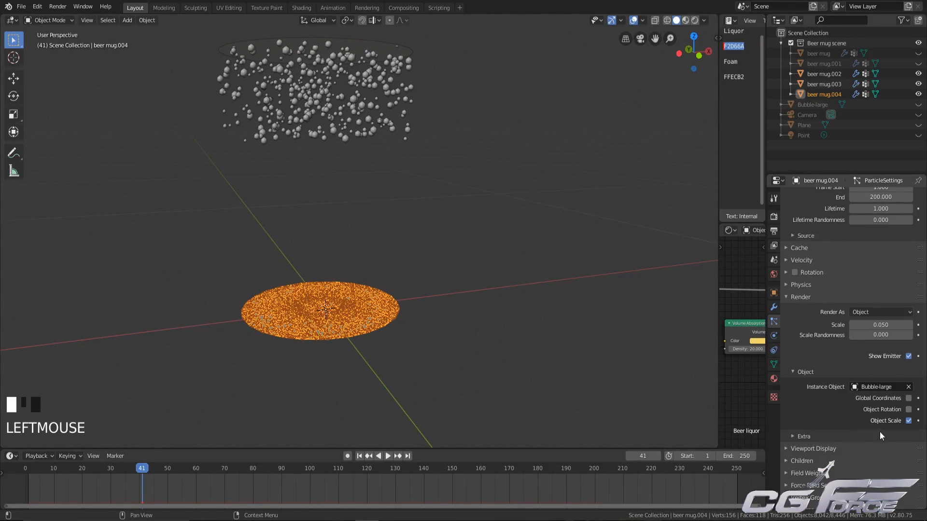
Step: Enable Object Rotation for the bottom disc's bubbles and set their Scale to 0.25 with Scale Randomness 0.65
{"action": "left_click", "coordinate": [885, 409]}
{"action": "left_click", "coordinate": [874, 325]}
{"action": "type", "text": "0.25"}
{"action": "left_click", "coordinate": [871, 335]}
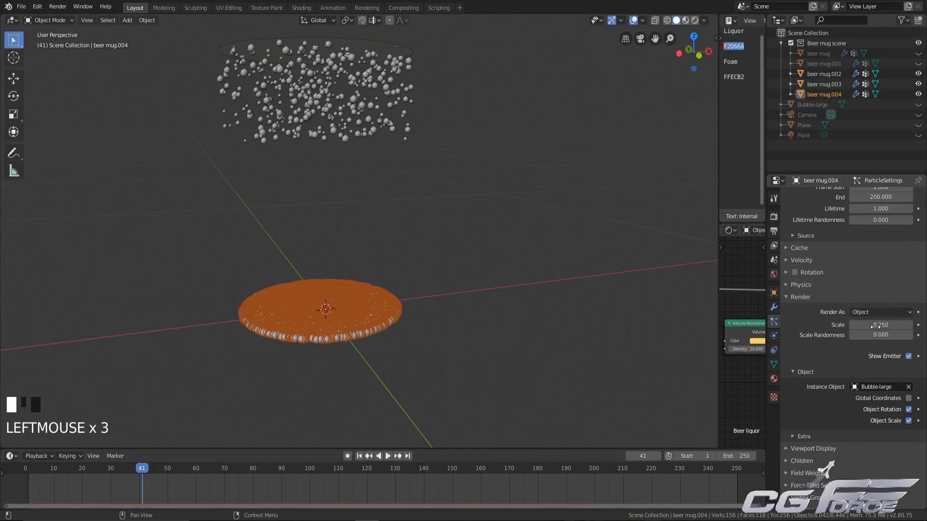
{"action": "type", "text": ".65"}
{"action": "key", "text": "Return"}
Step: Play the animation from the start to frame 16 and check how high the bottom disc's bubbles rise
{"action": "scroll", "coordinate": [525, 354], "scroll_direction": "down", "scroll_amount": 2}
{"action": "scroll", "coordinate": [525, 349], "scroll_direction": "up", "scroll_amount": 2}
{"action": "key", "text": "shift+Left"}
{"action": "key", "text": "space"}
{"action": "middle_click_drag", "start_coordinate": [520, 347], "coordinate": [398, 309]}
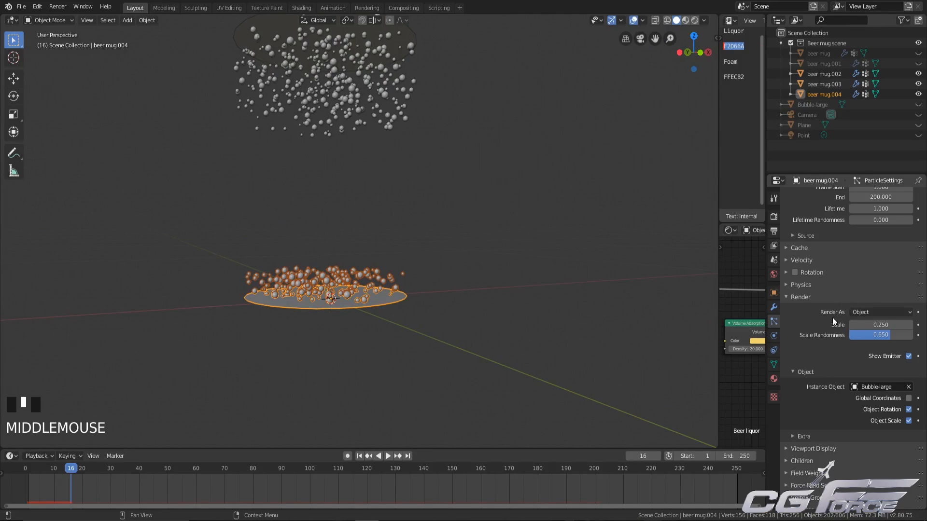
Step: Set the lifetime of the bottom disc's particles to 2
{"action": "scroll", "coordinate": [849, 309], "scroll_direction": "up", "scroll_amount": 5}
{"action": "left_click", "coordinate": [883, 312]}
{"action": "type", "text": "21"}
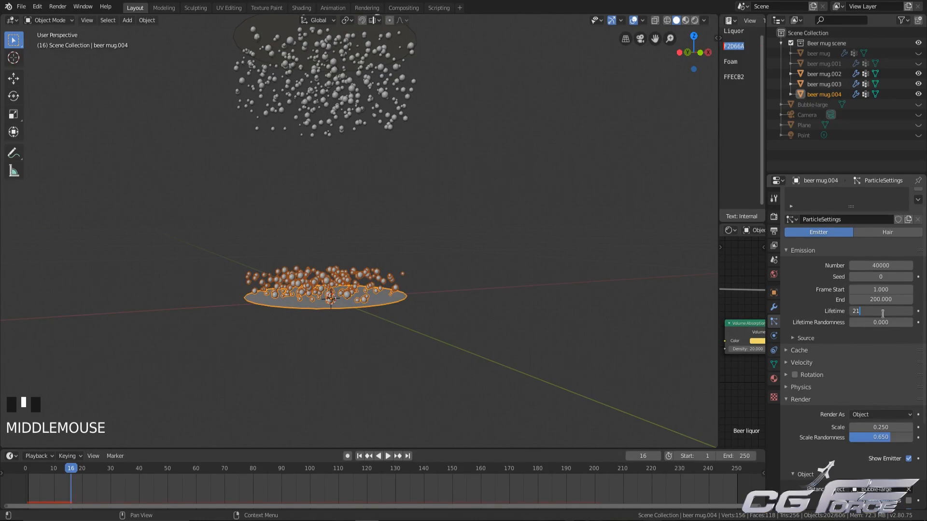
{"action": "key", "text": "Return"}
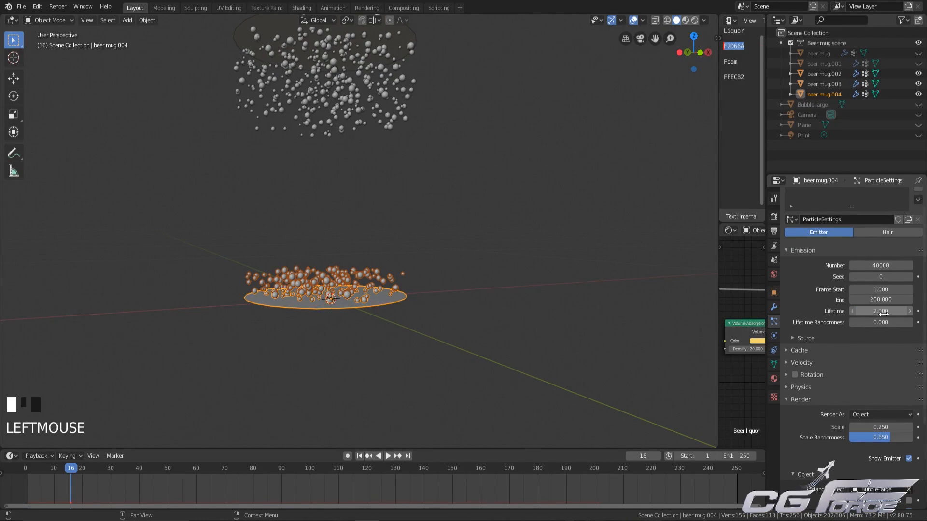
Step: Replay the animation from the start to frame 21 to check the bottom disc's longer-lived bubbles
{"action": "key", "text": "shift+Left"}
{"action": "key", "text": "space"}
{"action": "middle_click_drag", "start_coordinate": [654, 284], "coordinate": [488, 257]}
{"action": "left_click", "coordinate": [487, 260]}
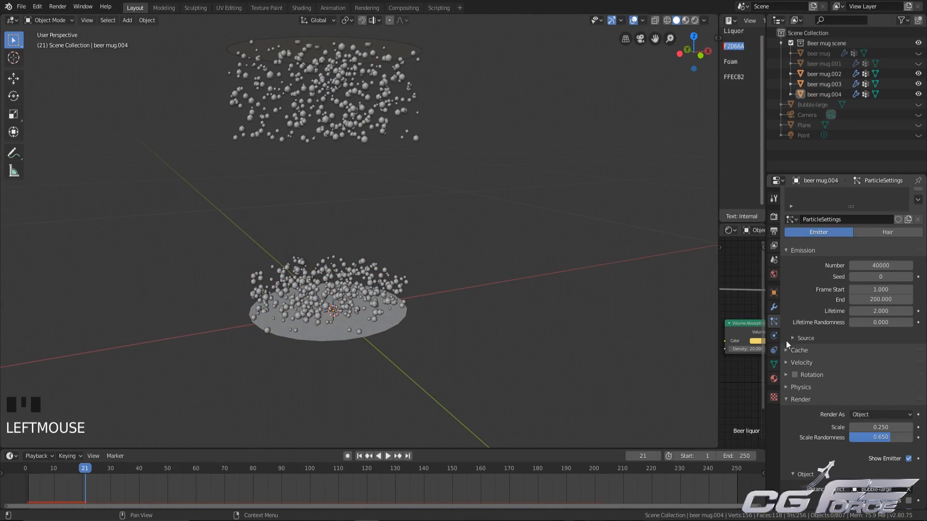
{"action": "scroll", "coordinate": [786, 339], "scroll_direction": "down", "scroll_amount": 2}
Step: Examine the bubbles of the top and bottom discs and the space between them from several angles
{"action": "middle_click_drag", "start_coordinate": [500, 323], "coordinate": [401, 288]}
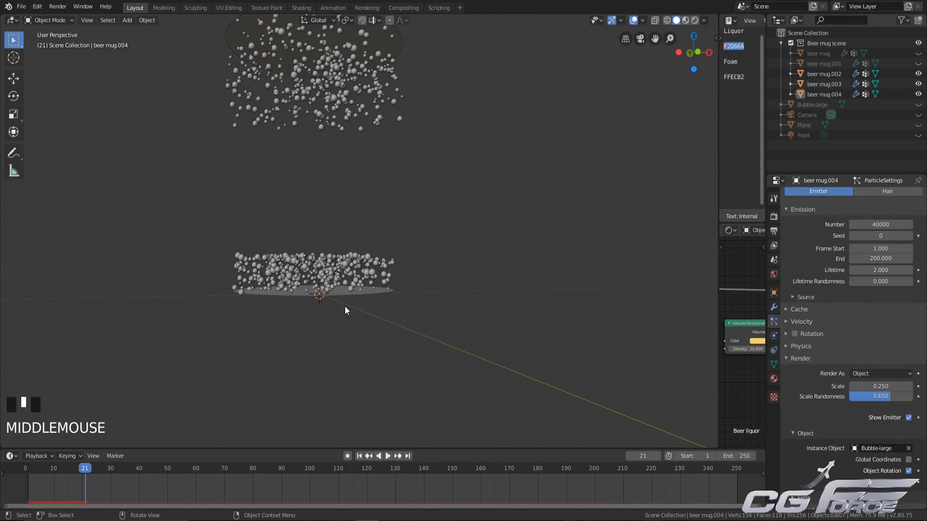
{"action": "left_click", "coordinate": [346, 294]}
{"action": "middle_click_drag", "start_coordinate": [389, 307], "coordinate": [587, 277]}
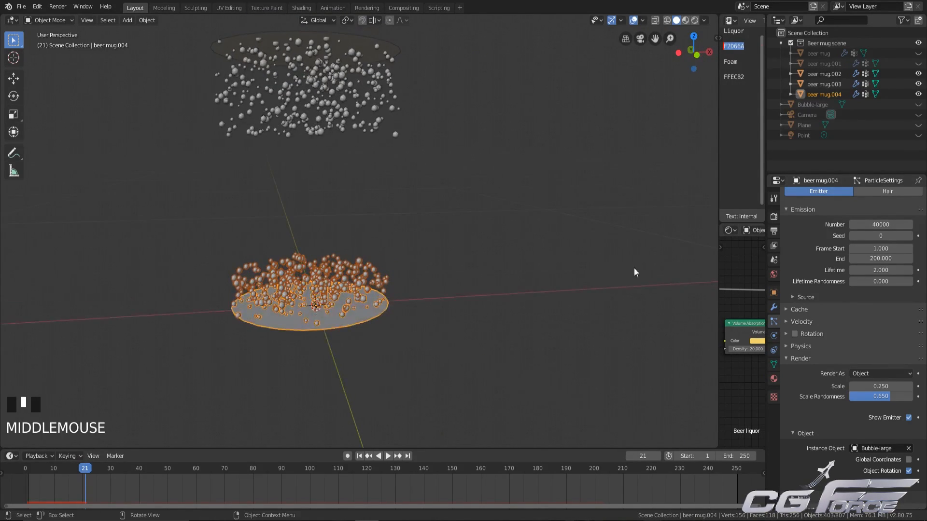
{"action": "middle_click_drag", "start_coordinate": [392, 263], "coordinate": [329, 257]}
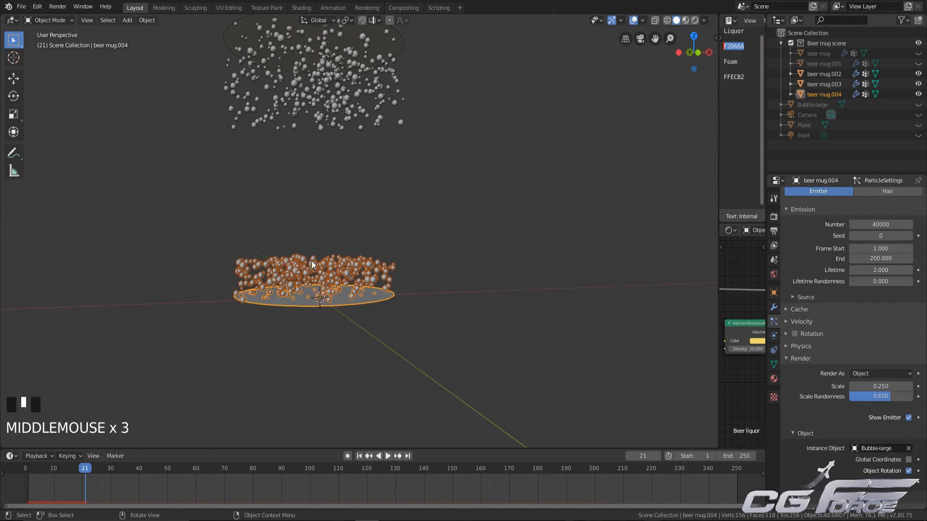
{"action": "middle_click_drag", "start_coordinate": [409, 247], "coordinate": [461, 233]}
{"action": "left_click", "coordinate": [329, 298]}
{"action": "left_click", "coordinate": [329, 298]}
{"action": "scroll", "coordinate": [431, 260], "scroll_direction": "down", "scroll_amount": 3}
{"action": "middle_click_drag", "start_coordinate": [432, 260], "coordinate": [461, 292]}
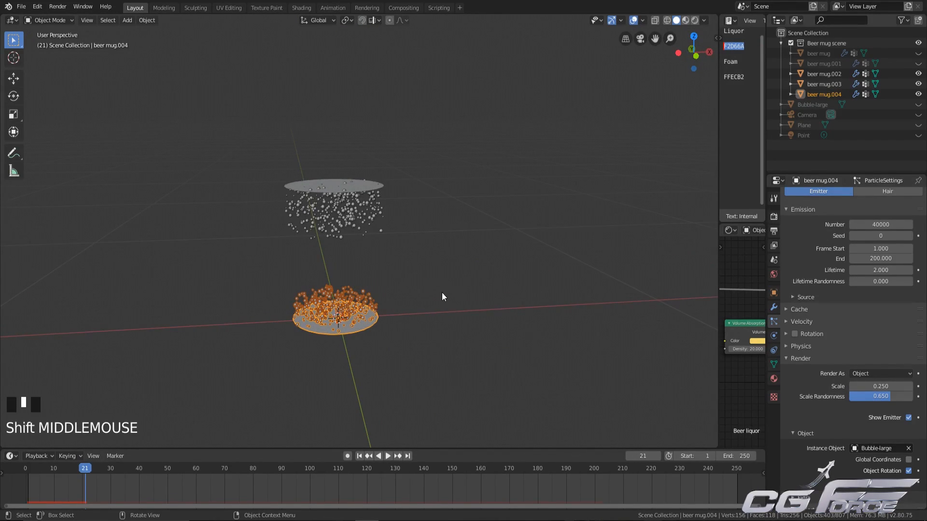
{"action": "middle_click_drag", "start_coordinate": [441, 331], "coordinate": [423, 308]}
{"action": "left_click", "coordinate": [392, 328]}
{"action": "scroll", "coordinate": [391, 327], "scroll_direction": "up", "scroll_amount": 2}
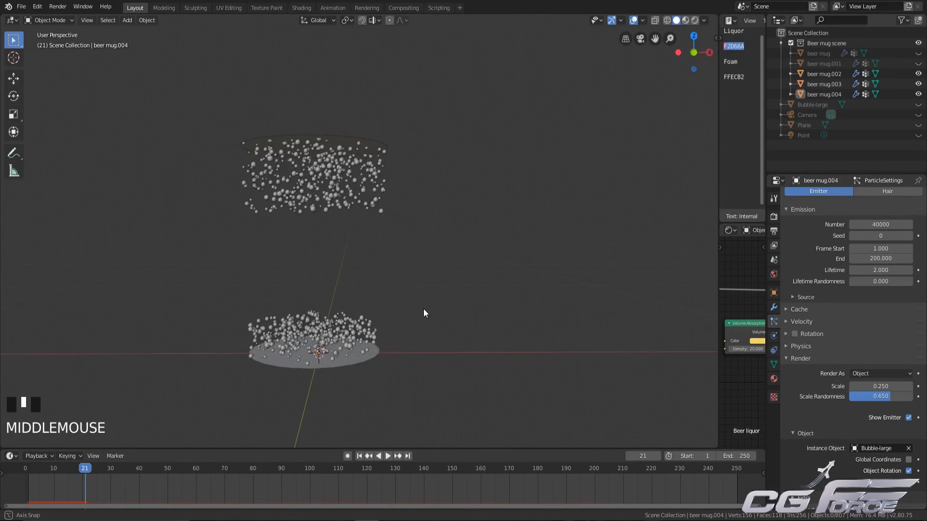
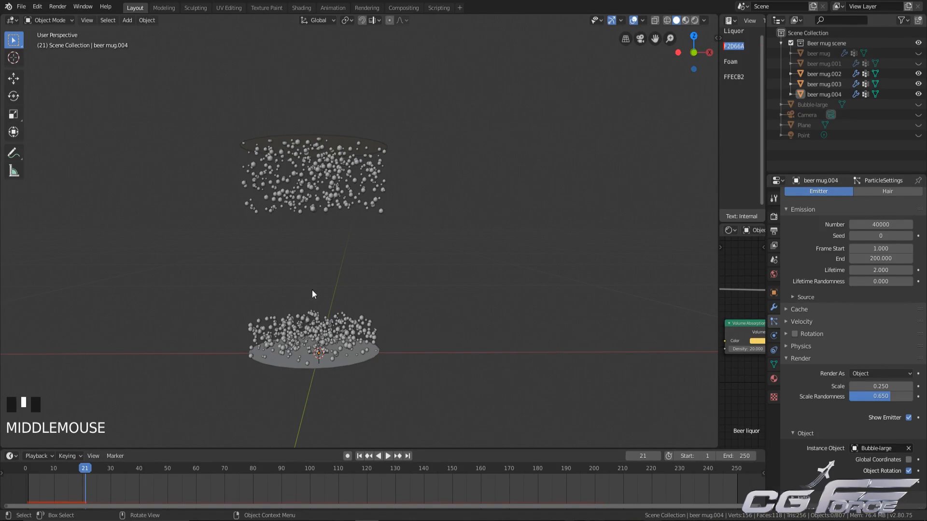
{"action": "middle_click_drag", "start_coordinate": [304, 106], "coordinate": [353, 313]}
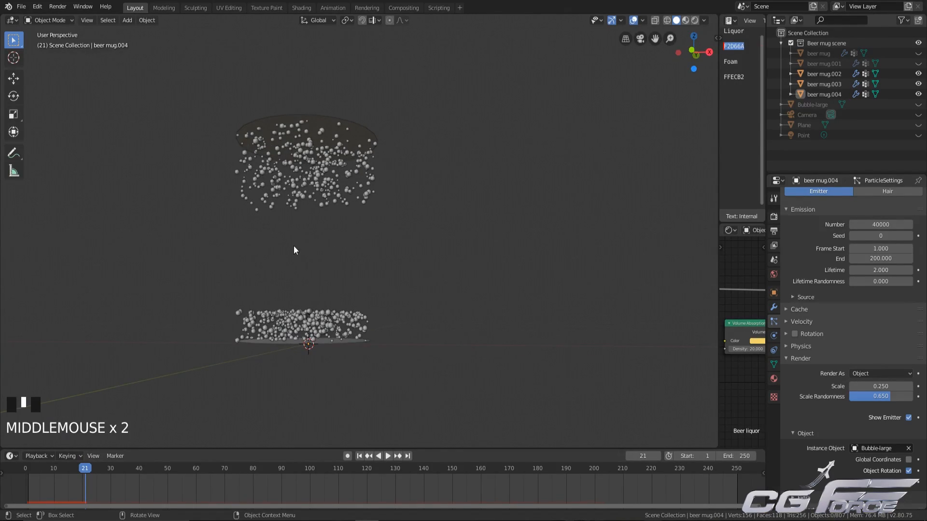
Step: Duplicate the bottom disc in place and hide every object except the copy
{"action": "left_click", "coordinate": [308, 326]}
{"action": "middle_click_drag", "start_coordinate": [308, 326], "coordinate": [321, 337]}
{"action": "scroll", "coordinate": [338, 344], "scroll_direction": "up", "scroll_amount": 3}
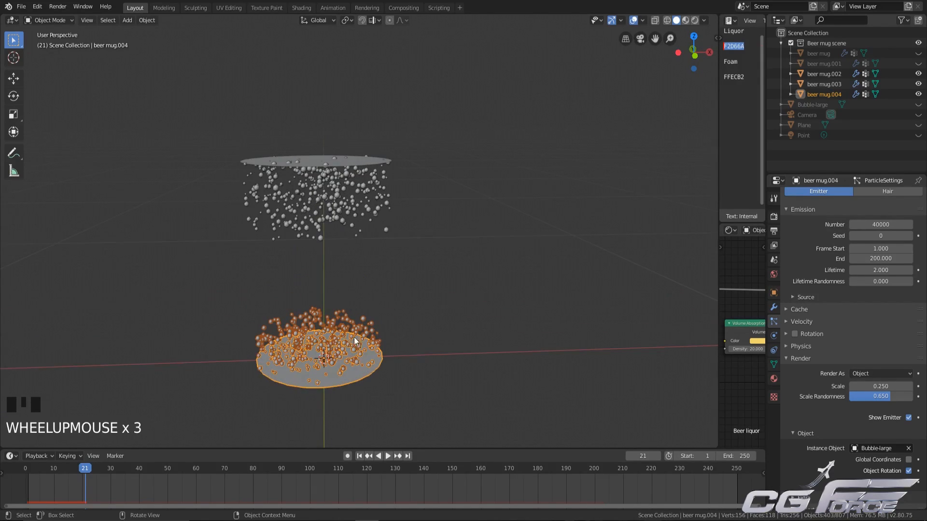
{"action": "key", "text": "shift+d"}
{"action": "right_click", "coordinate": [493, 383]}
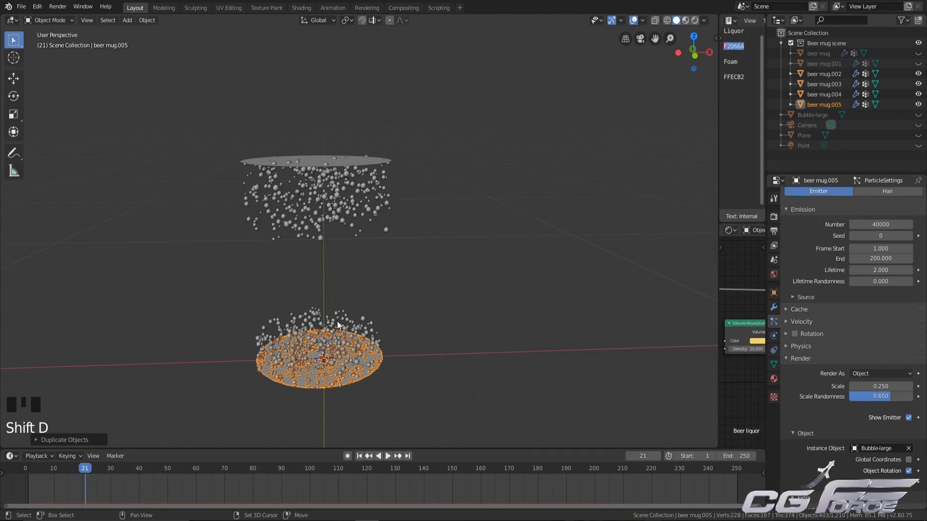
{"action": "key", "text": "shift+h"}
{"action": "middle_click_drag", "start_coordinate": [361, 336], "coordinate": [410, 278], "text": "shift"}
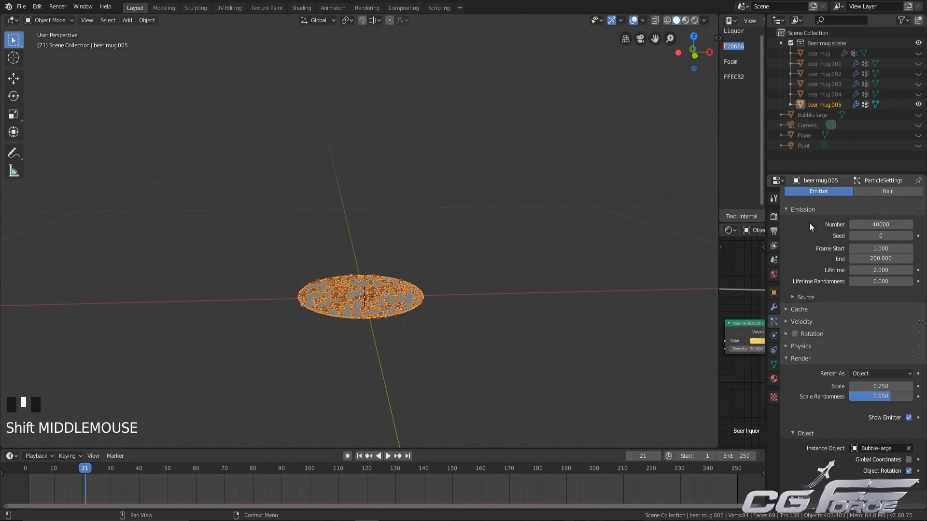
Step: Remove the particle system from the duplicated disc and return the timeline to frame 1
{"action": "scroll", "coordinate": [810, 358], "scroll_direction": "up", "scroll_amount": 3}
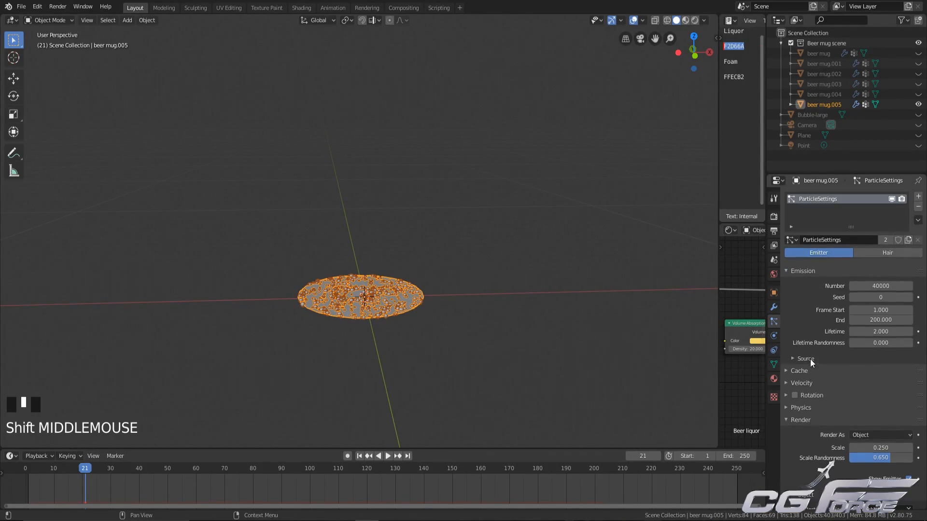
{"action": "left_click", "coordinate": [919, 211]}
{"action": "middle_click_drag", "start_coordinate": [479, 296], "coordinate": [455, 323]}
{"action": "scroll", "coordinate": [445, 311], "scroll_direction": "up", "scroll_amount": 3}
{"action": "key", "text": "shift+Left"}
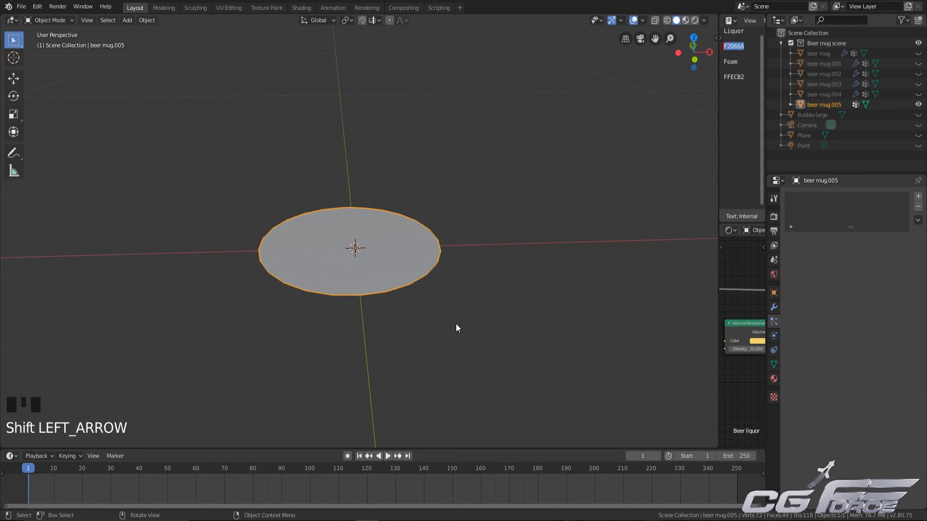
Step: Put the duplicated disc in Edit Mode and turn off the display of its face normals
{"action": "scroll", "coordinate": [455, 324], "scroll_direction": "up", "scroll_amount": 3}
{"action": "key", "text": "Tab"}
{"action": "middle_click", "coordinate": [533, 199]}
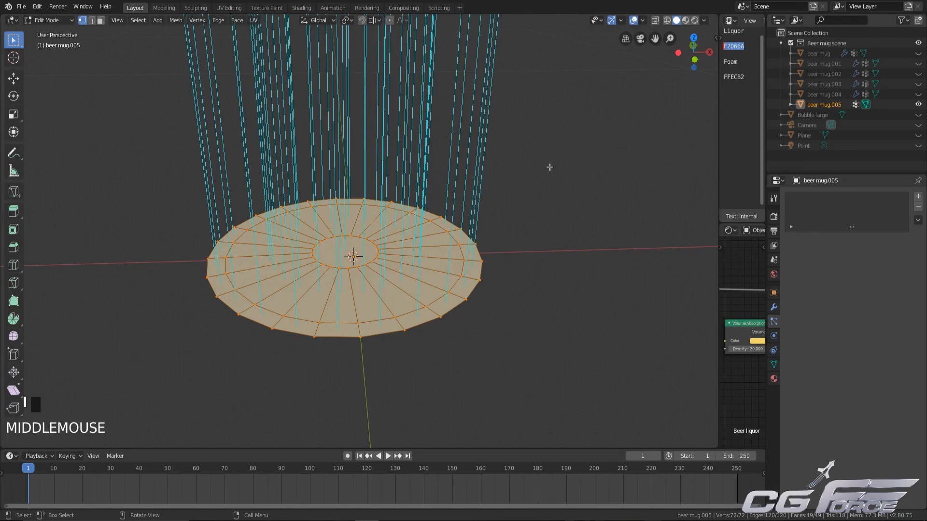
{"action": "left_click", "coordinate": [642, 19]}
{"action": "left_click", "coordinate": [603, 401]}
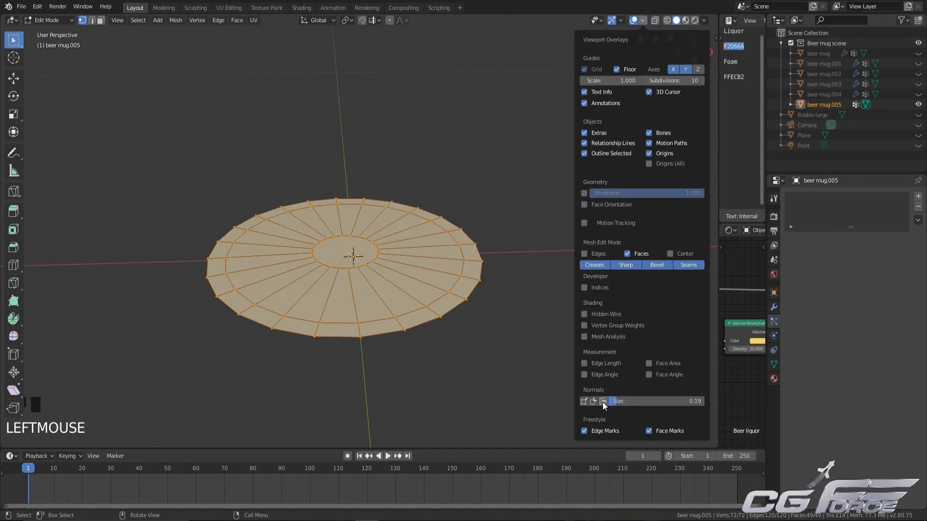
Step: Add three evenly spaced loop cuts between the duplicated disc's inner circle and its outer rings
{"action": "middle_click_drag", "start_coordinate": [454, 351], "coordinate": [480, 336]}
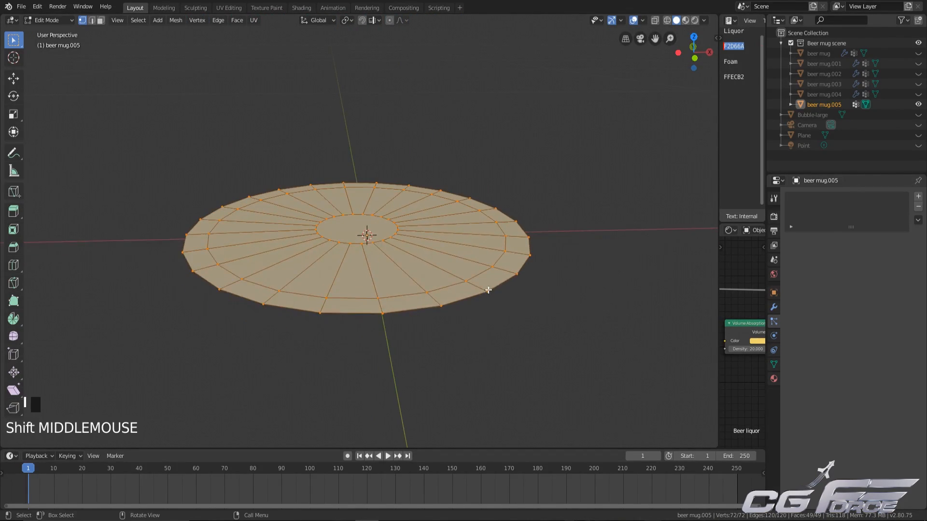
{"action": "middle_click_drag", "start_coordinate": [417, 262], "coordinate": [405, 281]}
{"action": "left_click", "coordinate": [382, 325]}
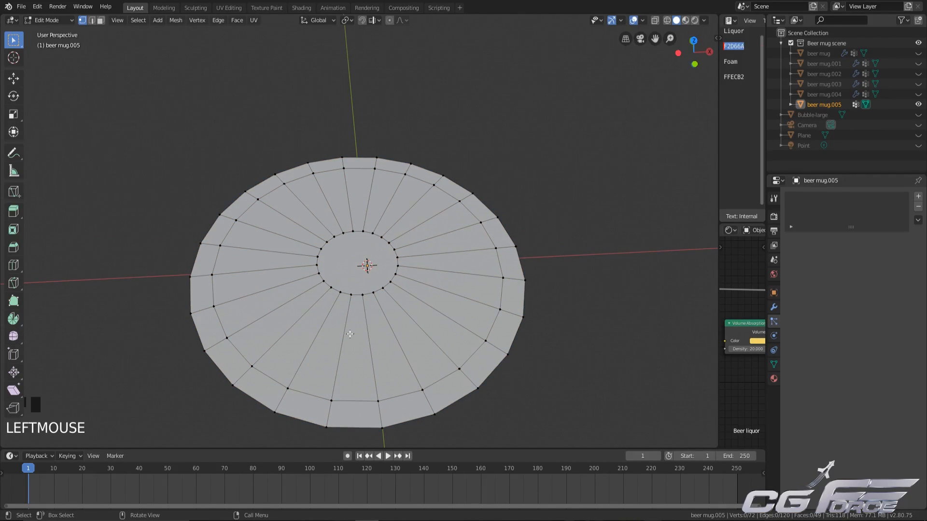
{"action": "key", "text": "ctrl+r"}
{"action": "scroll", "coordinate": [345, 345], "scroll_direction": "up", "scroll_amount": 3}
{"action": "left_click", "coordinate": [343, 353]}
{"action": "right_click", "coordinate": [343, 352]}
Step: Confirm the loop cuts and delete the vertices of the disc's outermost edge ring
{"action": "left_click", "coordinate": [514, 367]}
{"action": "middle_click_drag", "start_coordinate": [515, 366], "coordinate": [515, 330], "text": "shift"}
{"action": "left_click", "coordinate": [506, 330], "text": "alt+shift"}
{"action": "key", "text": "x"}
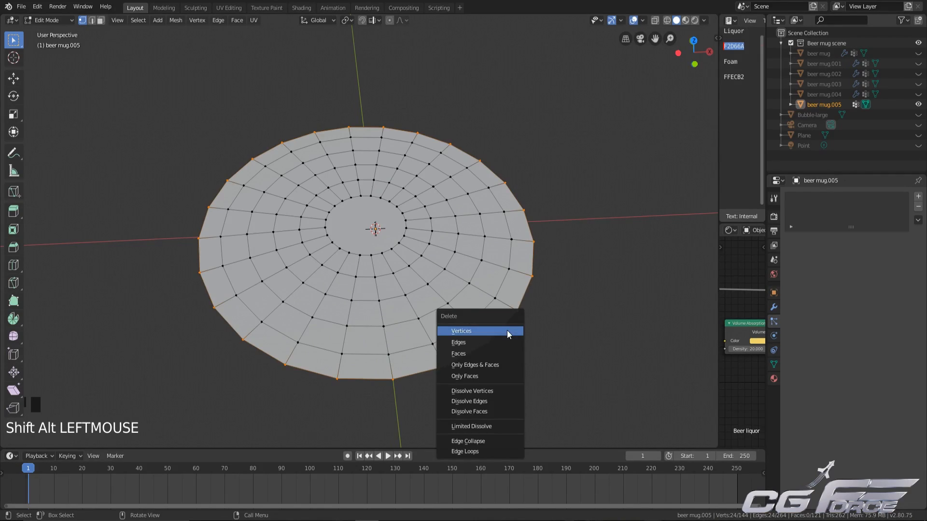
{"action": "left_click", "coordinate": [507, 330]}
Step: Inset the disc's central face and delete the inset's vertices, leaving an open hole in the middle
{"action": "left_click", "coordinate": [353, 206], "text": "alt+shift"}
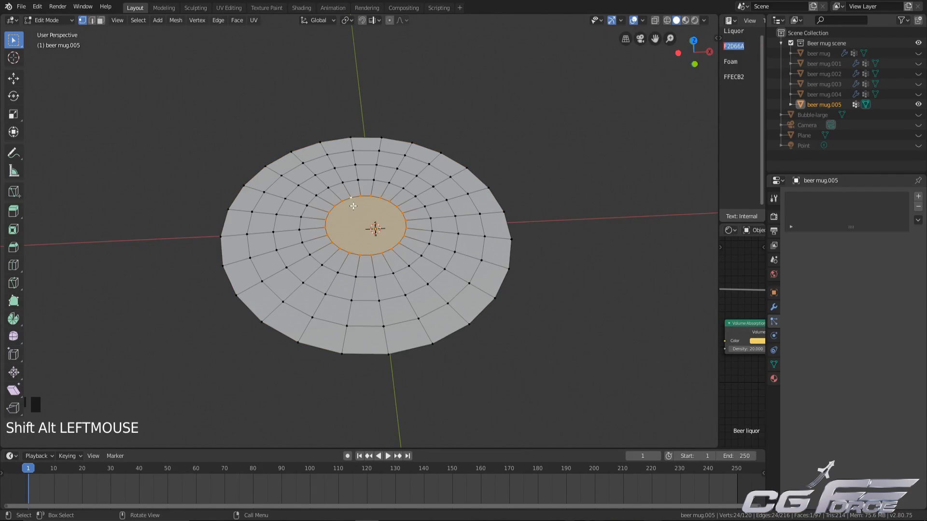
{"action": "key", "text": "i"}
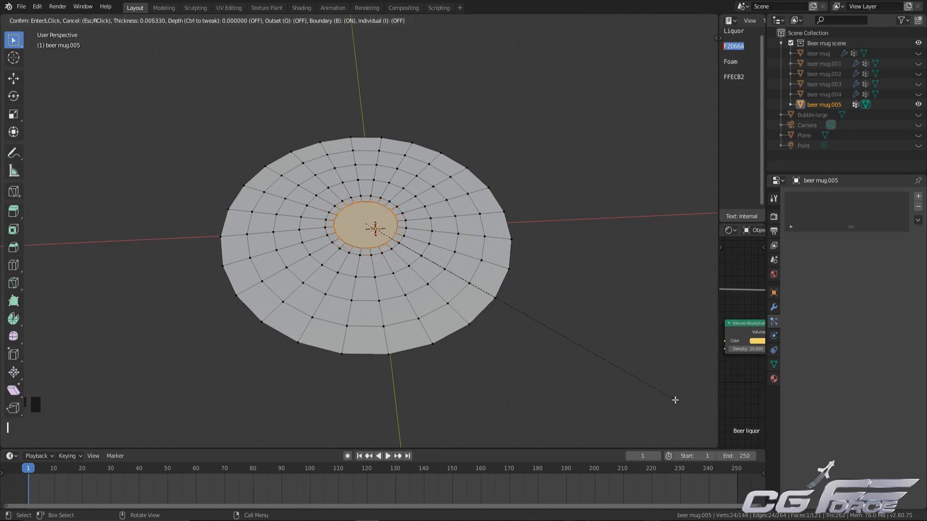
{"action": "left_click", "coordinate": [661, 393]}
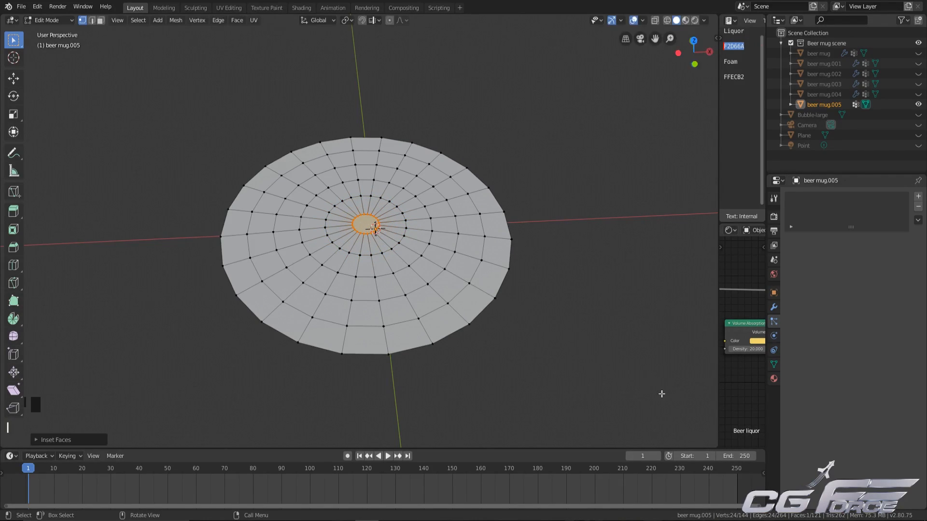
{"action": "key", "text": "x"}
{"action": "left_click", "coordinate": [657, 387]}
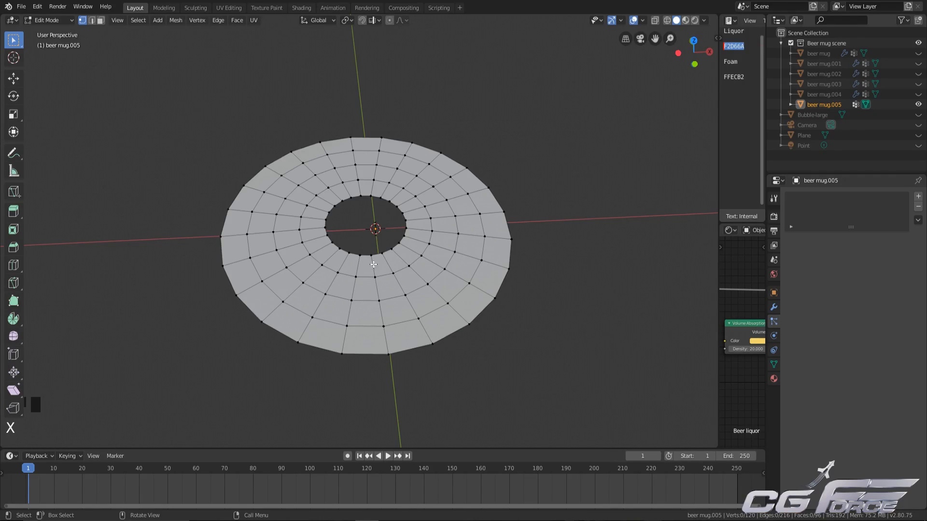
Step: In face select mode, select the whole ring, apply Checker Deselect, and delete the faces left selected
{"action": "middle_click_drag", "start_coordinate": [395, 265], "coordinate": [234, 246], "text": "shift"}
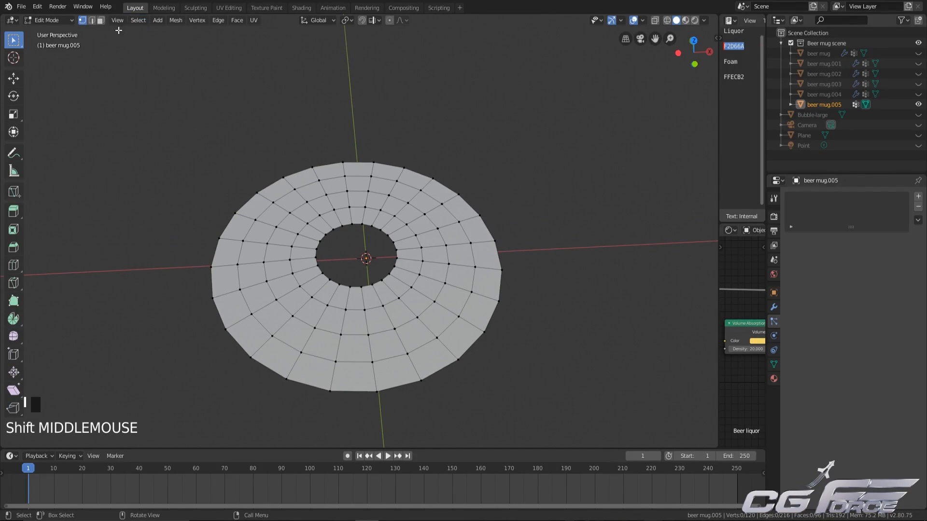
{"action": "left_click", "coordinate": [101, 20]}
{"action": "middle_click_drag", "start_coordinate": [393, 335], "coordinate": [407, 300], "text": "shift"}
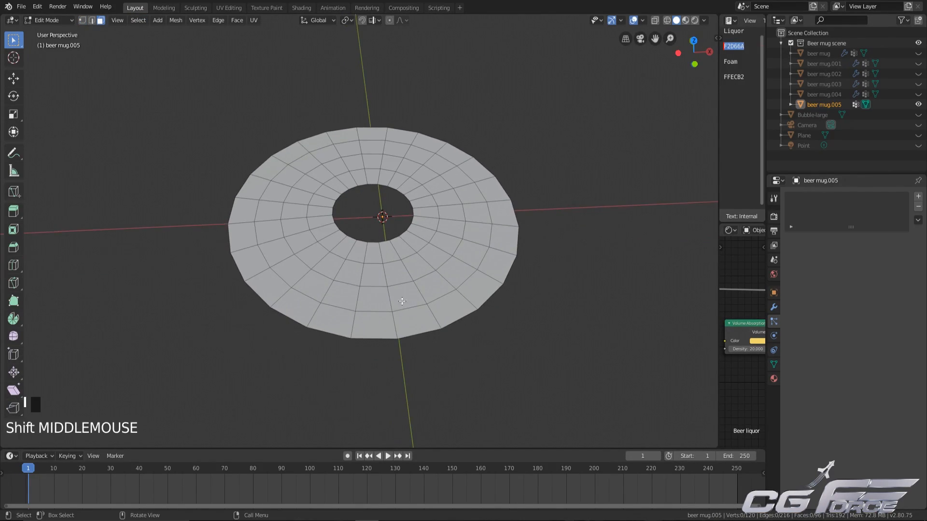
{"action": "key", "text": "a"}
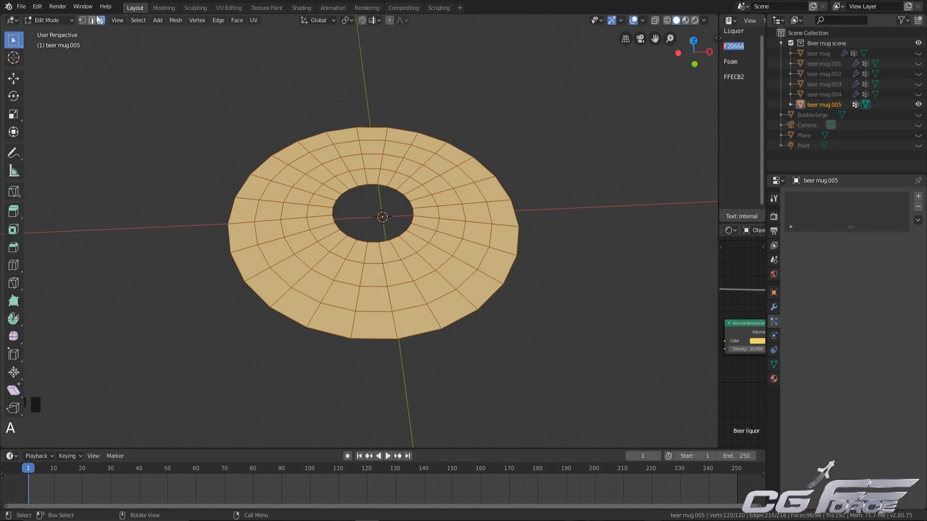
{"action": "left_click", "coordinate": [132, 21]}
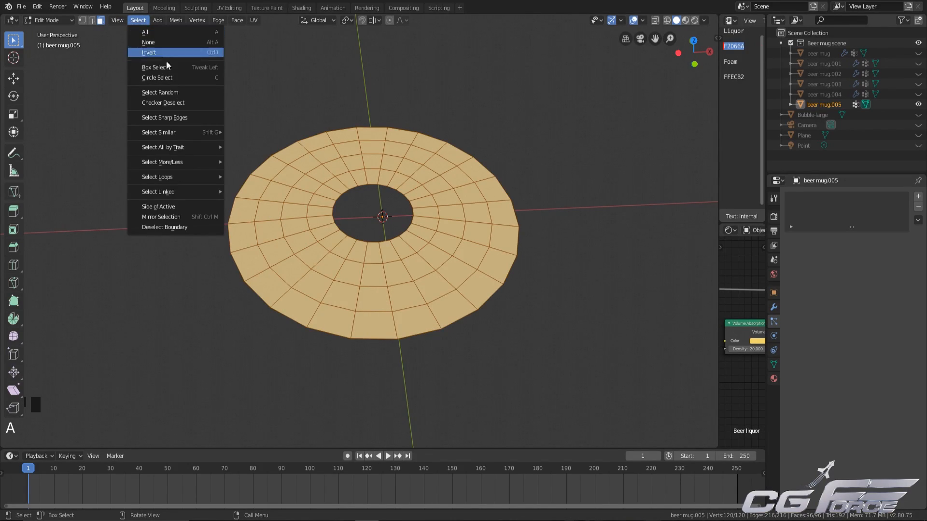
{"action": "left_click", "coordinate": [185, 105]}
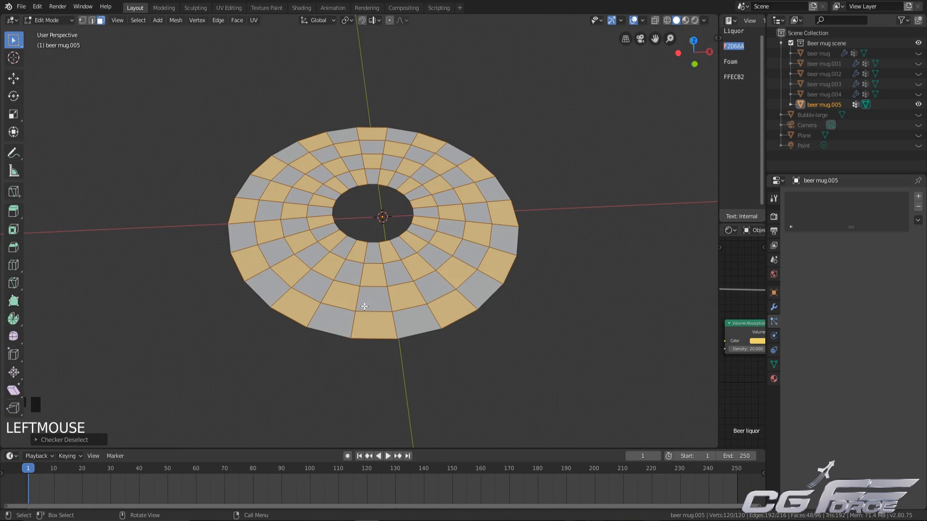
{"action": "key", "text": "x"}
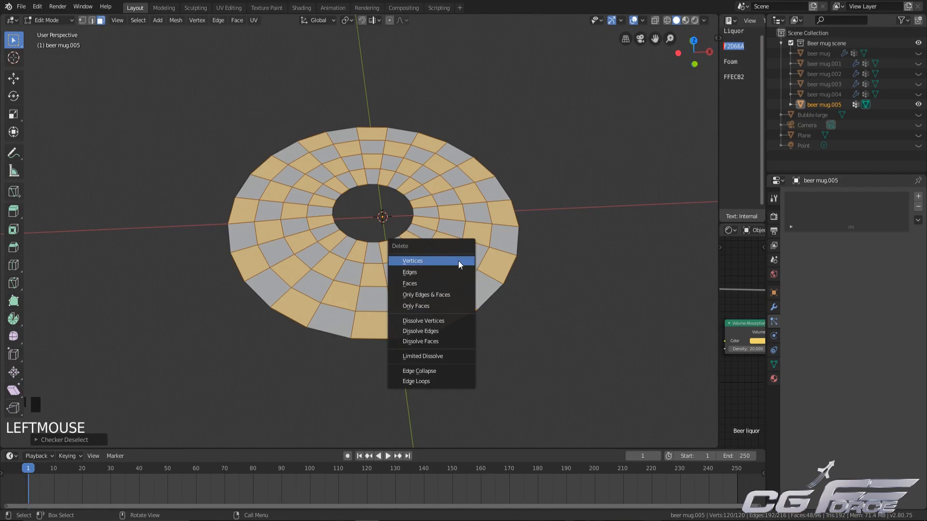
{"action": "left_click", "coordinate": [439, 285]}
{"action": "middle_click_drag", "start_coordinate": [465, 270], "coordinate": [509, 331], "text": "shift"}
{"action": "middle_click_drag", "start_coordinate": [399, 305], "coordinate": [483, 333]}
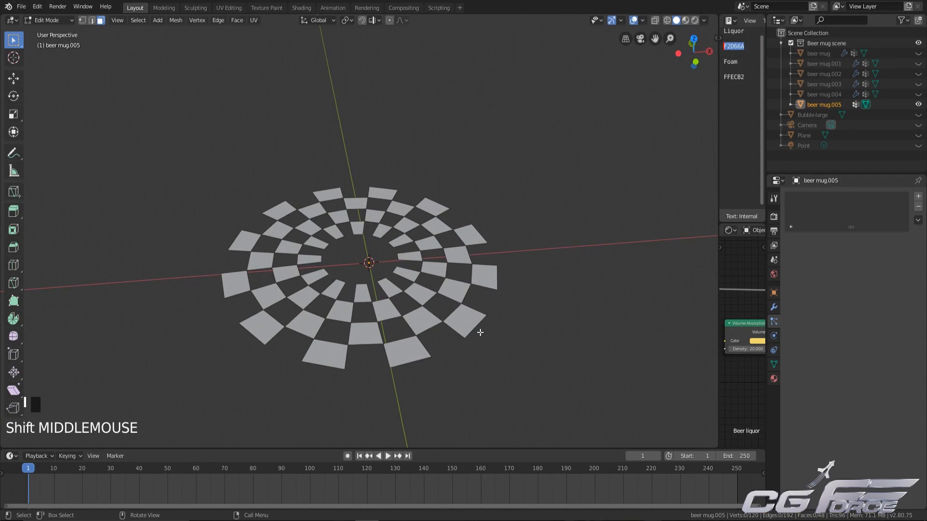
Step: Select all remaining checkered faces and try to thin the selection with another Checker Deselect
{"action": "middle_click_drag", "start_coordinate": [468, 326], "coordinate": [428, 316], "text": "shift"}
{"action": "scroll", "coordinate": [478, 323], "scroll_direction": "down", "scroll_amount": 2}
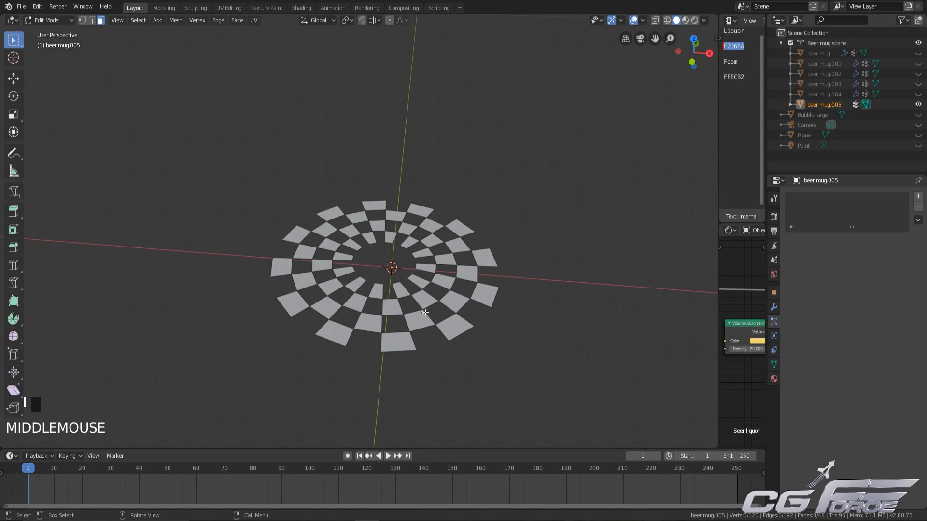
{"action": "key", "text": "a"}
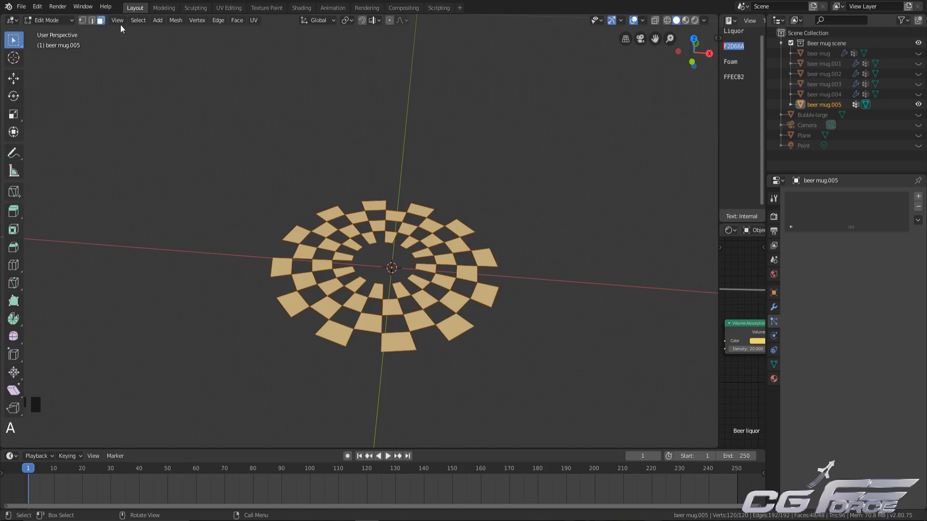
{"action": "left_click", "coordinate": [138, 20]}
{"action": "left_click", "coordinate": [170, 102]}
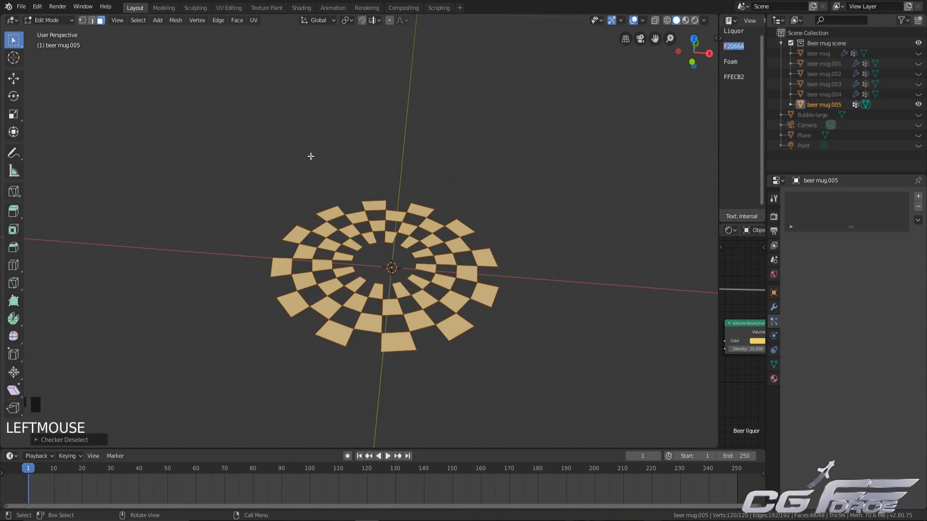
Step: In top view, circle-deselect most of the faces, leaving 16 scattered ones selected, and delete those 16 faces
{"action": "key", "text": "KP_7"}
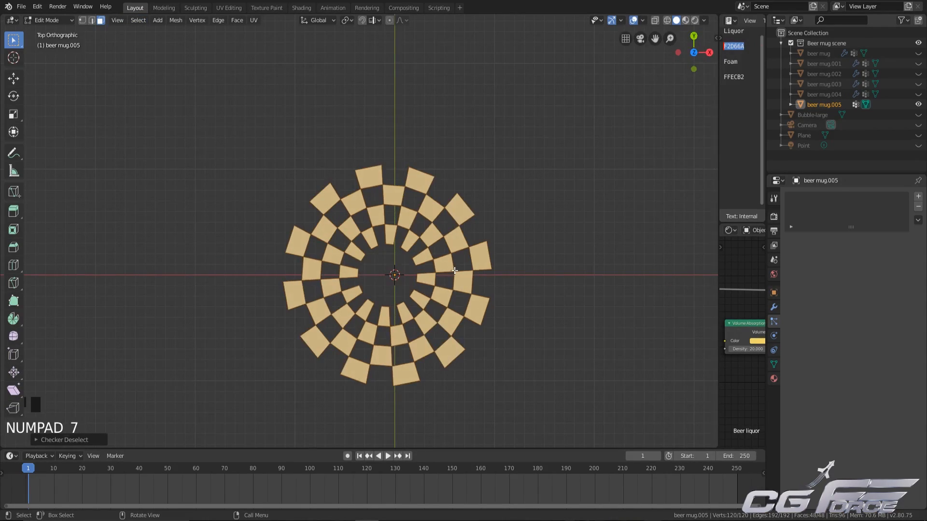
{"action": "key", "text": "c"}
{"action": "scroll", "coordinate": [459, 246], "scroll_direction": "down", "scroll_amount": 10}
{"action": "mouse_move", "coordinate": [425, 252]}
{"action": "middle_mouse_down"}
{"action": "mouse_move", "coordinate": [430, 230]}
{"action": "mouse_move", "coordinate": [333, 260]}
{"action": "mouse_move", "coordinate": [328, 309]}
{"action": "mouse_move", "coordinate": [395, 322]}
{"action": "mouse_move", "coordinate": [475, 268]}
{"action": "mouse_move", "coordinate": [475, 244]}
{"action": "mouse_move", "coordinate": [345, 202]}
{"action": "mouse_move", "coordinate": [363, 282]}
{"action": "middle_mouse_up"}
{"action": "key", "text": "Escape"}
{"action": "key", "text": "x"}
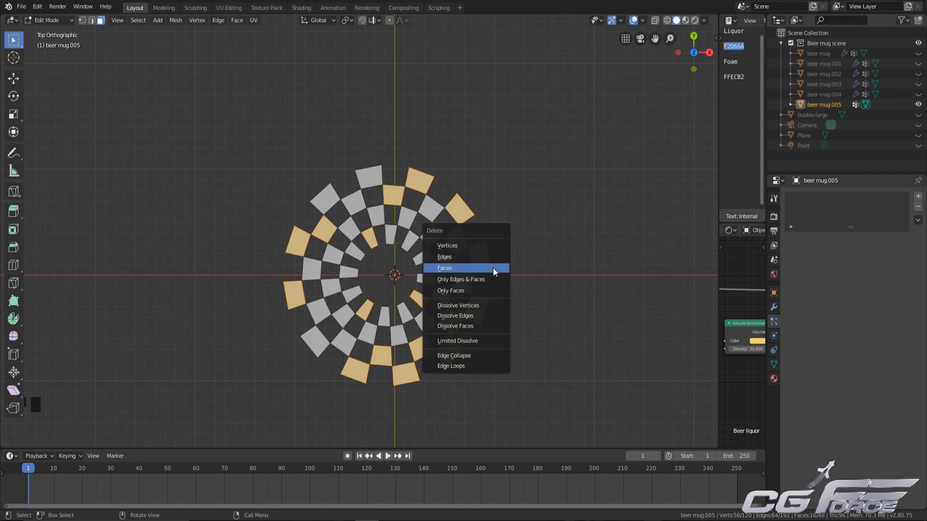
{"action": "left_click", "coordinate": [466, 267]}
{"action": "middle_click_drag", "start_coordinate": [532, 315], "coordinate": [498, 262]}
{"action": "scroll", "coordinate": [308, 231], "scroll_direction": "down", "scroll_amount": 3}
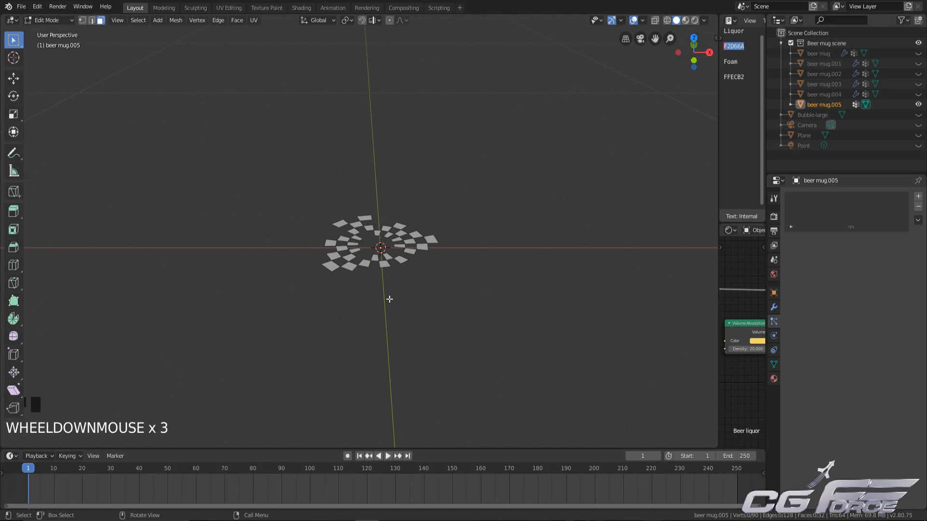
Step: Return the checkered disc to Object Mode and give it a new particle system with settings named "center bubbles"
{"action": "key", "text": "Tab"}
{"action": "middle_click_drag", "start_coordinate": [463, 293], "coordinate": [480, 296], "text": "shift"}
{"action": "scroll", "coordinate": [469, 303], "scroll_direction": "up", "scroll_amount": 3}
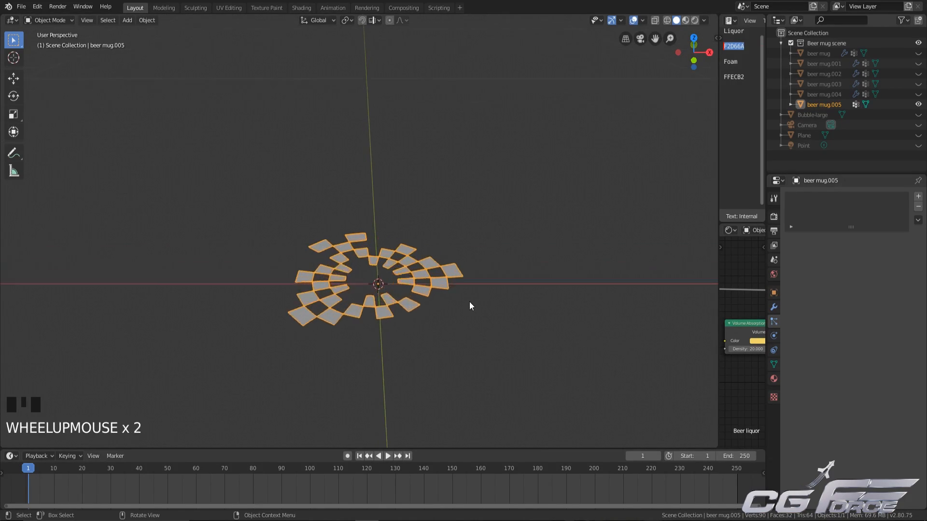
{"action": "left_click", "coordinate": [918, 196]}
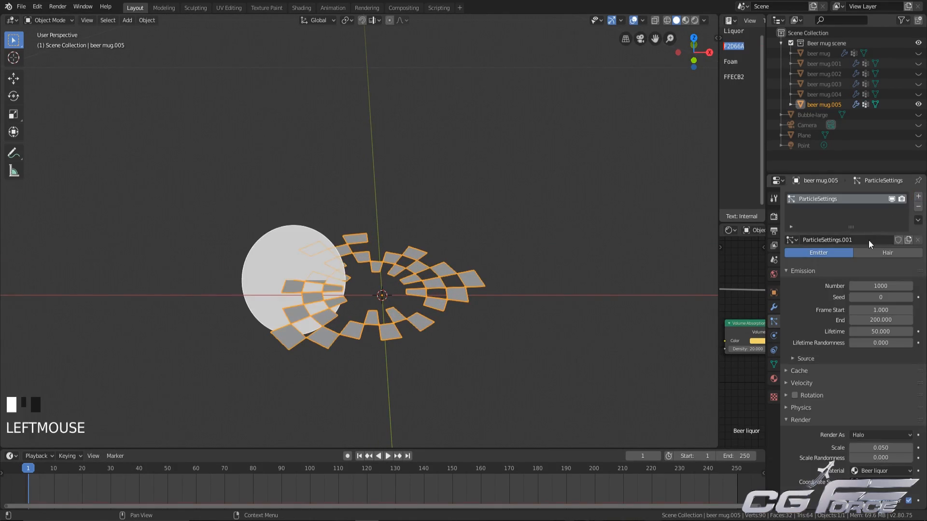
{"action": "type", "text": "center bubbles"}
{"action": "key", "text": "Return"}
{"action": "scroll", "coordinate": [845, 363], "scroll_direction": "down", "scroll_amount": 2}
{"action": "scroll", "coordinate": [846, 363], "scroll_direction": "up", "scroll_amount": 2}
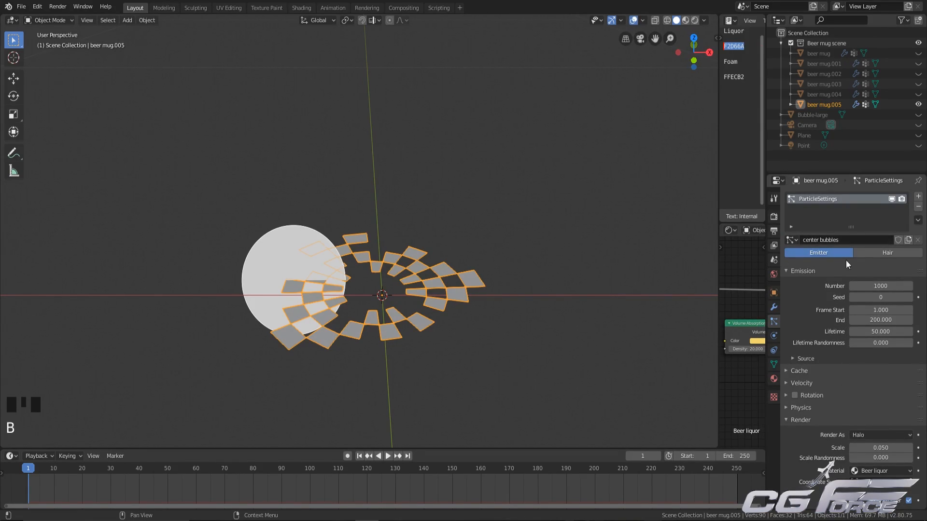
Step: Set the center bubbles' particle number to 10000 and their lifetime to 8
{"action": "left_click", "coordinate": [881, 287]}
{"action": "type", "text": "10000"}
{"action": "key", "text": "Return"}
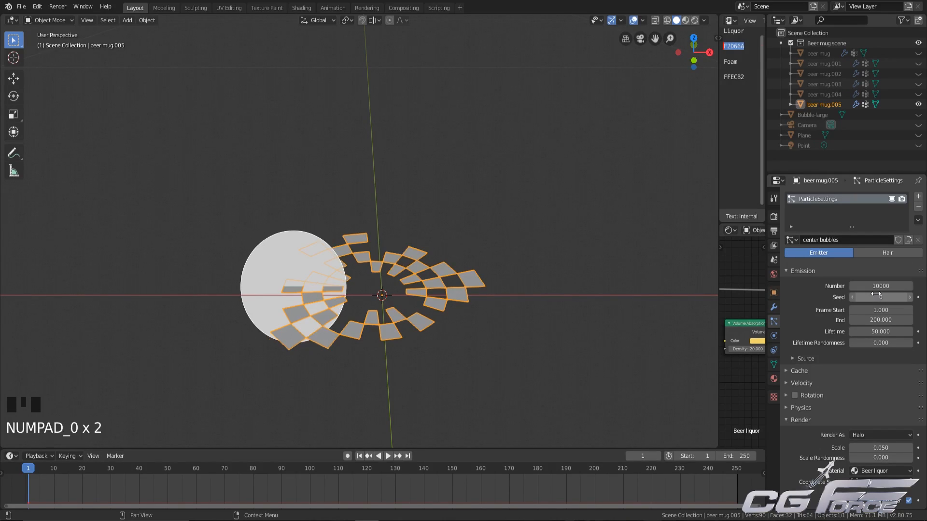
{"action": "left_click", "coordinate": [875, 331]}
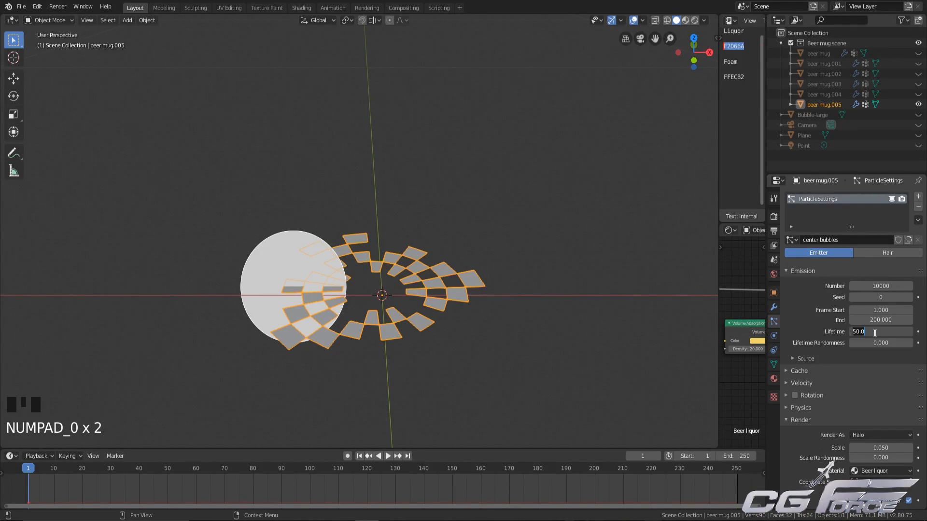
{"action": "type", "text": "8"}
{"action": "left_click", "coordinate": [876, 332]}
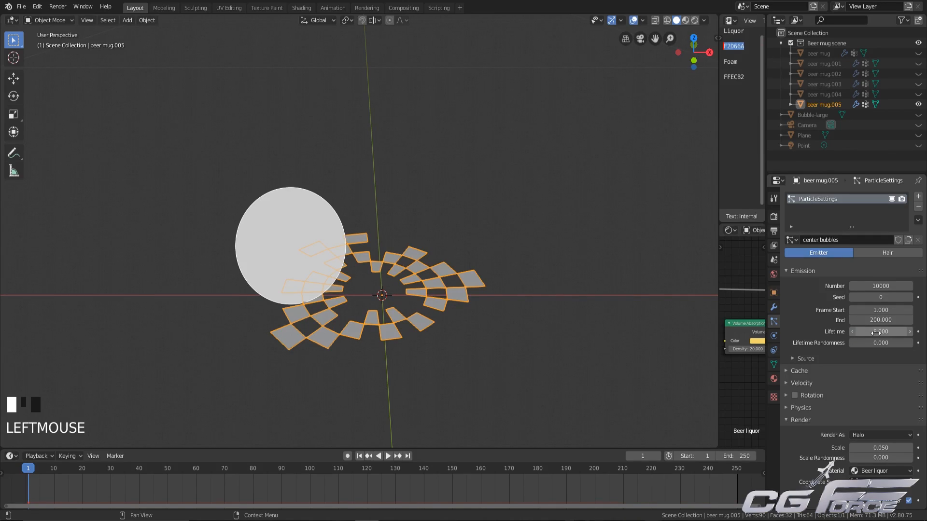
Step: Render the particles as an object, using Bubble-large as the instance object with Object Rotation enabled
{"action": "scroll", "coordinate": [875, 332], "scroll_direction": "down", "scroll_amount": 3}
{"action": "left_click", "coordinate": [874, 374]}
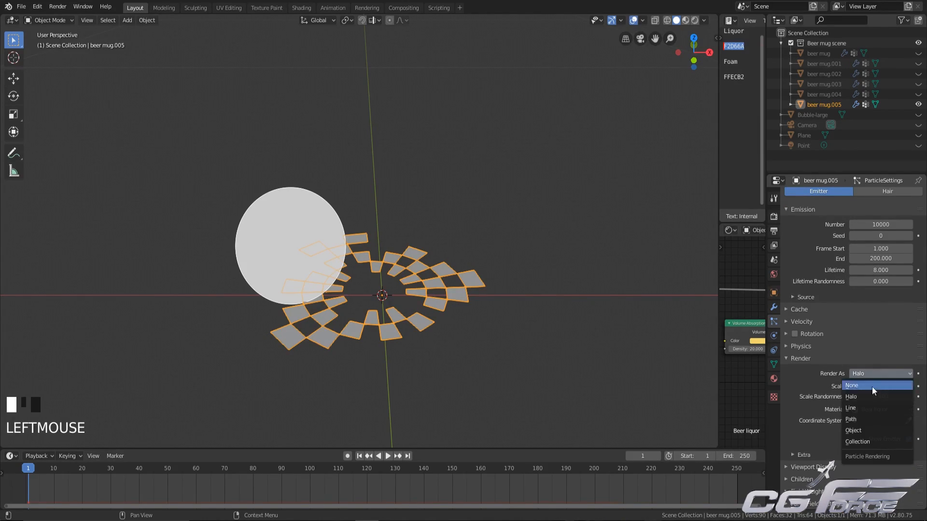
{"action": "left_click", "coordinate": [853, 431]}
{"action": "scroll", "coordinate": [873, 432], "scroll_direction": "down", "scroll_amount": 2}
{"action": "left_click", "coordinate": [861, 407]}
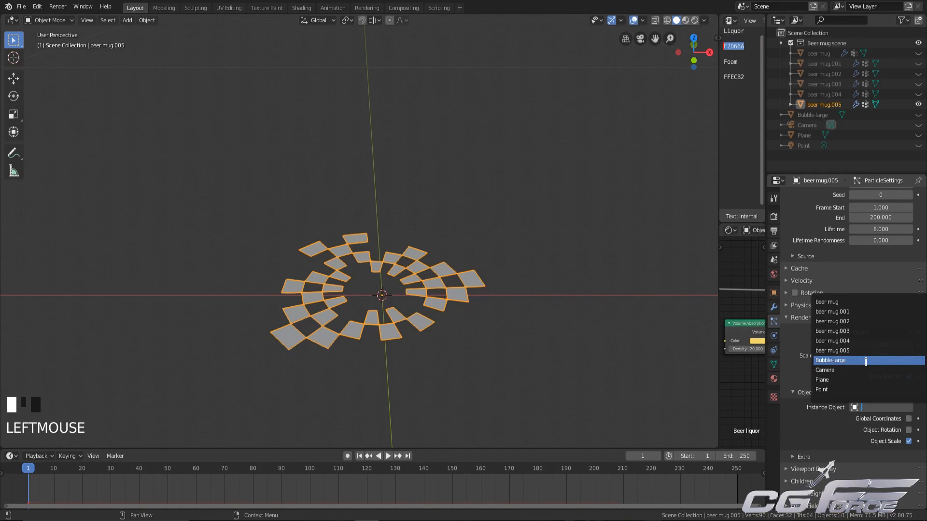
{"action": "left_click", "coordinate": [865, 362]}
{"action": "scroll", "coordinate": [826, 451], "scroll_direction": "down", "scroll_amount": 2}
{"action": "left_click", "coordinate": [909, 391]}
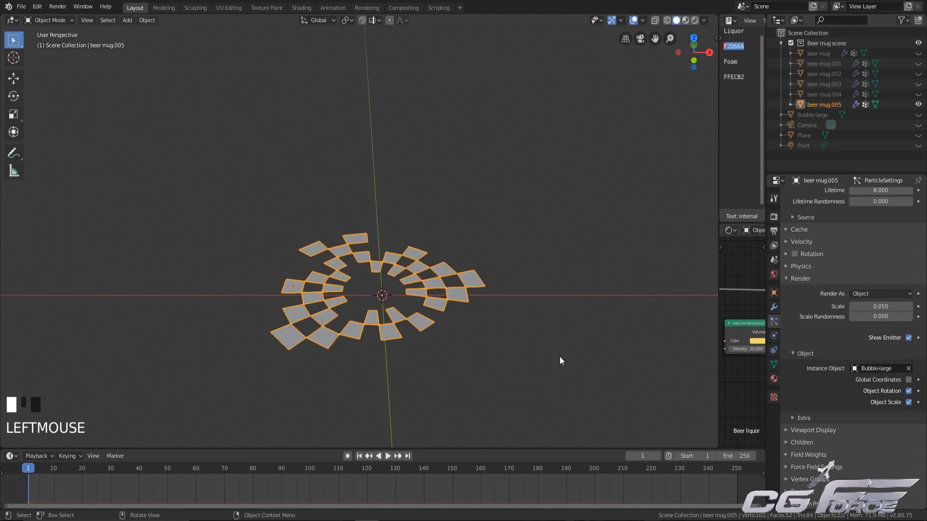
Step: Play the animation to frame 33 and inspect the bubble emission around the disc from several angles
{"action": "key", "text": "space"}
{"action": "middle_click_drag", "start_coordinate": [564, 381], "coordinate": [528, 363]}
{"action": "key", "text": "space"}
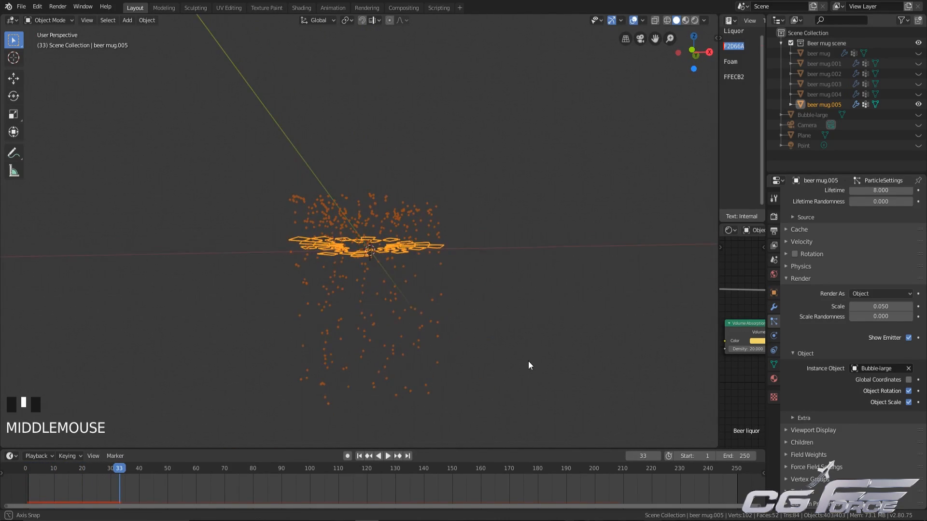
{"action": "scroll", "coordinate": [876, 298], "scroll_direction": "up", "scroll_amount": 6}
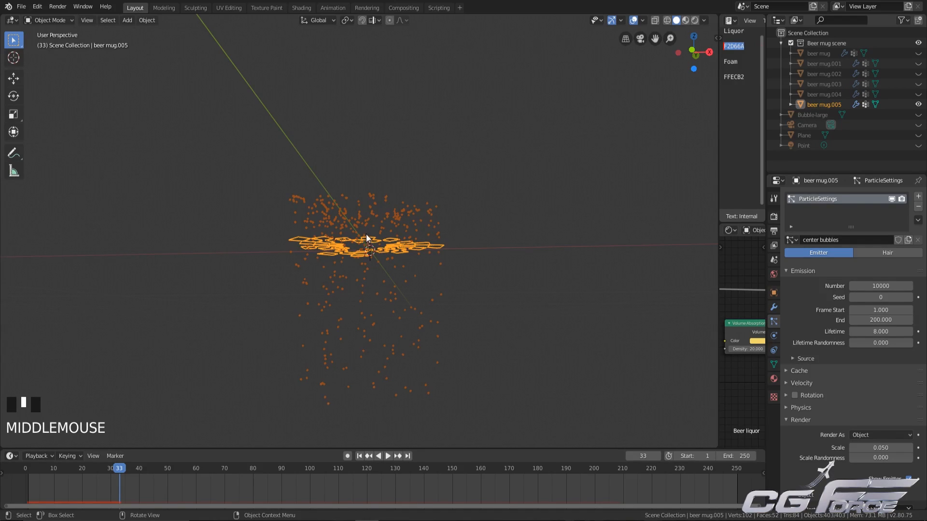
{"action": "middle_click_drag", "start_coordinate": [349, 202], "coordinate": [375, 284]}
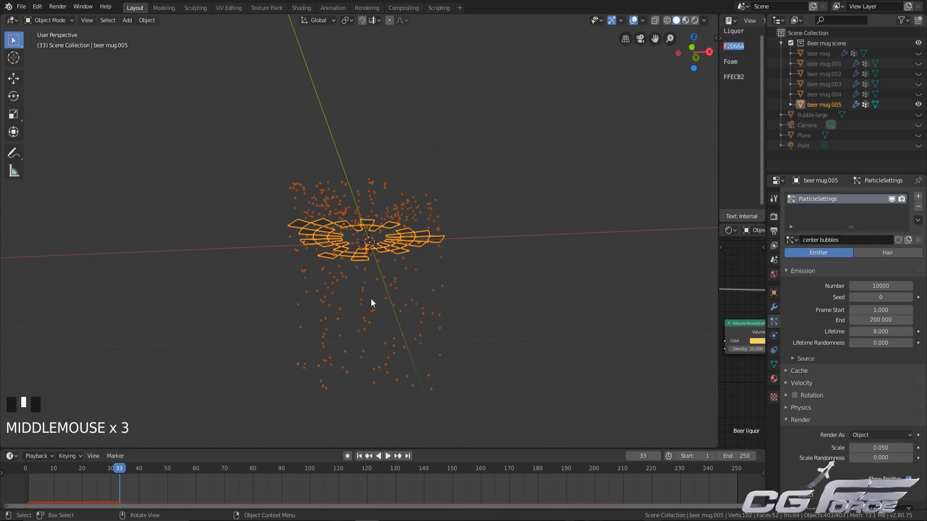
{"action": "middle_click_drag", "start_coordinate": [468, 303], "coordinate": [487, 286]}
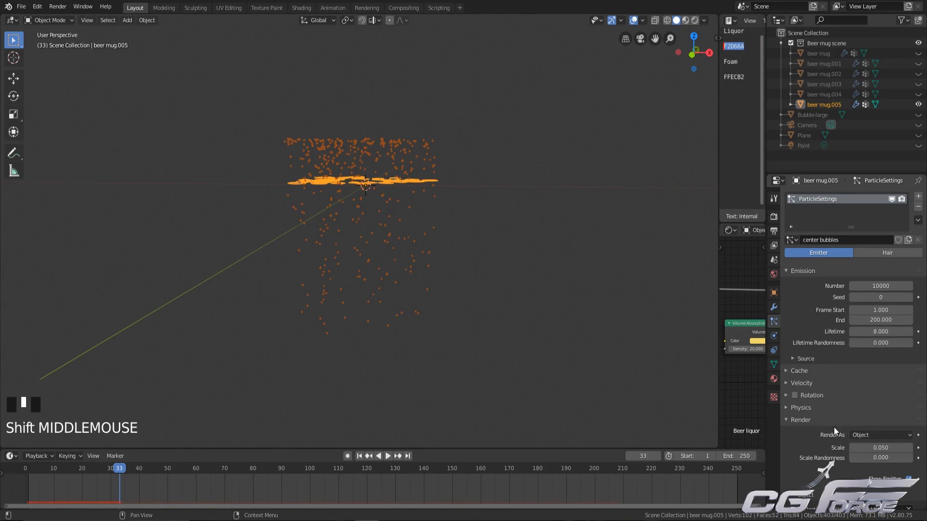
Step: Look through the center bubbles' physics, force field and vertex group settings for the gravity control
{"action": "scroll", "coordinate": [835, 437], "scroll_direction": "down", "scroll_amount": 4}
{"action": "scroll", "coordinate": [835, 437], "scroll_direction": "down", "scroll_amount": 3}
{"action": "left_click", "coordinate": [812, 480]}
{"action": "left_click", "coordinate": [813, 482]}
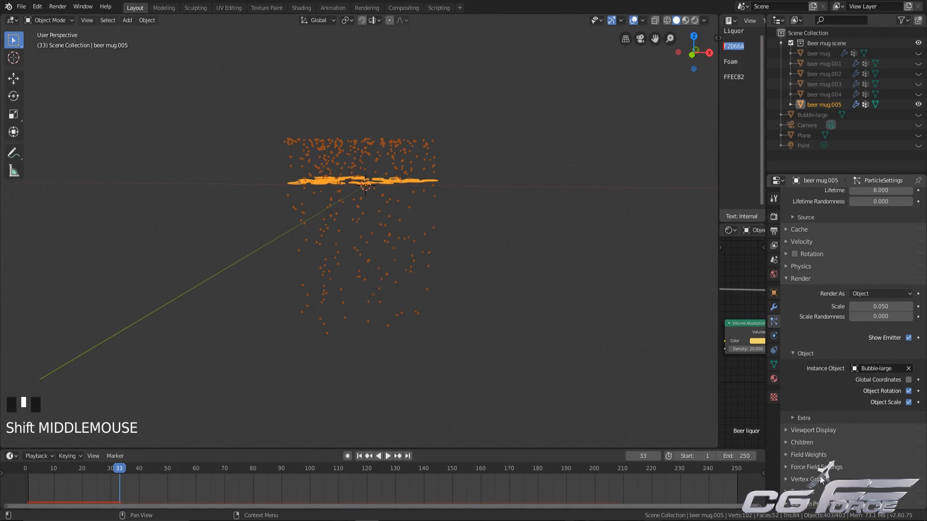
{"action": "left_click", "coordinate": [804, 468]}
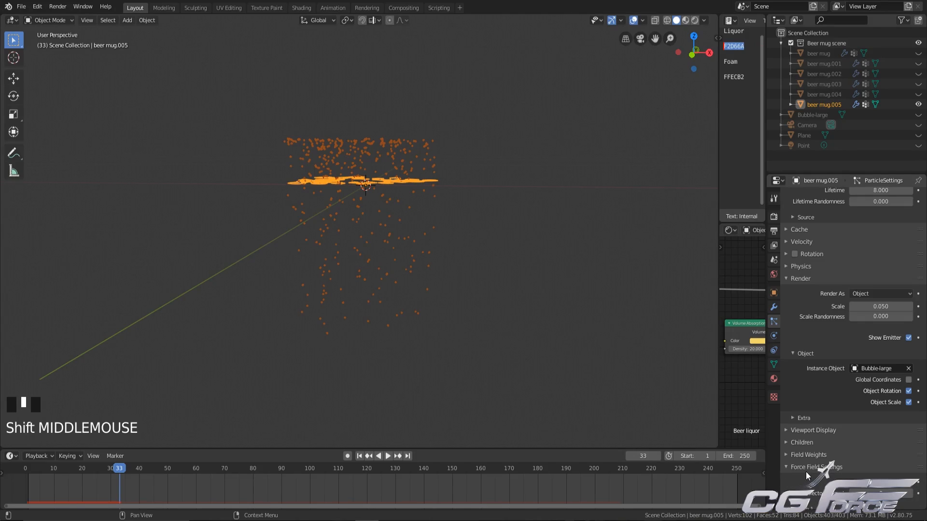
{"action": "scroll", "coordinate": [810, 471], "scroll_direction": "down", "scroll_amount": 6}
{"action": "scroll", "coordinate": [818, 469], "scroll_direction": "up", "scroll_amount": 5}
{"action": "scroll", "coordinate": [819, 462], "scroll_direction": "up", "scroll_amount": 6}
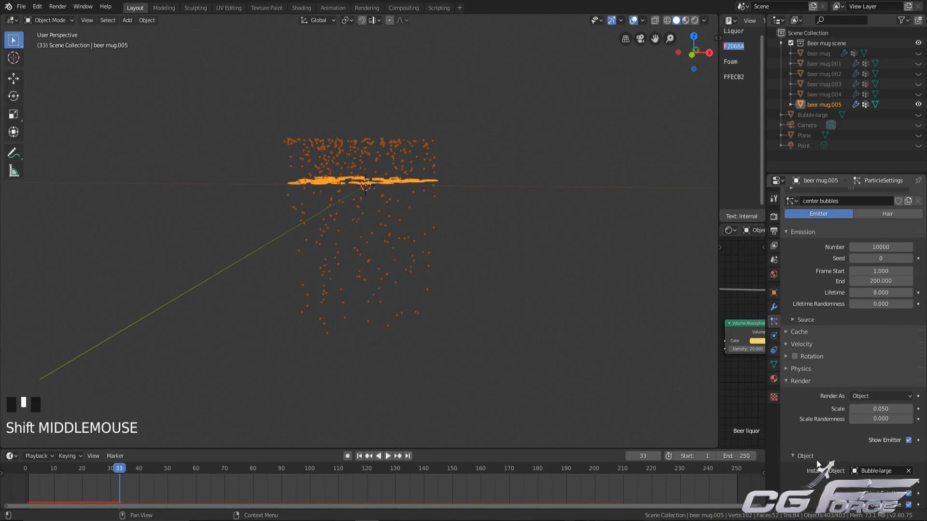
{"action": "left_click", "coordinate": [809, 369]}
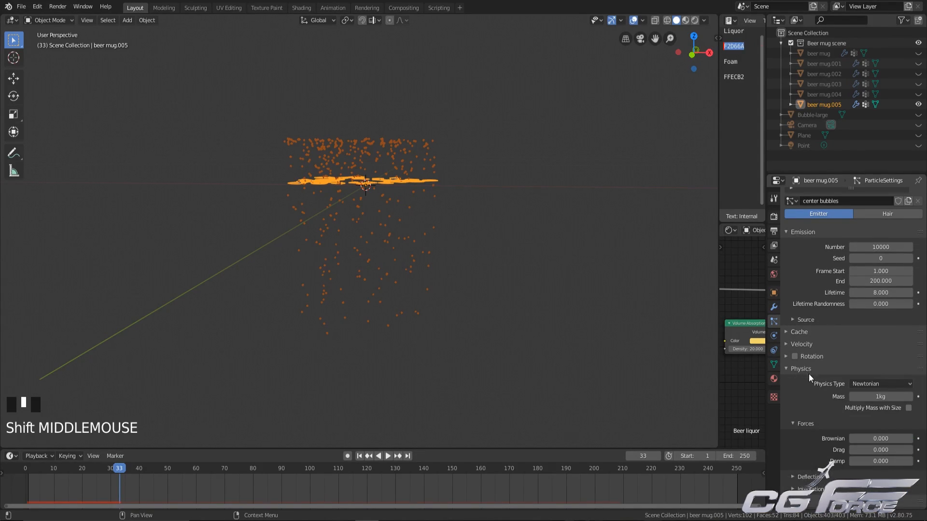
{"action": "left_click", "coordinate": [807, 370]}
{"action": "scroll", "coordinate": [807, 395], "scroll_direction": "down", "scroll_amount": 5}
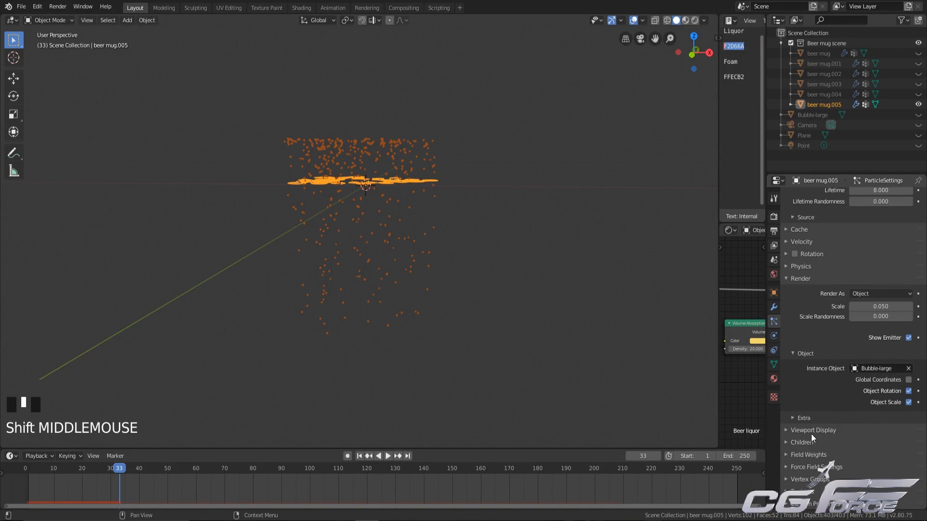
{"action": "left_click", "coordinate": [812, 466]}
{"action": "scroll", "coordinate": [813, 476], "scroll_direction": "down", "scroll_amount": 5}
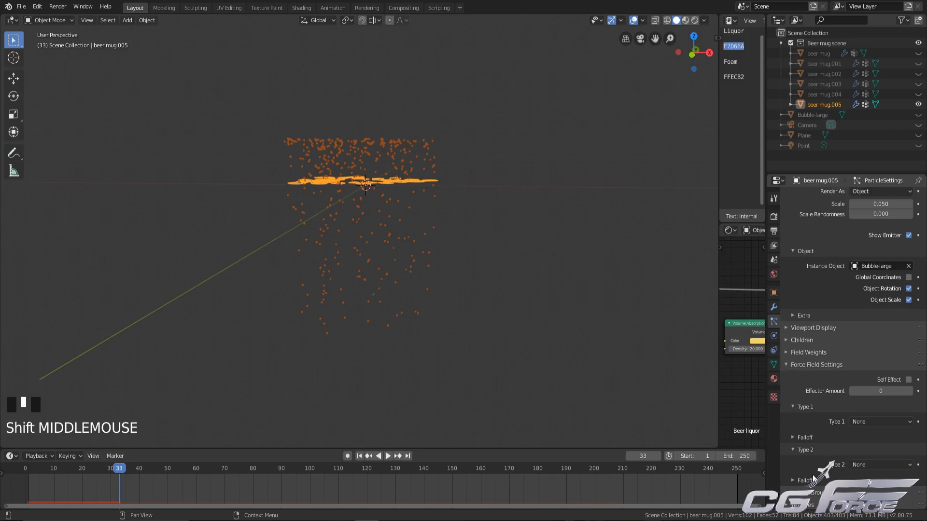
{"action": "scroll", "coordinate": [814, 480], "scroll_direction": "down", "scroll_amount": 5}
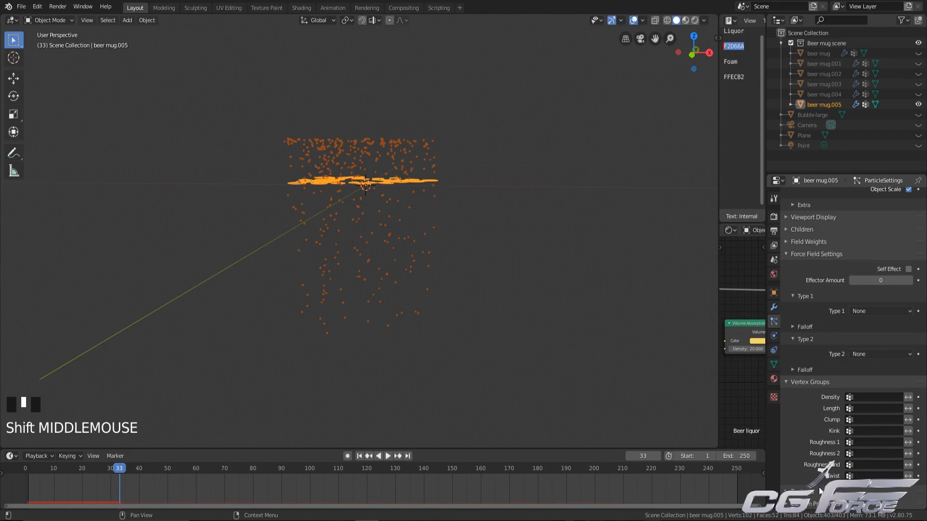
{"action": "scroll", "coordinate": [819, 490], "scroll_direction": "down", "scroll_amount": 1}
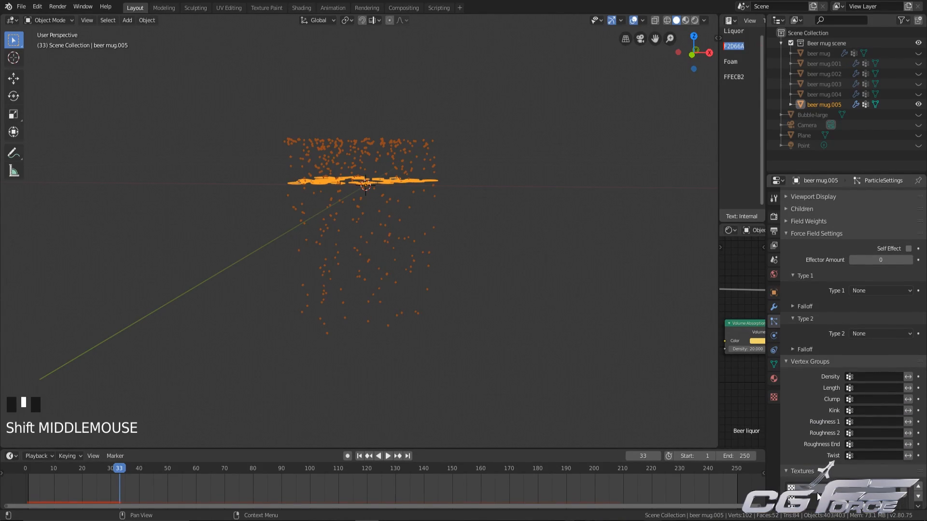
{"action": "scroll", "coordinate": [821, 473], "scroll_direction": "up", "scroll_amount": 4}
{"action": "left_click", "coordinate": [804, 316]}
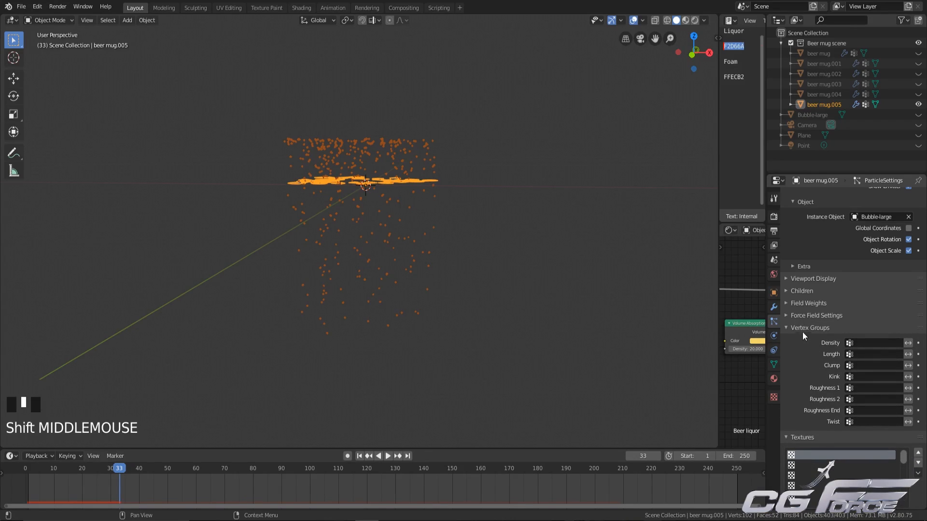
Step: Set the gravity field weight of the center bubbles to a small negative value to make them rise
{"action": "left_click", "coordinate": [805, 315]}
{"action": "left_click", "coordinate": [807, 303]}
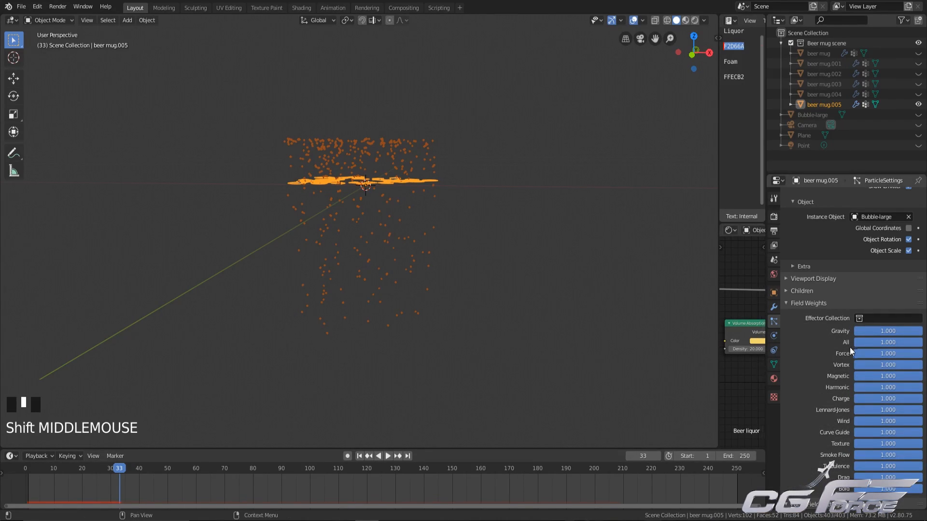
{"action": "left_click", "coordinate": [904, 331]}
{"action": "type", "text": "-0"}
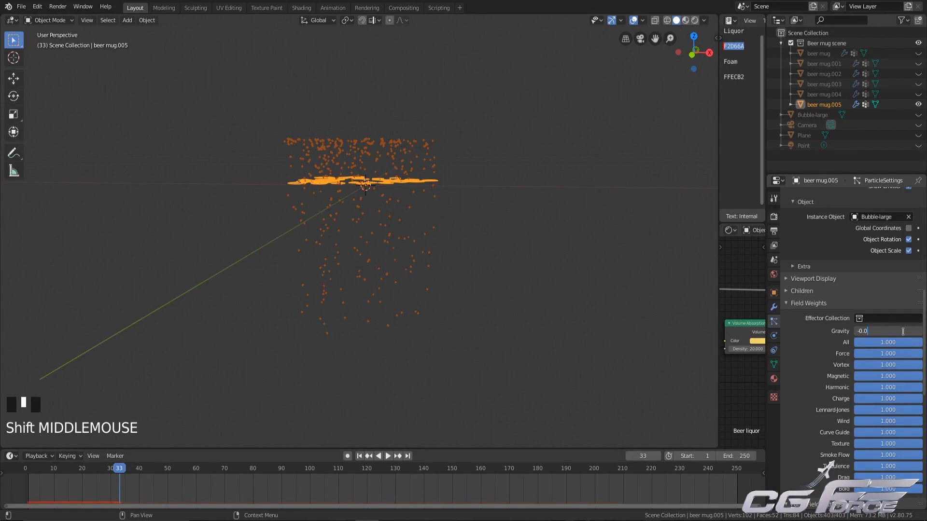
{"action": "left_click", "coordinate": [802, 303]}
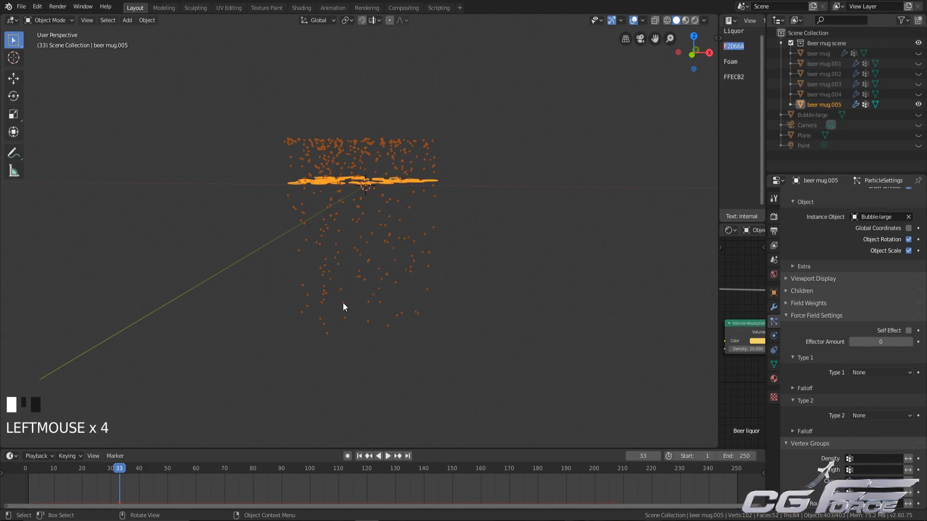
Step: Play the animation from the first frame to check the center bubbles' direction of travel
{"action": "key", "text": "shift+Left"}
{"action": "middle_click_drag", "start_coordinate": [441, 291], "coordinate": [389, 316], "text": "shift"}
{"action": "key", "text": "space"}
{"action": "scroll", "coordinate": [430, 323], "scroll_direction": "down", "scroll_amount": 2}
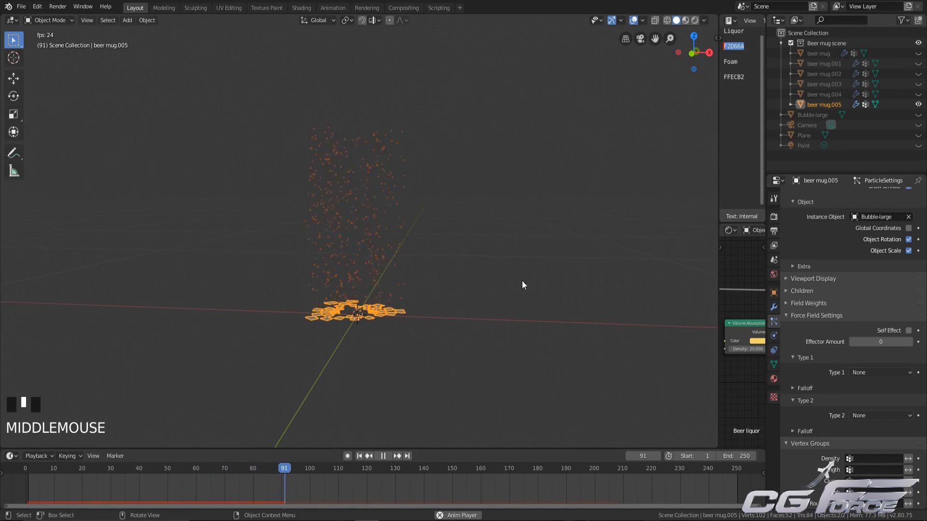
Step: Set the center bubbles' scale randomness to 1 and their render scale to 0.2
{"action": "scroll", "coordinate": [821, 359], "scroll_direction": "up", "scroll_amount": 13}
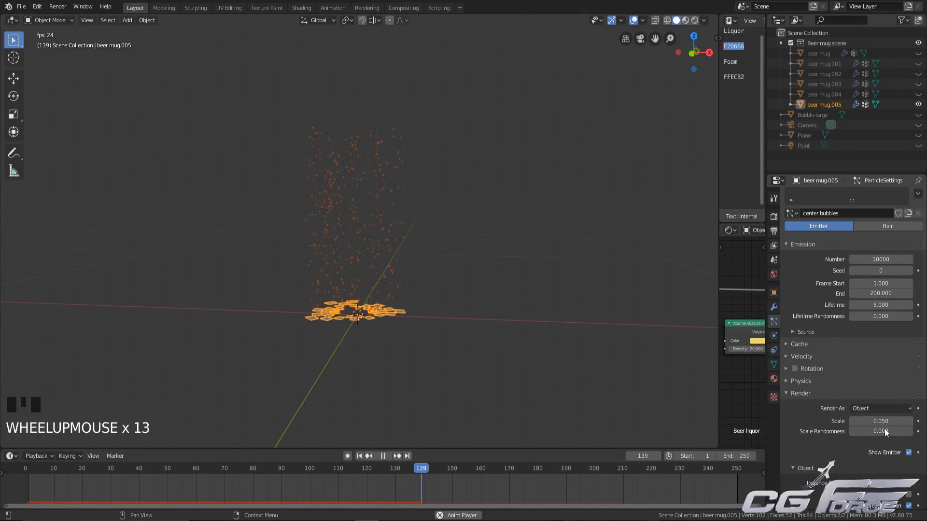
{"action": "left_click", "coordinate": [876, 431]}
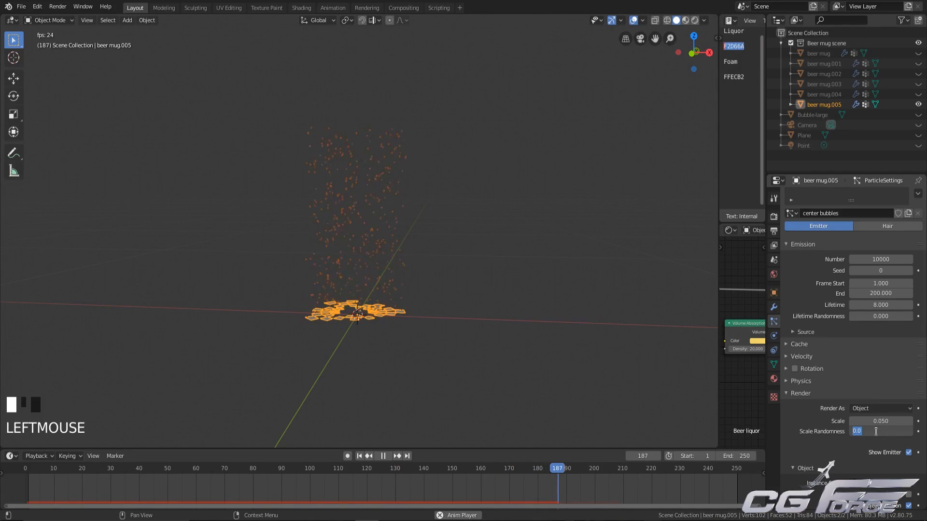
{"action": "type", "text": "1"}
{"action": "key", "text": "Return"}
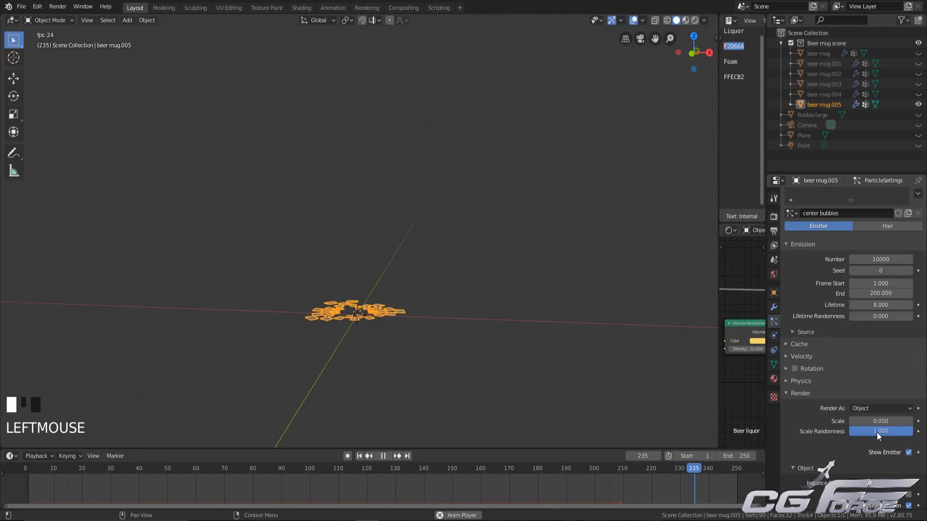
{"action": "left_click", "coordinate": [858, 423]}
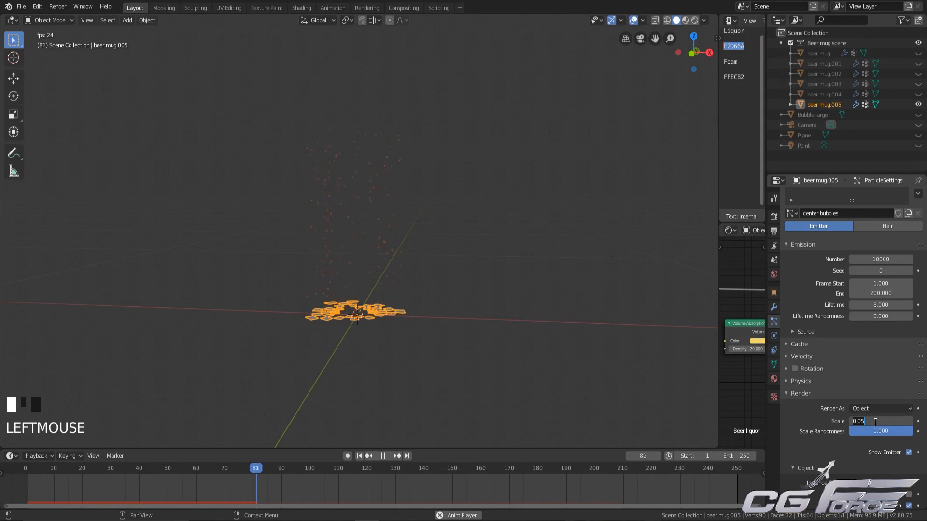
{"action": "type", "text": "0.2"}
{"action": "key", "text": "Return"}
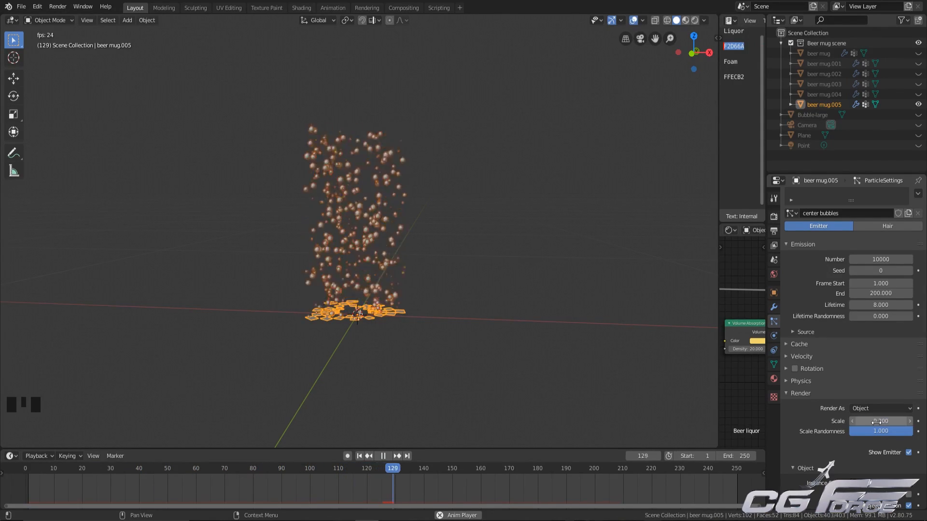
{"action": "left_click", "coordinate": [883, 421]}
{"action": "key", "text": "Return"}
Step: Deselect the disc, replay the animation from the start to frame 16 and inspect the enlarged bubbles
{"action": "left_click", "coordinate": [525, 246]}
{"action": "scroll", "coordinate": [399, 258], "scroll_direction": "up", "scroll_amount": 2}
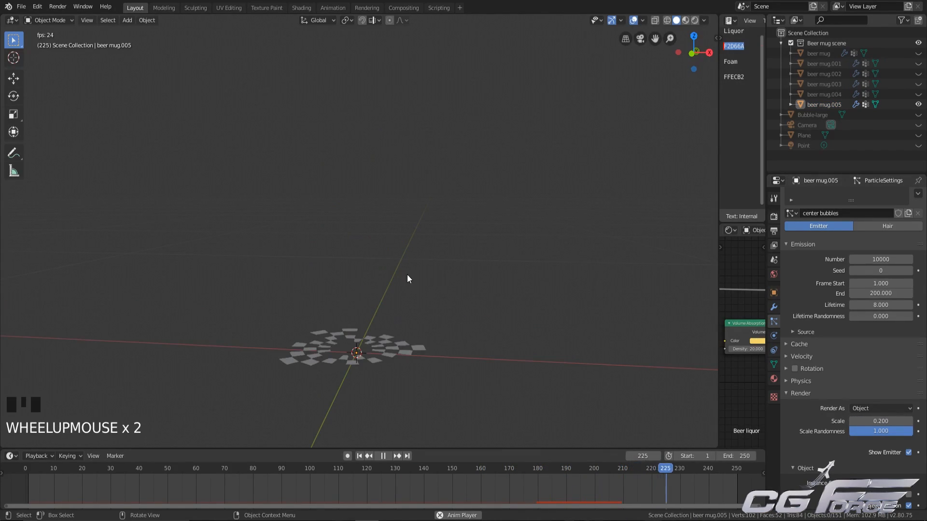
{"action": "key", "text": "space"}
{"action": "key", "text": "shift+Left"}
{"action": "key", "text": "space"}
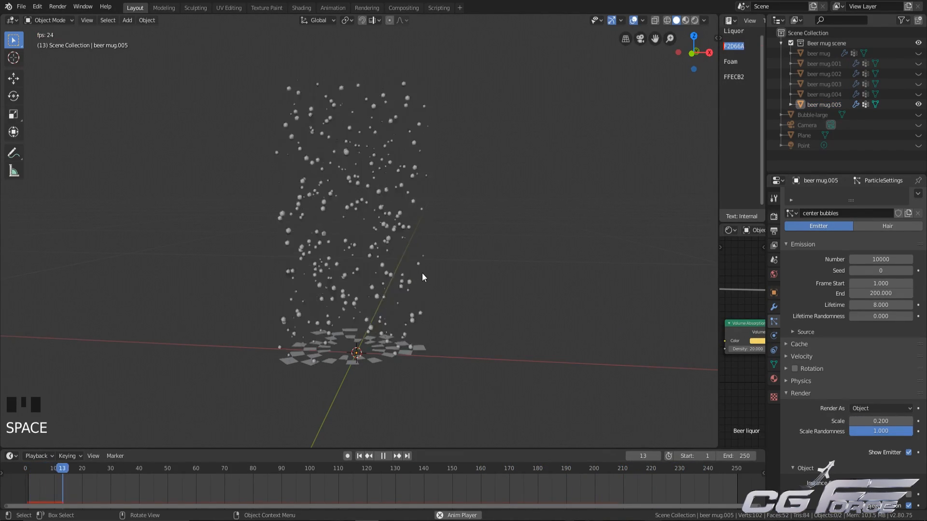
{"action": "key", "text": "space"}
{"action": "middle_click_drag", "start_coordinate": [409, 274], "coordinate": [448, 281]}
{"action": "scroll", "coordinate": [408, 293], "scroll_direction": "down", "scroll_amount": 3}
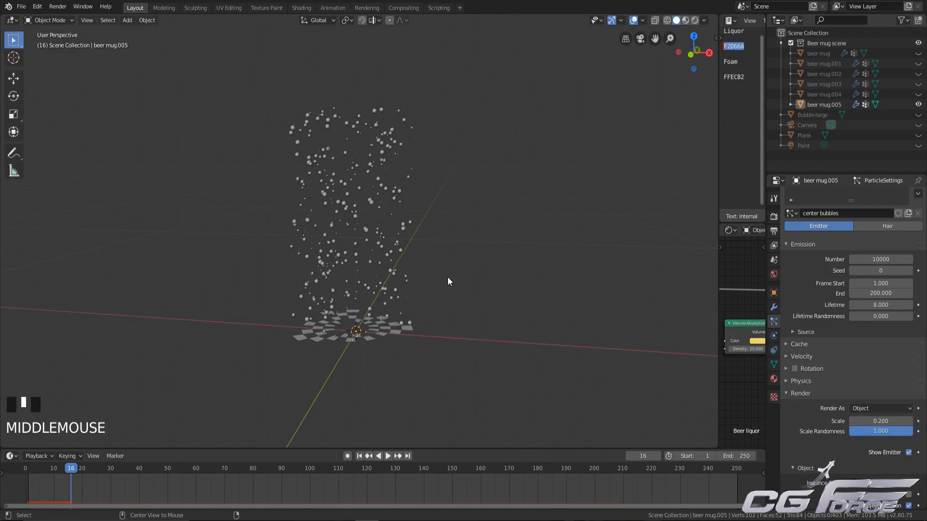
Step: Reveal all hidden scene objects and hide only the camera again
{"action": "key", "text": "alt+h"}
{"action": "scroll", "coordinate": [447, 277], "scroll_direction": "down", "scroll_amount": 5}
{"action": "left_click", "coordinate": [637, 141]}
{"action": "scroll", "coordinate": [369, 266], "scroll_direction": "down", "scroll_amount": 2}
{"action": "mouse_move", "coordinate": [367, 237]}
{"action": "middle_mouse_down", "text": "shift"}
{"action": "mouse_move", "coordinate": [355, 288]}
{"action": "mouse_move", "coordinate": [376, 266]}
{"action": "mouse_move", "coordinate": [347, 268]}
{"action": "mouse_move", "coordinate": [373, 228]}
{"action": "middle_mouse_up", "text": "shift"}
{"action": "scroll", "coordinate": [355, 289], "scroll_direction": "up", "scroll_amount": 2}
{"action": "scroll", "coordinate": [327, 130], "scroll_direction": "up", "scroll_amount": 2}
{"action": "left_click", "coordinate": [327, 129]}
{"action": "key", "text": "h"}
Step: In front wireframe view, select the top, center and bottom bubble emitter discs together, then return to solid shading
{"action": "scroll", "coordinate": [314, 268], "scroll_direction": "up", "scroll_amount": 2}
{"action": "key", "text": "KP_1"}
{"action": "key", "text": "shift+z"}
{"action": "scroll", "coordinate": [353, 292], "scroll_direction": "up", "scroll_amount": 3}
{"action": "middle_click_drag", "start_coordinate": [353, 292], "coordinate": [346, 204], "text": "shift"}
{"action": "left_click", "coordinate": [334, 191]}
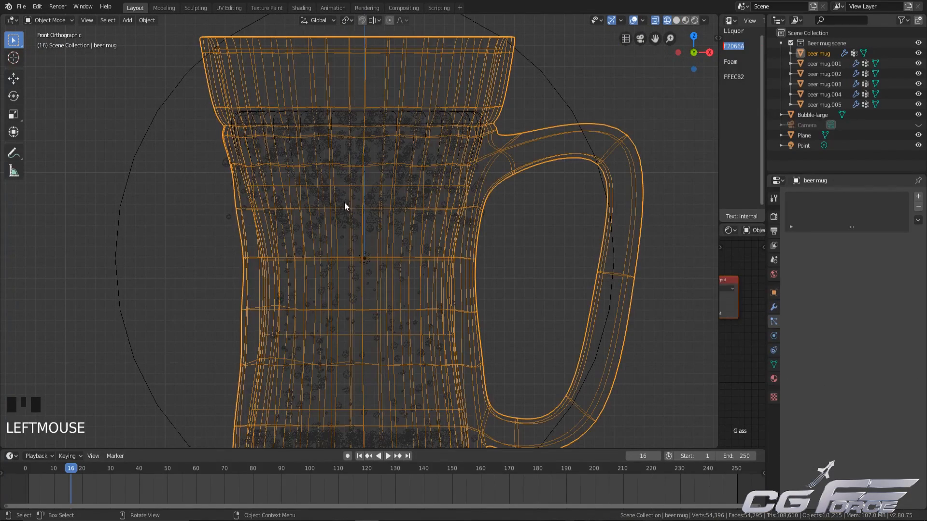
{"action": "left_click", "coordinate": [345, 201]}
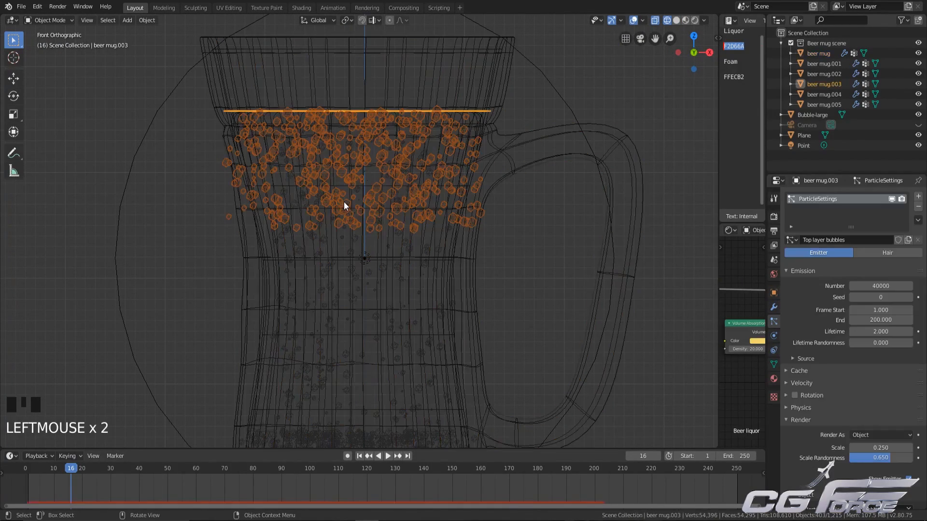
{"action": "left_click", "coordinate": [346, 271], "text": "shift"}
{"action": "middle_click_drag", "start_coordinate": [427, 317], "coordinate": [387, 326], "text": "shift"}
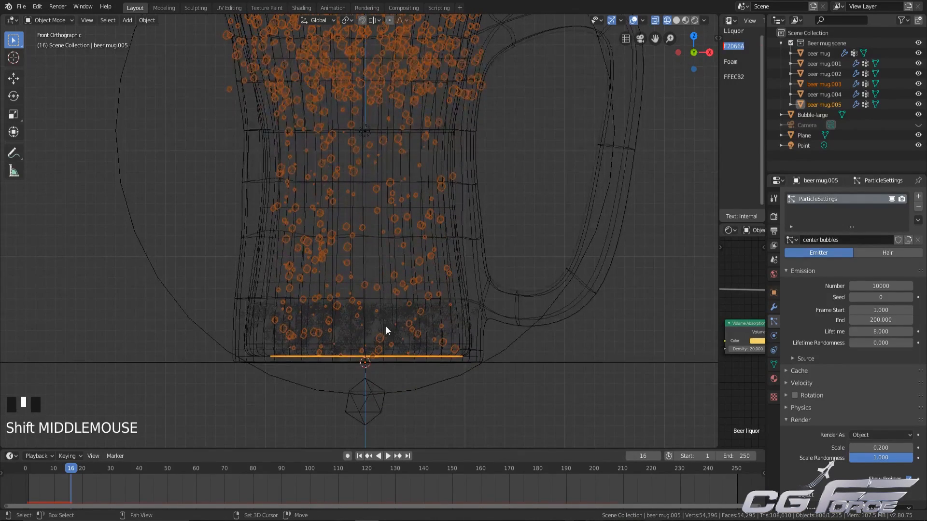
{"action": "left_click", "coordinate": [377, 306], "text": "shift"}
{"action": "scroll", "coordinate": [415, 297], "scroll_direction": "down", "scroll_amount": 2}
{"action": "key", "text": "shift+z"}
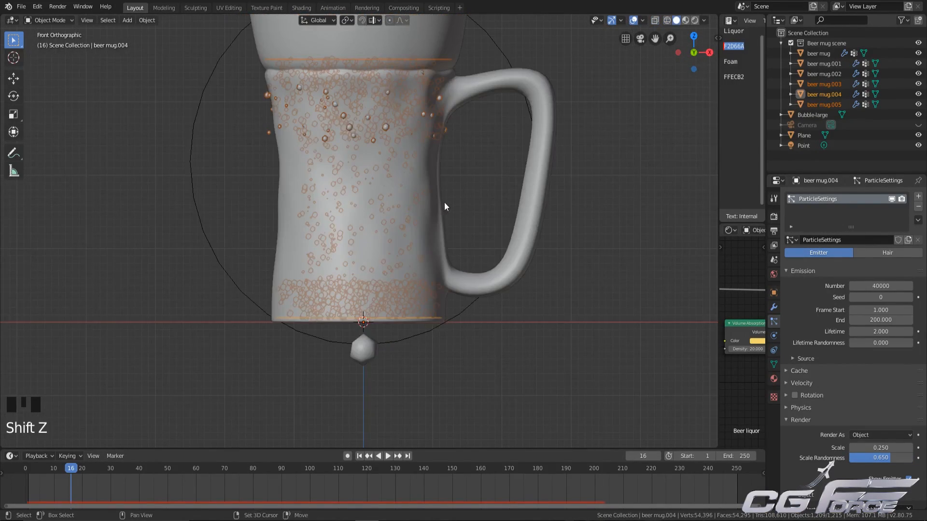
{"action": "middle_click_drag", "start_coordinate": [444, 203], "coordinate": [498, 246], "text": "shift"}
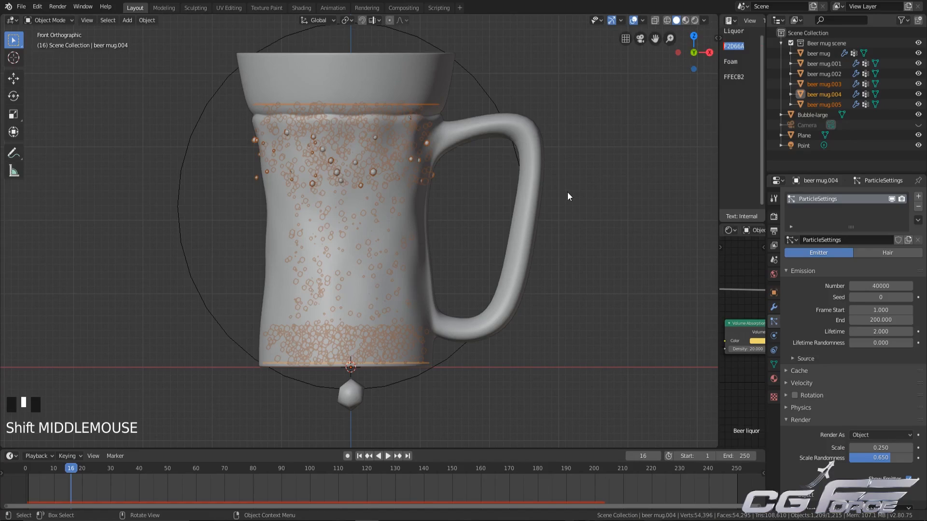
Step: Scale the three selected emitter discs down twice with Z locked to pull the bubbles inside the glass
{"action": "key", "text": "s"}
{"action": "left_click", "coordinate": [539, 193]}
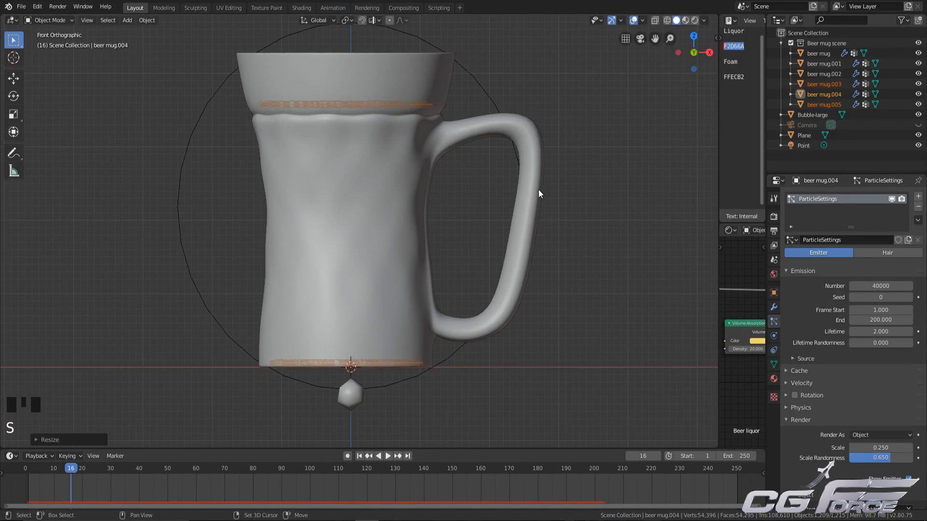
{"action": "key", "text": "shift+z"}
{"action": "key", "text": "s"}
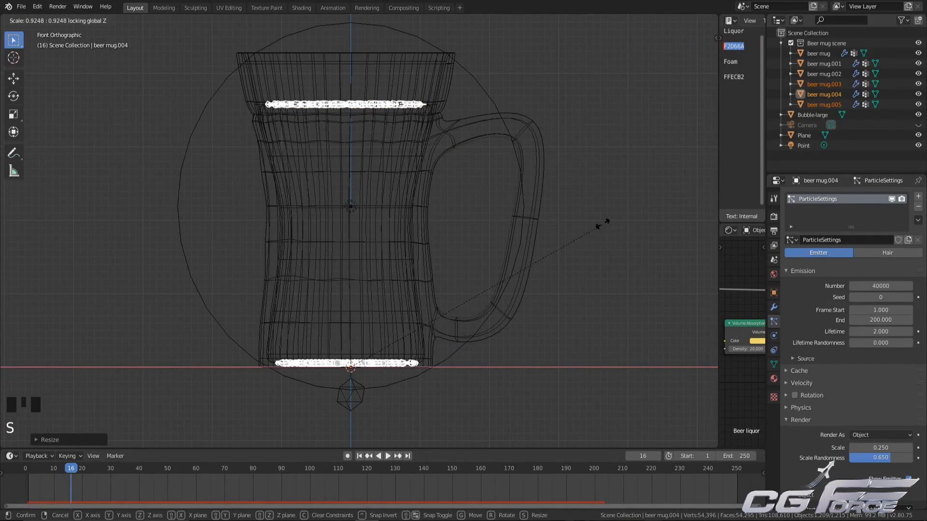
{"action": "left_click", "coordinate": [595, 222]}
Step: Play the animation to frame 27 and compare the bubbles with the mug walls in solid and wireframe shading
{"action": "key", "text": "space"}
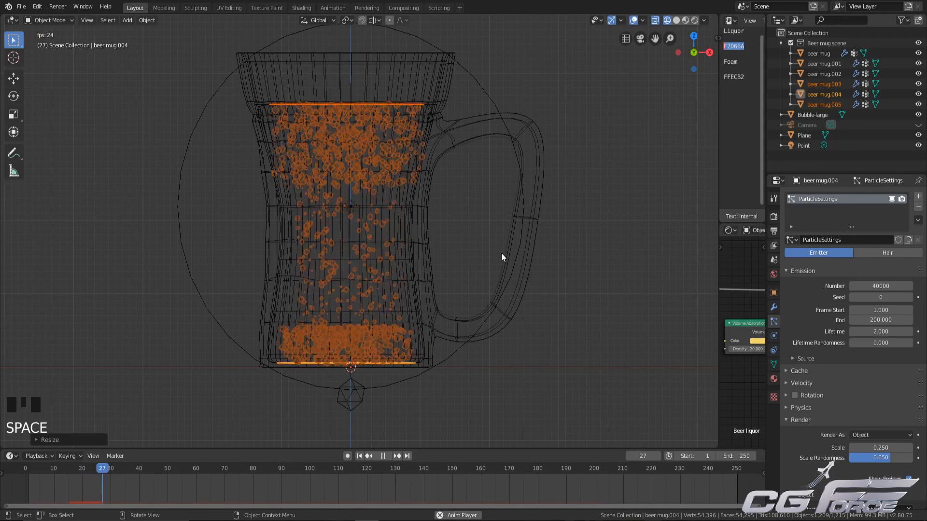
{"action": "key", "text": "space"}
{"action": "key", "text": "shift+z"}
{"action": "mouse_move", "coordinate": [501, 253]}
{"action": "middle_mouse_down"}
{"action": "mouse_move", "coordinate": [528, 263]}
{"action": "mouse_move", "coordinate": [495, 234]}
{"action": "middle_mouse_up"}
{"action": "key", "text": "shift+z"}
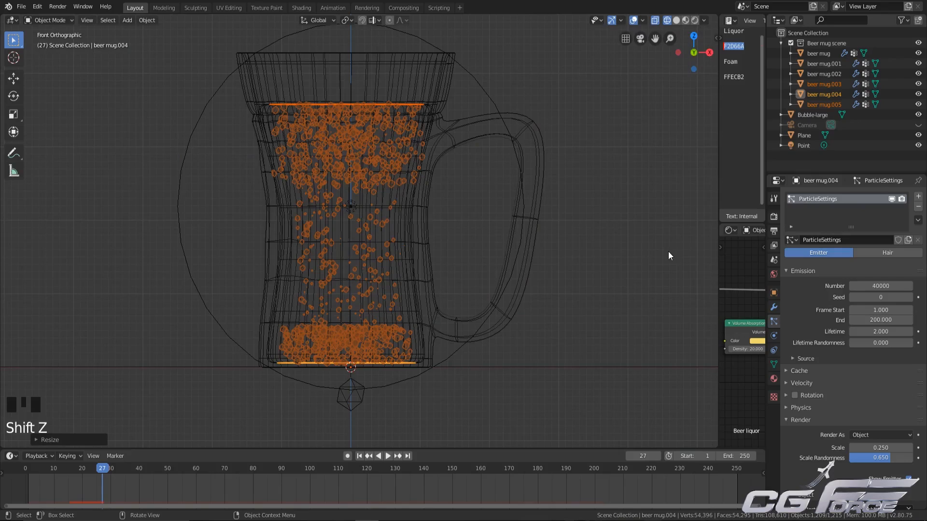
Step: Shrink the three emitter discs slightly further and replay the animation from the start to frame 53 in solid shading
{"action": "key", "text": "s"}
{"action": "left_click", "coordinate": [651, 256]}
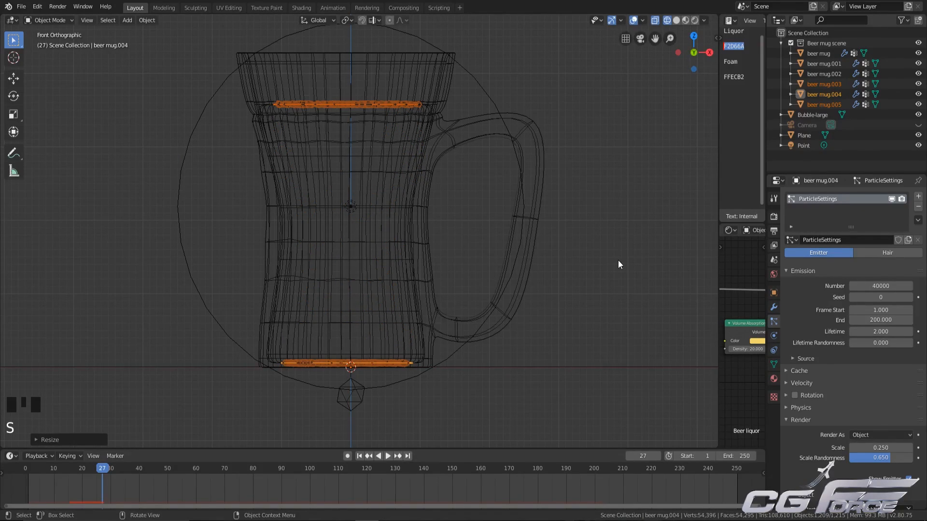
{"action": "key", "text": "shift+Left"}
{"action": "key", "text": "space"}
{"action": "key", "text": "shift+z"}
{"action": "mouse_move", "coordinate": [626, 257]}
{"action": "middle_mouse_down"}
{"action": "mouse_move", "coordinate": [573, 286]}
{"action": "mouse_move", "coordinate": [473, 283]}
{"action": "mouse_move", "coordinate": [438, 252]}
{"action": "mouse_move", "coordinate": [472, 294]}
{"action": "mouse_move", "coordinate": [459, 342]}
{"action": "mouse_move", "coordinate": [440, 269]}
{"action": "mouse_move", "coordinate": [421, 262]}
{"action": "mouse_move", "coordinate": [433, 257]}
{"action": "middle_mouse_up"}
{"action": "key", "text": "space"}
Step: Switch to the camera view and save the file
{"action": "key", "text": "KP_0"}
{"action": "key", "text": "ctrl+s"}
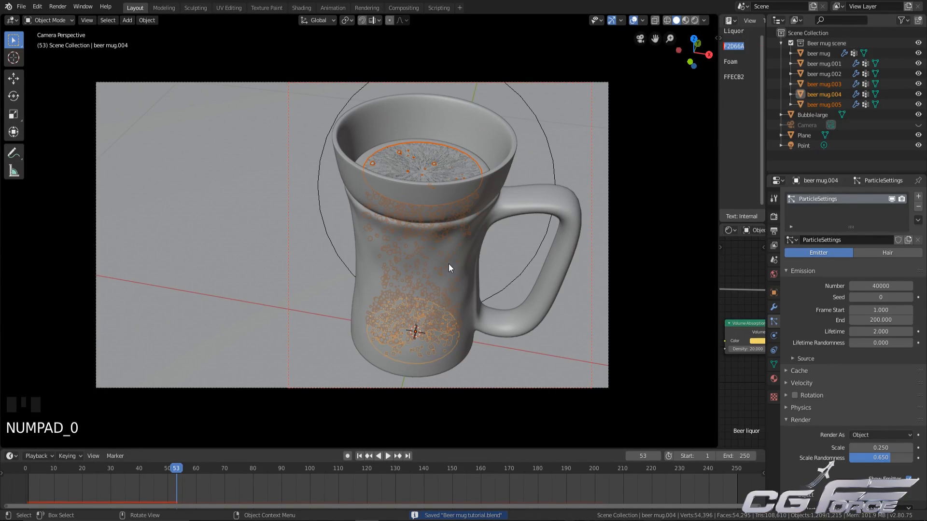
Step: Preview the mug with its bubbles in rendered shading within the render region, then return to solid shading
{"action": "key", "text": "ctrl+b"}
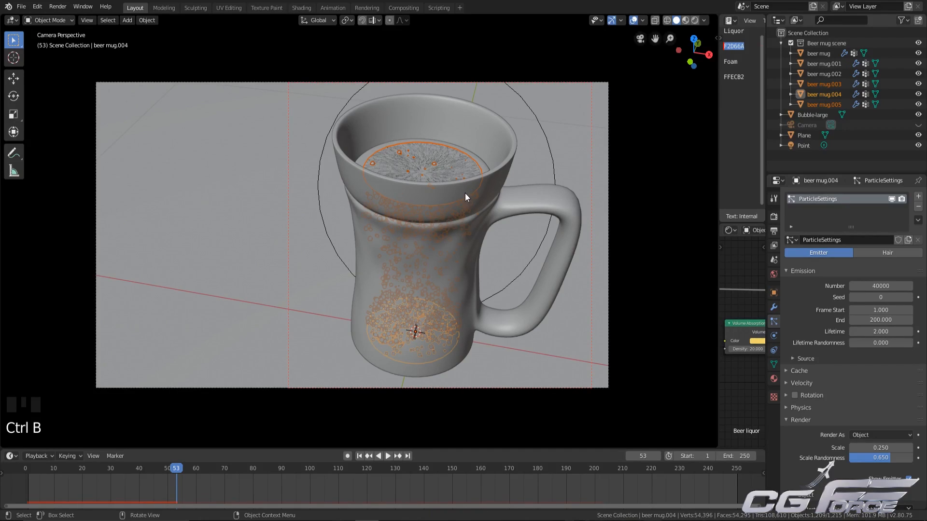
{"action": "key", "text": "z"}
{"action": "left_click", "coordinate": [459, 141]}
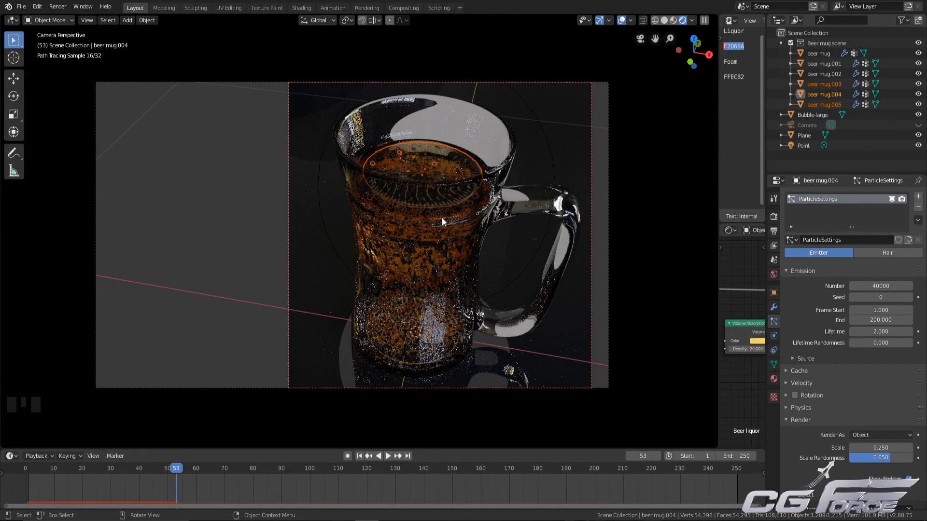
{"action": "key", "text": "z"}
{"action": "left_click", "coordinate": [502, 269]}
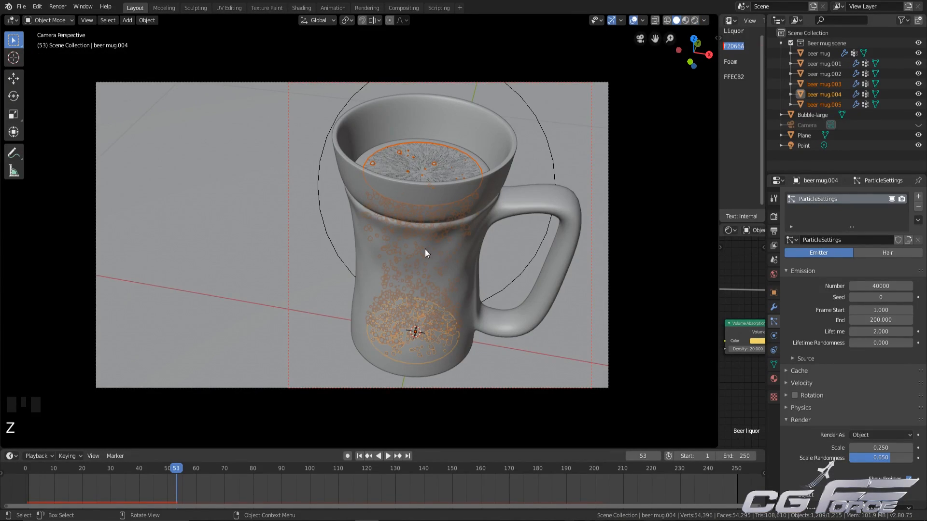
Step: Scale the liquor body inside the mug to about 0.98 horizontally, keeping its height, using the front wireframe view
{"action": "left_click", "coordinate": [370, 151]}
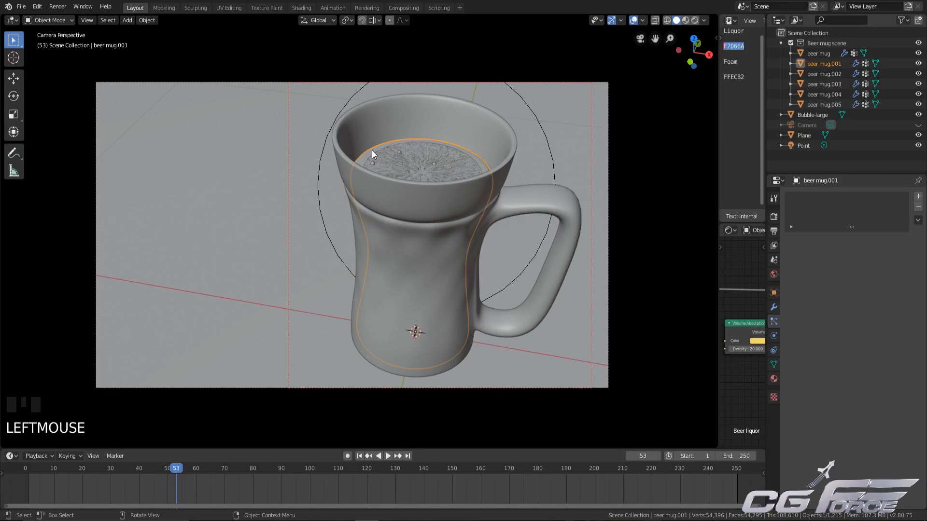
{"action": "key", "text": "KP_1"}
{"action": "key", "text": "KP_Decimal"}
{"action": "key", "text": "shift+z"}
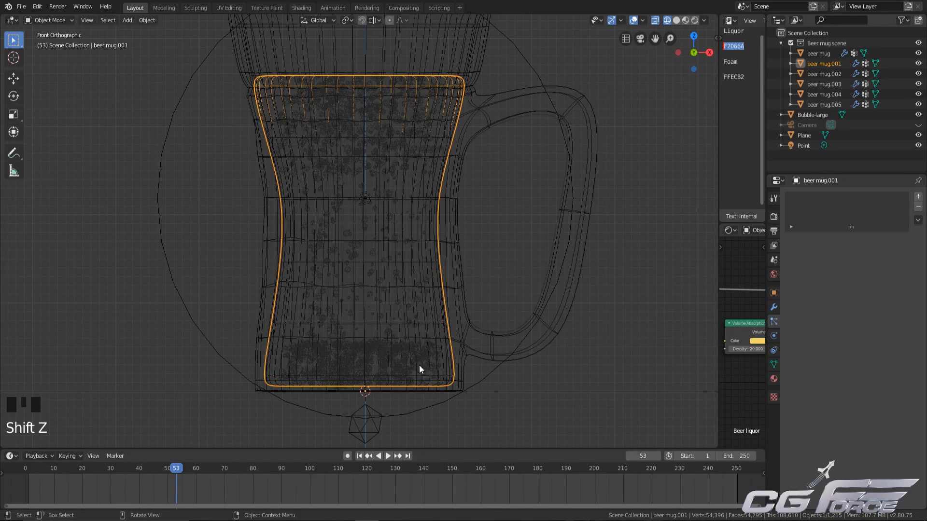
{"action": "key", "text": "s"}
{"action": "key", "text": "shift+z"}
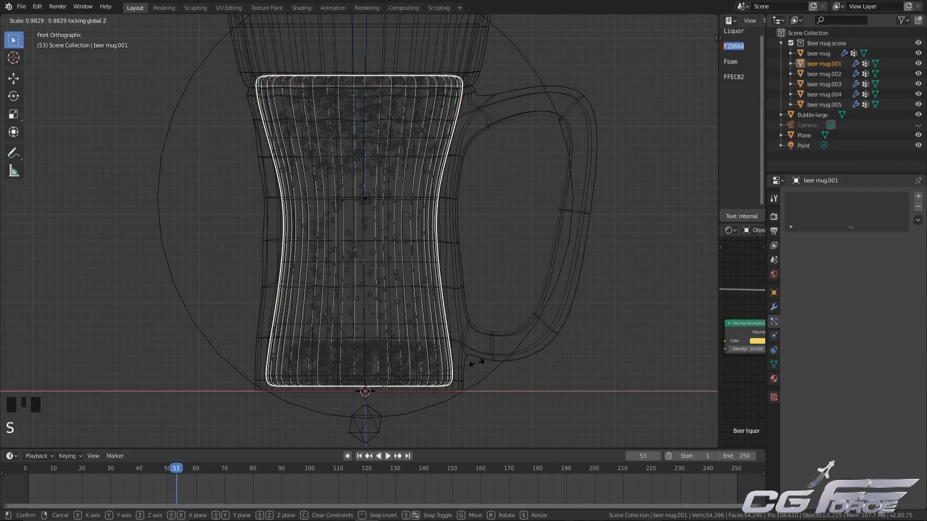
{"action": "left_click", "coordinate": [476, 363]}
Step: Preview the resized liquor and its bubbles through the camera in rendered shading
{"action": "key", "text": "KP_0"}
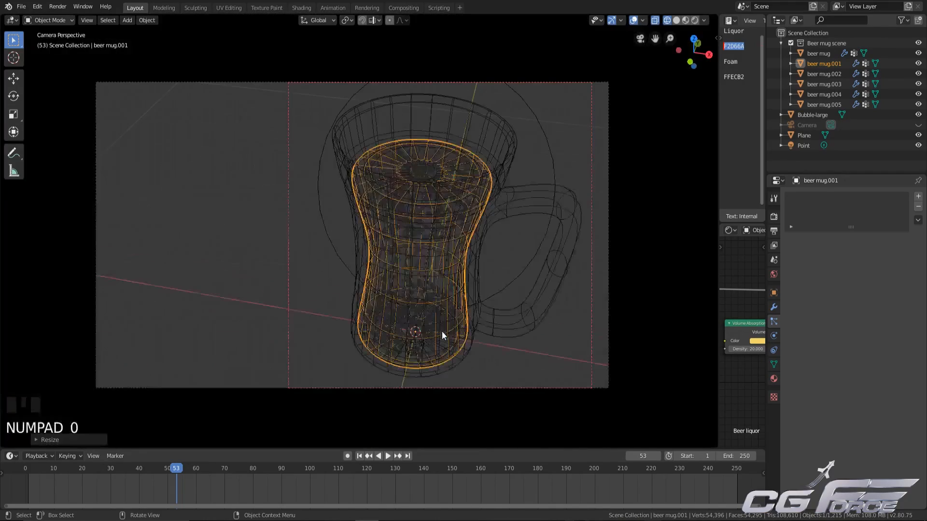
{"action": "key", "text": "z"}
{"action": "left_click", "coordinate": [444, 262]}
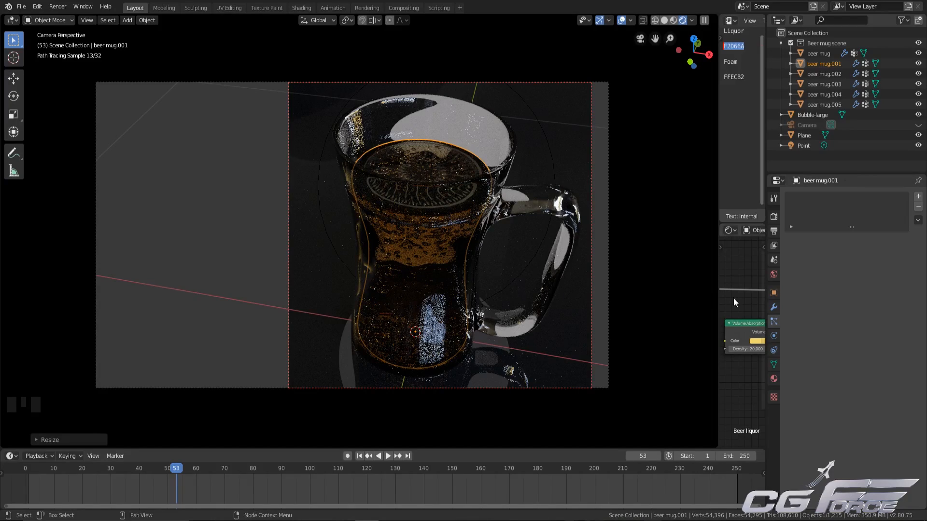
Step: Set the scene's color management sequencer to Filmic Log and open the exposure value for editing
{"action": "left_click", "coordinate": [773, 218]}
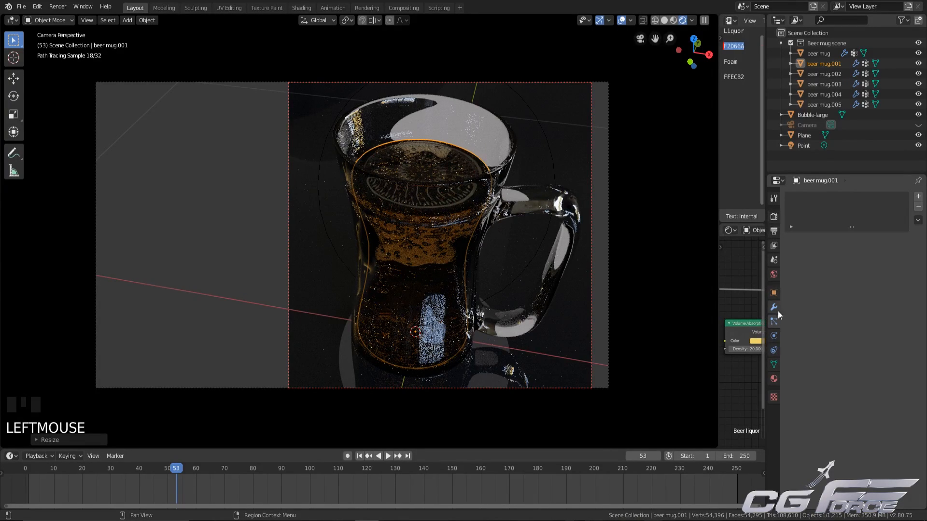
{"action": "left_click", "coordinate": [774, 216]}
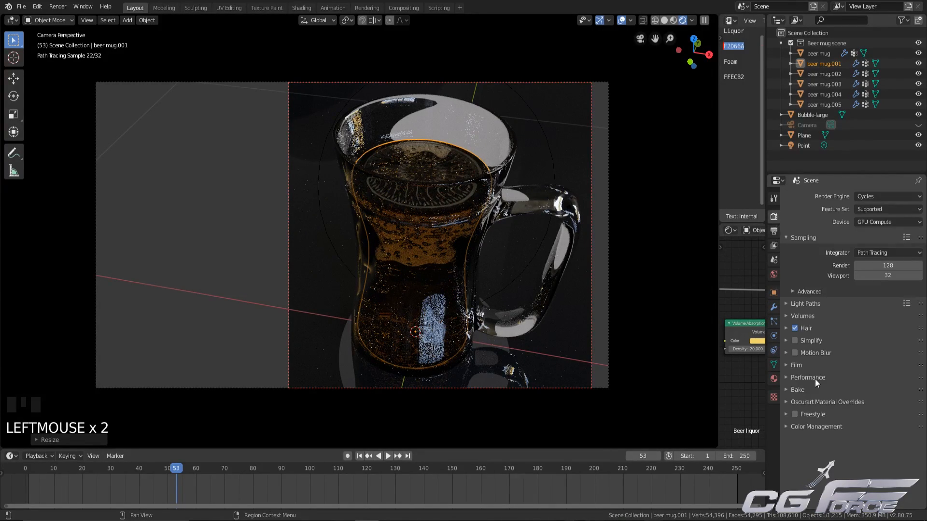
{"action": "left_click", "coordinate": [809, 426]}
{"action": "scroll", "coordinate": [836, 458], "scroll_direction": "down", "scroll_amount": 2}
{"action": "scroll", "coordinate": [864, 471], "scroll_direction": "down", "scroll_amount": 1}
{"action": "left_click", "coordinate": [875, 488]}
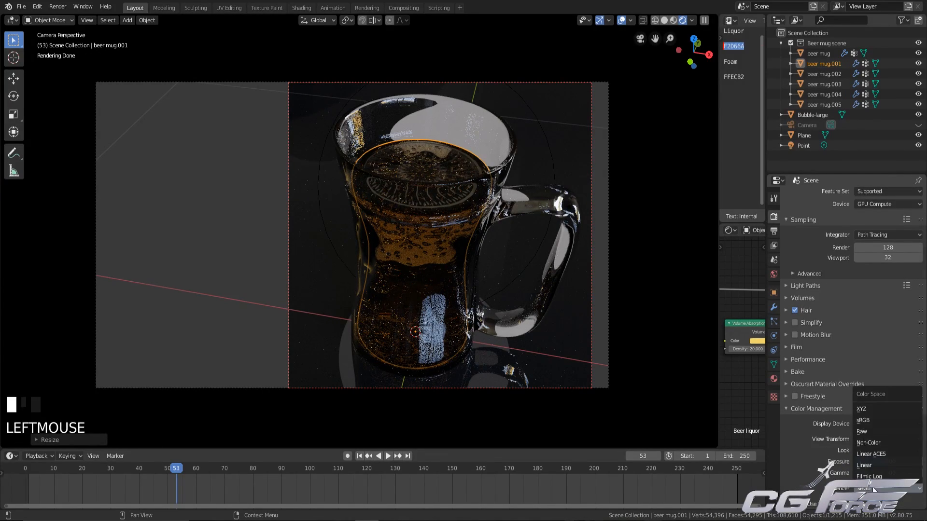
{"action": "left_click", "coordinate": [874, 477]}
{"action": "left_click", "coordinate": [888, 461]}
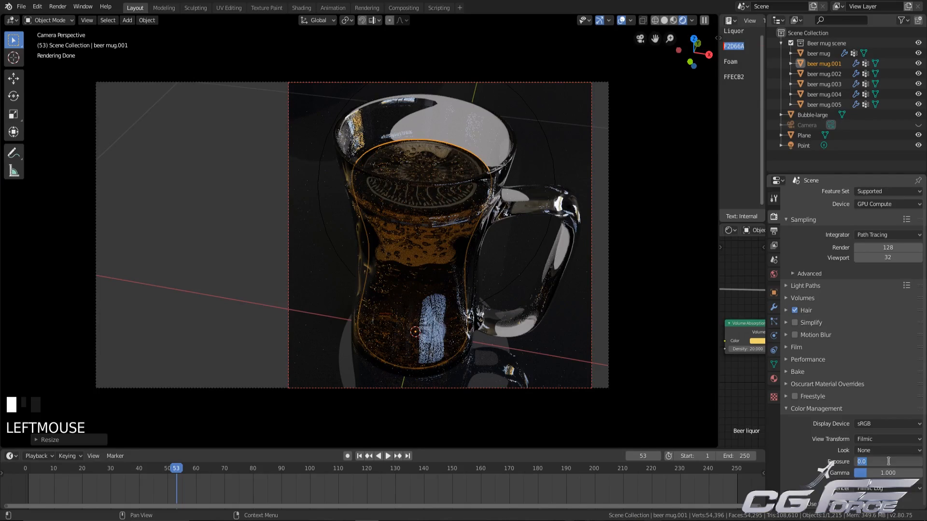
Step: Set the scene's color management exposure to 1 and its look to Very High Contrast
{"action": "type", "text": "1"}
{"action": "key", "text": "Return"}
{"action": "left_click", "coordinate": [876, 453]}
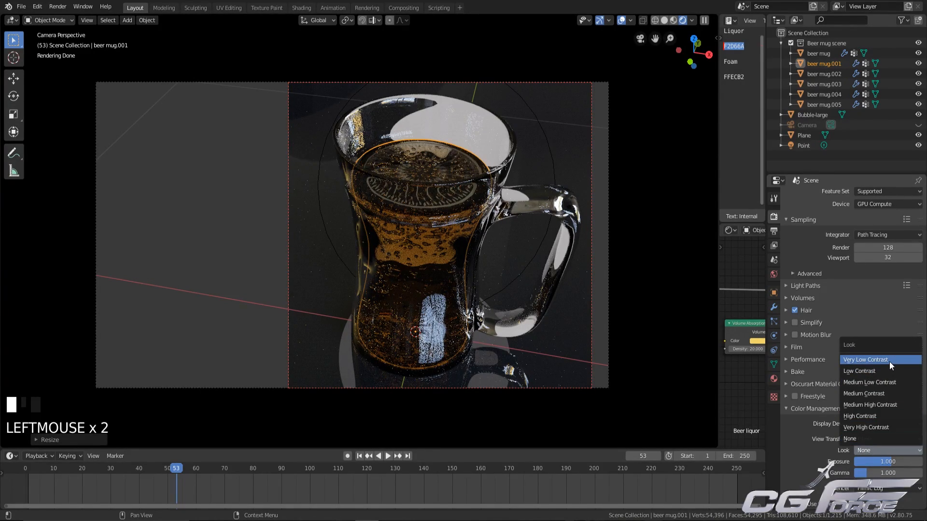
{"action": "left_click", "coordinate": [872, 427]}
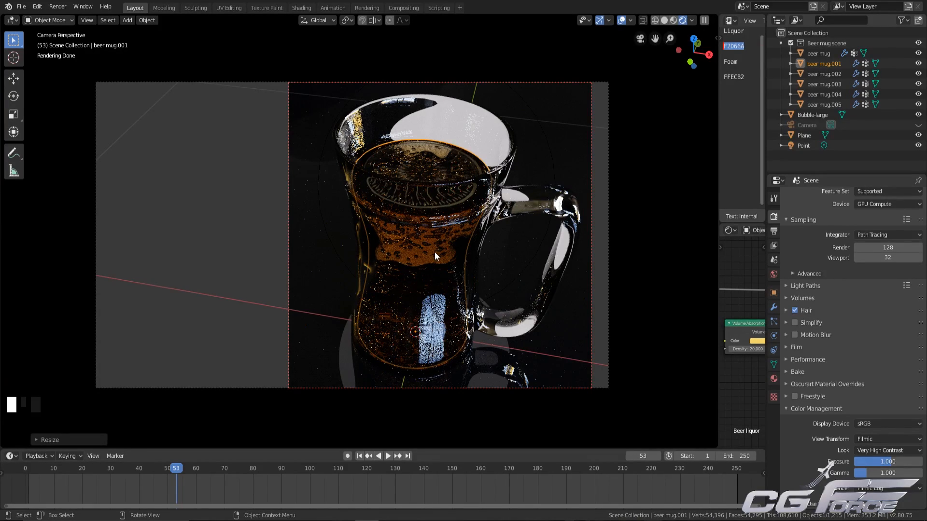
Step: Turn off the Point light's Glossy ray visibility
{"action": "left_click", "coordinate": [774, 292]}
{"action": "scroll", "coordinate": [907, 482], "scroll_direction": "down", "scroll_amount": 5}
{"action": "left_click", "coordinate": [918, 379]}
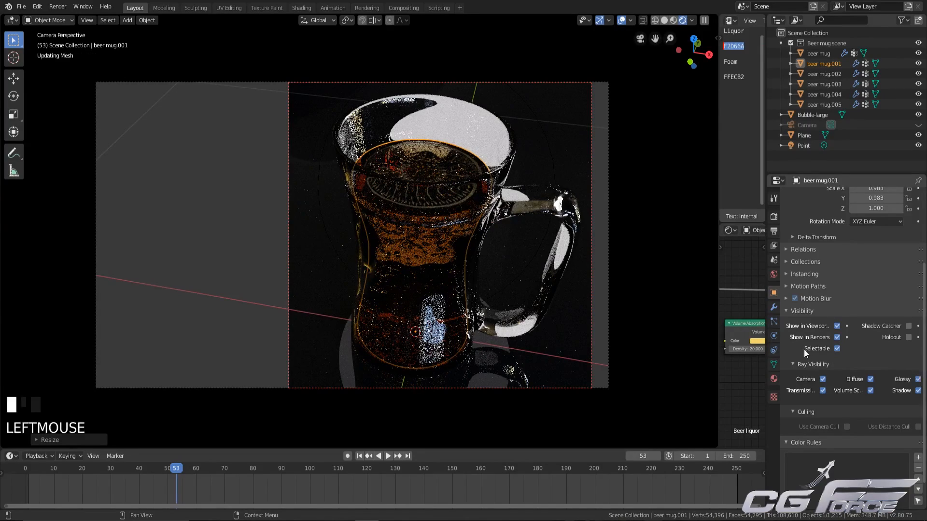
{"action": "left_click", "coordinate": [918, 379]}
{"action": "left_click", "coordinate": [803, 145]}
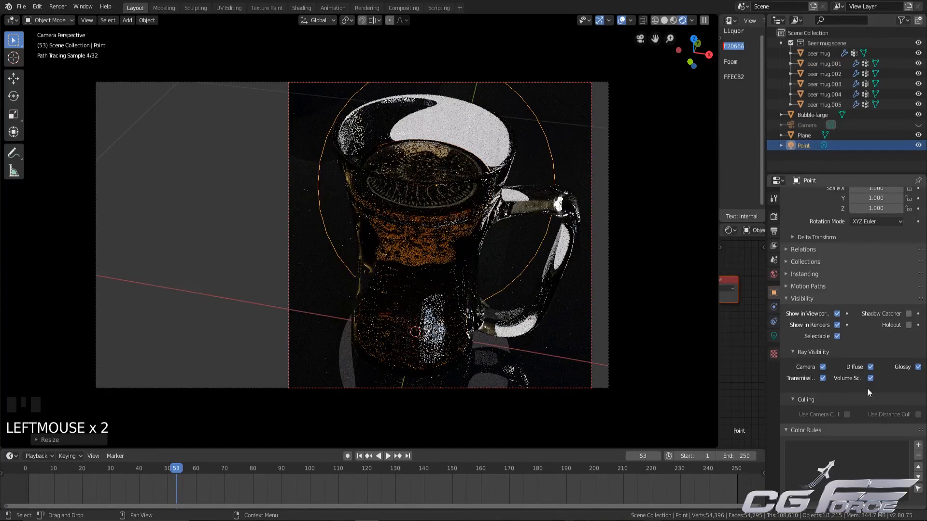
{"action": "left_click", "coordinate": [918, 367]}
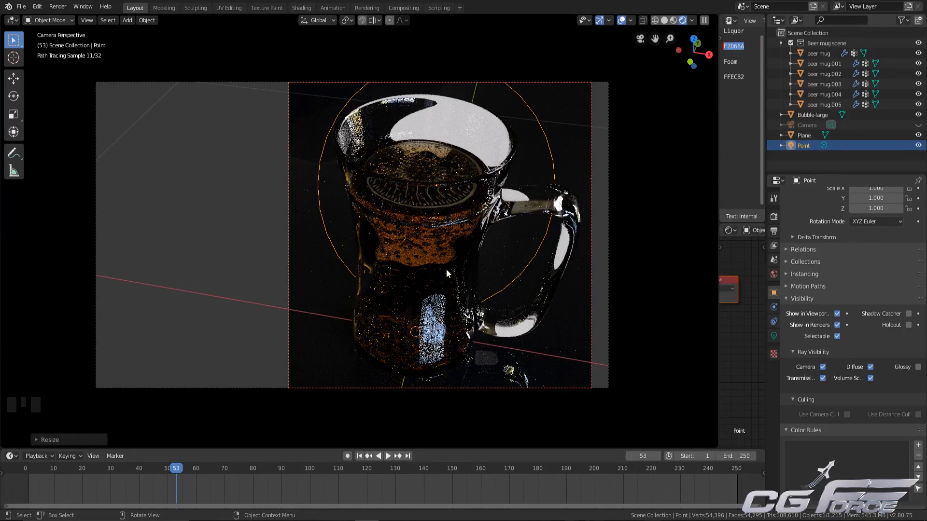
Step: Switch the viewport to solid shading and inspect the liquid surface inside the mug from above
{"action": "key", "text": "z"}
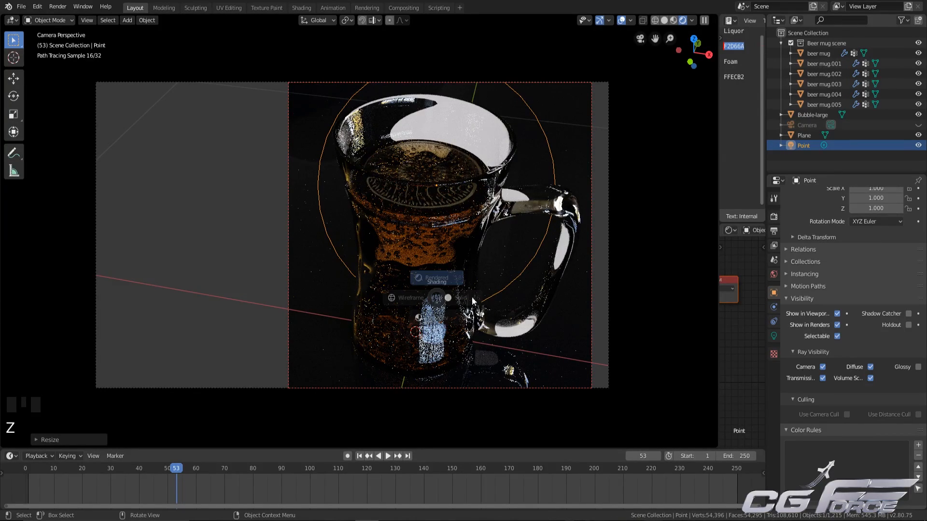
{"action": "key", "text": "z"}
{"action": "left_click", "coordinate": [547, 293]}
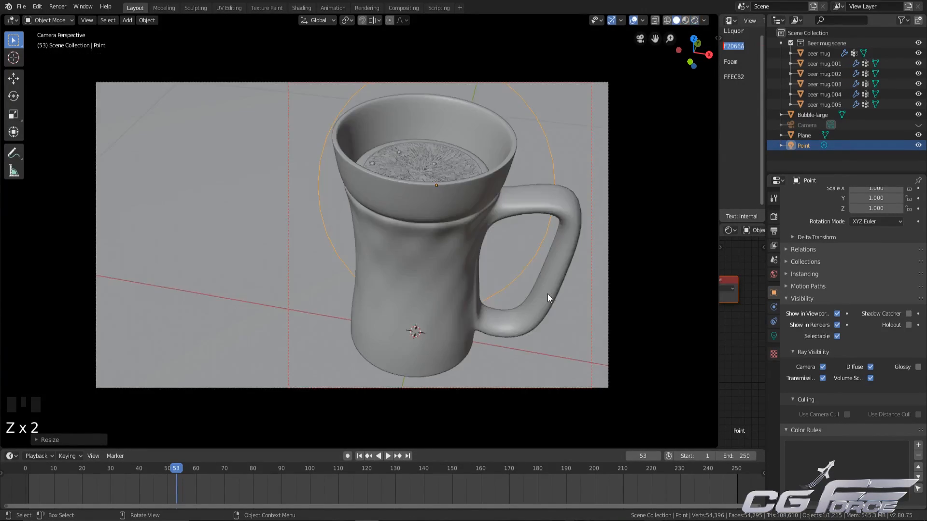
{"action": "mouse_move", "coordinate": [387, 249]}
{"action": "middle_mouse_down"}
{"action": "mouse_move", "coordinate": [411, 241]}
{"action": "mouse_move", "coordinate": [408, 227]}
{"action": "mouse_move", "coordinate": [432, 277]}
{"action": "middle_mouse_up"}
{"action": "scroll", "coordinate": [411, 238], "scroll_direction": "down", "scroll_amount": 4}
{"action": "scroll", "coordinate": [409, 226], "scroll_direction": "up", "scroll_amount": 3}
{"action": "scroll", "coordinate": [431, 277], "scroll_direction": "up", "scroll_amount": 2}
{"action": "middle_click_drag", "start_coordinate": [517, 230], "coordinate": [485, 247], "text": "shift"}
{"action": "scroll", "coordinate": [441, 246], "scroll_direction": "up", "scroll_amount": 2}
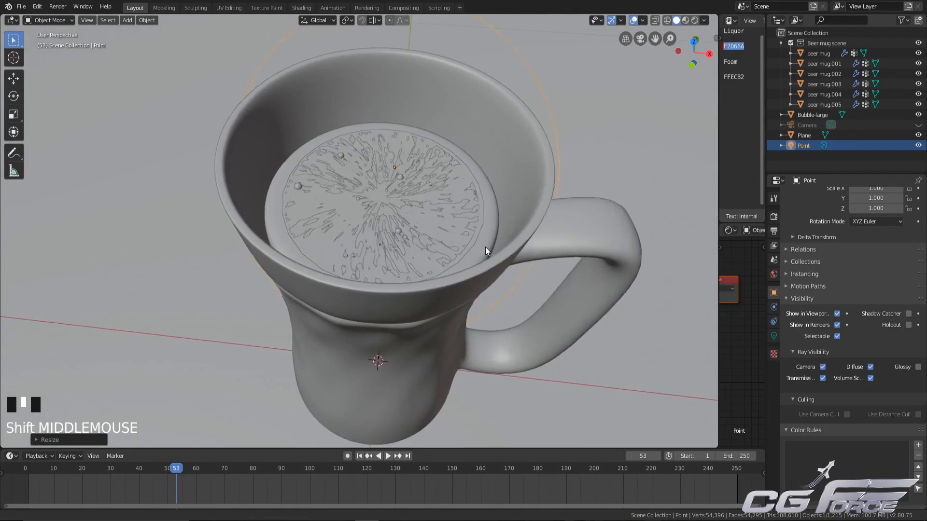
{"action": "scroll", "coordinate": [500, 263], "scroll_direction": "down", "scroll_amount": 2}
{"action": "scroll", "coordinate": [471, 258], "scroll_direction": "up", "scroll_amount": 2}
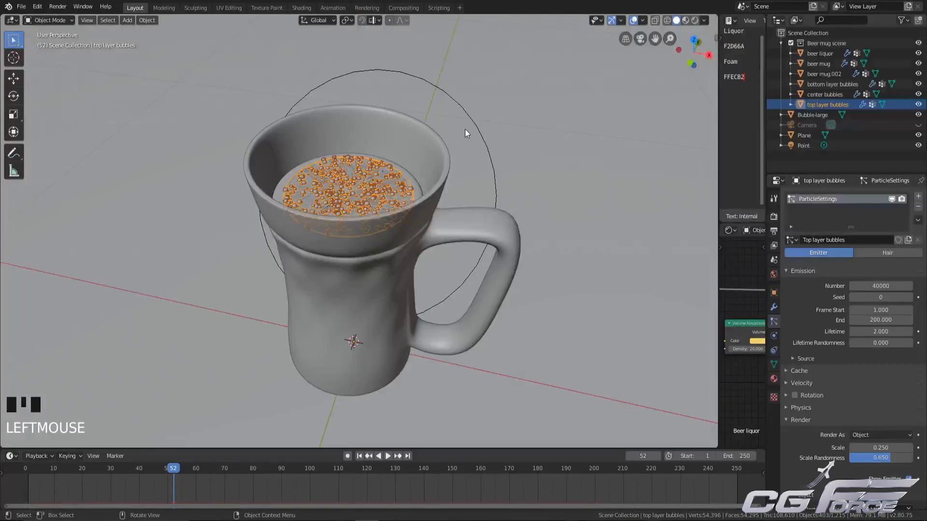
Step: Turn off Show Emitter in the particle render settings of the top layer bubbles
{"action": "scroll", "coordinate": [424, 184], "scroll_direction": "down", "scroll_amount": 2}
{"action": "middle_click_drag", "start_coordinate": [424, 185], "coordinate": [412, 227], "text": "shift"}
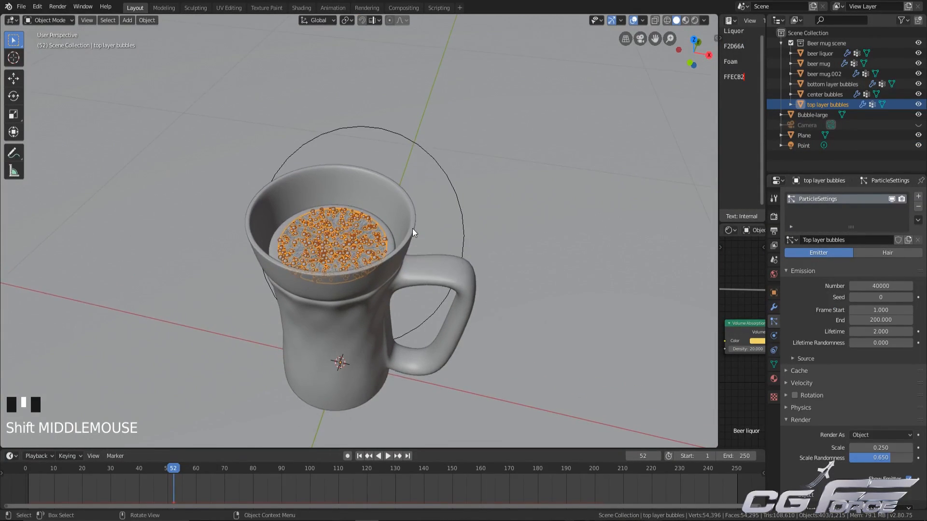
{"action": "scroll", "coordinate": [868, 446], "scroll_direction": "down", "scroll_amount": 3}
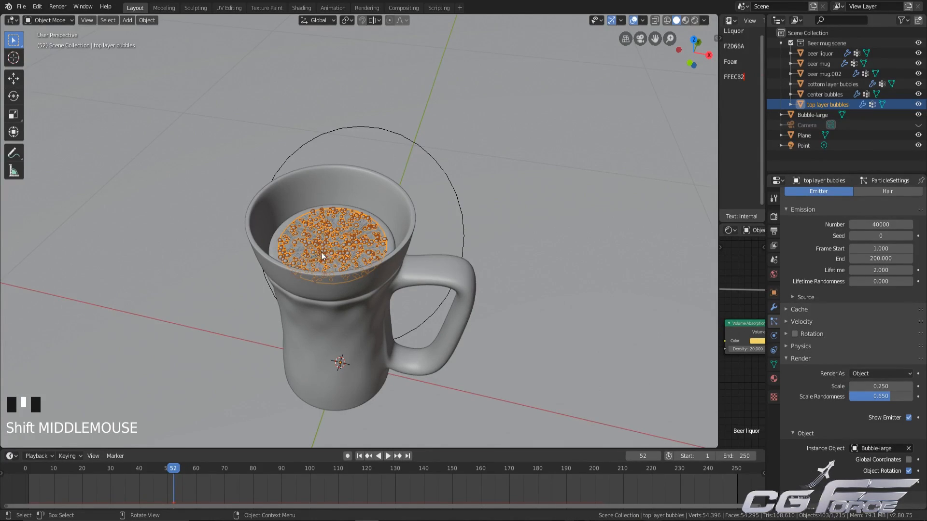
{"action": "scroll", "coordinate": [873, 400], "scroll_direction": "up", "scroll_amount": 3}
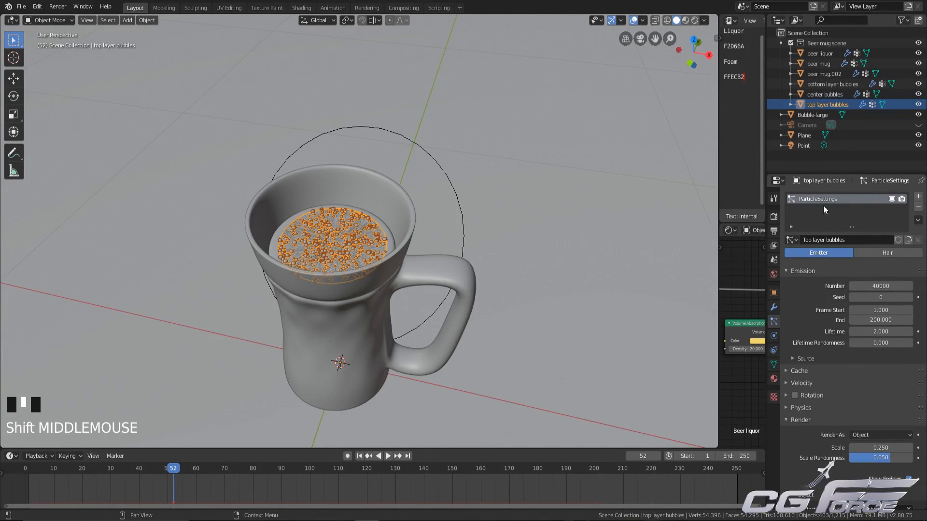
{"action": "scroll", "coordinate": [833, 380], "scroll_direction": "down", "scroll_amount": 3}
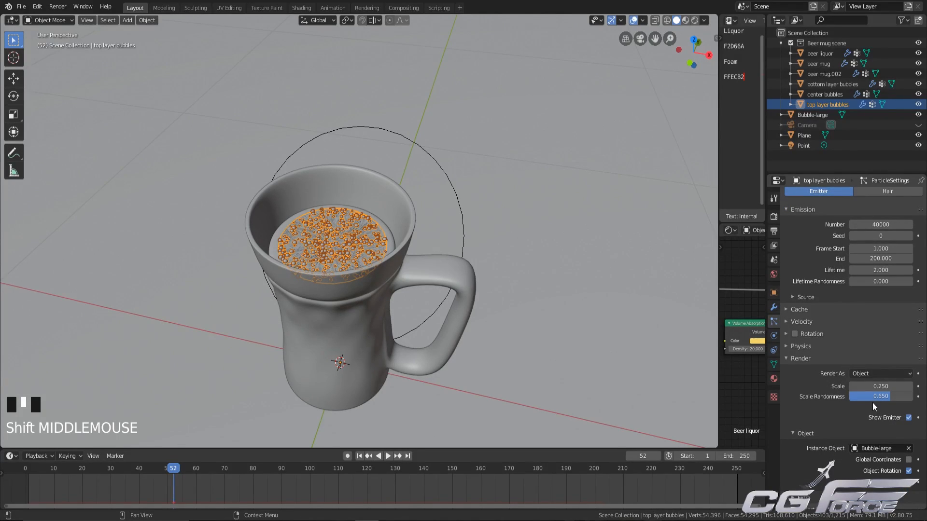
{"action": "middle_click_drag", "start_coordinate": [298, 296], "coordinate": [383, 281]}
{"action": "scroll", "coordinate": [350, 302], "scroll_direction": "up", "scroll_amount": 2}
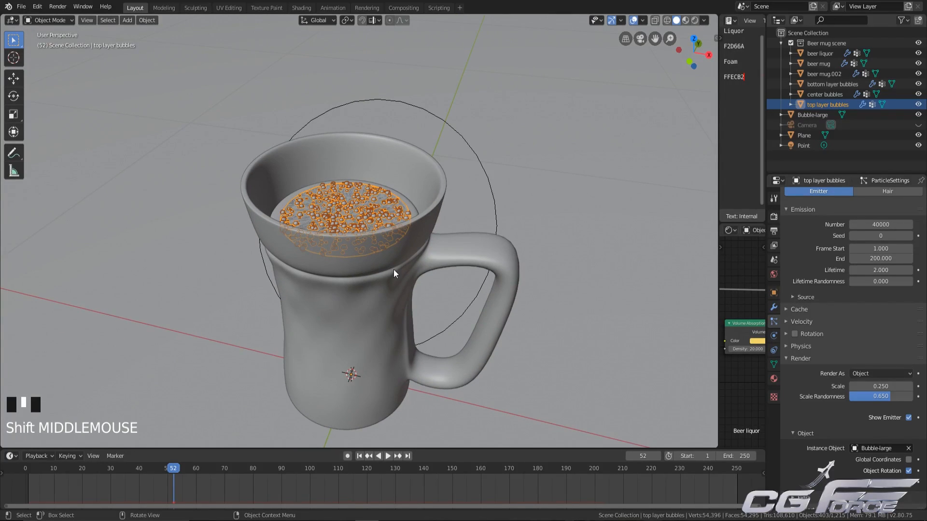
{"action": "left_click", "coordinate": [909, 417]}
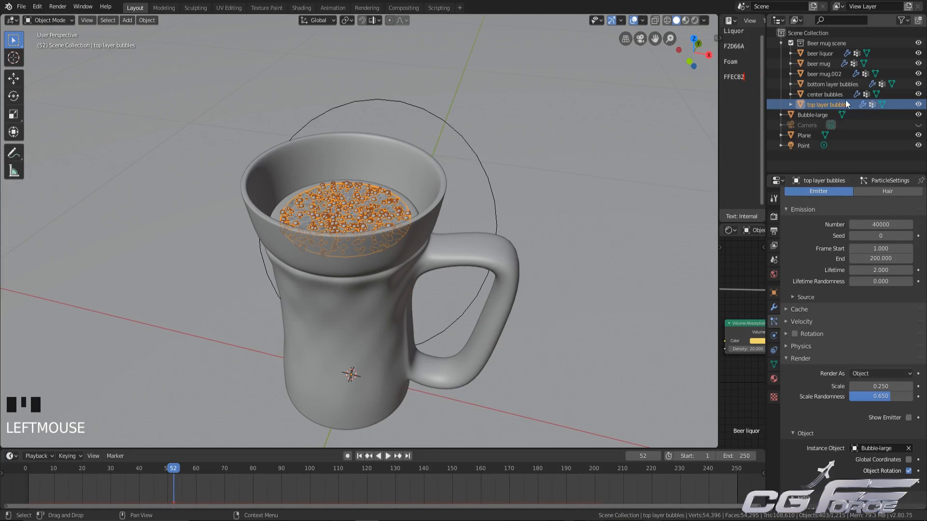
Step: Turn off Show Emitter for the center bubbles and bottom layer bubbles, and save the file
{"action": "left_click", "coordinate": [826, 94]}
{"action": "left_click", "coordinate": [825, 94]}
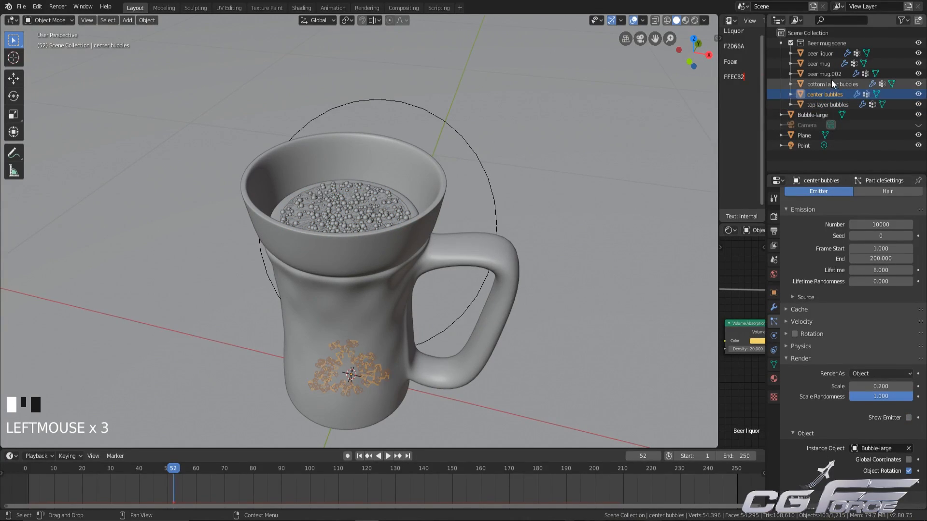
{"action": "left_click", "coordinate": [832, 84]}
{"action": "left_click", "coordinate": [909, 418]}
{"action": "key", "text": "ctrl+s"}
Step: Isolate the beer liquor object by hiding every other object in the scene
{"action": "middle_click_drag", "start_coordinate": [448, 223], "coordinate": [415, 230]}
{"action": "scroll", "coordinate": [414, 229], "scroll_direction": "up", "scroll_amount": 2}
{"action": "left_click", "coordinate": [296, 219]}
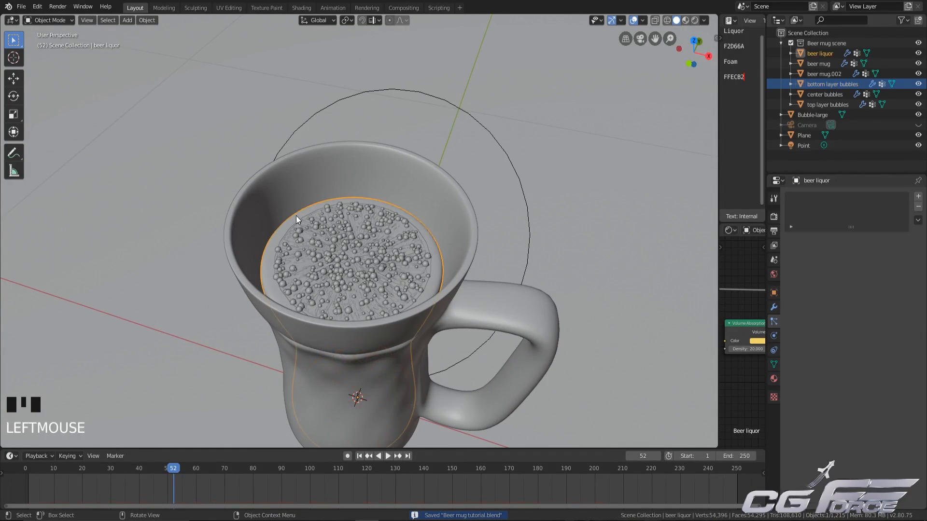
{"action": "middle_click_drag", "start_coordinate": [296, 218], "coordinate": [379, 248]}
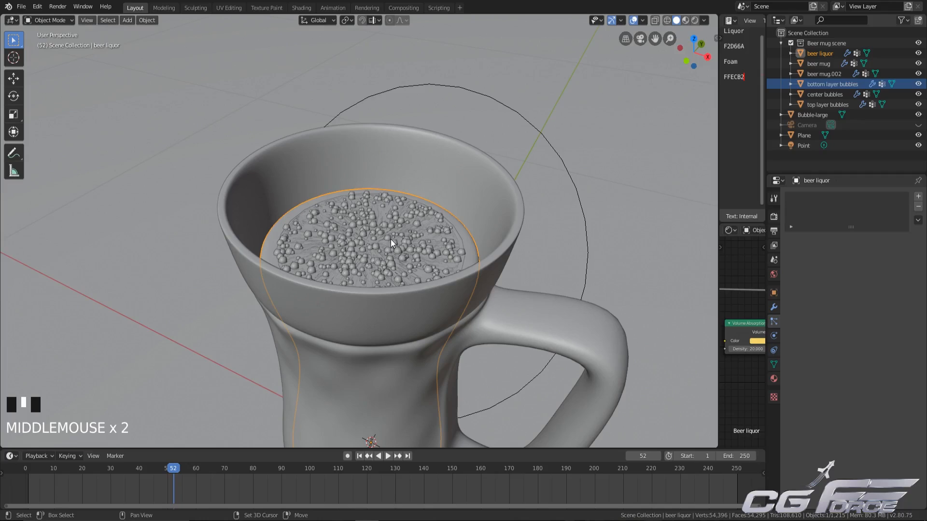
{"action": "key", "text": "shift+h"}
{"action": "scroll", "coordinate": [421, 269], "scroll_direction": "down", "scroll_amount": 2}
{"action": "middle_click_drag", "start_coordinate": [421, 268], "coordinate": [493, 256], "text": "shift"}
{"action": "double_click", "coordinate": [370, 257]}
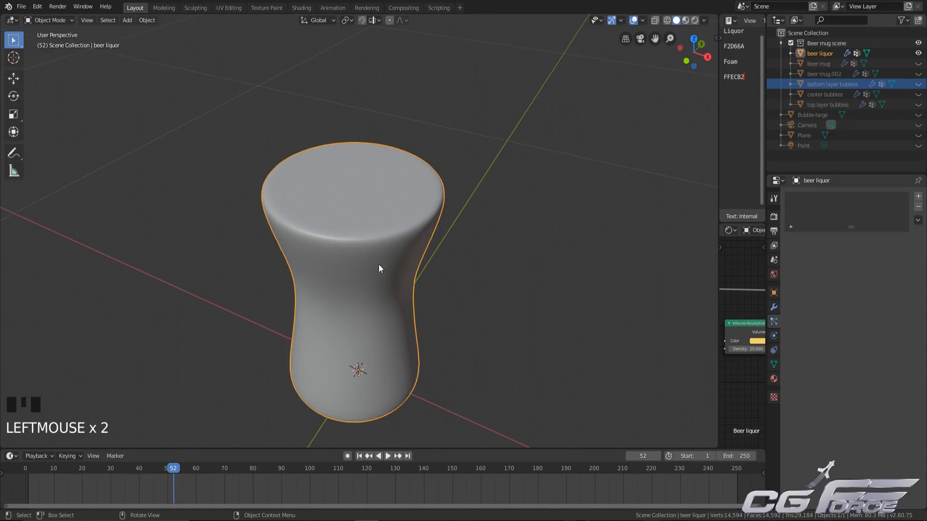
Step: Duplicate the beer liquor mesh's top cap faces, out to the rounded outer edge, keeping the copy in place
{"action": "key", "text": "Tab"}
{"action": "left_click", "coordinate": [362, 159], "text": "alt+shift"}
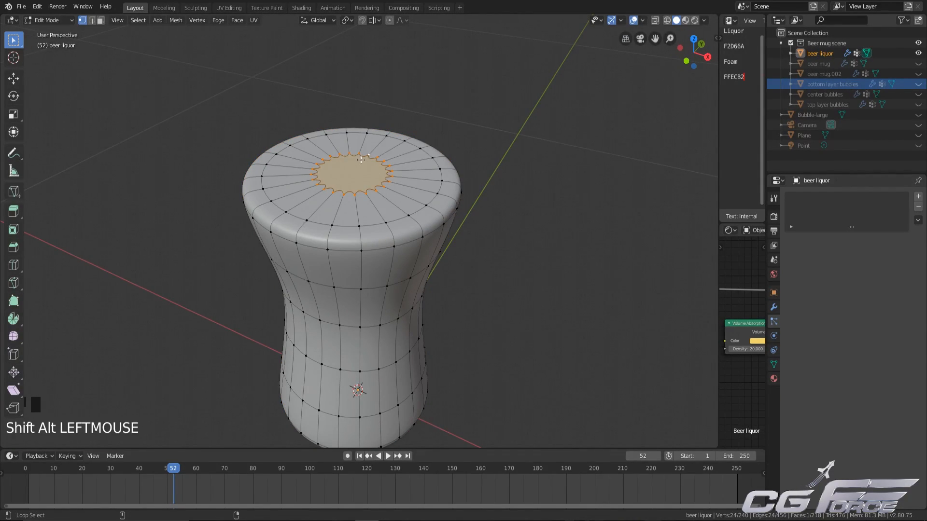
{"action": "key", "text": "ctrl+KP_Add"}
{"action": "key", "text": "ctrl+KP_Add"}
{"action": "key", "text": "ctrl+KP_Add"}
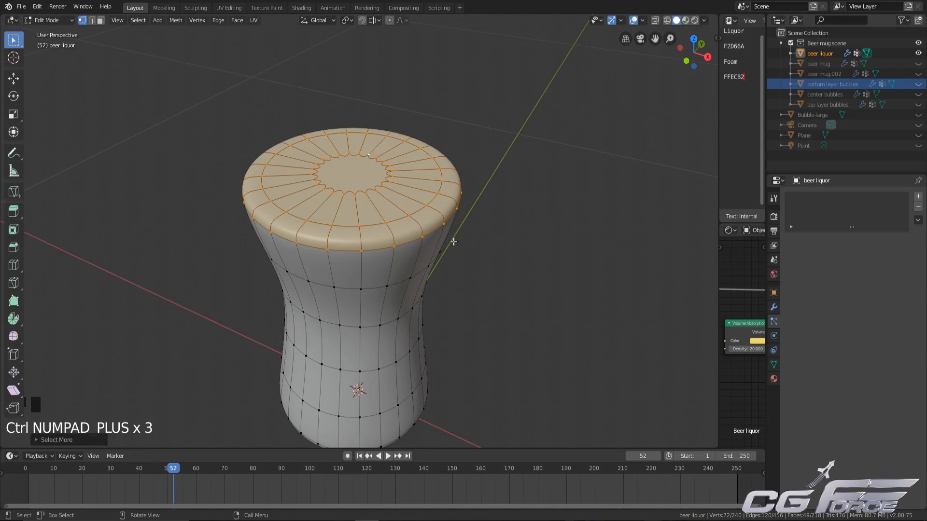
{"action": "key", "text": "shift+d"}
{"action": "right_click", "coordinate": [604, 221]}
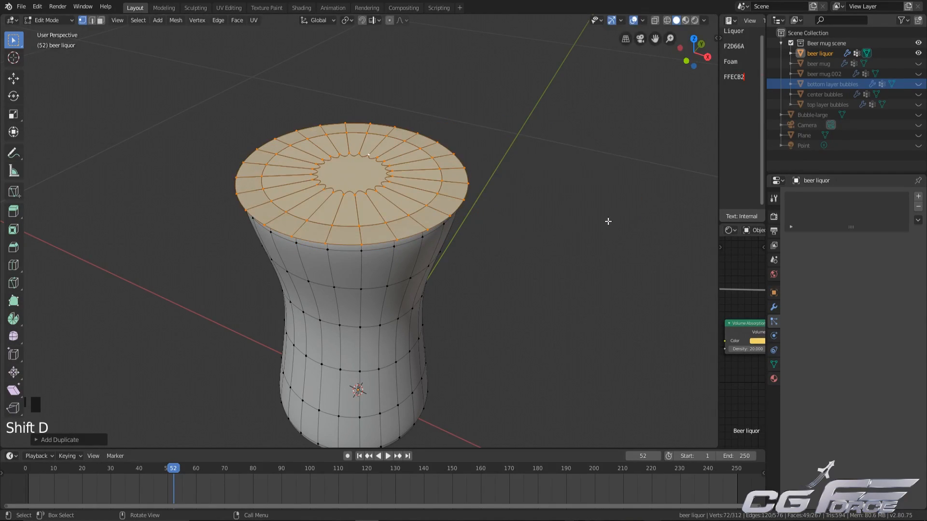
Step: Separate the duplicated cap faces into their own object and select that object in Object Mode
{"action": "key", "text": "p"}
{"action": "left_click", "coordinate": [580, 222]}
{"action": "key", "text": "Tab"}
{"action": "left_click", "coordinate": [427, 213]}
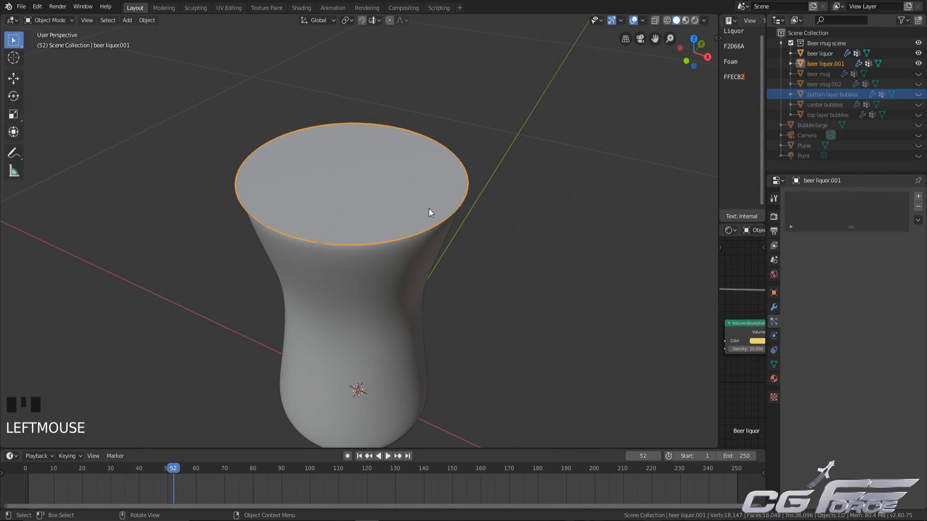
Step: Unhide all the objects and hide the camera again
{"action": "key", "text": "alt+h"}
{"action": "scroll", "coordinate": [372, 91], "scroll_direction": "down", "scroll_amount": 2}
{"action": "left_click", "coordinate": [440, 28]}
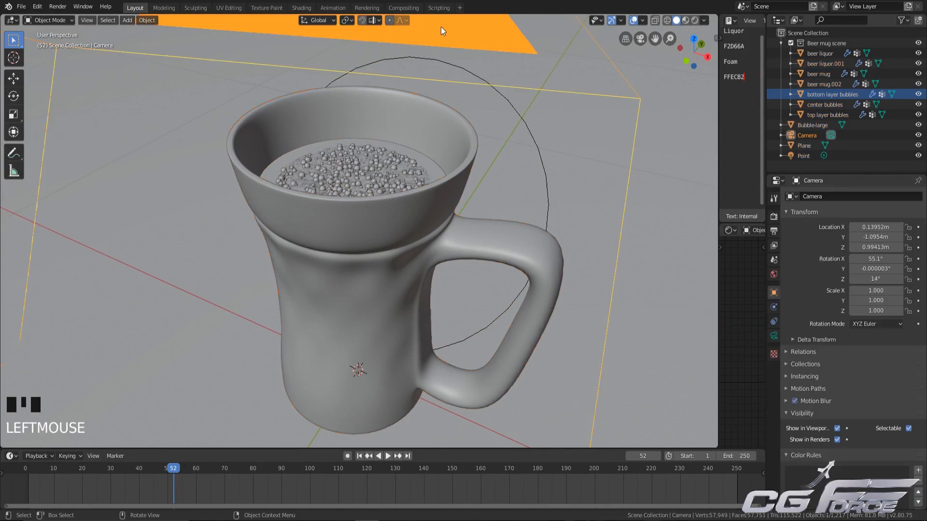
{"action": "key", "text": "h"}
Step: Extrude the whole beer liquor.001 disc upward about 0.07 m to the mug's rim, working in front wireframe view
{"action": "left_click", "coordinate": [353, 174]}
{"action": "middle_click_drag", "start_coordinate": [352, 174], "coordinate": [419, 161]}
{"action": "key", "text": "KP_1"}
{"action": "key", "text": "shift+z"}
{"action": "scroll", "coordinate": [383, 194], "scroll_direction": "up", "scroll_amount": 4}
{"action": "key", "text": "Tab"}
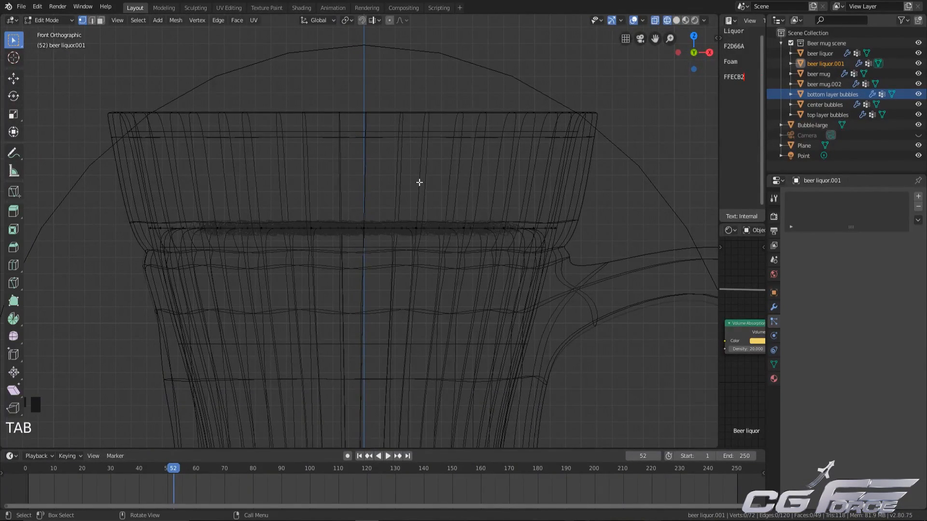
{"action": "key", "text": "a"}
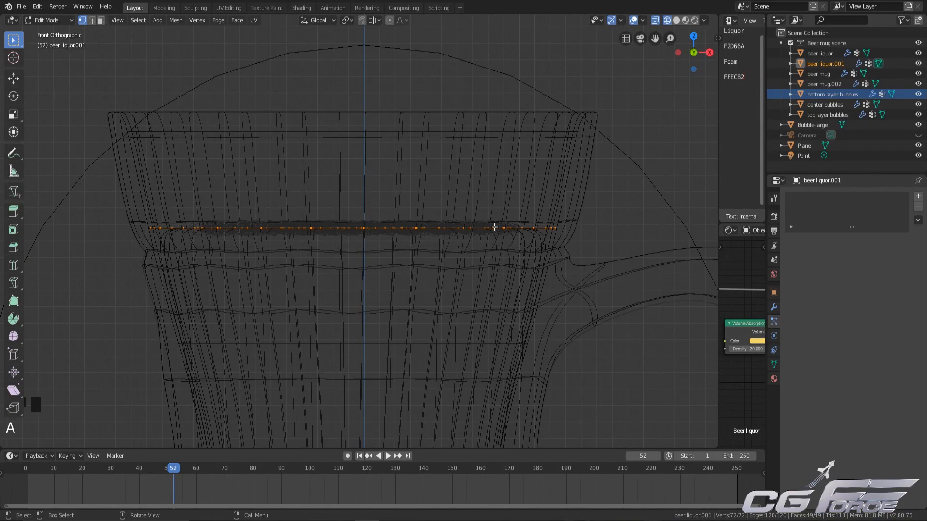
{"action": "key", "text": "e"}
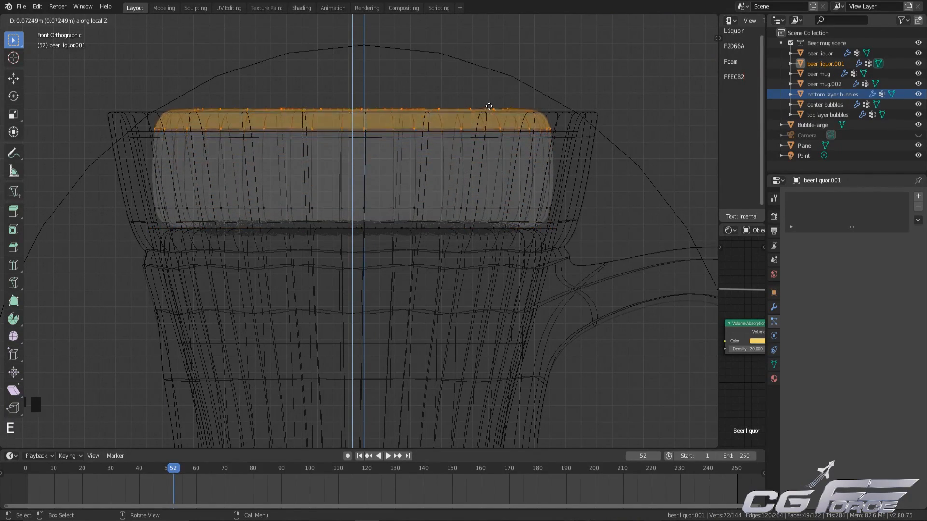
{"action": "left_click", "coordinate": [497, 114]}
{"action": "middle_click_drag", "start_coordinate": [496, 115], "coordinate": [501, 150], "text": "shift"}
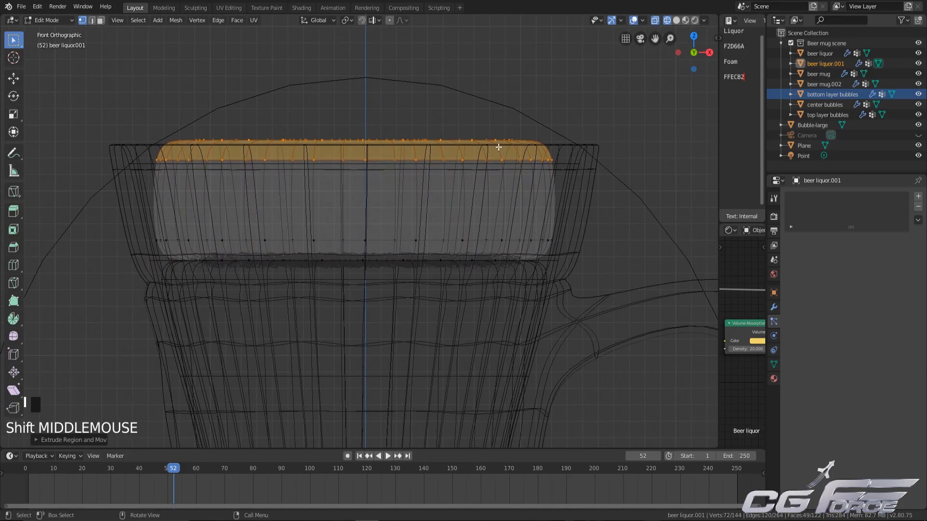
Step: With proportional editing on, scale the extruded top outward in X and Y to fit the mug's rim, and return to solid shading
{"action": "left_click", "coordinate": [390, 21]}
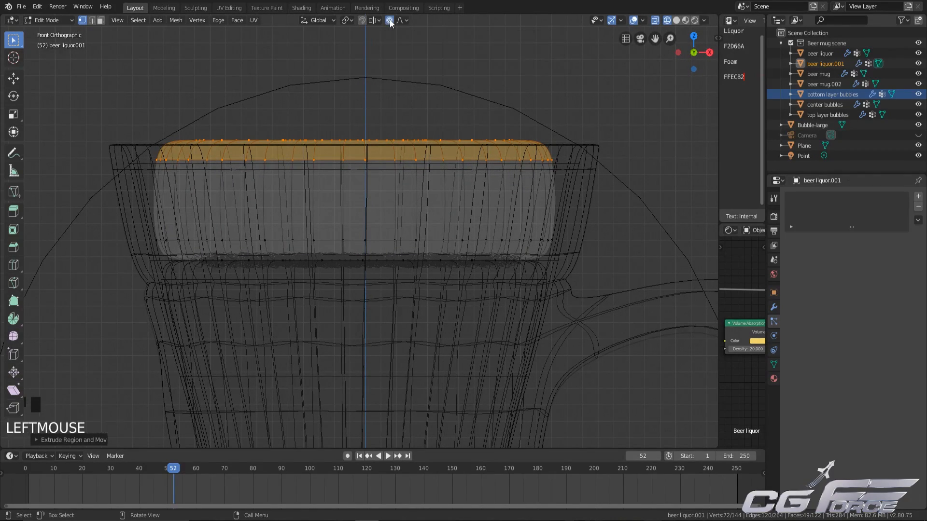
{"action": "key", "text": "s"}
{"action": "key", "text": "shift+z"}
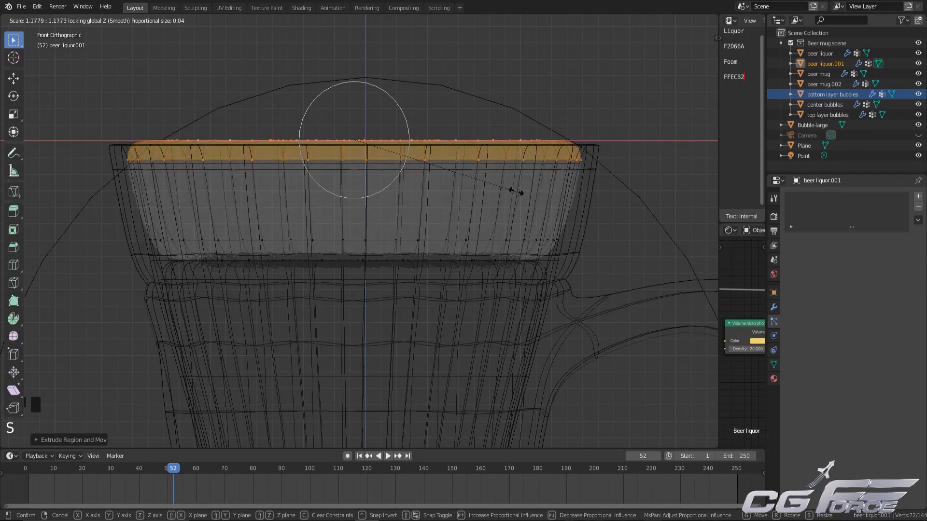
{"action": "left_click", "coordinate": [525, 193]}
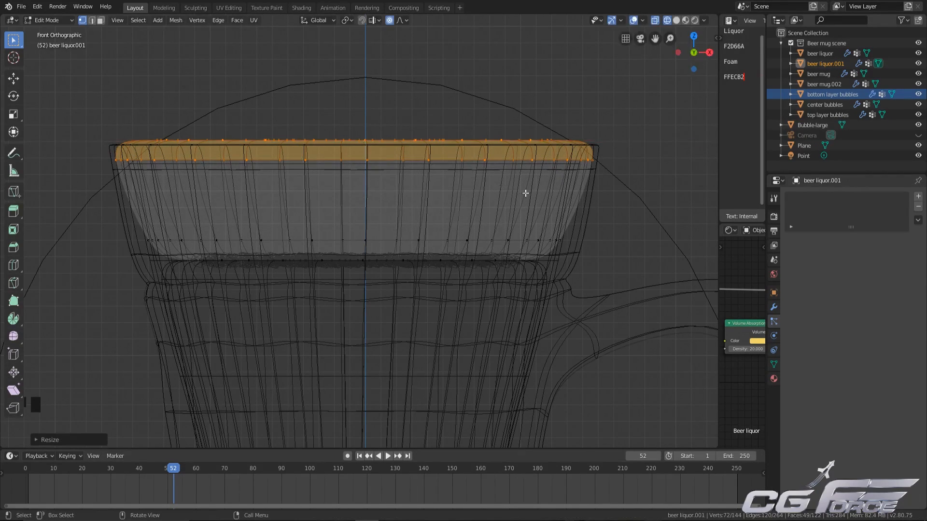
{"action": "key", "text": "shift+z"}
Step: Scale the inner vertex ring on the top of beer liquor.001 down toward the center
{"action": "middle_click_drag", "start_coordinate": [525, 193], "coordinate": [215, 194]}
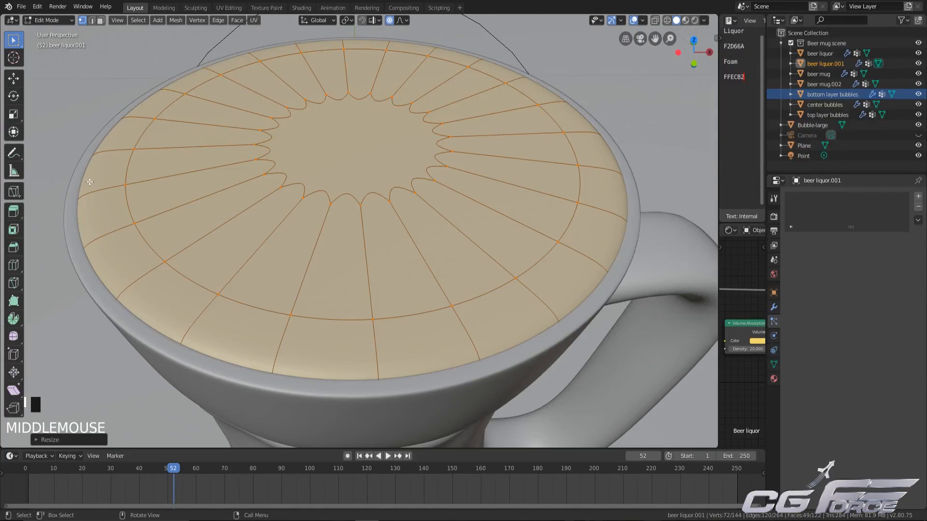
{"action": "scroll", "coordinate": [171, 187], "scroll_direction": "down", "scroll_amount": 2}
{"action": "left_click", "coordinate": [353, 135]}
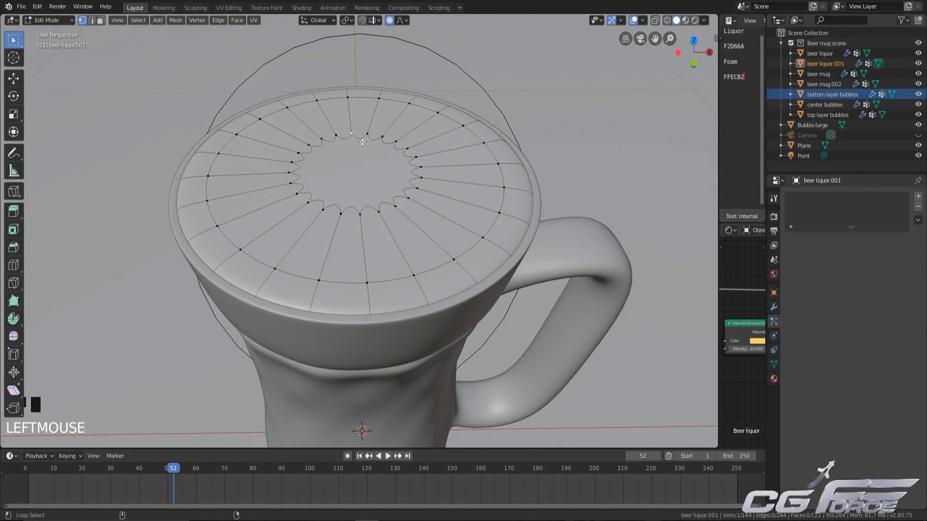
{"action": "left_click", "coordinate": [422, 180], "text": "alt+shift"}
{"action": "key", "text": "s"}
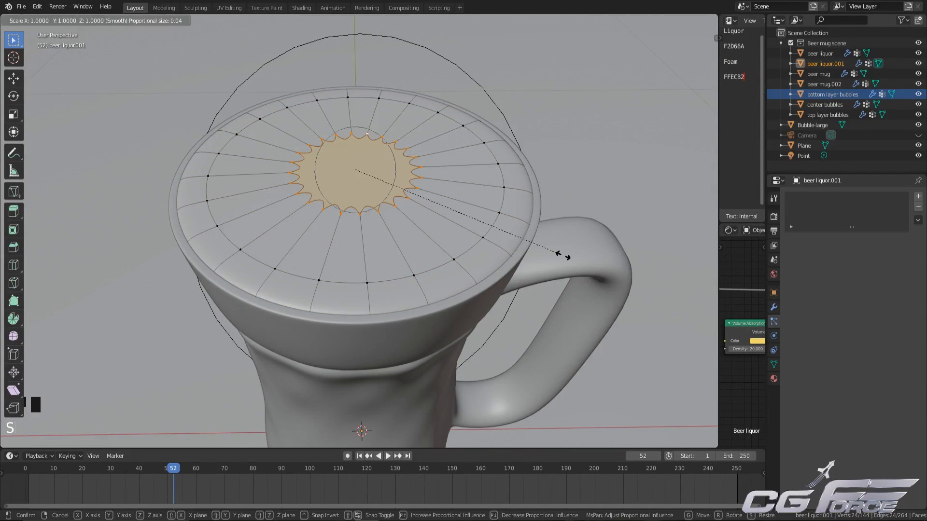
{"action": "left_click", "coordinate": [384, 174]}
Step: Accept the shrunken center ring and turn off the Subdivision modifier's viewport display on beer liquor.001
{"action": "left_click", "coordinate": [773, 307]}
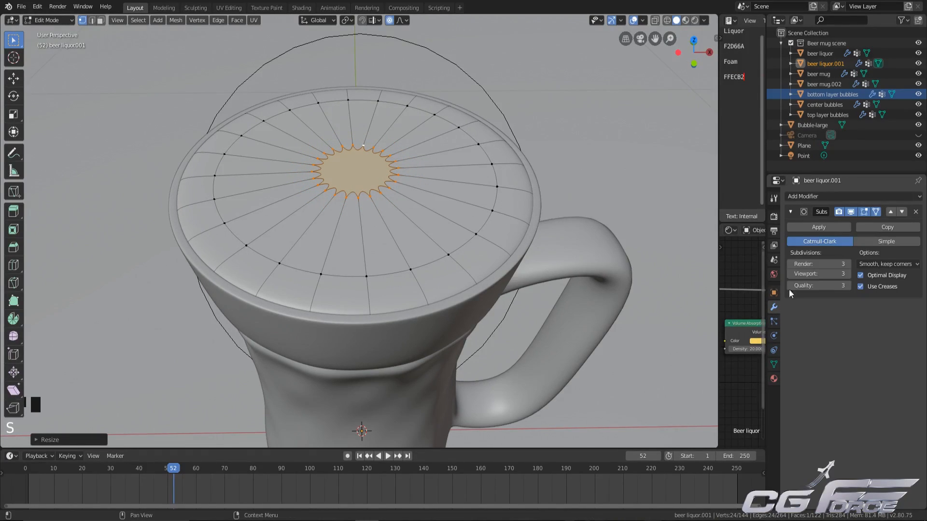
{"action": "left_click", "coordinate": [847, 213]}
{"action": "middle_click_drag", "start_coordinate": [370, 205], "coordinate": [375, 233], "text": "shift"}
Step: Grow the selection outward from the center ring until it covers the whole beer liquor.001 mesh
{"action": "key", "text": "ctrl+KP_Add"}
{"action": "key", "text": "ctrl+KP_Add"}
{"action": "key", "text": "ctrl+KP_Add"}
{"action": "key", "text": "ctrl+KP_Add"}
{"action": "key", "text": "ctrl+KP_Add"}
{"action": "key", "text": "ctrl+KP_Add"}
{"action": "key", "text": "ctrl+KP_Add"}
{"action": "key", "text": "ctrl+KP_Add"}
{"action": "key", "text": "ctrl+KP_Add"}
{"action": "key", "text": "ctrl+KP_Add"}
{"action": "key", "text": "ctrl+KP_Add"}
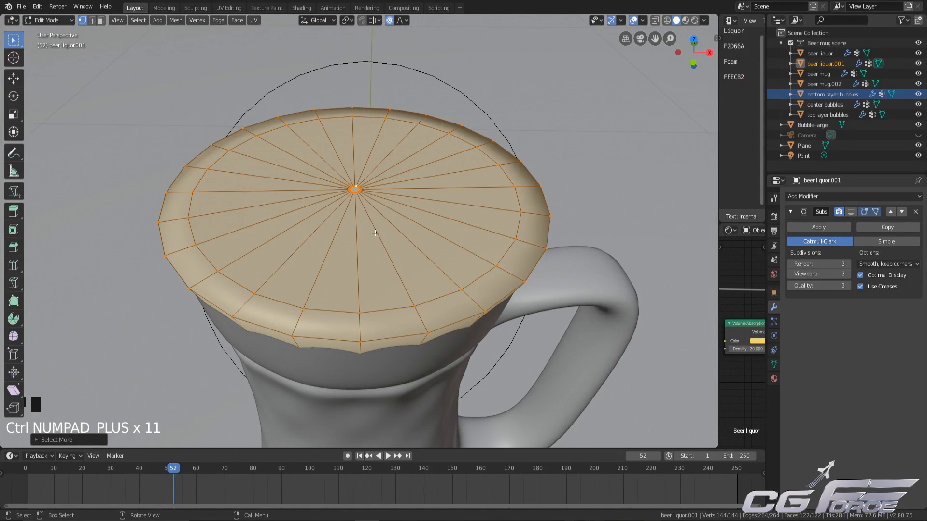
Step: Isolate beer liquor.001 by hiding every other object, and deselect all of its vertices in Edit Mode
{"action": "key", "text": "Tab"}
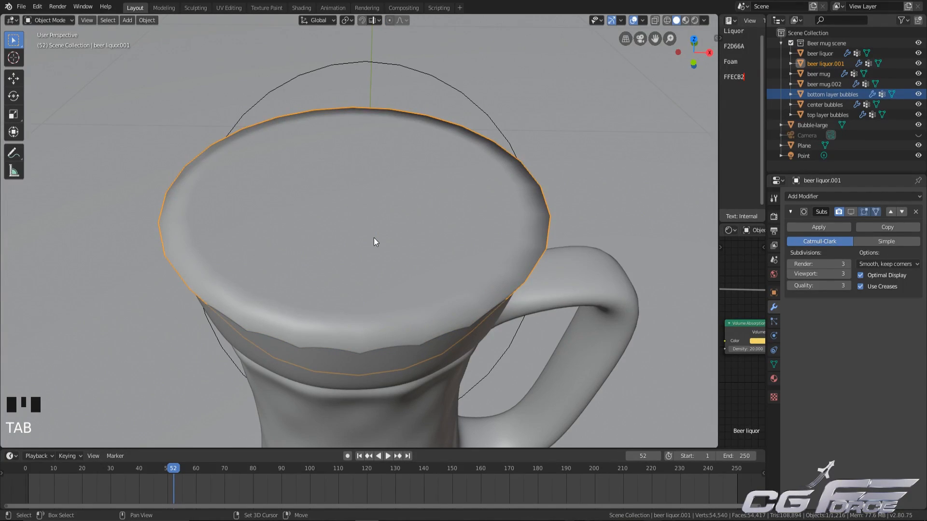
{"action": "key", "text": "shift+h"}
{"action": "key", "text": "Tab"}
{"action": "key", "text": "alt+a"}
{"action": "scroll", "coordinate": [354, 259], "scroll_direction": "up", "scroll_amount": 2}
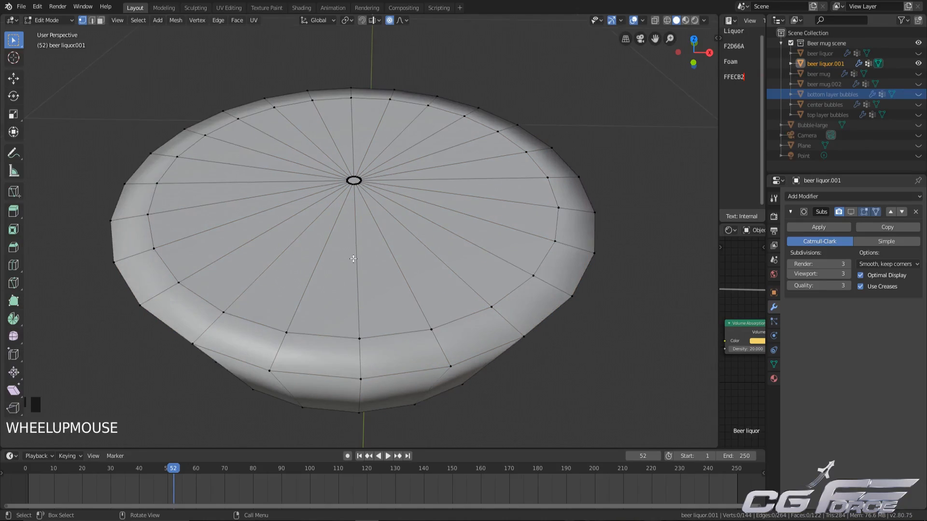
Step: Add four evenly spaced loop cuts between the center ring and the outer ring on the top face
{"action": "key", "text": "ctrl+r"}
{"action": "scroll", "coordinate": [325, 265], "scroll_direction": "up", "scroll_amount": 3}
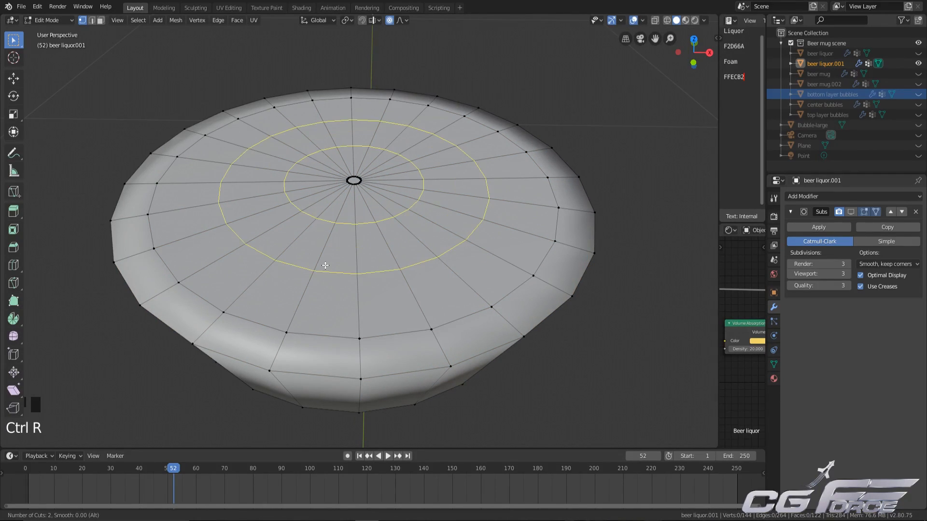
{"action": "left_click", "coordinate": [325, 265]}
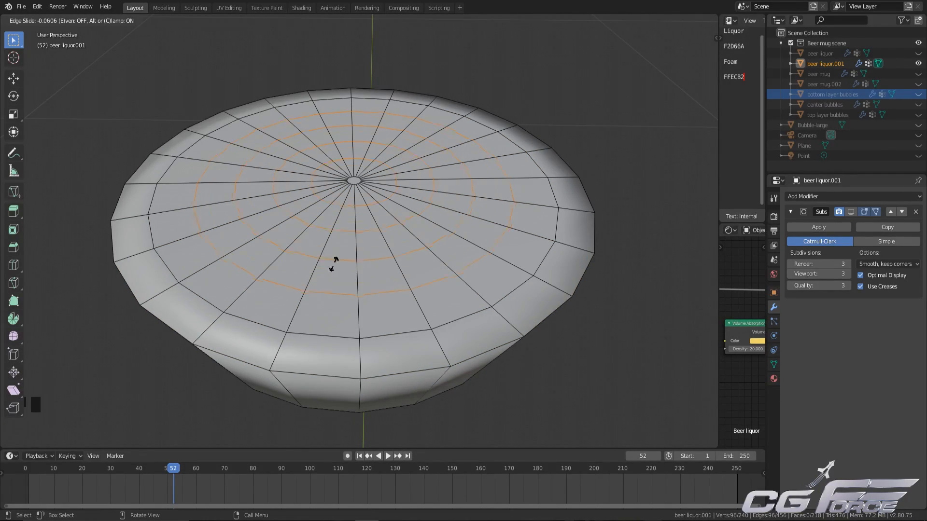
{"action": "right_click", "coordinate": [315, 275]}
{"action": "left_click", "coordinate": [611, 123]}
{"action": "mouse_move", "coordinate": [392, 291]}
{"action": "middle_mouse_down"}
{"action": "mouse_move", "coordinate": [393, 300]}
{"action": "mouse_move", "coordinate": [386, 289]}
{"action": "middle_mouse_up"}
{"action": "scroll", "coordinate": [322, 302], "scroll_direction": "up", "scroll_amount": 1}
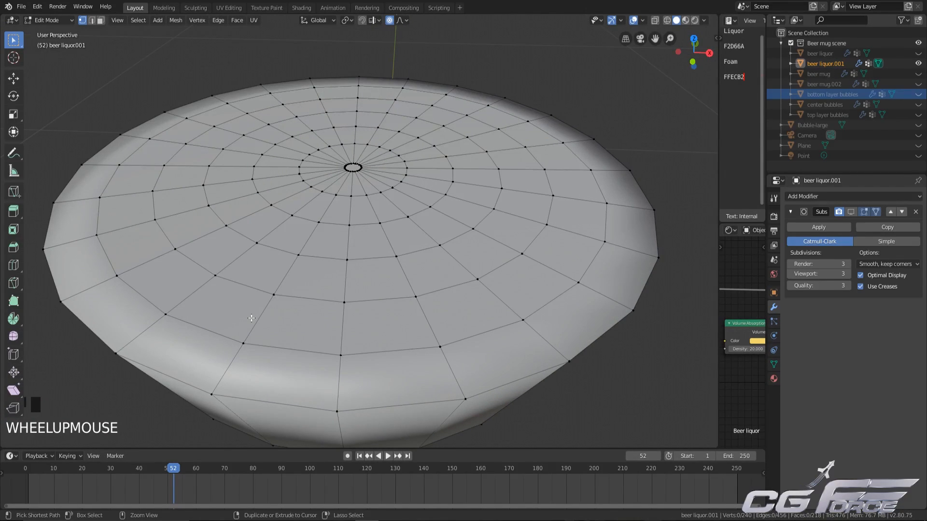
Step: Add one centered loop cut in each of the five bands between the existing rings on the top face
{"action": "key", "text": "ctrl+r"}
{"action": "left_click", "coordinate": [268, 311]}
{"action": "right_click", "coordinate": [268, 267]}
{"action": "key", "text": "ctrl+r"}
{"action": "left_click", "coordinate": [268, 266]}
{"action": "right_click", "coordinate": [268, 266]}
{"action": "key", "text": "ctrl+r"}
{"action": "left_click", "coordinate": [275, 227]}
{"action": "right_click", "coordinate": [276, 227]}
{"action": "key", "text": "ctrl+r"}
{"action": "left_click", "coordinate": [305, 198]}
{"action": "right_click", "coordinate": [305, 198]}
{"action": "scroll", "coordinate": [327, 160], "scroll_direction": "up", "scroll_amount": 2}
{"action": "key", "text": "ctrl+r"}
{"action": "left_click", "coordinate": [326, 160]}
{"action": "right_click", "coordinate": [326, 161]}
{"action": "scroll", "coordinate": [451, 159], "scroll_direction": "down", "scroll_amount": 5}
{"action": "left_click", "coordinate": [391, 189]}
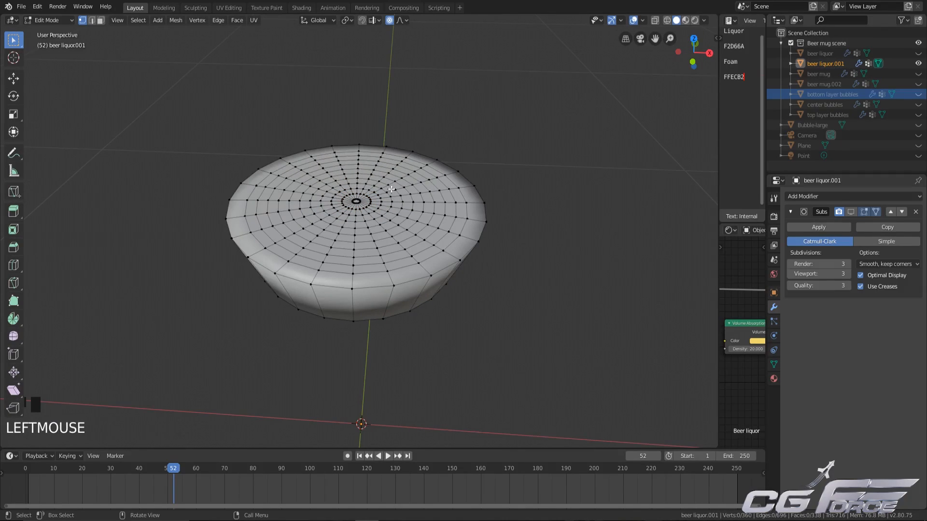
Step: Box-select all vertices of the top surface in front wireframe view
{"action": "key", "text": "KP_7"}
{"action": "key", "text": "shift+z"}
{"action": "scroll", "coordinate": [393, 289], "scroll_direction": "up", "scroll_amount": 3}
{"action": "key", "text": "shift+z"}
{"action": "middle_click_drag", "start_coordinate": [357, 320], "coordinate": [368, 251]}
{"action": "key", "text": "KP_1"}
{"action": "key", "text": "shift+z"}
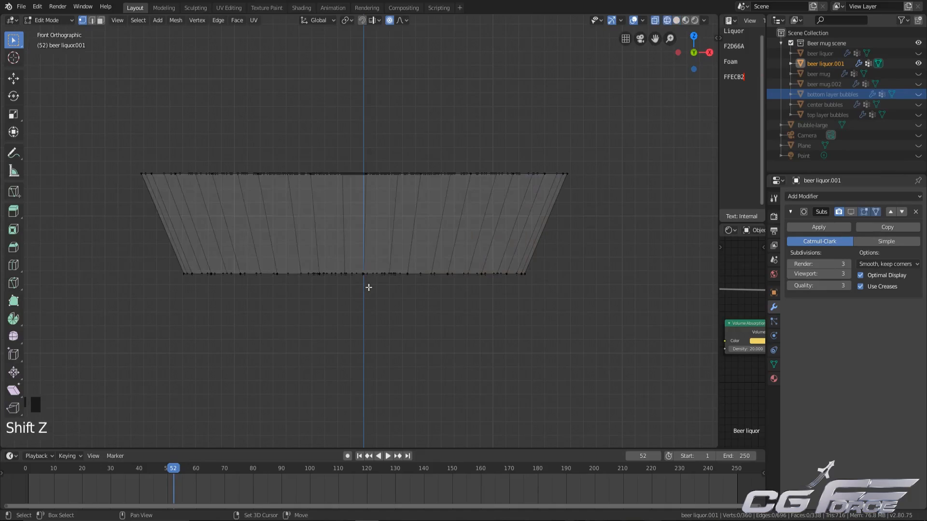
{"action": "key", "text": "b"}
{"action": "left_click_drag", "start_coordinate": [672, 114], "coordinate": [51, 213]}
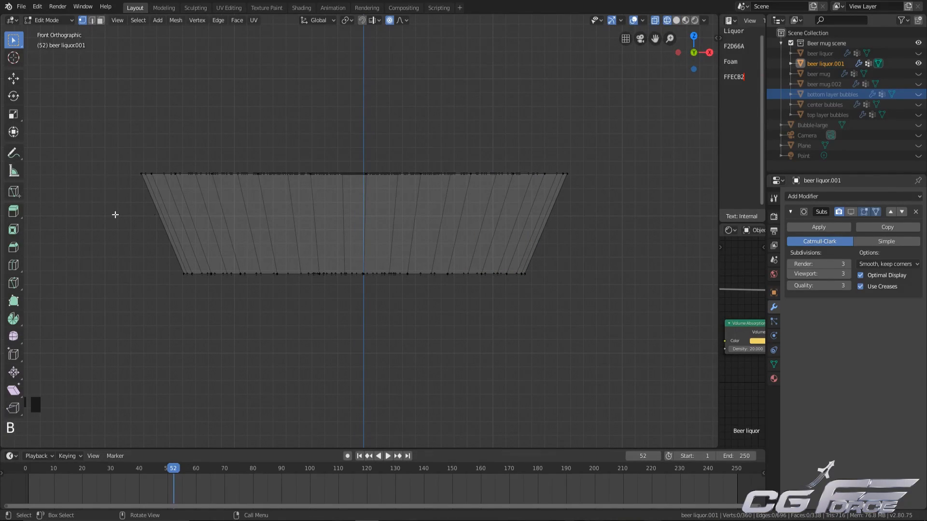
{"action": "key", "text": "b"}
{"action": "left_click_drag", "start_coordinate": [594, 120], "coordinate": [62, 186]}
Step: Return to solid shading, hide the unselected lower vertices and deselect the top surface
{"action": "middle_click_drag", "start_coordinate": [350, 216], "coordinate": [349, 256]}
{"action": "key", "text": "z"}
{"action": "left_click", "coordinate": [414, 256]}
{"action": "mouse_move", "coordinate": [410, 251]}
{"action": "middle_mouse_down"}
{"action": "mouse_move", "coordinate": [409, 271]}
{"action": "mouse_move", "coordinate": [415, 244]}
{"action": "middle_mouse_up"}
{"action": "middle_click_drag", "start_coordinate": [317, 375], "coordinate": [326, 334]}
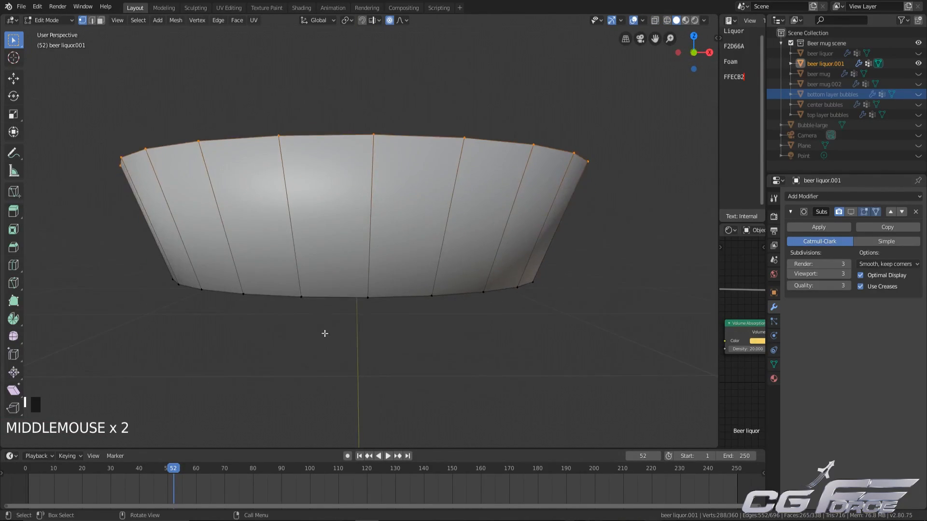
{"action": "middle_click_drag", "start_coordinate": [494, 248], "coordinate": [460, 282]}
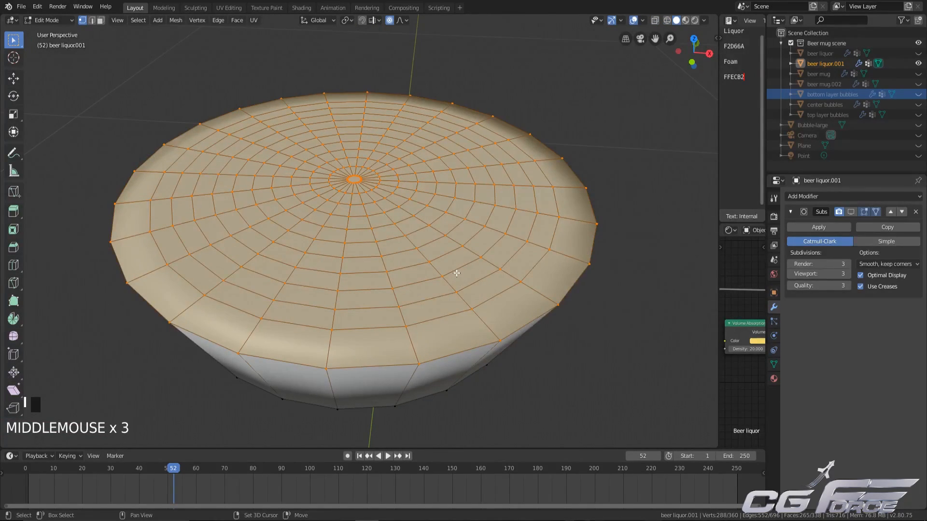
{"action": "key", "text": "shift+h"}
{"action": "middle_click_drag", "start_coordinate": [455, 271], "coordinate": [422, 294]}
{"action": "left_click", "coordinate": [458, 267]}
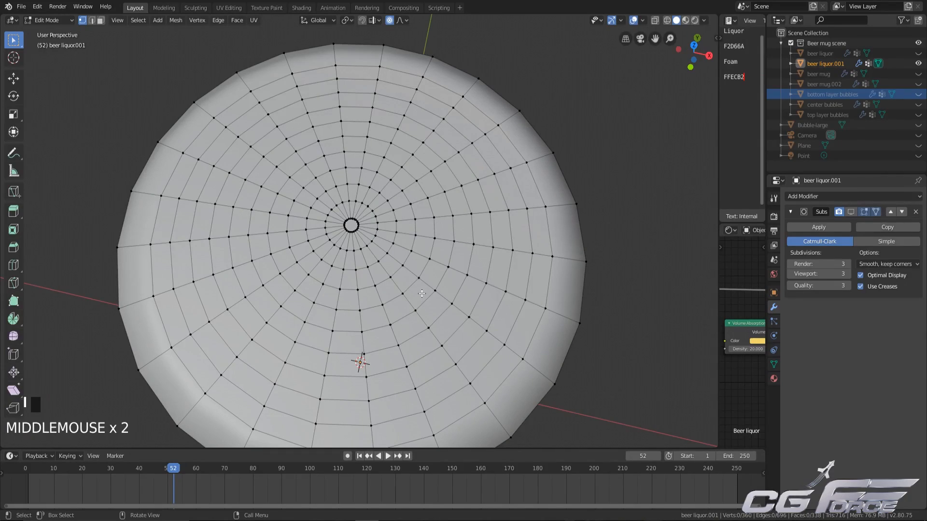
Step: Circle-select scattered clusters of vertices across the top surface in top wireframe view
{"action": "key", "text": "KP_7"}
{"action": "key", "text": "shift+z"}
{"action": "scroll", "coordinate": [421, 293], "scroll_direction": "down", "scroll_amount": 2}
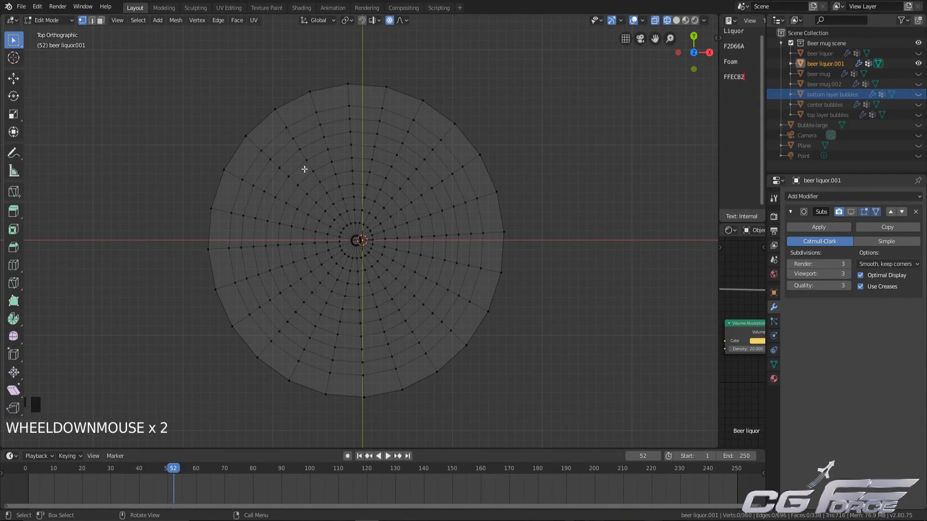
{"action": "key", "text": "c"}
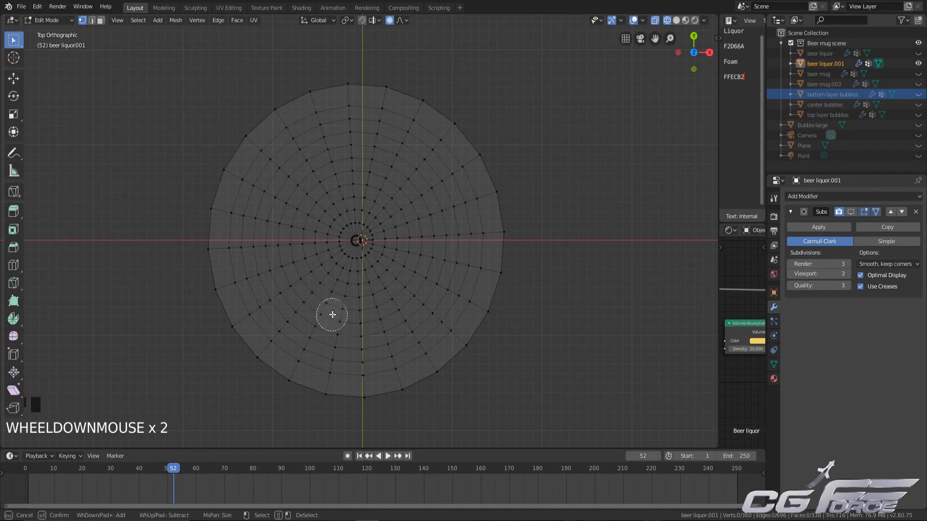
{"action": "left_click", "coordinate": [406, 327]}
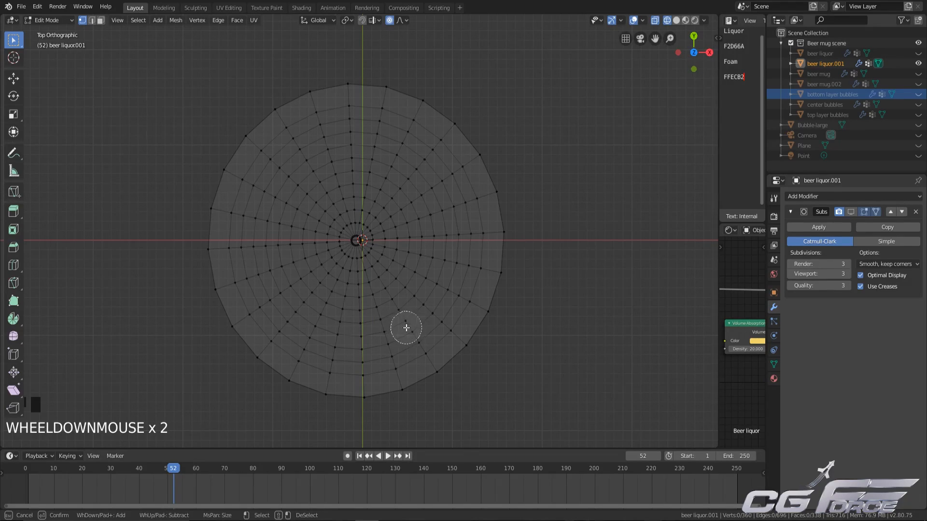
{"action": "left_click", "coordinate": [420, 256]}
{"action": "left_click_drag", "start_coordinate": [412, 199], "coordinate": [397, 164]}
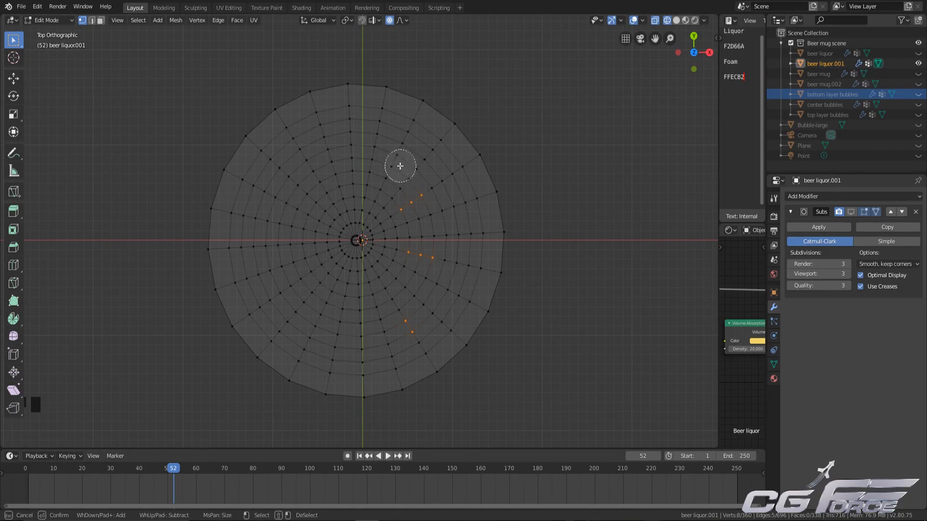
{"action": "left_click", "coordinate": [306, 155]}
{"action": "left_click", "coordinate": [280, 256]}
{"action": "left_click", "coordinate": [319, 322]}
{"action": "left_click", "coordinate": [330, 281]}
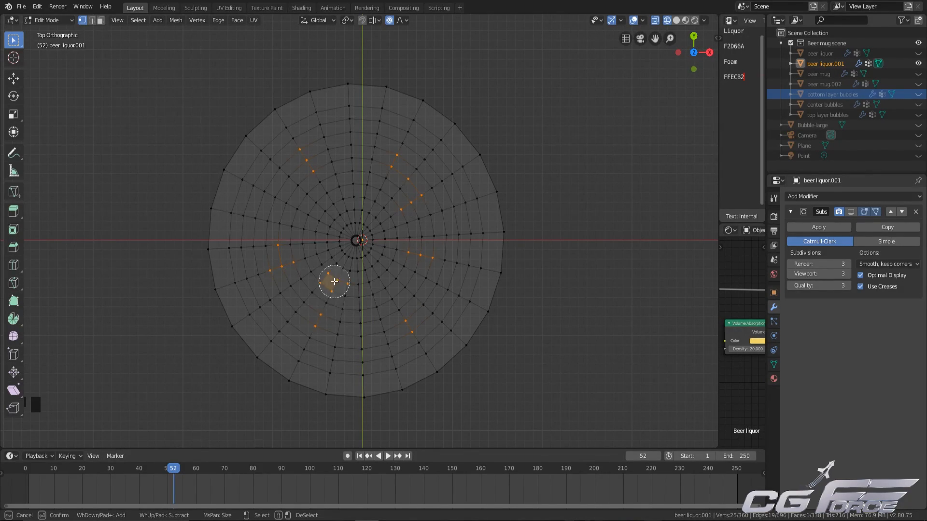
{"action": "left_click", "coordinate": [311, 223]}
{"action": "left_click", "coordinate": [360, 190]}
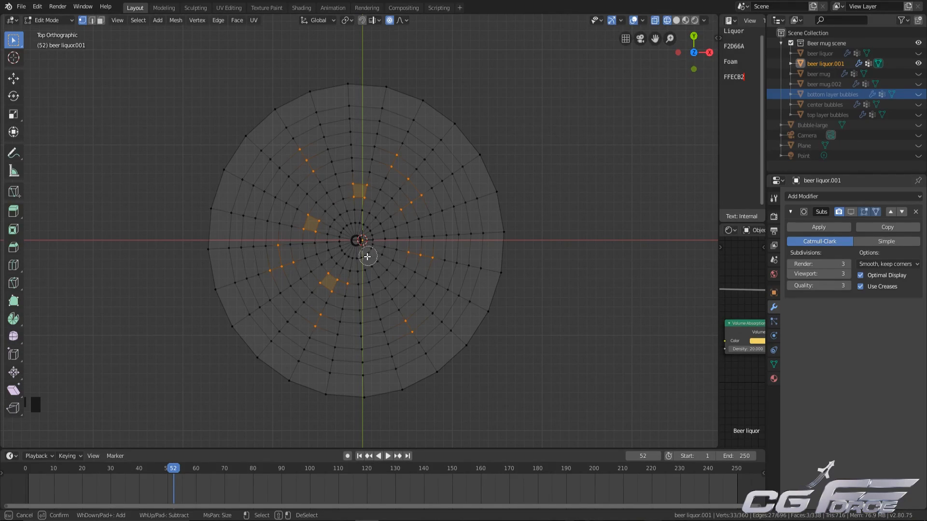
{"action": "right_click", "coordinate": [368, 255]}
Step: Add a few vertices of the small center ring to the selection with circle select
{"action": "scroll", "coordinate": [355, 263], "scroll_direction": "up", "scroll_amount": 7}
{"action": "key", "text": "b"}
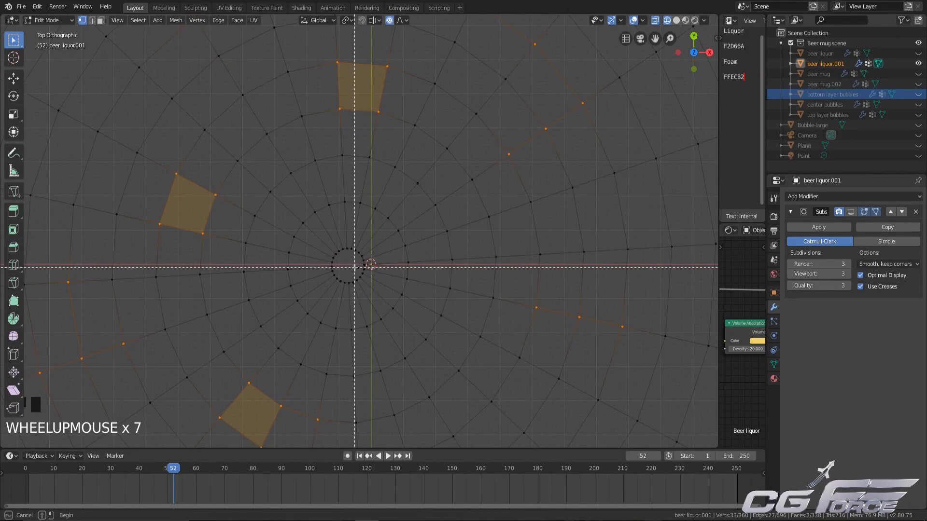
{"action": "key", "text": "b"}
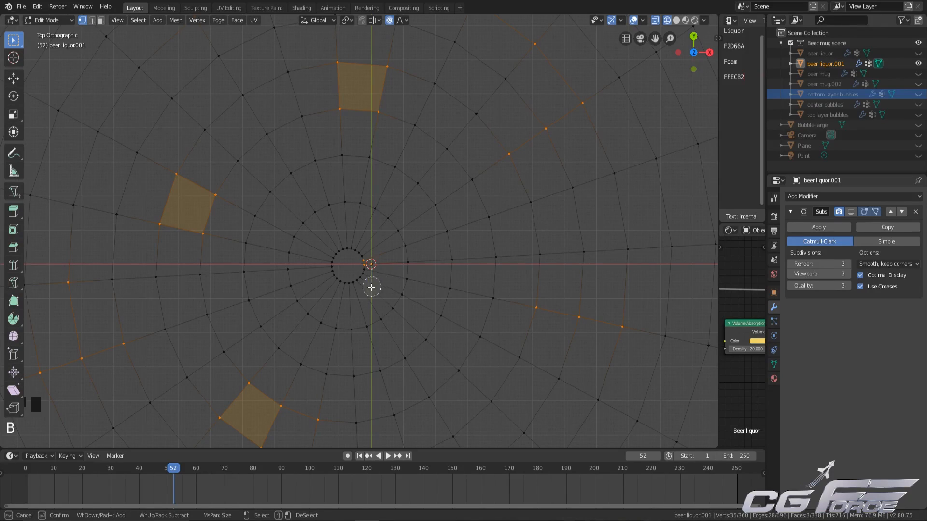
{"action": "right_click", "coordinate": [282, 263]}
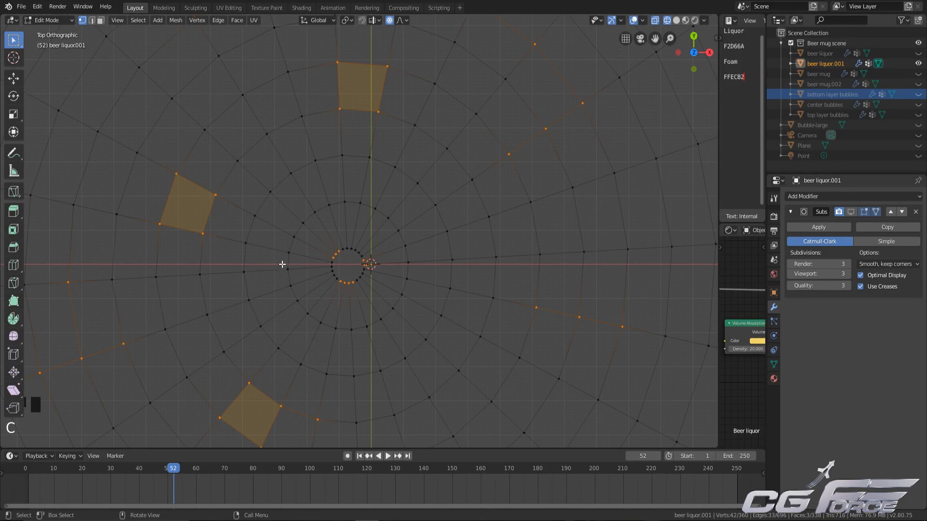
Step: Sink the selected vertices along Z in two moves with smooth proportional editing at size 0.04, the second about 0.008 m
{"action": "scroll", "coordinate": [287, 263], "scroll_direction": "down", "scroll_amount": 6}
{"action": "middle_click_drag", "start_coordinate": [373, 314], "coordinate": [399, 258]}
{"action": "scroll", "coordinate": [404, 298], "scroll_direction": "up", "scroll_amount": 1}
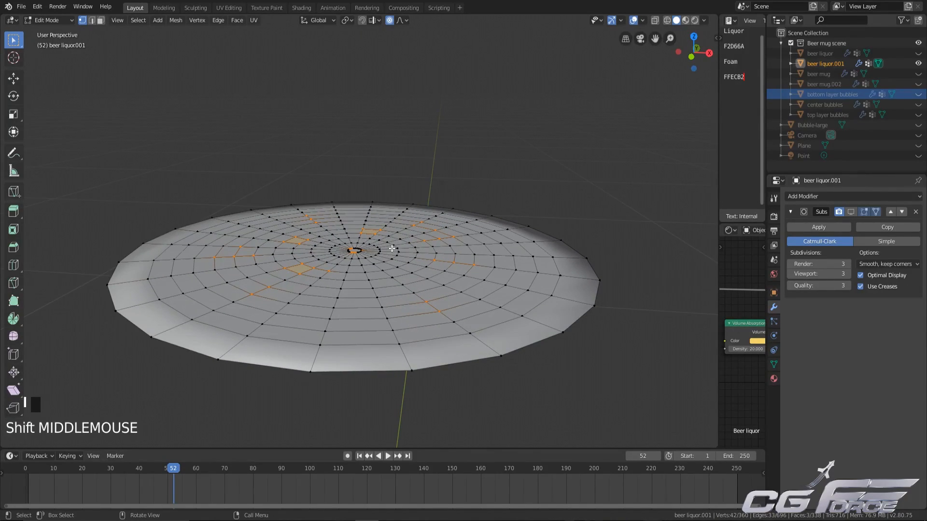
{"action": "key", "text": "g"}
{"action": "key", "text": "z"}
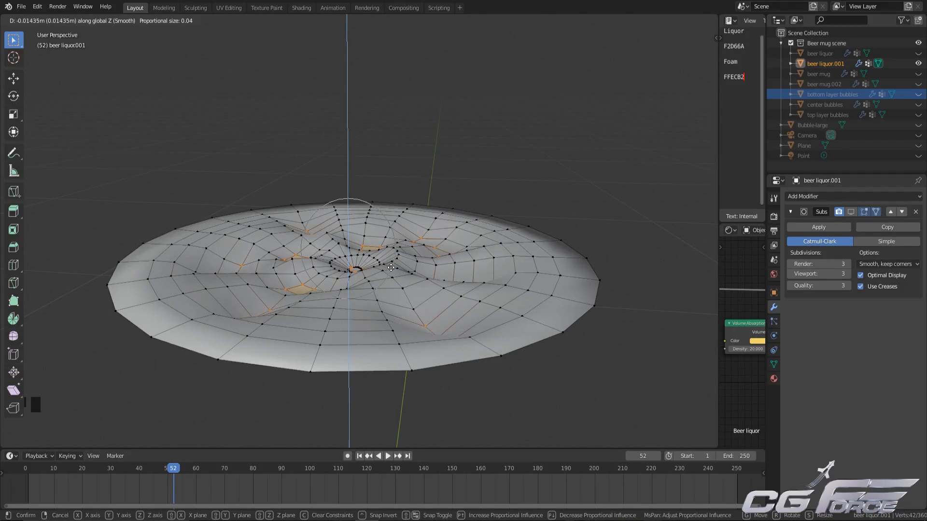
{"action": "left_click", "coordinate": [424, 338]}
{"action": "middle_click_drag", "start_coordinate": [425, 337], "coordinate": [422, 284], "text": "shift"}
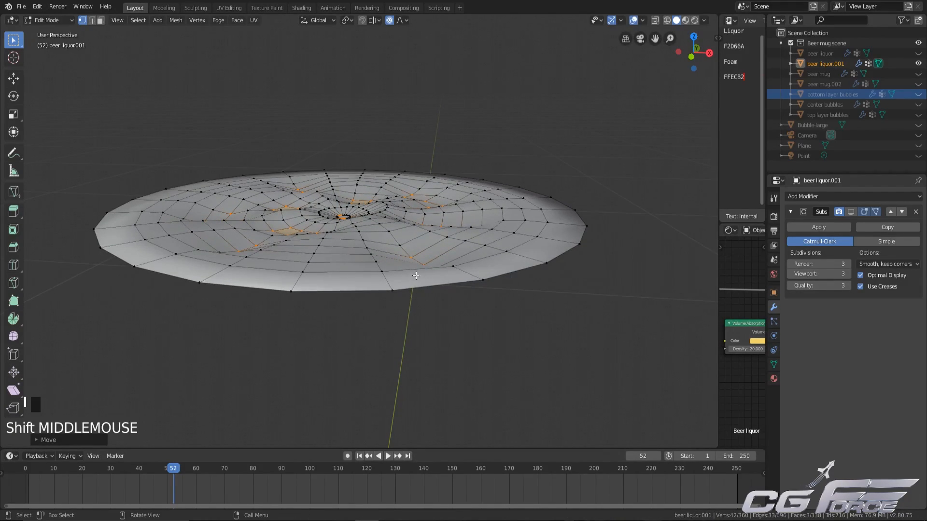
{"action": "key", "text": "g"}
{"action": "key", "text": "z"}
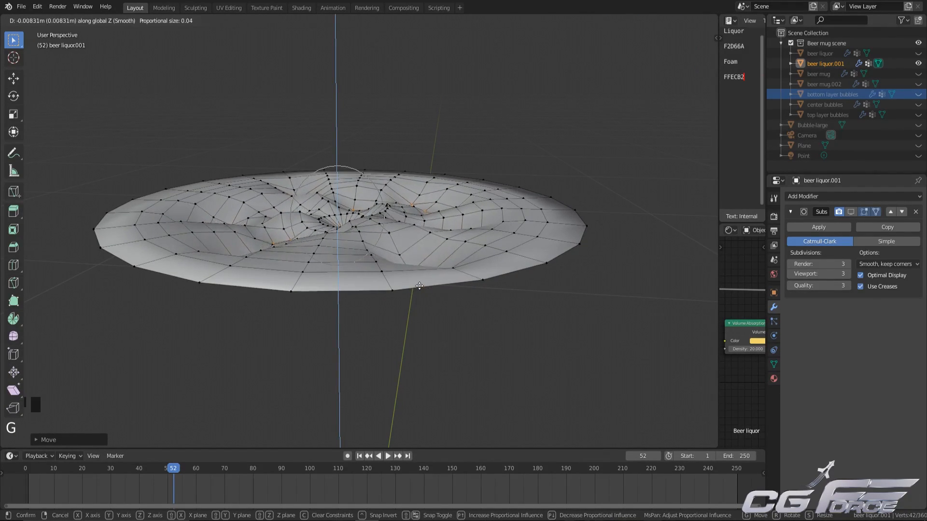
{"action": "left_click", "coordinate": [419, 286]}
Step: Rotate the selected vertices about -3.94° around Z with proportional editing, and deselect everything
{"action": "middle_click_drag", "start_coordinate": [420, 286], "coordinate": [483, 313]}
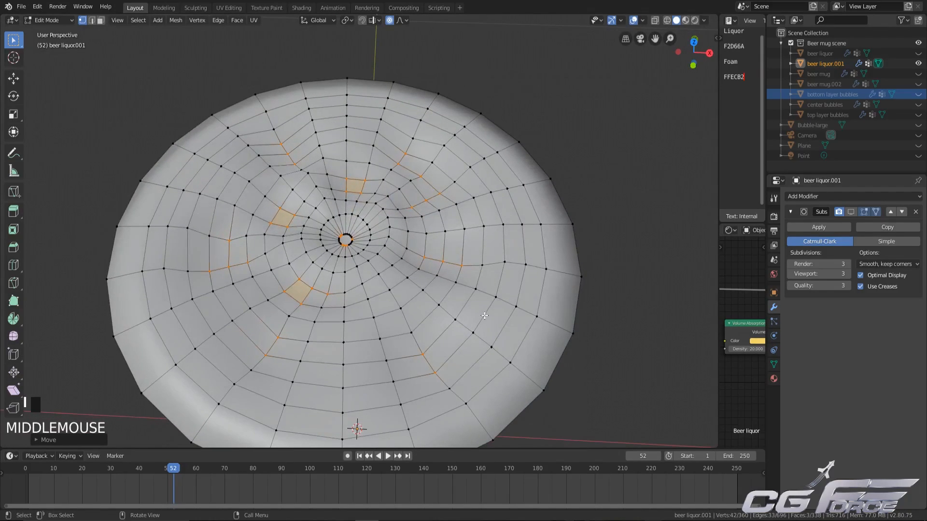
{"action": "key", "text": "r"}
{"action": "key", "text": "z"}
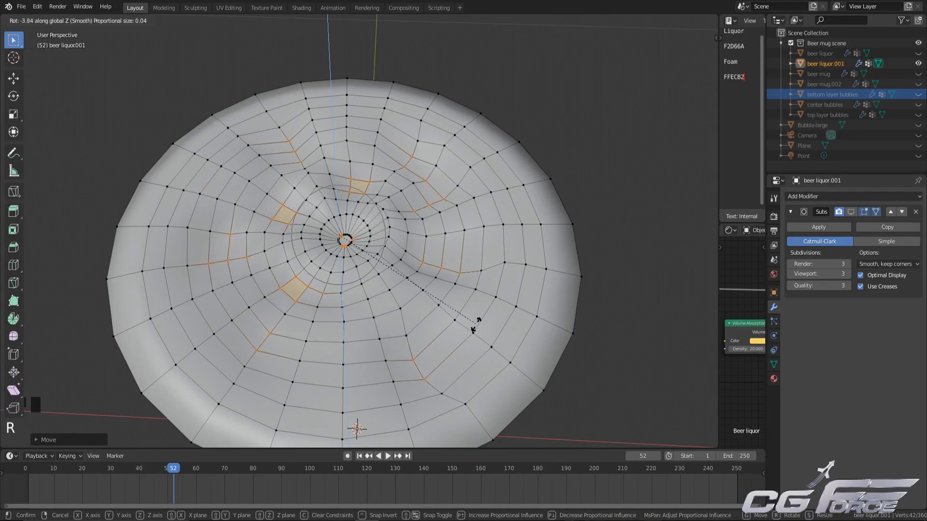
{"action": "left_click", "coordinate": [474, 324]}
{"action": "scroll", "coordinate": [550, 273], "scroll_direction": "down", "scroll_amount": 2}
{"action": "left_click", "coordinate": [551, 277]}
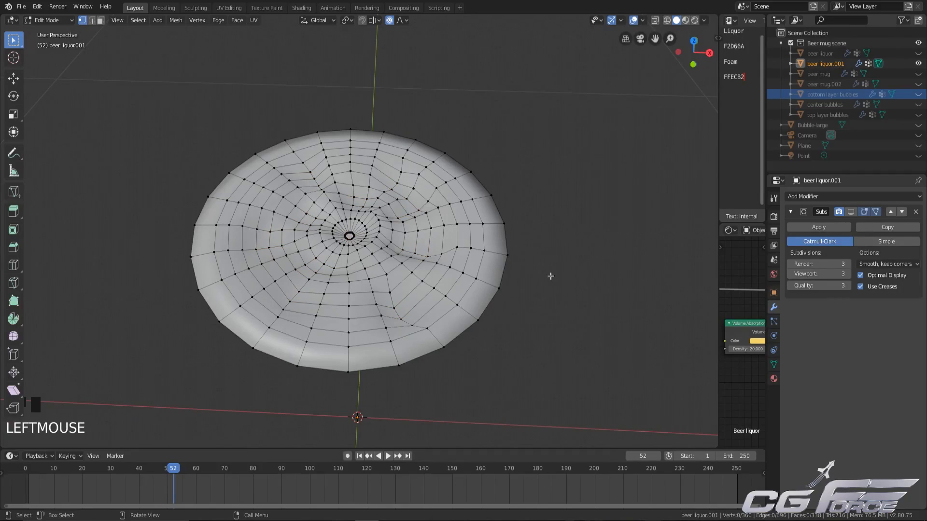
Step: Unhide the lower part of the foam mesh and leave all vertices deselected
{"action": "key", "text": "alt+h"}
{"action": "middle_click_drag", "start_coordinate": [549, 277], "coordinate": [471, 349]}
{"action": "left_click", "coordinate": [545, 273]}
{"action": "scroll", "coordinate": [429, 338], "scroll_direction": "up", "scroll_amount": 2}
{"action": "scroll", "coordinate": [473, 330], "scroll_direction": "down", "scroll_amount": 1}
{"action": "middle_click_drag", "start_coordinate": [366, 322], "coordinate": [317, 326]}
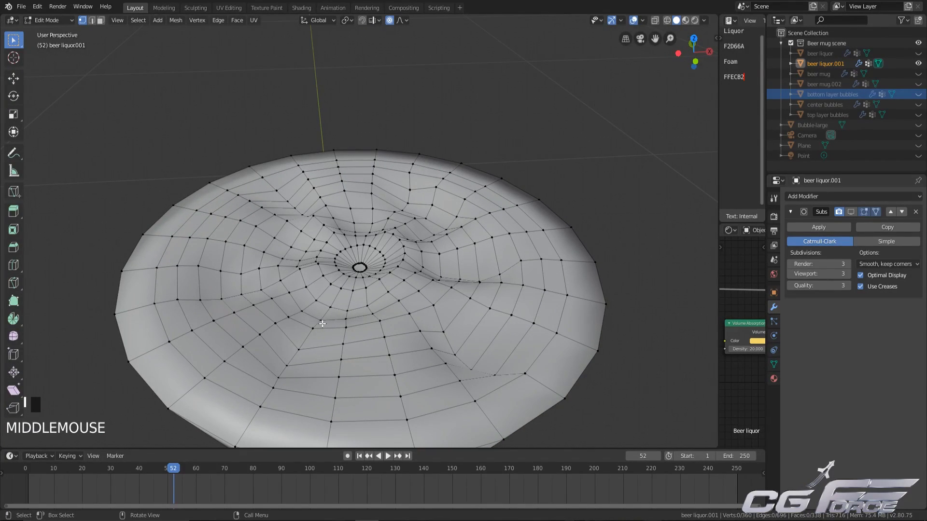
{"action": "middle_click_drag", "start_coordinate": [400, 367], "coordinate": [509, 362]}
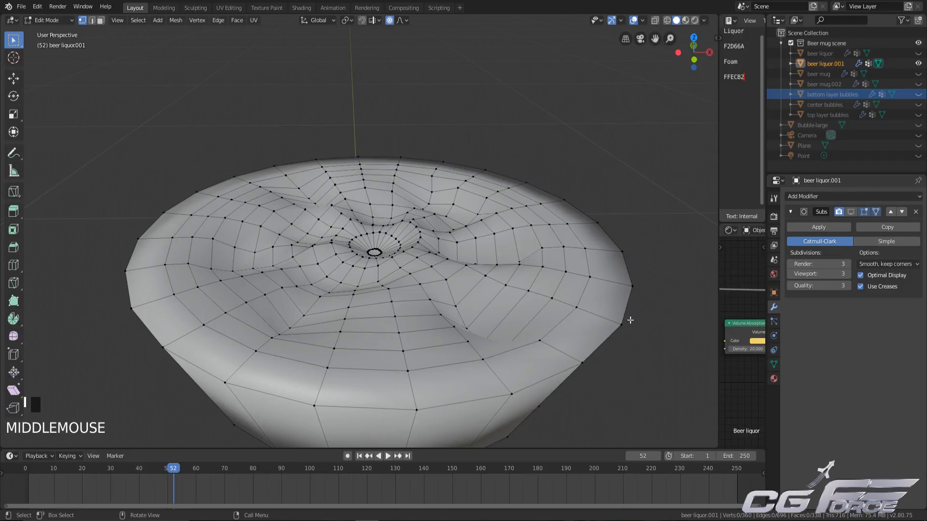
Step: Turn the Subdivision modifier's viewport display back on and check the smoothed foam in Object Mode
{"action": "left_click", "coordinate": [851, 212]}
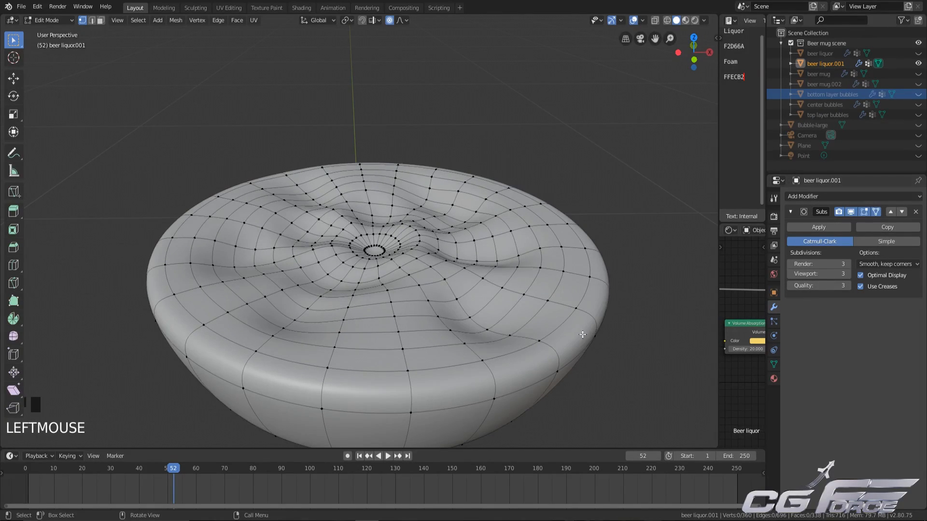
{"action": "key", "text": "Tab"}
{"action": "middle_click_drag", "start_coordinate": [556, 360], "coordinate": [383, 307]}
{"action": "scroll", "coordinate": [530, 362], "scroll_direction": "down", "scroll_amount": 3}
{"action": "scroll", "coordinate": [513, 325], "scroll_direction": "up", "scroll_amount": 2}
Step: Select half of the foam's innermost vertex ring, raise it about 0.006 m along Z with proportional size 0.04, and deselect everything
{"action": "key", "text": "Tab"}
{"action": "scroll", "coordinate": [383, 308], "scroll_direction": "up", "scroll_amount": 2}
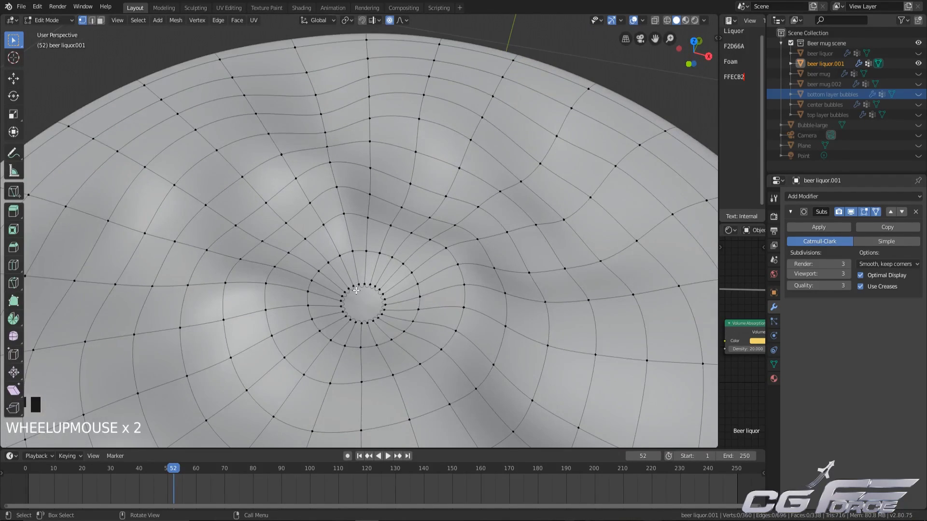
{"action": "left_click", "coordinate": [356, 291], "text": "alt+shift"}
{"action": "key", "text": "c"}
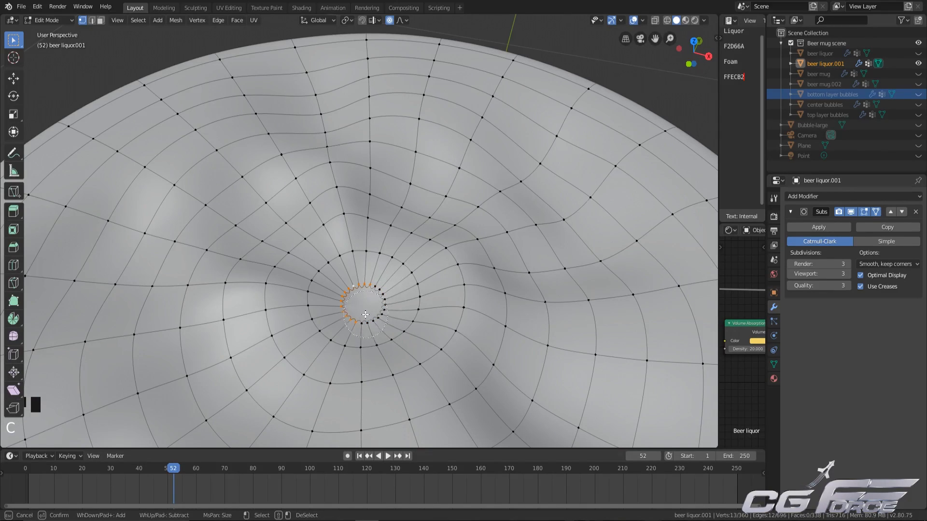
{"action": "middle_click_drag", "start_coordinate": [341, 320], "coordinate": [381, 297]}
{"action": "scroll", "coordinate": [381, 297], "scroll_direction": "down", "scroll_amount": 3}
{"action": "key", "text": "g"}
{"action": "key", "text": "z"}
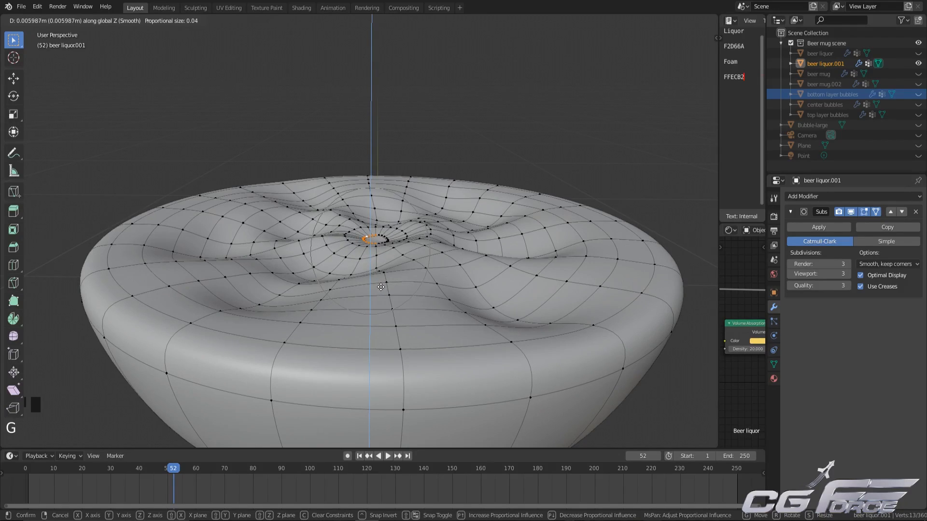
{"action": "left_click", "coordinate": [339, 287]}
{"action": "scroll", "coordinate": [339, 287], "scroll_direction": "down", "scroll_amount": 2}
{"action": "middle_click_drag", "start_coordinate": [339, 287], "coordinate": [354, 223]}
{"action": "left_click", "coordinate": [353, 223]}
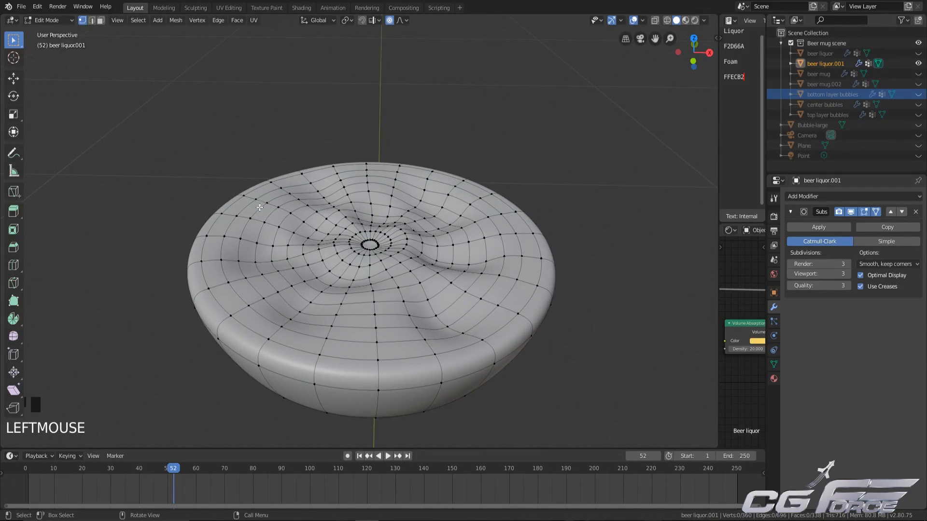
Step: Select the complete edge loop around the foam's upper rim
{"action": "left_click", "coordinate": [232, 206], "text": "alt+shift"}
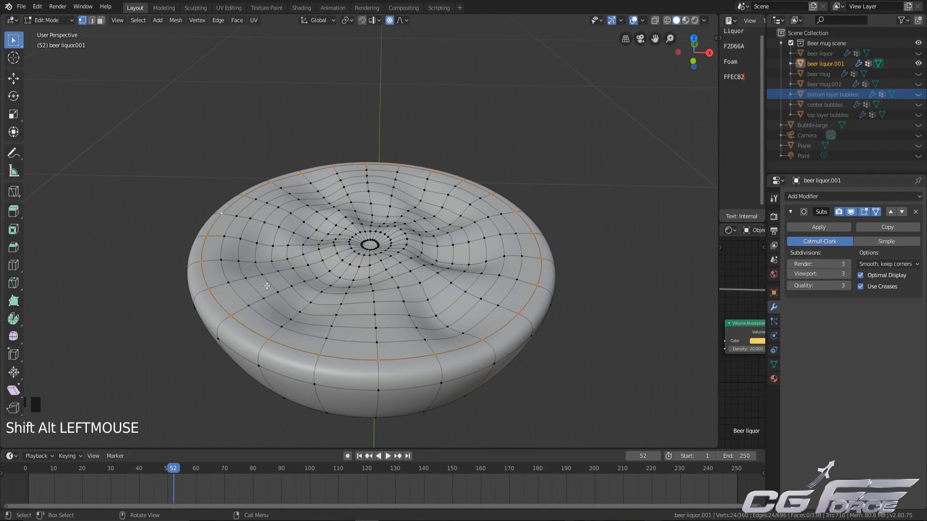
{"action": "middle_click_drag", "start_coordinate": [413, 317], "coordinate": [414, 303]}
{"action": "scroll", "coordinate": [414, 321], "scroll_direction": "up", "scroll_amount": 2}
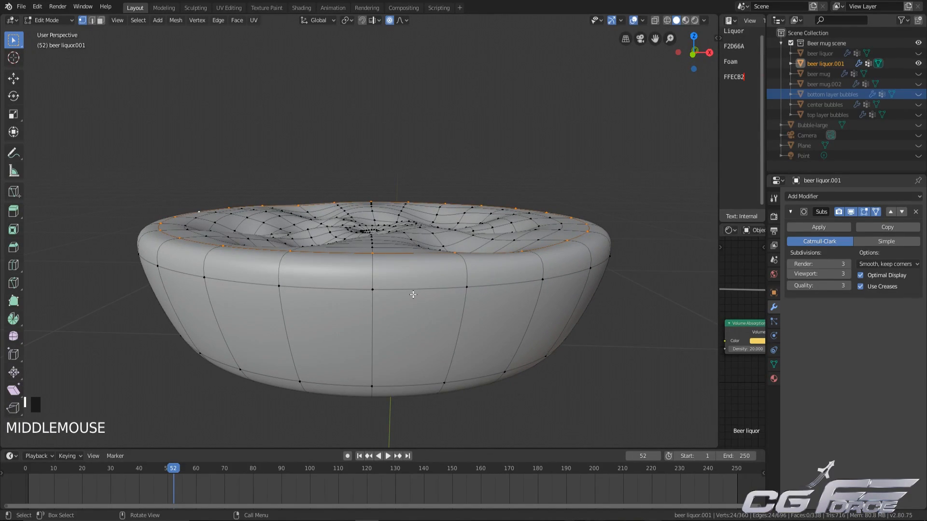
{"action": "key", "text": "g"}
{"action": "key", "text": "z"}
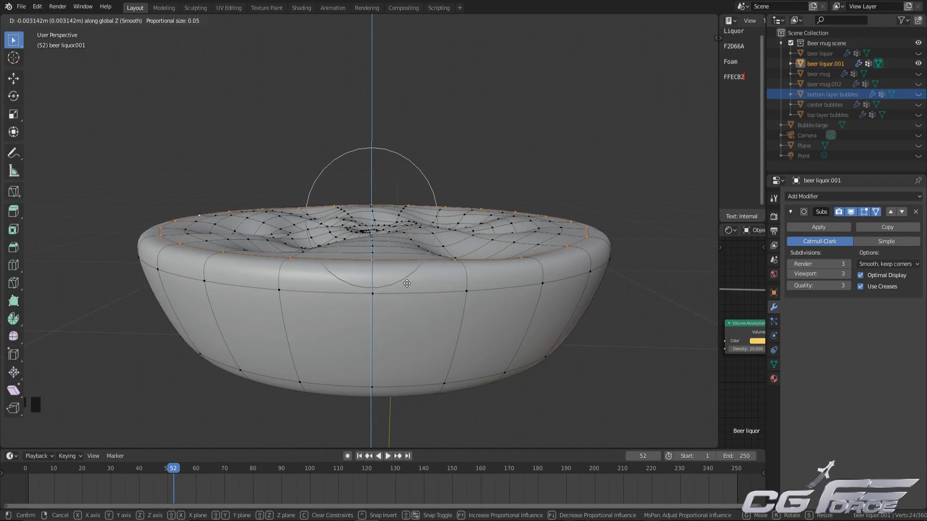
{"action": "left_click", "coordinate": [407, 282]}
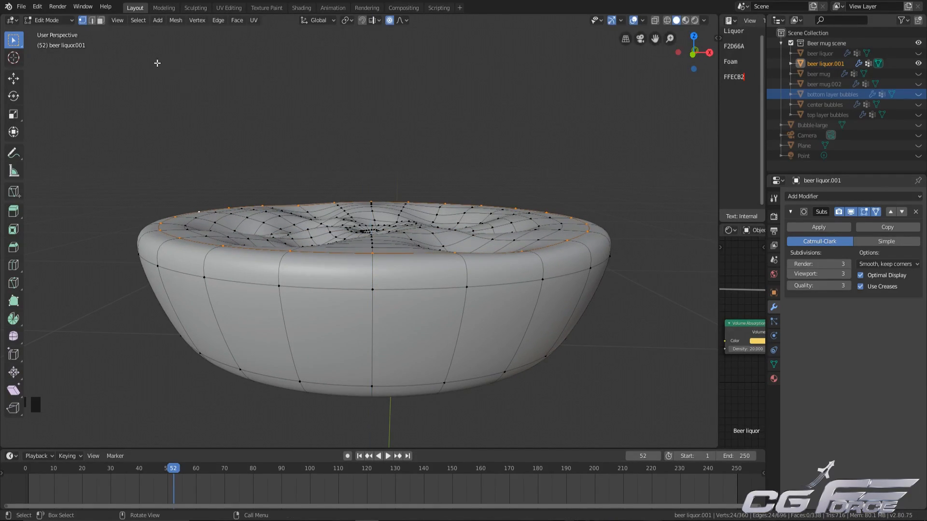
Step: Apply Checker Deselect to the rim loop and raise the remaining vertices about 0.005 m along Z with proportional size 0.05
{"action": "left_click", "coordinate": [141, 22]}
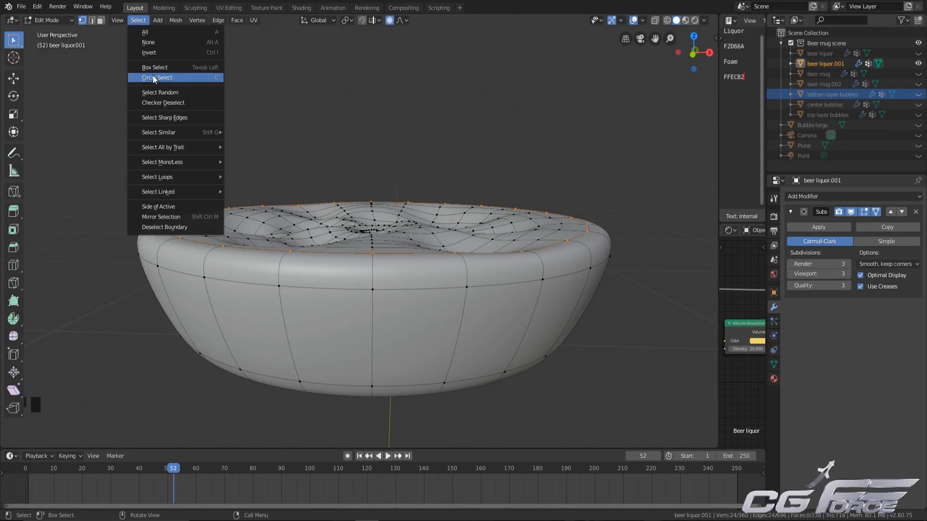
{"action": "left_click", "coordinate": [152, 101]}
{"action": "key", "text": "g"}
{"action": "key", "text": "z"}
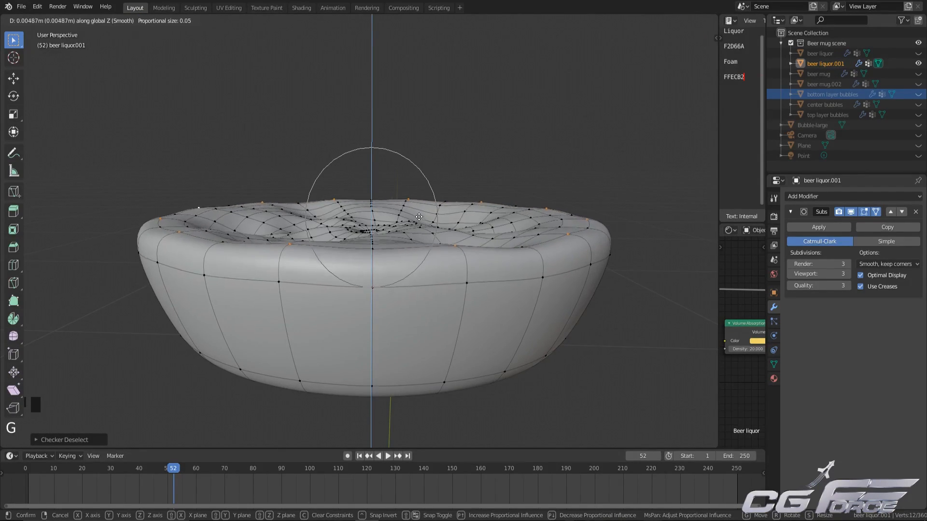
{"action": "left_click", "coordinate": [414, 213]}
Step: Deselect the front rim vertices and raise the remaining back ones about 0.018 m along Z with smooth proportional editing
{"action": "middle_click_drag", "start_coordinate": [414, 213], "coordinate": [412, 229]}
{"action": "scroll", "coordinate": [372, 267], "scroll_direction": "down", "scroll_amount": 3}
{"action": "middle_click_drag", "start_coordinate": [373, 266], "coordinate": [371, 281]}
{"action": "key", "text": "shift+z"}
{"action": "key", "text": "b"}
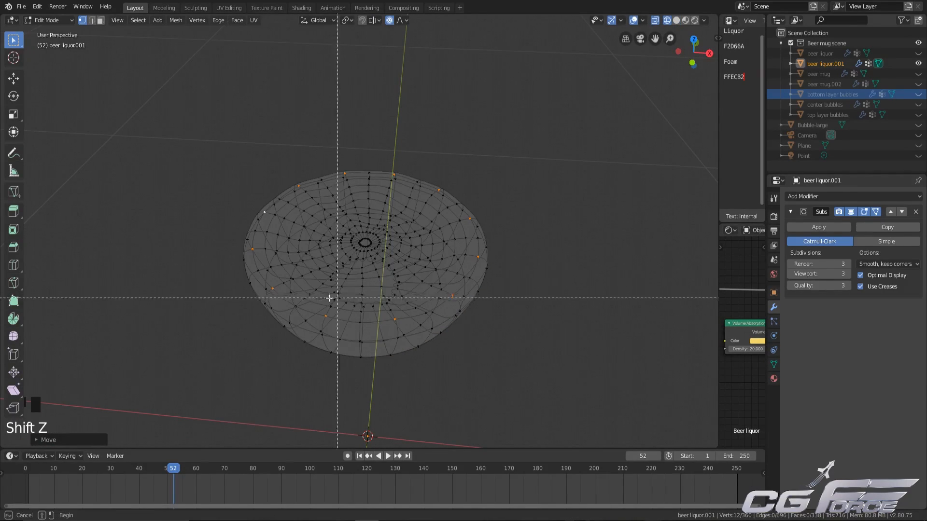
{"action": "mouse_move", "coordinate": [215, 230]}
{"action": "left_mouse_down"}
{"action": "mouse_move", "coordinate": [292, 351]}
{"action": "mouse_move", "coordinate": [555, 393]}
{"action": "left_mouse_up"}
{"action": "key", "text": "shift+z"}
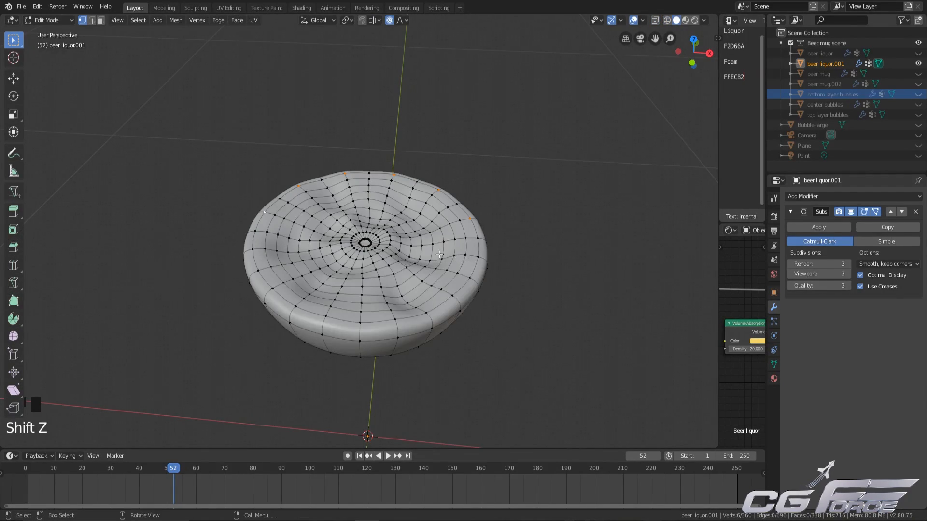
{"action": "scroll", "coordinate": [434, 252], "scroll_direction": "up", "scroll_amount": 2}
{"action": "mouse_move", "coordinate": [417, 198]}
{"action": "middle_mouse_down"}
{"action": "mouse_move", "coordinate": [410, 174]}
{"action": "mouse_move", "coordinate": [386, 216]}
{"action": "middle_mouse_up"}
{"action": "scroll", "coordinate": [386, 216], "scroll_direction": "up", "scroll_amount": 2}
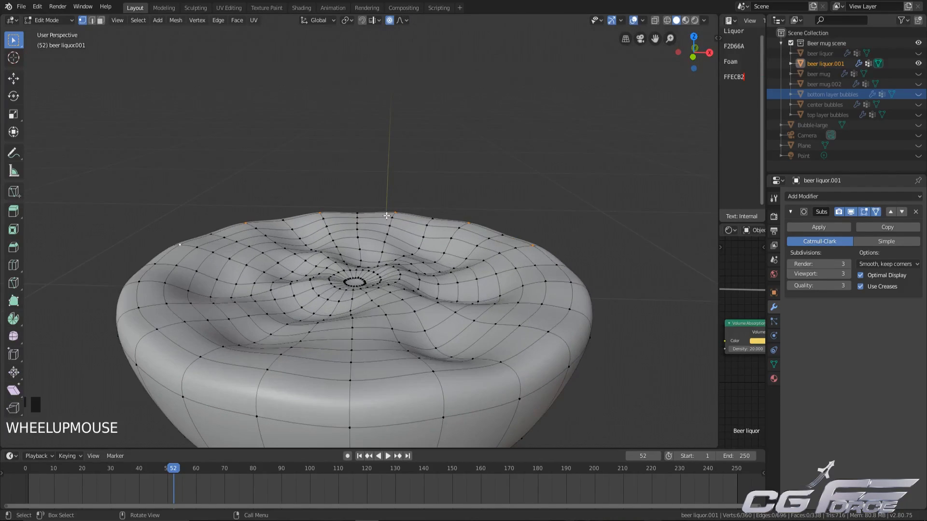
{"action": "key", "text": "g"}
{"action": "key", "text": "z"}
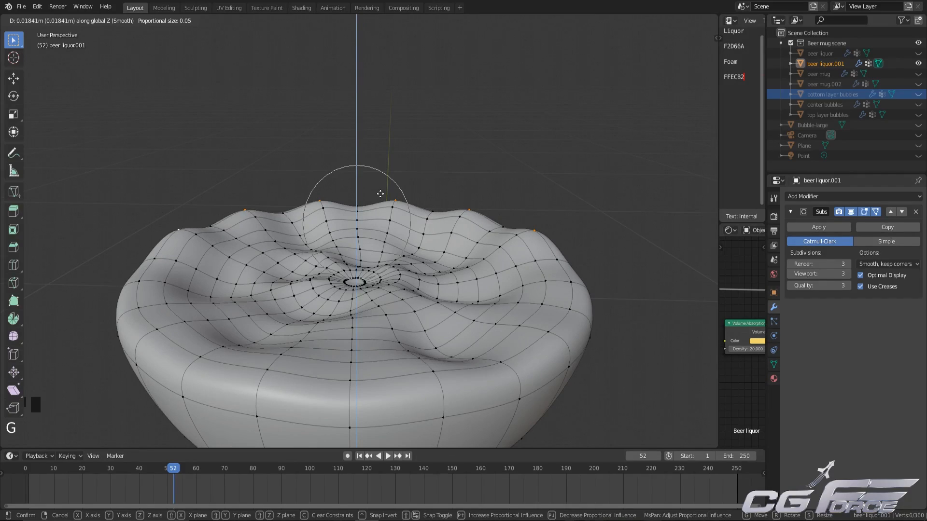
{"action": "left_click", "coordinate": [381, 193]}
Step: Keep only the two middle back rim vertices selected and raise them further along Z with proportional size 0.05
{"action": "middle_click_drag", "start_coordinate": [366, 259], "coordinate": [347, 261]}
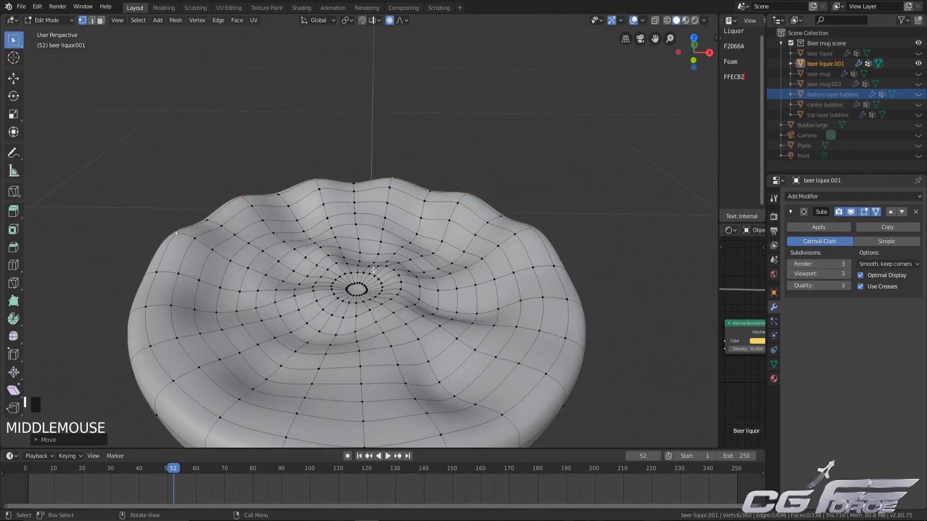
{"action": "key", "text": "shift+z"}
{"action": "key", "text": "c"}
{"action": "middle_click_drag", "start_coordinate": [231, 226], "coordinate": [188, 237]}
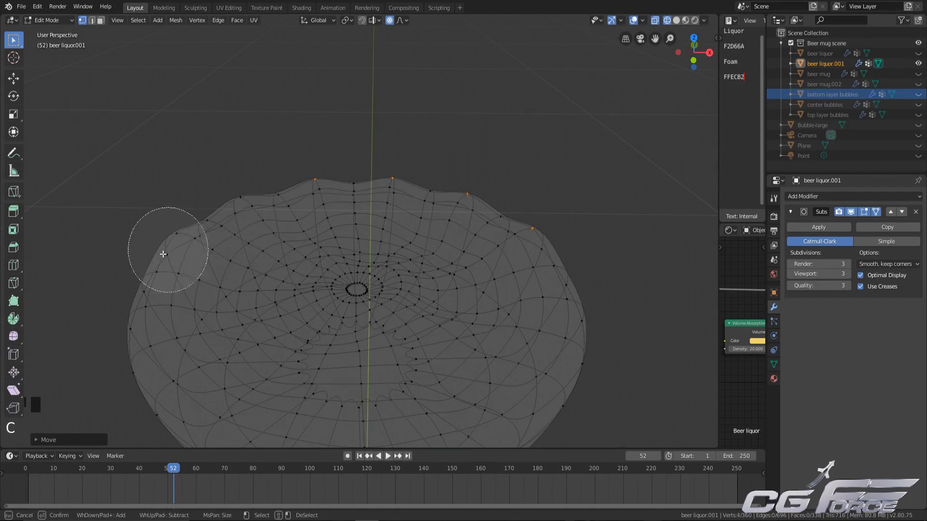
{"action": "middle_click_drag", "start_coordinate": [480, 216], "coordinate": [555, 239]}
{"action": "right_click", "coordinate": [609, 270]}
{"action": "key", "text": "shift+z"}
{"action": "scroll", "coordinate": [406, 278], "scroll_direction": "up", "scroll_amount": 2}
{"action": "mouse_move", "coordinate": [399, 280]}
{"action": "middle_mouse_down"}
{"action": "mouse_move", "coordinate": [397, 242]}
{"action": "mouse_move", "coordinate": [394, 255]}
{"action": "middle_mouse_up"}
{"action": "key", "text": "g"}
{"action": "key", "text": "z"}
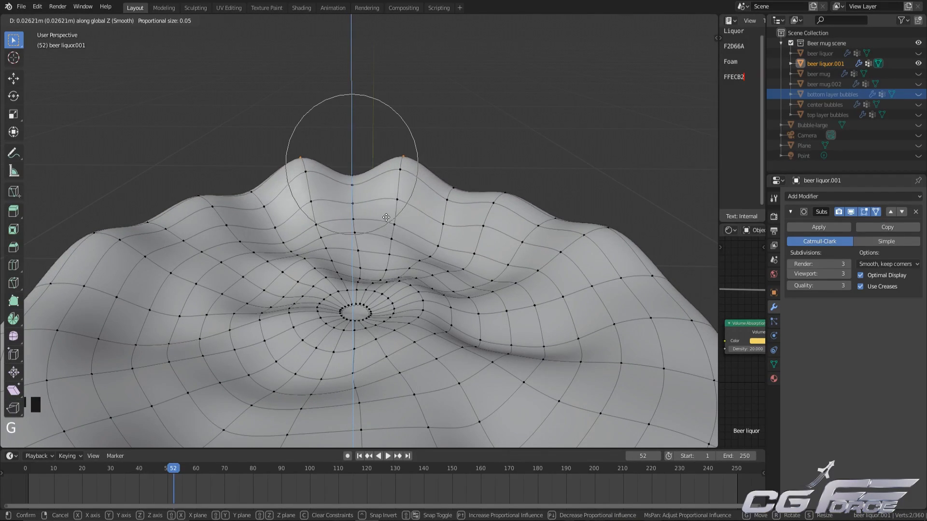
{"action": "left_click", "coordinate": [322, 188]}
Step: Lower the left one of the two tallest back peaks slightly along Z, and deselect everything
{"action": "left_click", "coordinate": [305, 153]}
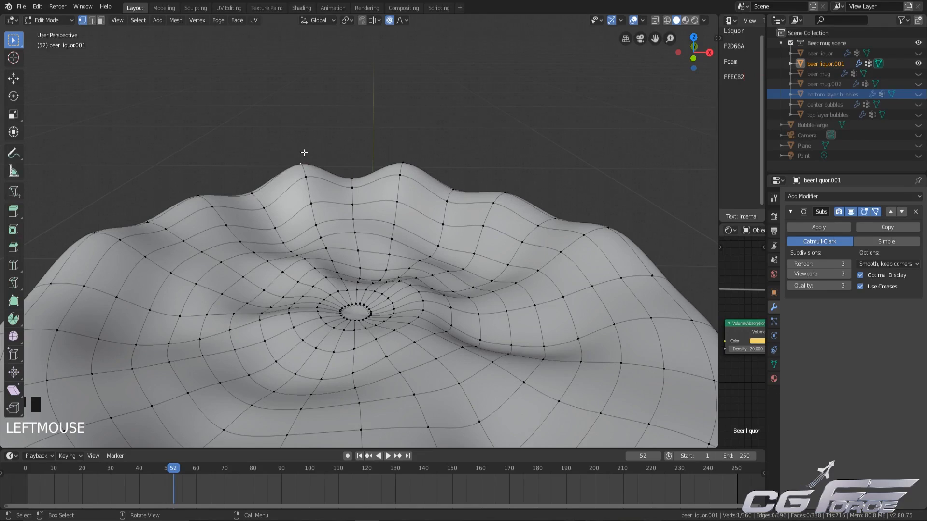
{"action": "key", "text": "g"}
{"action": "key", "text": "z"}
{"action": "left_click", "coordinate": [298, 170]}
{"action": "scroll", "coordinate": [388, 168], "scroll_direction": "down", "scroll_amount": 3}
{"action": "left_click", "coordinate": [499, 187]}
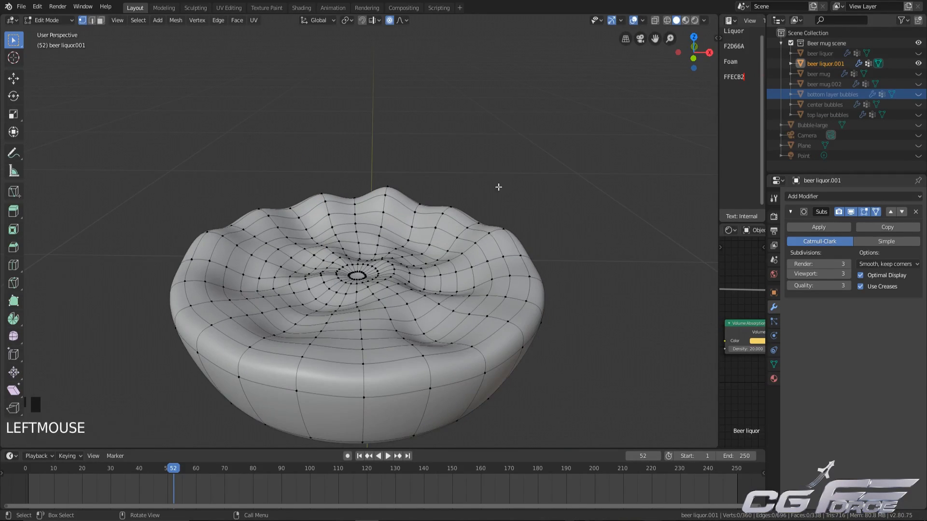
Step: Return to Object Mode, unhide all scene objects, and select only the foam object in the mug
{"action": "key", "text": "Tab"}
{"action": "middle_click_drag", "start_coordinate": [501, 214], "coordinate": [511, 192]}
{"action": "key", "text": "alt+h"}
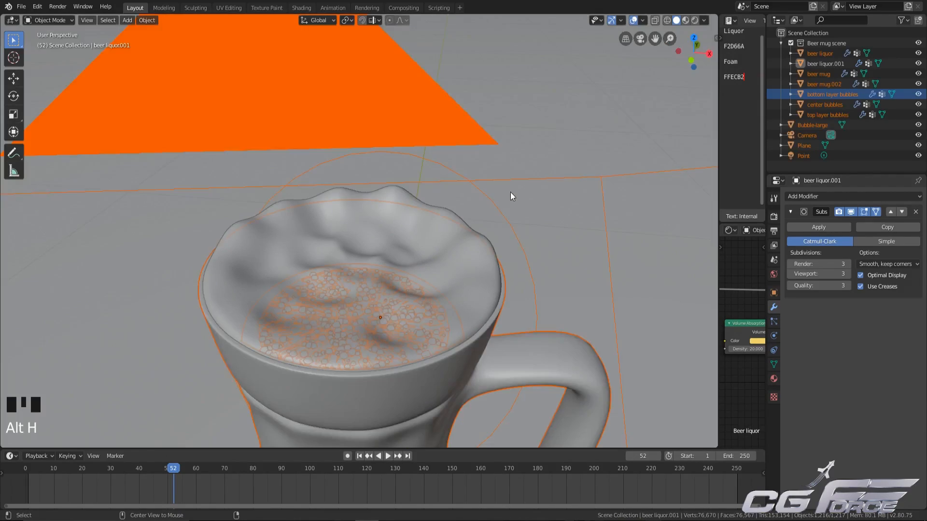
{"action": "scroll", "coordinate": [520, 212], "scroll_direction": "down", "scroll_amount": 3}
{"action": "left_click", "coordinate": [514, 232]}
{"action": "key", "text": "shift+z"}
{"action": "key", "text": "shift+z"}
{"action": "scroll", "coordinate": [436, 256], "scroll_direction": "up", "scroll_amount": 5}
{"action": "middle_click_drag", "start_coordinate": [437, 251], "coordinate": [467, 223]}
{"action": "left_click", "coordinate": [485, 286]}
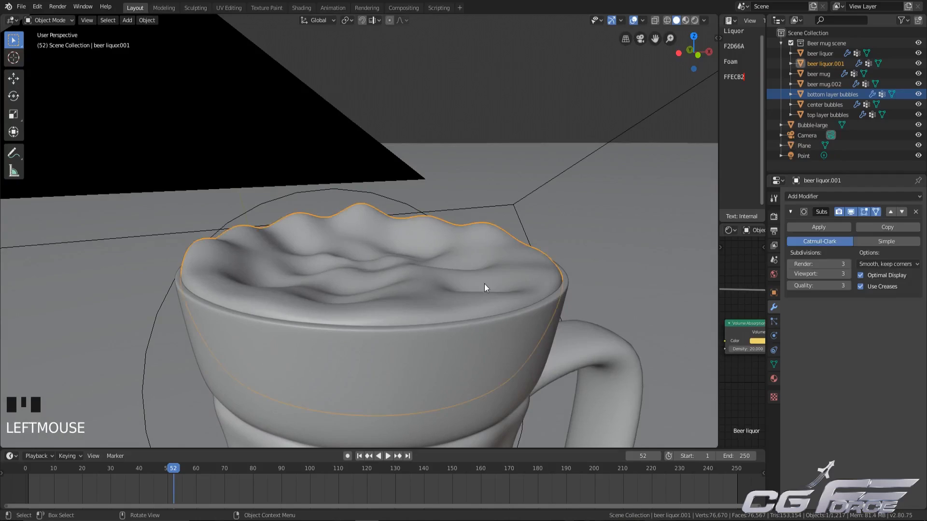
Step: In front view, select the foam's upper vertices and lower them about 0.0034 m along Z with proportional size 0.05
{"action": "middle_click_drag", "start_coordinate": [486, 287], "coordinate": [467, 265]}
{"action": "key", "text": "KP_1"}
{"action": "key", "text": "shift+z"}
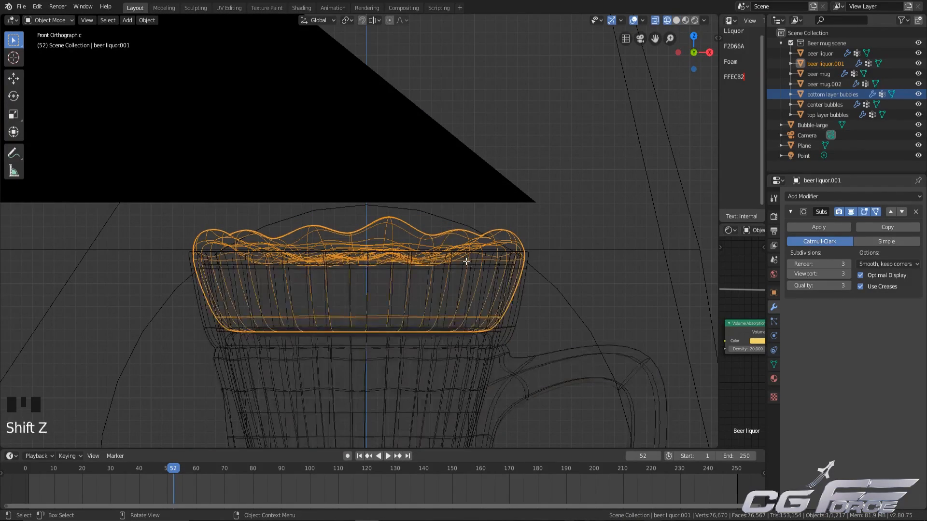
{"action": "key", "text": "Tab"}
{"action": "left_click_drag", "start_coordinate": [639, 186], "coordinate": [99, 252]}
{"action": "key", "text": "shift+z"}
{"action": "scroll", "coordinate": [376, 307], "scroll_direction": "up", "scroll_amount": 2}
{"action": "scroll", "coordinate": [376, 307], "scroll_direction": "up", "scroll_amount": 1}
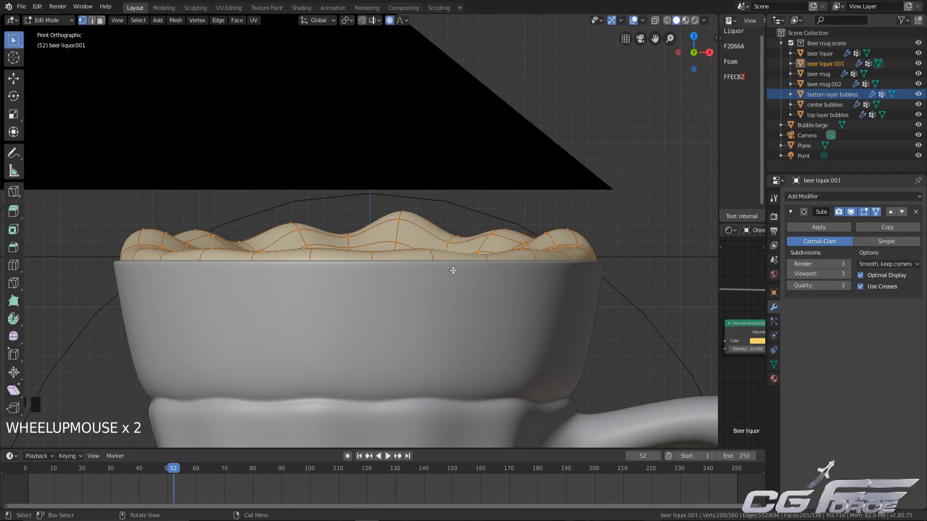
{"action": "key", "text": "g"}
{"action": "key", "text": "z"}
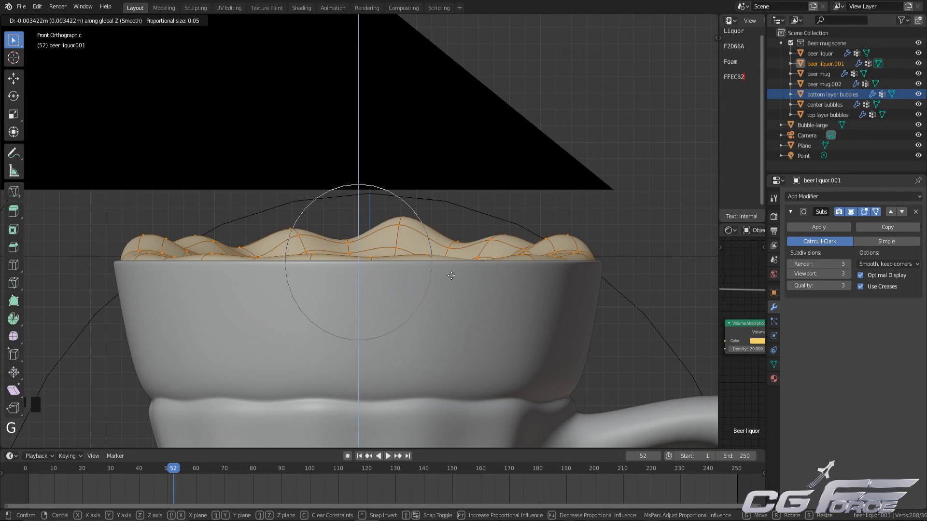
{"action": "left_click", "coordinate": [451, 275]}
Step: Deselect the foam's vertices, return to Object Mode, and save the file
{"action": "key", "text": "shift+z"}
{"action": "scroll", "coordinate": [482, 270], "scroll_direction": "down", "scroll_amount": 3}
{"action": "key", "text": "shift+z"}
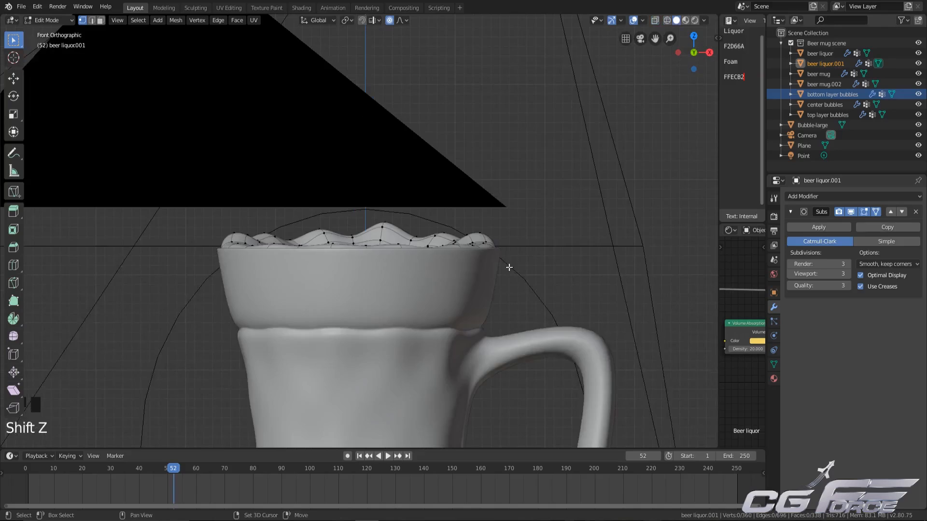
{"action": "middle_click_drag", "start_coordinate": [507, 265], "coordinate": [501, 309]}
{"action": "key", "text": "Tab"}
{"action": "scroll", "coordinate": [516, 328], "scroll_direction": "down", "scroll_amount": 1}
{"action": "key", "text": "ctrl+s"}
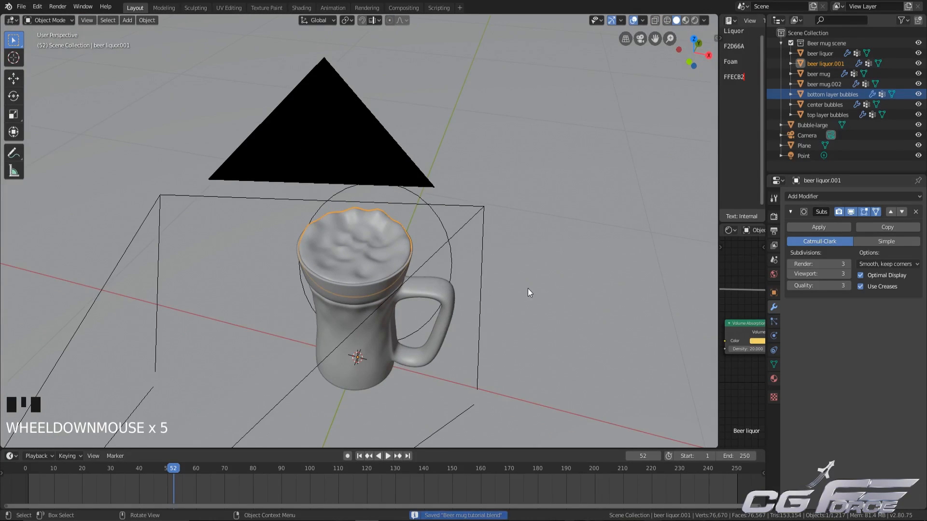
Step: Switch to the camera view with the foam object selected and save the file again
{"action": "key", "text": "KP_0"}
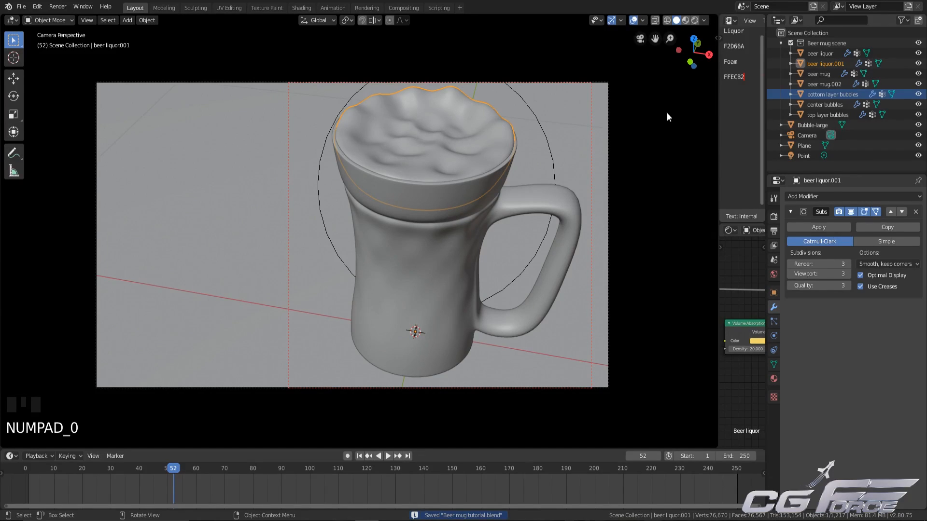
{"action": "left_click", "coordinate": [466, 149]}
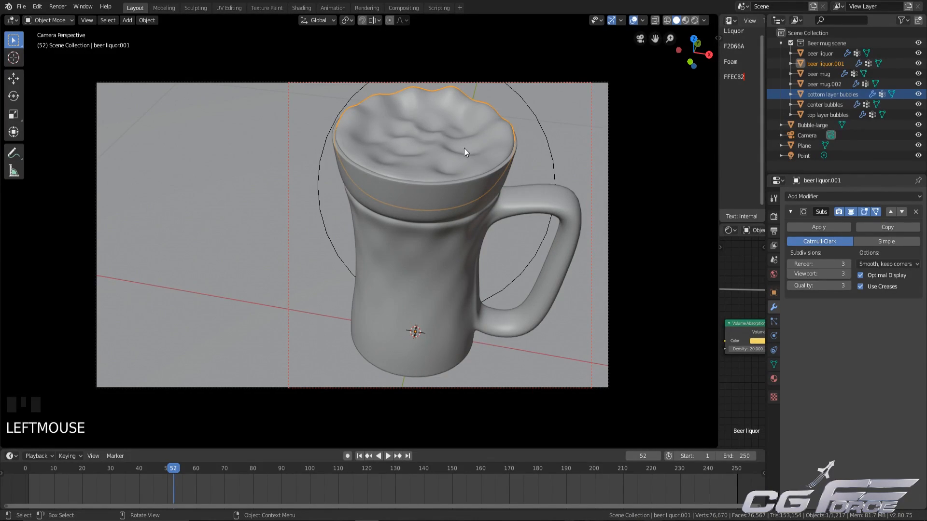
{"action": "key", "text": "ctrl+s"}
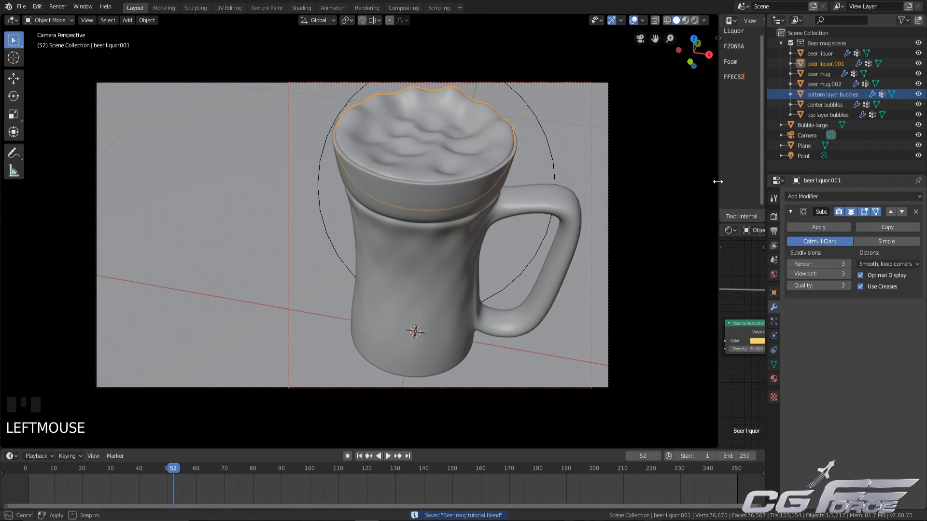
Step: Enlarge the node editor area and replace the foam's Beer liquor material with a new one named Beer_foam
{"action": "left_click_drag", "start_coordinate": [718, 182], "coordinate": [495, 181]}
{"action": "left_click", "coordinate": [774, 379]}
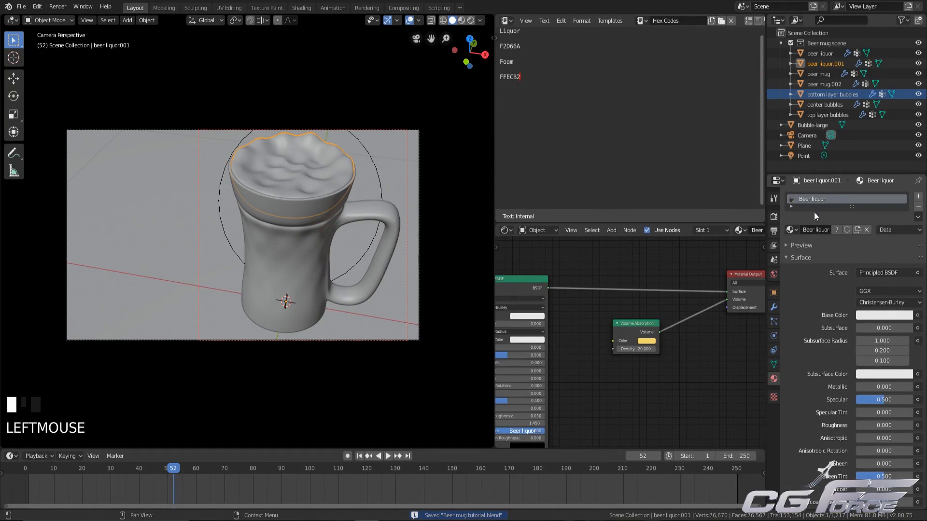
{"action": "left_click", "coordinate": [918, 206]}
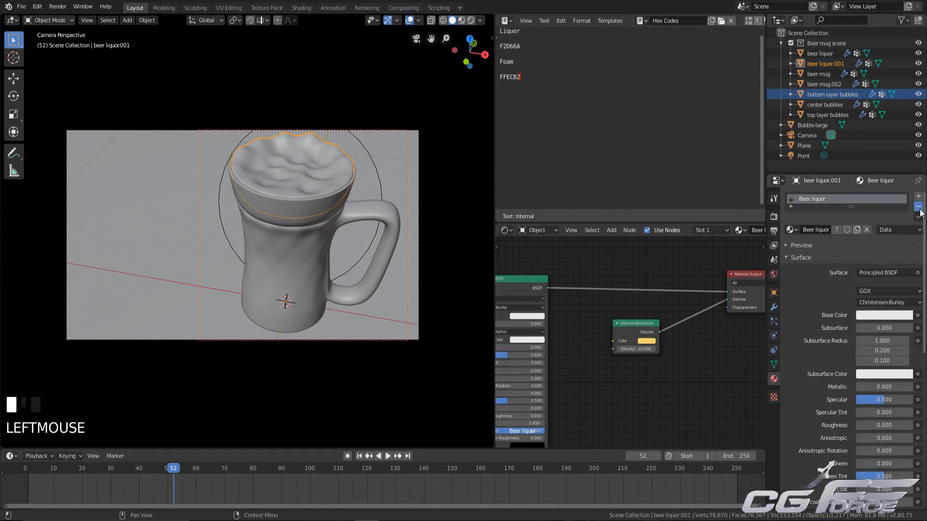
{"action": "left_click", "coordinate": [829, 230]}
{"action": "left_click", "coordinate": [822, 230]}
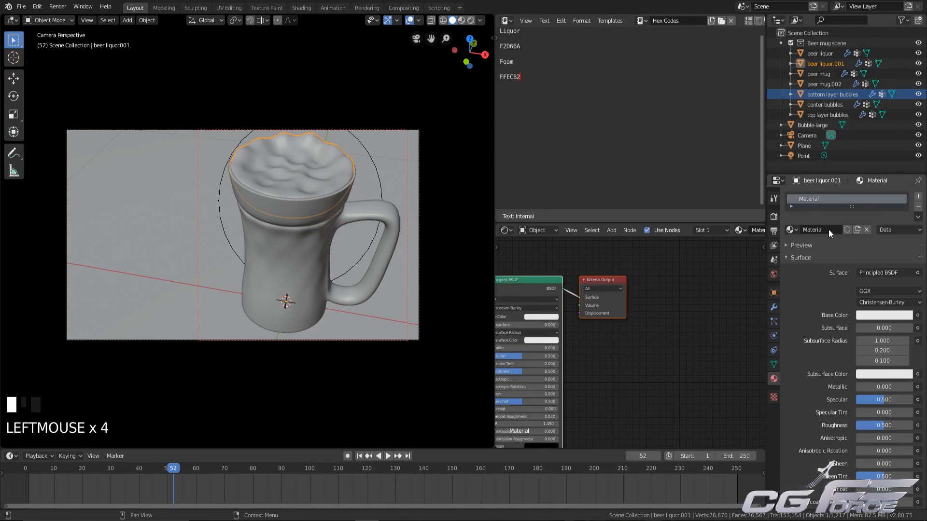
{"action": "type", "text": "Beer "}
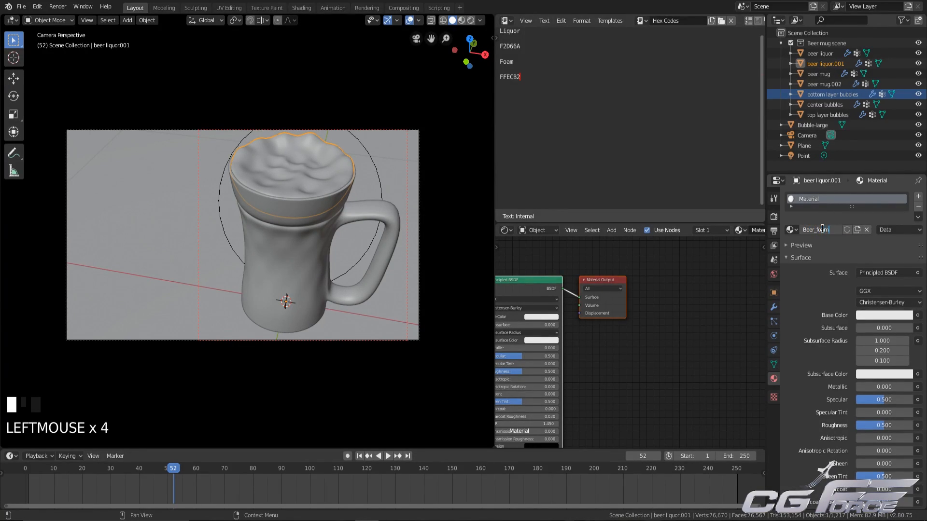
{"action": "type", "text": "foam"}
{"action": "key", "text": "Return"}
Step: Move the Material Output node farther from the Principled BSDF node to make room between them
{"action": "scroll", "coordinate": [634, 314], "scroll_direction": "down", "scroll_amount": 2}
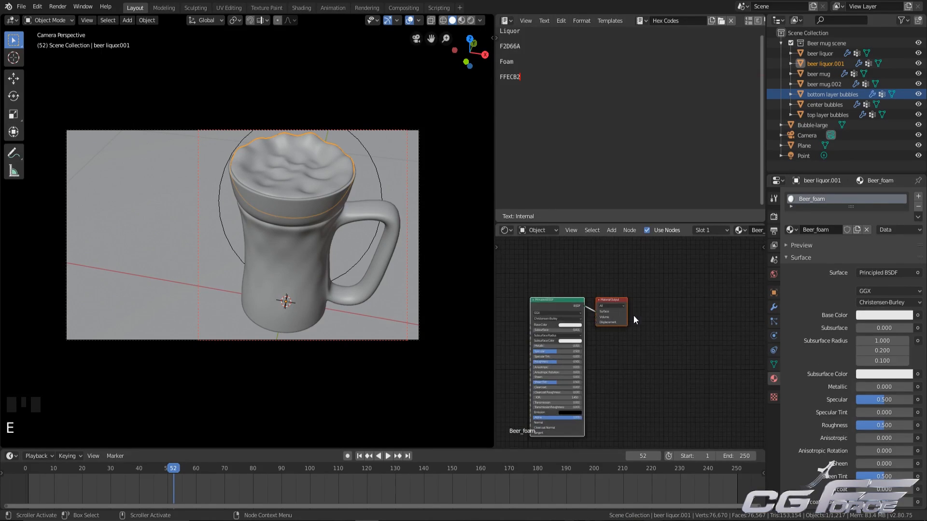
{"action": "left_click", "coordinate": [644, 348]}
{"action": "scroll", "coordinate": [630, 343], "scroll_direction": "up", "scroll_amount": 2}
{"action": "scroll", "coordinate": [648, 306], "scroll_direction": "down", "scroll_amount": 2}
{"action": "middle_click_drag", "start_coordinate": [654, 314], "coordinate": [643, 372]}
{"action": "scroll", "coordinate": [674, 389], "scroll_direction": "up", "scroll_amount": 2}
{"action": "left_click_drag", "start_coordinate": [630, 286], "coordinate": [747, 286]}
{"action": "scroll", "coordinate": [633, 295], "scroll_direction": "down", "scroll_amount": 3}
{"action": "middle_click_drag", "start_coordinate": [679, 329], "coordinate": [654, 309]}
{"action": "middle_click_drag", "start_coordinate": [540, 343], "coordinate": [628, 325]}
{"action": "scroll", "coordinate": [593, 362], "scroll_direction": "up", "scroll_amount": 1}
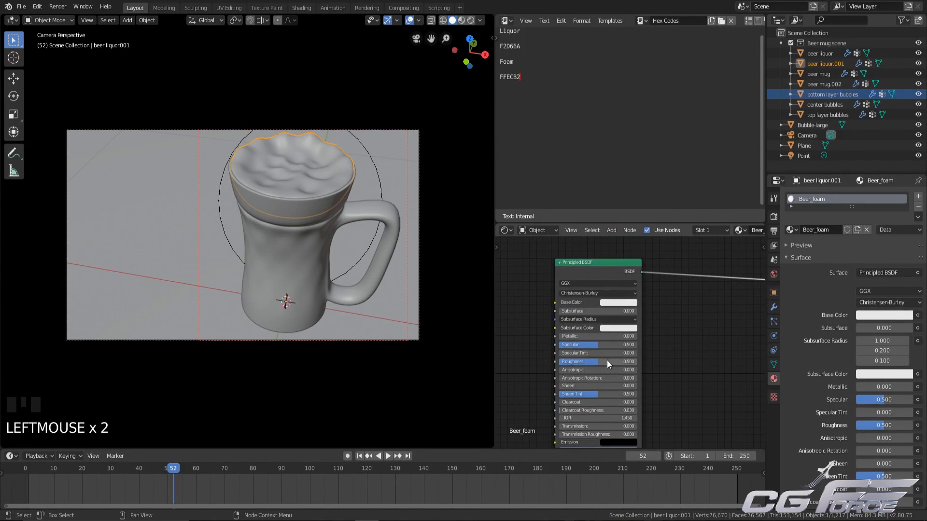
Step: Set the Roughness of the foam material's Principled BSDF to 0
{"action": "left_click_drag", "start_coordinate": [609, 363], "coordinate": [555, 361]}
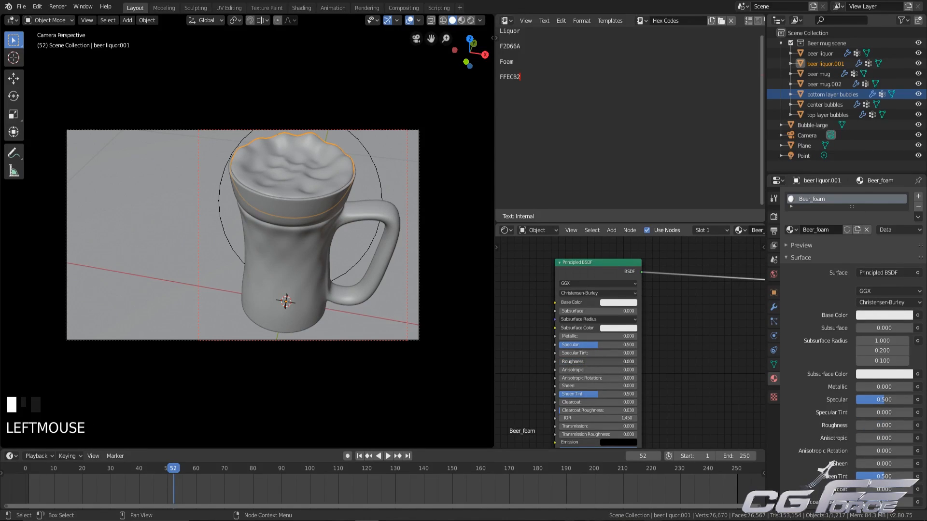
{"action": "scroll", "coordinate": [654, 341], "scroll_direction": "down", "scroll_amount": 1}
{"action": "middle_click_drag", "start_coordinate": [707, 353], "coordinate": [665, 353]}
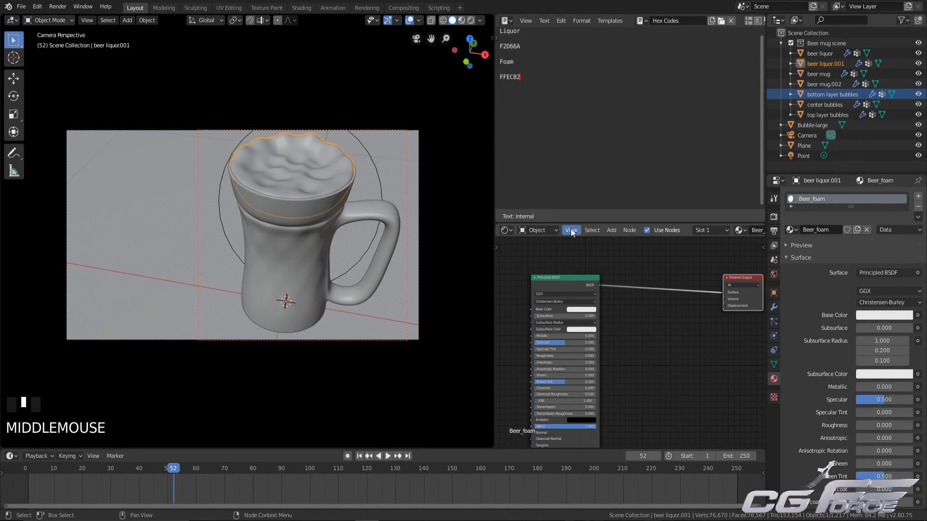
Step: Enlarge the node editor area upward and sideways and move the Material Output node farther from the Principled BSDF
{"action": "left_click_drag", "start_coordinate": [577, 223], "coordinate": [577, 113]}
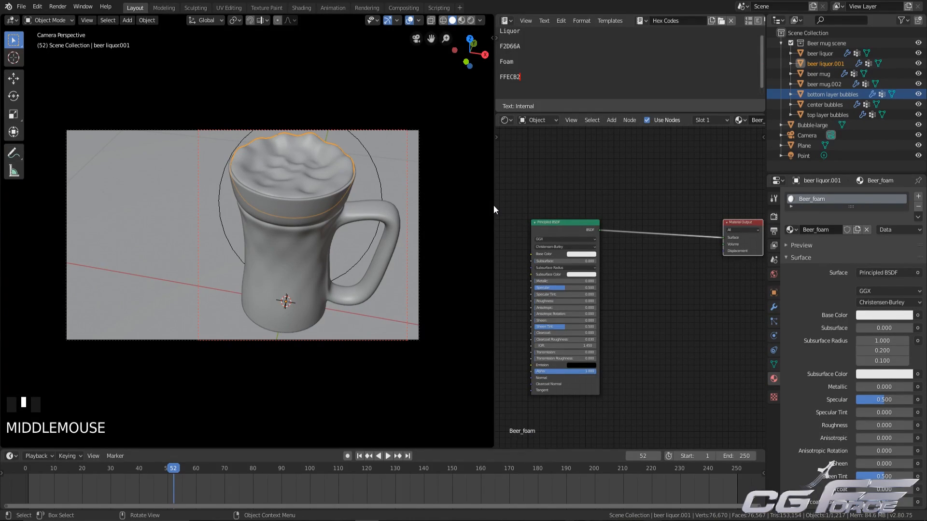
{"action": "left_click_drag", "start_coordinate": [495, 206], "coordinate": [338, 206]}
{"action": "scroll", "coordinate": [603, 289], "scroll_direction": "up", "scroll_amount": 2}
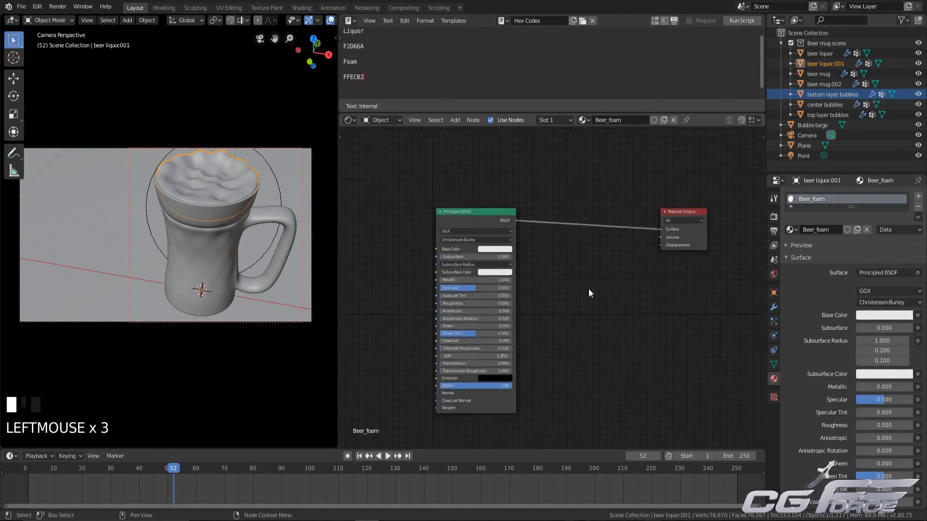
{"action": "scroll", "coordinate": [568, 272], "scroll_direction": "down", "scroll_amount": 2}
{"action": "left_click_drag", "start_coordinate": [579, 212], "coordinate": [706, 200]}
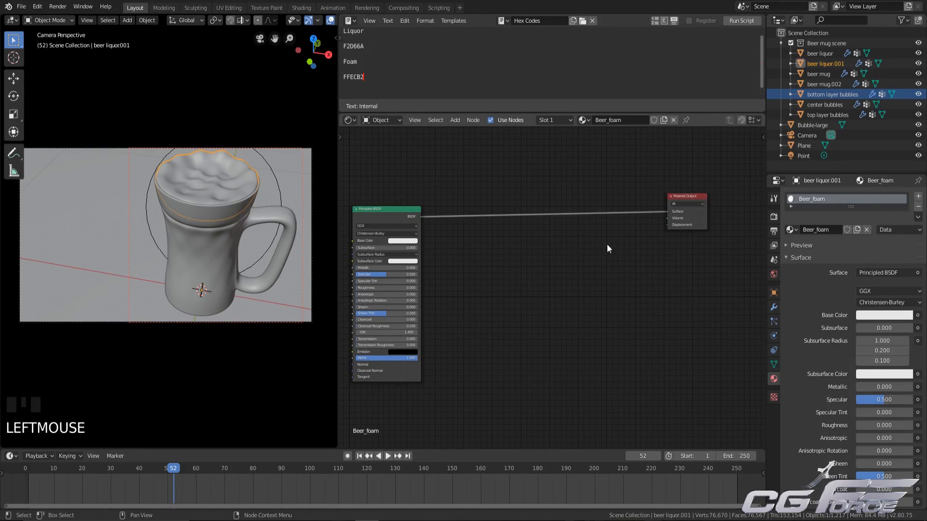
Step: Add a Mix Shader node on the link between the Principled BSDF and the Material Output
{"action": "scroll", "coordinate": [480, 249], "scroll_direction": "down", "scroll_amount": 1}
{"action": "key", "text": "shift+a"}
{"action": "mouse_move", "coordinate": [461, 286]}
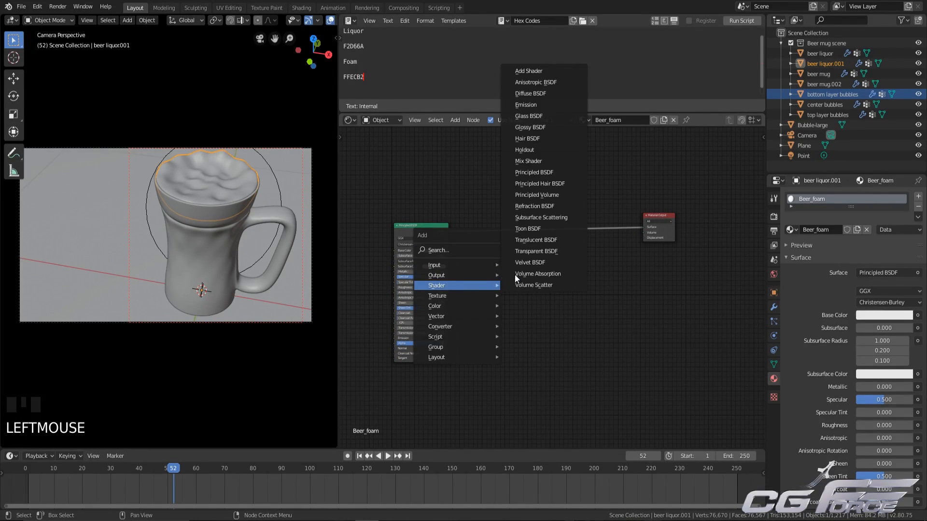
{"action": "left_click", "coordinate": [546, 164]}
{"action": "left_click", "coordinate": [544, 223]}
{"action": "scroll", "coordinate": [545, 273], "scroll_direction": "up", "scroll_amount": 2}
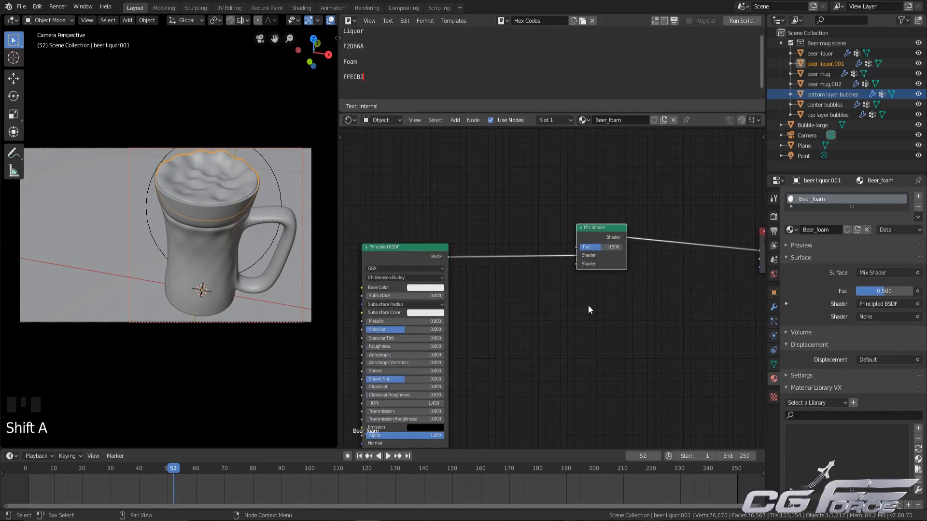
Step: Add a Transparent BSDF and connect it to the Mix Shader's first shader input, with the Principled BSDF in the second
{"action": "key", "text": "shift+a"}
{"action": "mouse_move", "coordinate": [569, 300]}
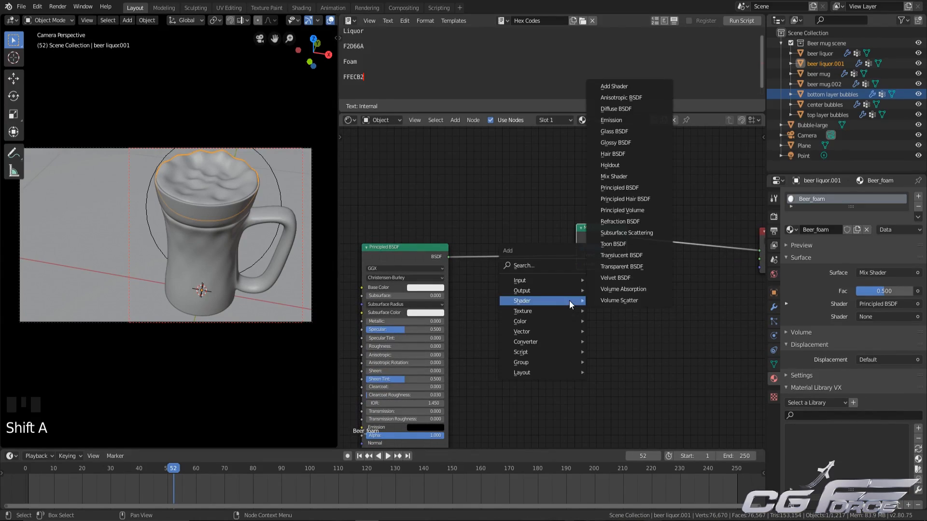
{"action": "left_click", "coordinate": [623, 266]}
{"action": "left_click", "coordinate": [512, 221]}
{"action": "left_click_drag", "start_coordinate": [499, 215], "coordinate": [575, 258]}
{"action": "scroll", "coordinate": [560, 290], "scroll_direction": "down", "scroll_amount": 2}
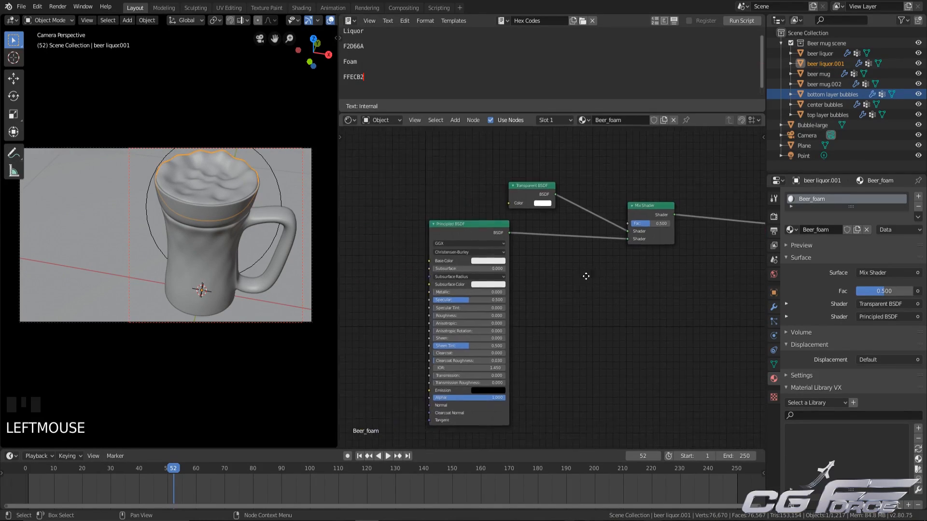
Step: Add an RGB input node in the free space before the Principled BSDF
{"action": "scroll", "coordinate": [565, 301], "scroll_direction": "up", "scroll_amount": 8}
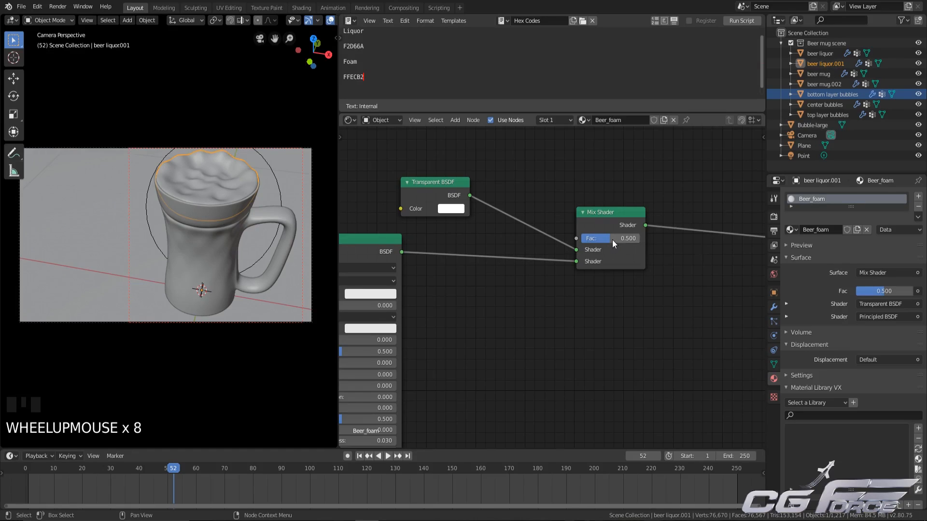
{"action": "scroll", "coordinate": [620, 239], "scroll_direction": "down", "scroll_amount": 5}
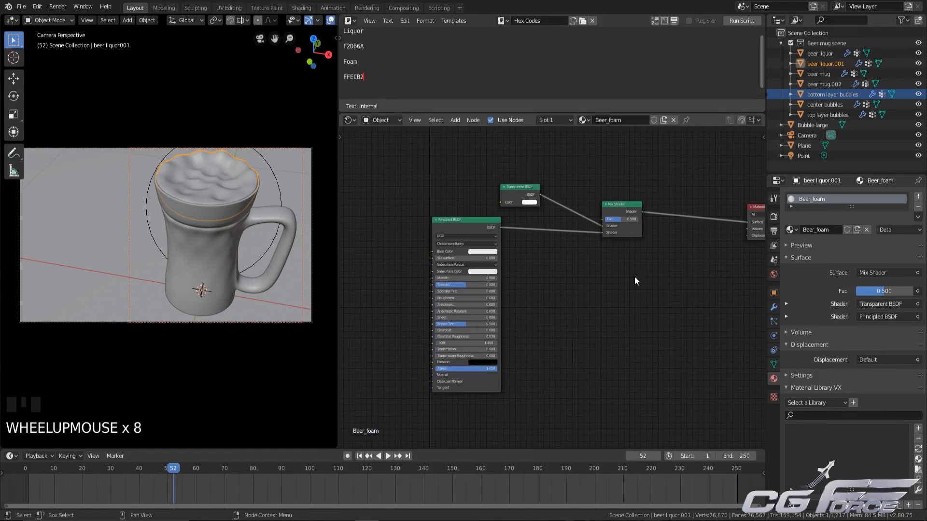
{"action": "scroll", "coordinate": [582, 272], "scroll_direction": "up", "scroll_amount": 6}
{"action": "middle_click_drag", "start_coordinate": [470, 271], "coordinate": [588, 284]}
{"action": "scroll", "coordinate": [574, 285], "scroll_direction": "down", "scroll_amount": 6}
{"action": "key", "text": "shift+a"}
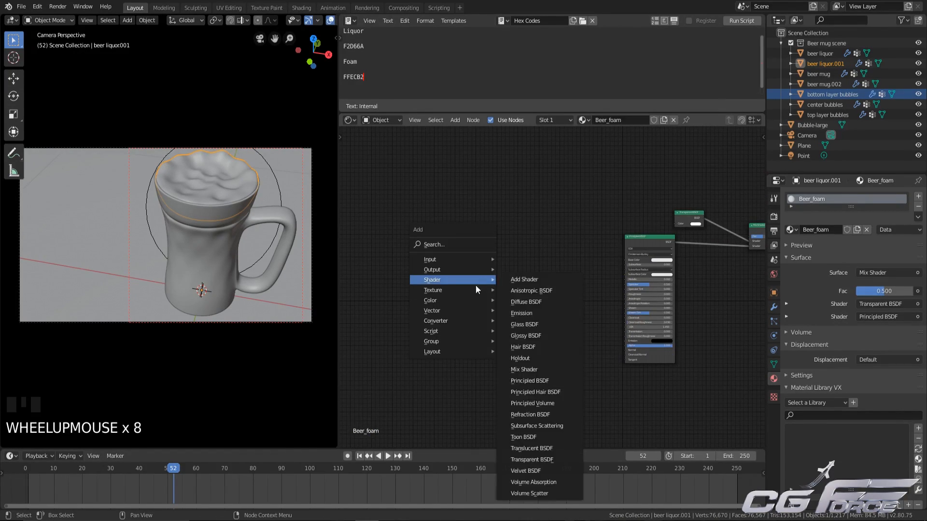
{"action": "mouse_move", "coordinate": [469, 300]}
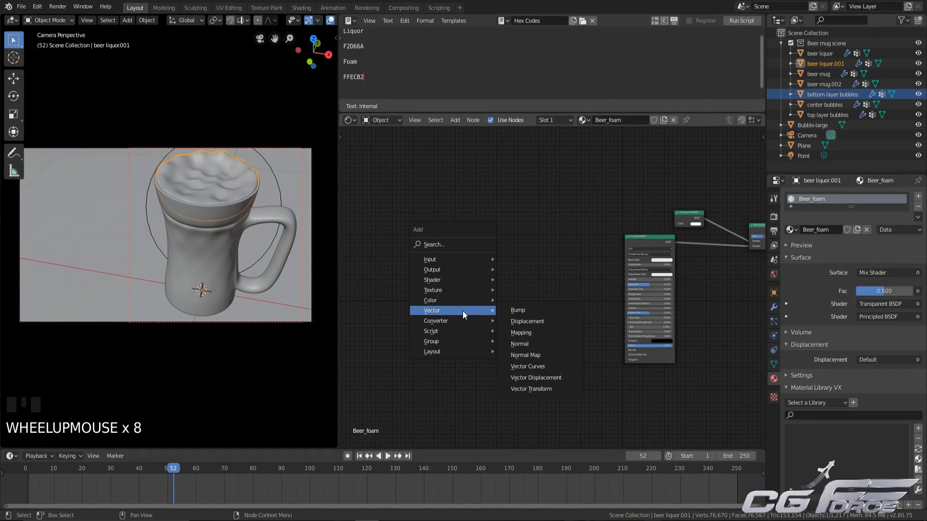
{"action": "mouse_move", "coordinate": [450, 260]}
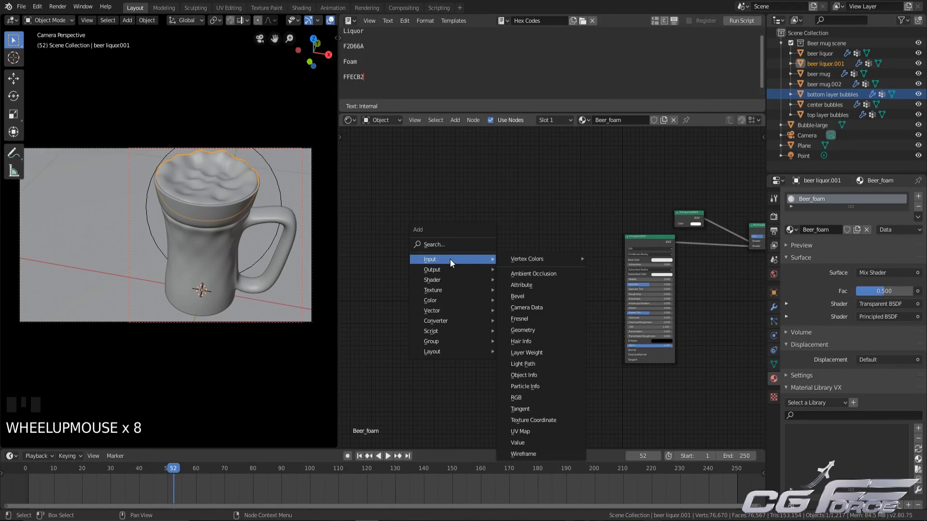
{"action": "left_click", "coordinate": [524, 398]}
{"action": "left_click", "coordinate": [485, 282]}
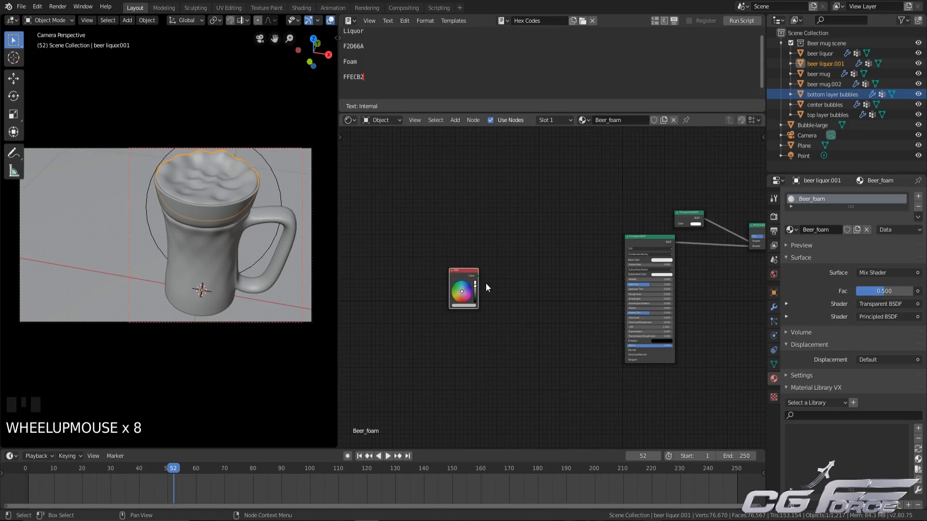
{"action": "scroll", "coordinate": [470, 297], "scroll_direction": "up", "scroll_amount": 3}
{"action": "middle_click", "coordinate": [483, 269]}
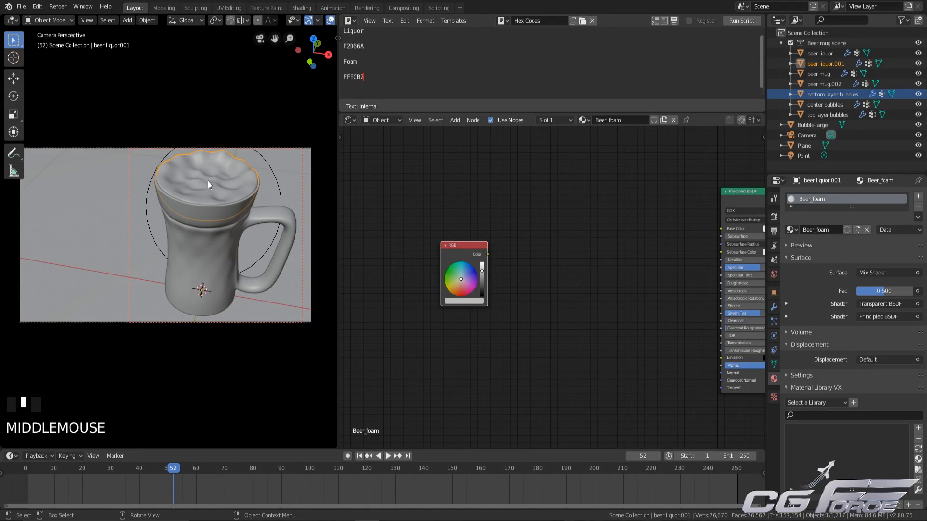
Step: Copy the foam hex code FFECB2 from the text notes and apply it as the RGB node's colour
{"action": "scroll", "coordinate": [447, 274], "scroll_direction": "up", "scroll_amount": 1}
{"action": "middle_click_drag", "start_coordinate": [494, 221], "coordinate": [499, 258]}
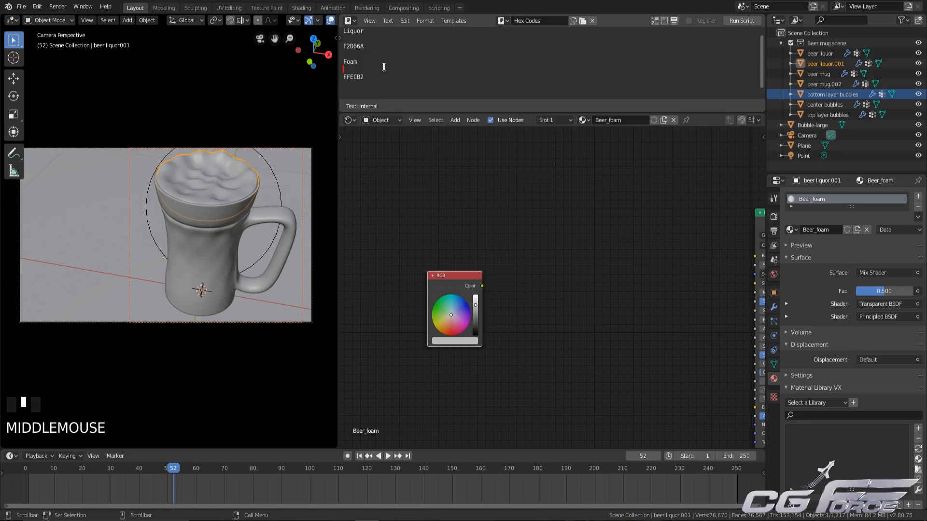
{"action": "key", "text": "shift+Home"}
{"action": "key", "text": "ctrl+c"}
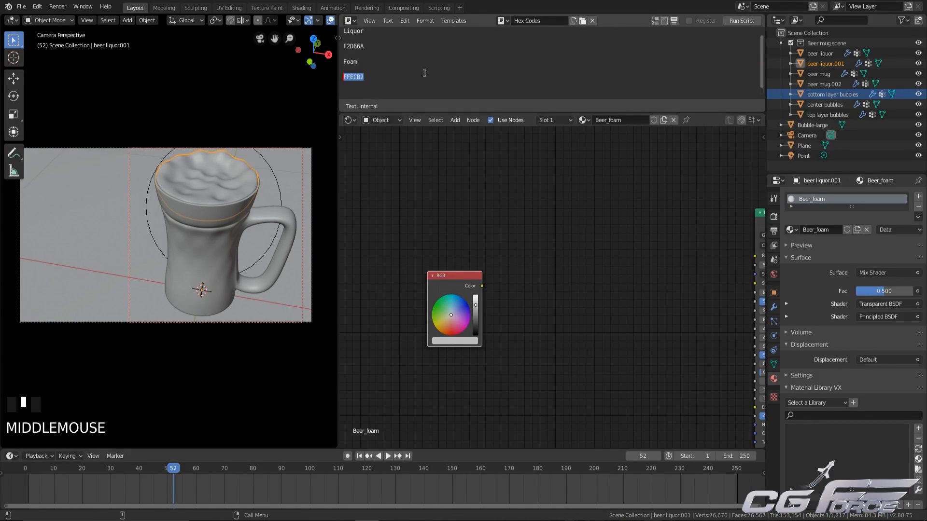
{"action": "double_click", "coordinate": [458, 341]}
{"action": "left_click", "coordinate": [468, 303]}
{"action": "key", "text": "ctrl+v"}
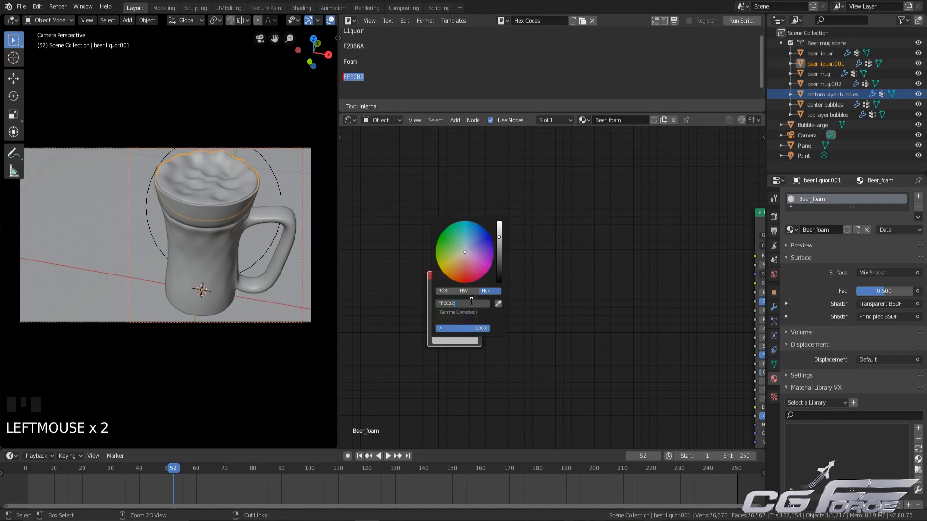
{"action": "key", "text": "Return"}
{"action": "left_click", "coordinate": [595, 312]}
{"action": "middle_click_drag", "start_coordinate": [572, 327], "coordinate": [560, 294]}
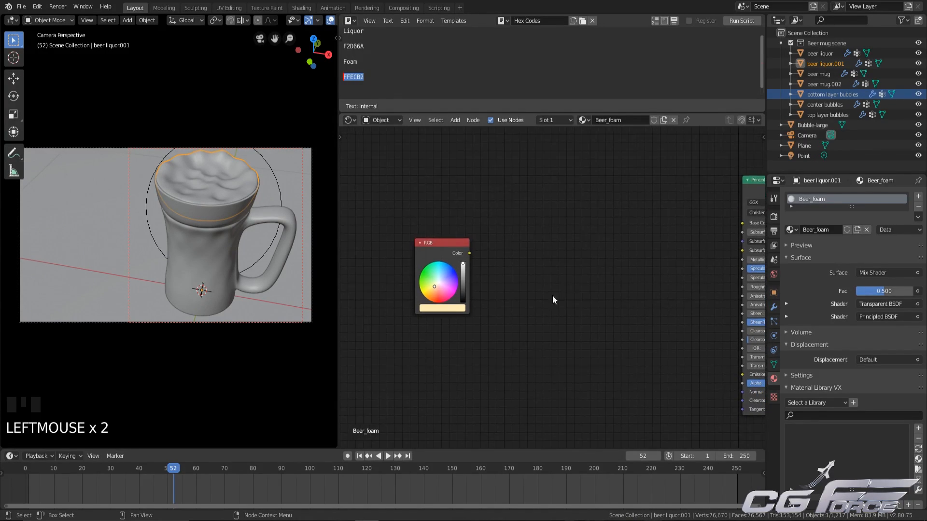
{"action": "middle_click", "coordinate": [448, 310]}
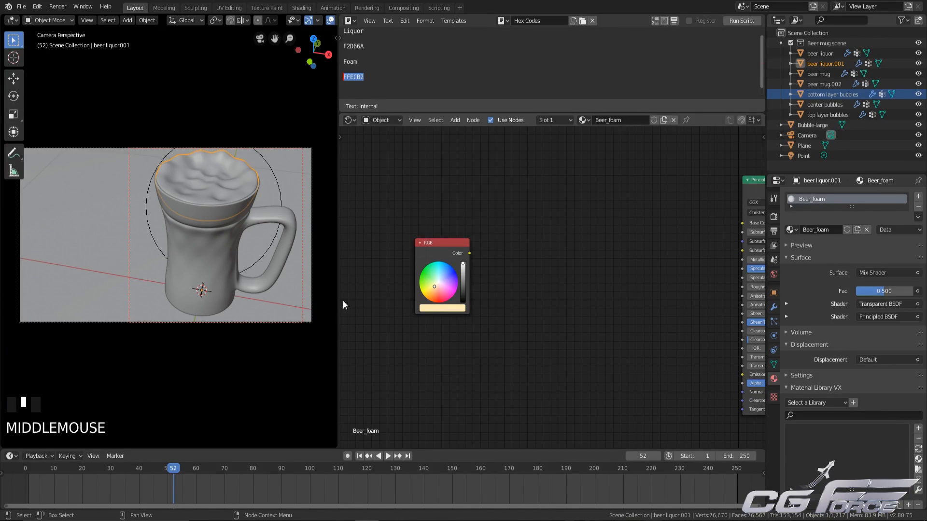
Step: Add a MixRGB node beside the RGB node and connect the RGB colour to its Color1 input
{"action": "middle_click_drag", "start_coordinate": [580, 280], "coordinate": [531, 270]}
{"action": "scroll", "coordinate": [530, 270], "scroll_direction": "up", "scroll_amount": 1}
{"action": "scroll", "coordinate": [518, 267], "scroll_direction": "down", "scroll_amount": 1}
{"action": "key", "text": "shift+a"}
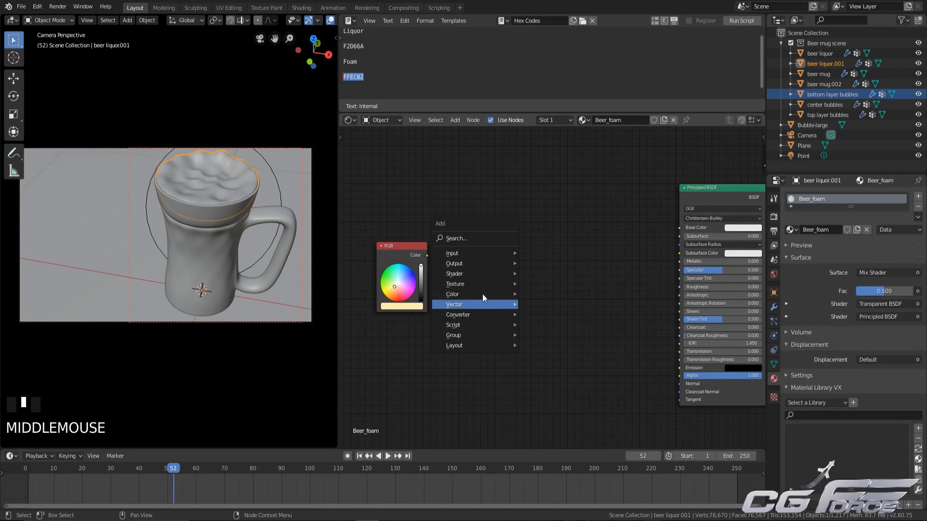
{"action": "mouse_move", "coordinate": [478, 294]}
{"action": "left_click", "coordinate": [543, 350]}
{"action": "left_click", "coordinate": [477, 240]}
{"action": "left_click_drag", "start_coordinate": [426, 255], "coordinate": [485, 273]}
{"action": "middle_click_drag", "start_coordinate": [500, 285], "coordinate": [574, 295]}
{"action": "scroll", "coordinate": [587, 268], "scroll_direction": "up", "scroll_amount": 2}
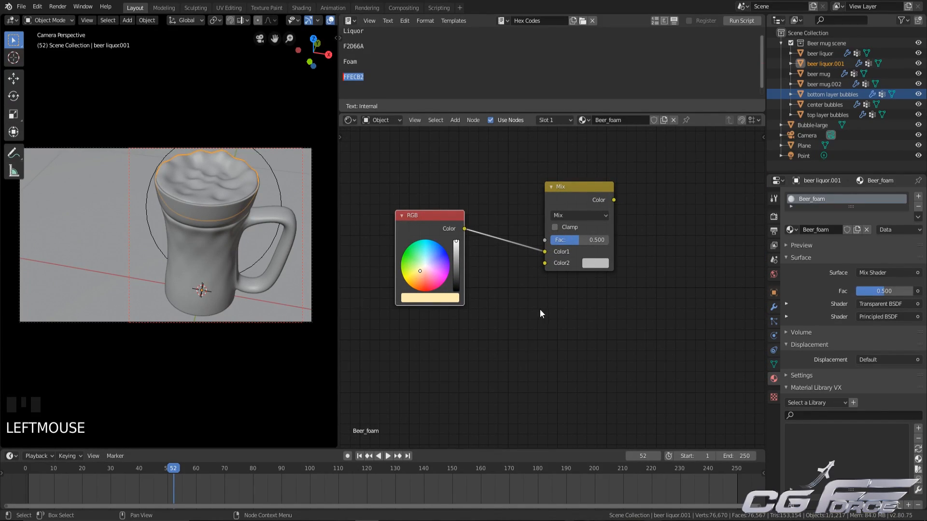
Step: Brighten the colour mix node's Color2 to a near-white
{"action": "left_click", "coordinate": [601, 265]}
{"action": "left_click_drag", "start_coordinate": [671, 129], "coordinate": [668, 117]}
{"action": "scroll", "coordinate": [535, 372], "scroll_direction": "up", "scroll_amount": 1}
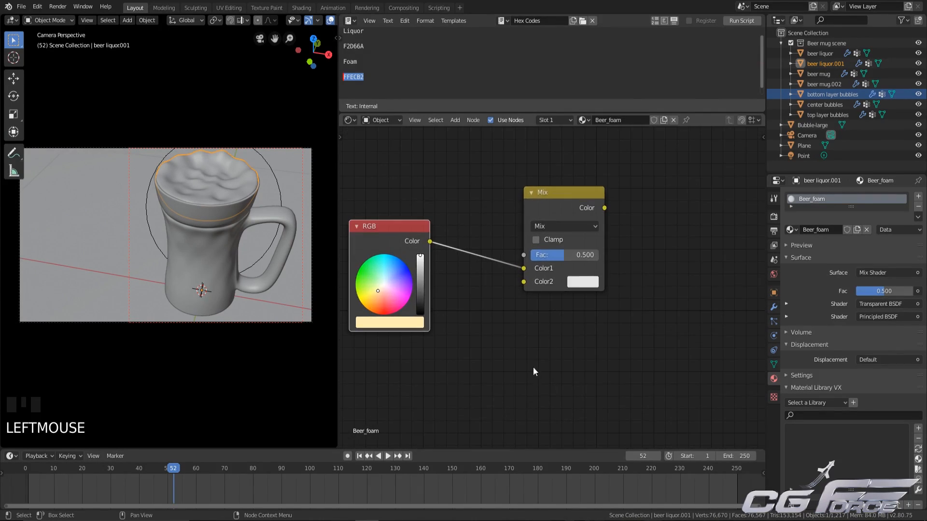
Step: Undo the most recent node edits one after another
{"action": "key", "text": "ctrl+z"}
{"action": "key", "text": "ctrl+z"}
{"action": "key", "text": "ctrl+z"}
{"action": "key", "text": "ctrl+z"}
{"action": "key", "text": "ctrl+z"}
{"action": "key", "text": "ctrl+z"}
{"action": "key", "text": "ctrl+z"}
{"action": "key", "text": "ctrl+z"}
{"action": "key", "text": "ctrl+z"}
{"action": "key", "text": "ctrl+z"}
{"action": "key", "text": "ctrl+z"}
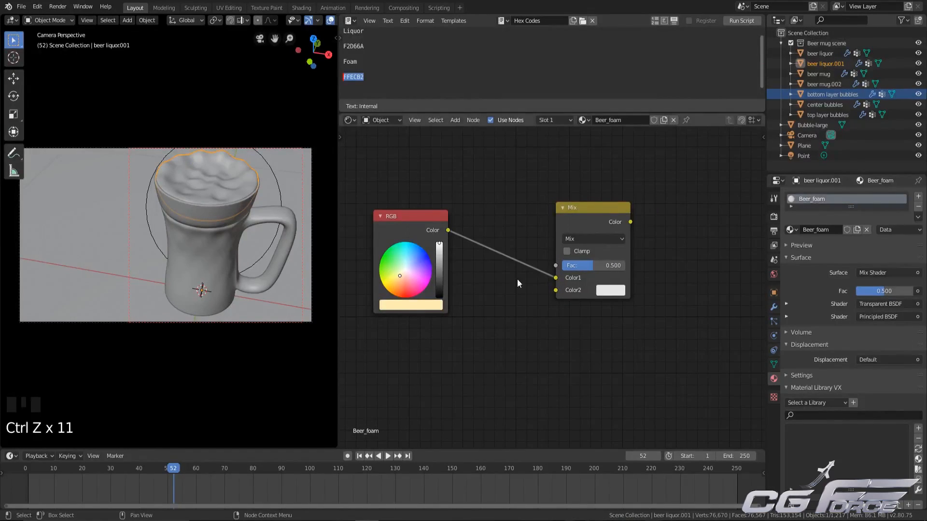
Step: Set the colour mix node's blend mode to Overlay and its Fac to 0.7
{"action": "left_click", "coordinate": [563, 238]}
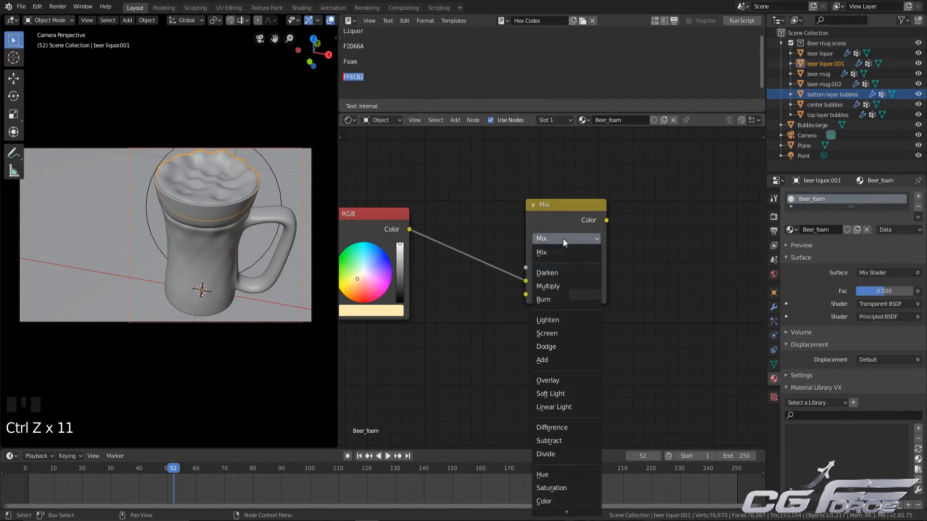
{"action": "left_click", "coordinate": [557, 384]}
{"action": "scroll", "coordinate": [623, 309], "scroll_direction": "down", "scroll_amount": 4}
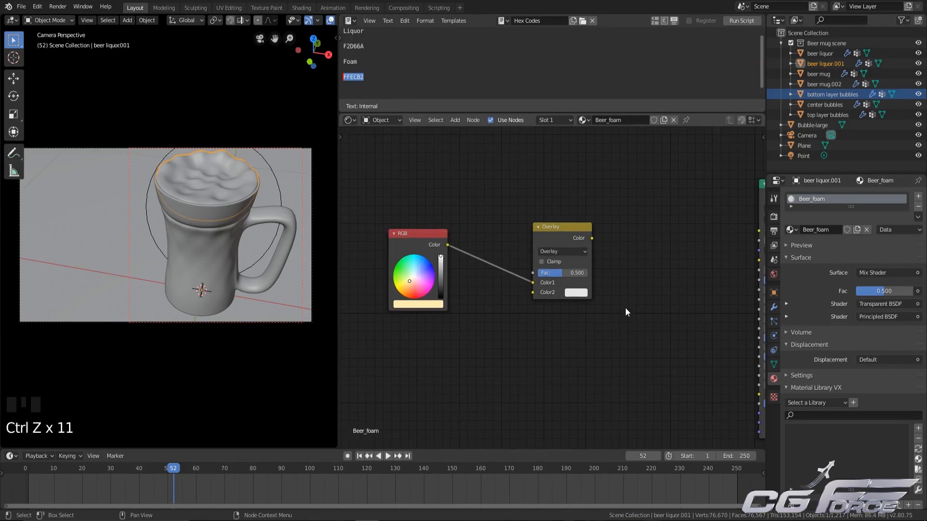
{"action": "middle_click_drag", "start_coordinate": [641, 306], "coordinate": [574, 303]}
{"action": "scroll", "coordinate": [574, 303], "scroll_direction": "up", "scroll_amount": 3}
{"action": "left_click", "coordinate": [474, 270]}
{"action": "type", "text": "0.7"}
{"action": "key", "text": "Return"}
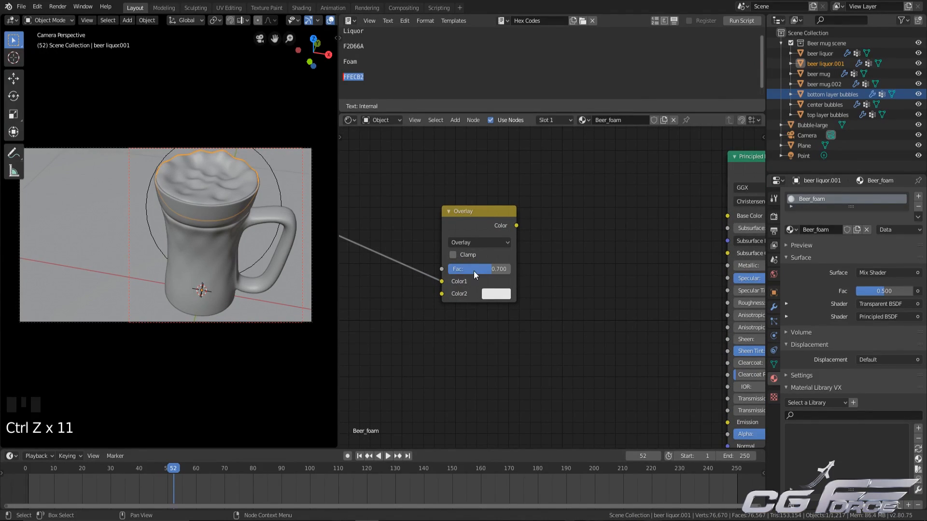
Step: Connect the Overlay node's Color output to both the Base Color and Subsurface Color of the Principled BSDF
{"action": "middle_click_drag", "start_coordinate": [564, 294], "coordinate": [510, 295]}
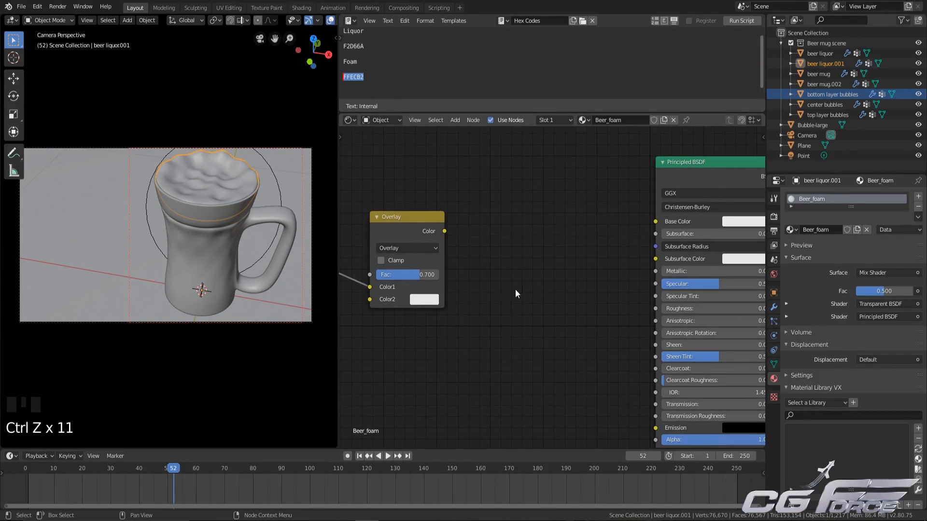
{"action": "scroll", "coordinate": [469, 249], "scroll_direction": "down", "scroll_amount": 1}
{"action": "left_click_drag", "start_coordinate": [453, 235], "coordinate": [657, 228]}
{"action": "middle_click_drag", "start_coordinate": [441, 256], "coordinate": [407, 230]}
{"action": "left_click_drag", "start_coordinate": [415, 211], "coordinate": [621, 234]}
{"action": "scroll", "coordinate": [595, 247], "scroll_direction": "up", "scroll_amount": 1}
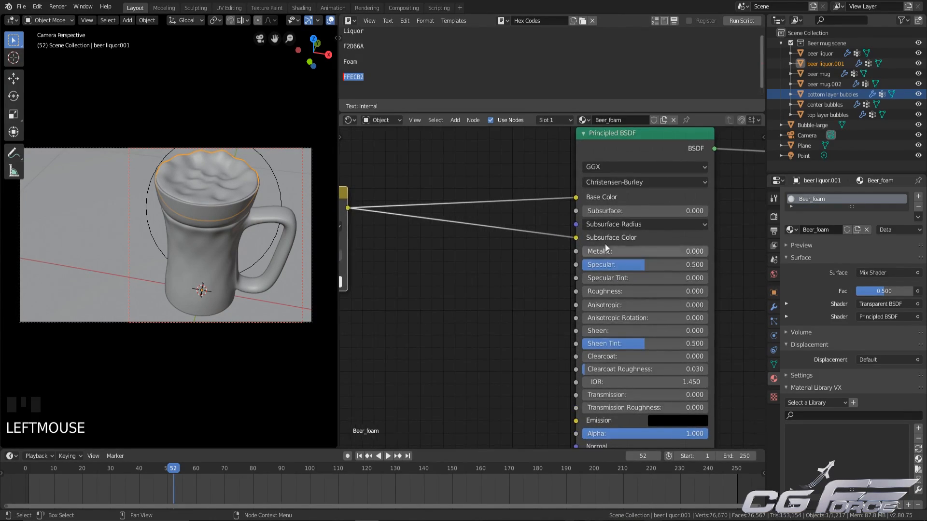
Step: Set the Subsurface value of the Principled BSDF to 0.05
{"action": "middle_click_drag", "start_coordinate": [589, 235], "coordinate": [570, 275]}
{"action": "left_click", "coordinate": [651, 241]}
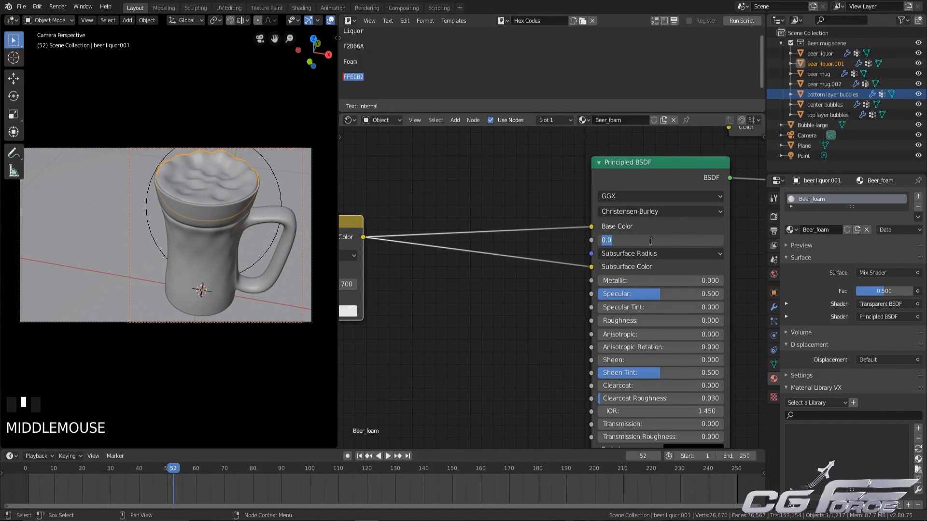
{"action": "type", "text": "0.05"}
{"action": "key", "text": "Return"}
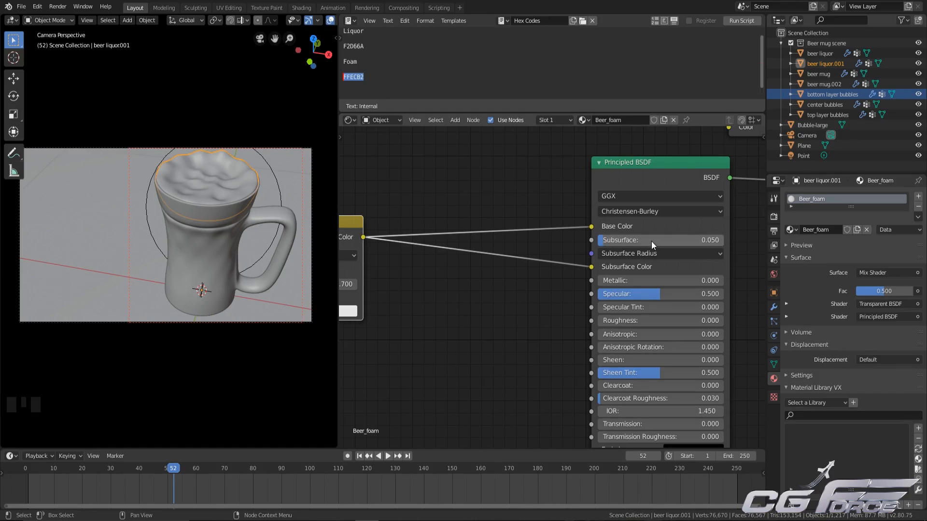
Step: Set the second and third Subsurface Radius values of the Principled BSDF to 0.9 and 0.7
{"action": "left_click", "coordinate": [647, 252]}
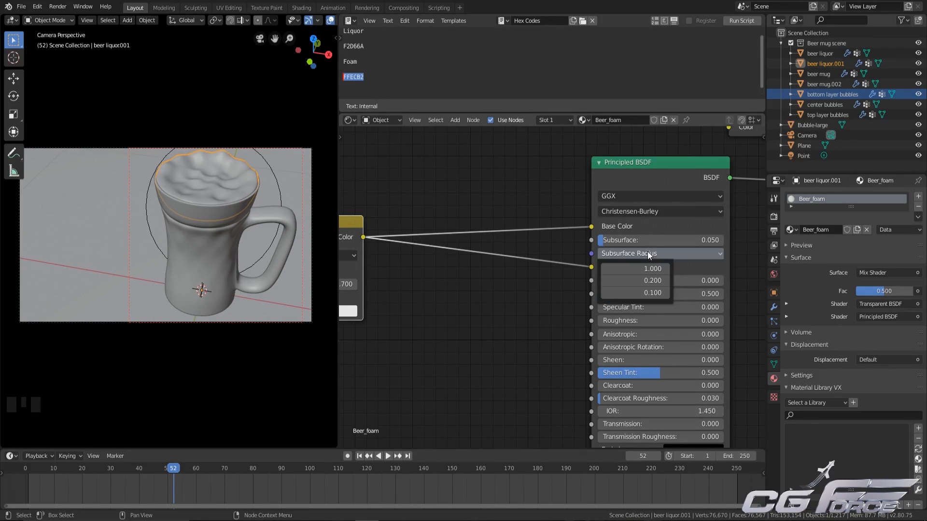
{"action": "left_click", "coordinate": [641, 285]}
{"action": "type", "text": "0.9"}
{"action": "key", "text": "Tab"}
{"action": "type", "text": "0."}
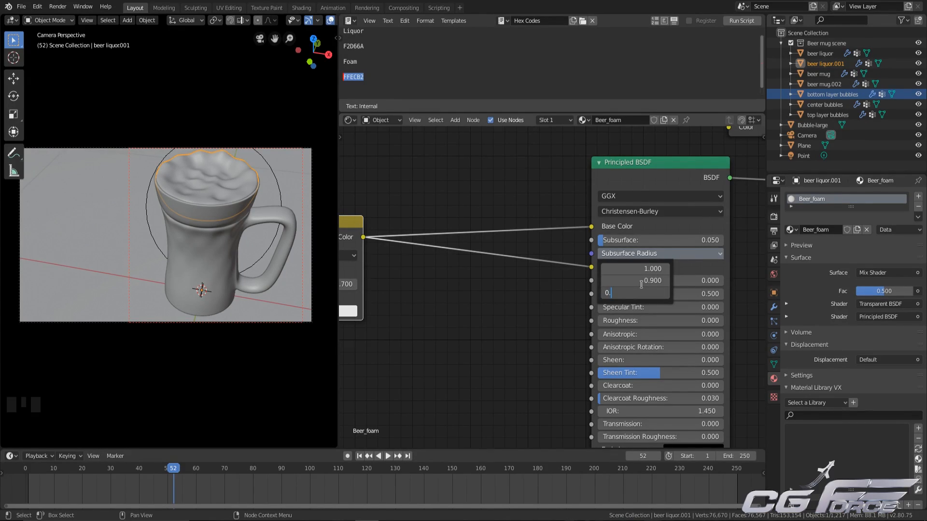
{"action": "type", "text": "7"}
{"action": "key", "text": "Return"}
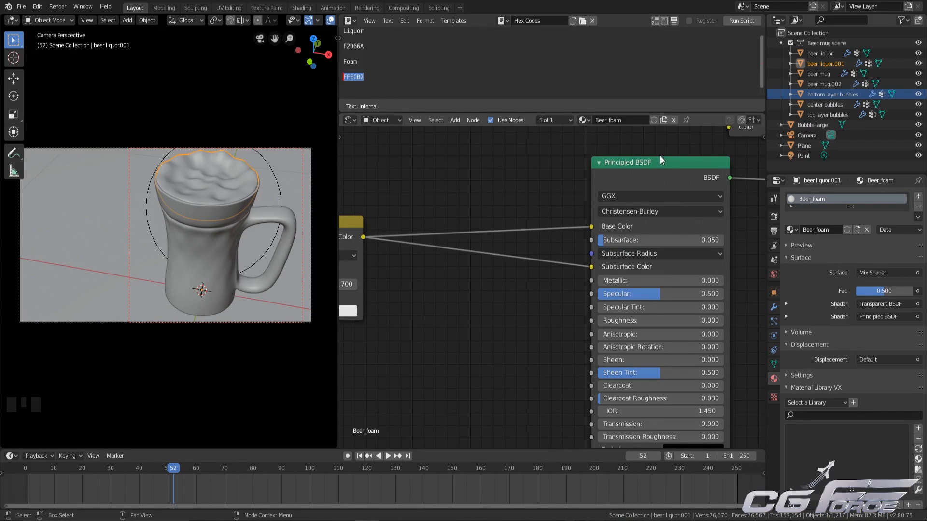
{"action": "scroll", "coordinate": [574, 225], "scroll_direction": "down", "scroll_amount": 3}
{"action": "middle_click_drag", "start_coordinate": [470, 301], "coordinate": [587, 246]}
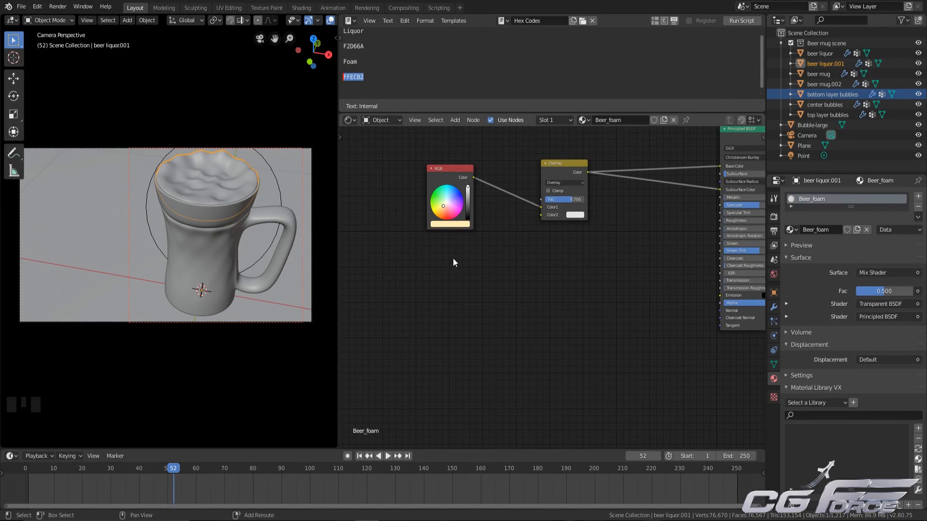
{"action": "middle_click_drag", "start_coordinate": [608, 303], "coordinate": [577, 316]}
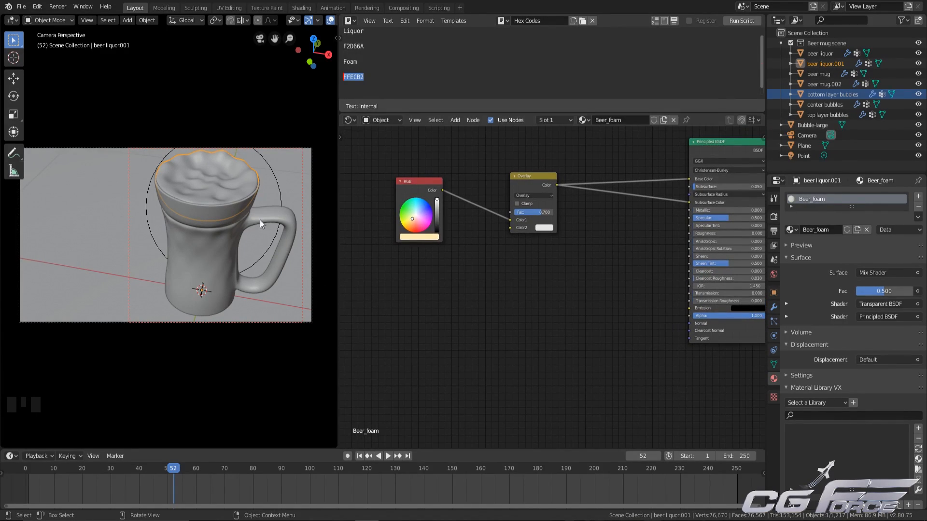
{"action": "mouse_move", "coordinate": [513, 282]}
{"action": "middle_mouse_down"}
{"action": "mouse_move", "coordinate": [525, 269]}
{"action": "mouse_move", "coordinate": [515, 300]}
{"action": "middle_mouse_up"}
{"action": "scroll", "coordinate": [535, 275], "scroll_direction": "up", "scroll_amount": 1}
{"action": "middle_click_drag", "start_coordinate": [578, 284], "coordinate": [562, 297]}
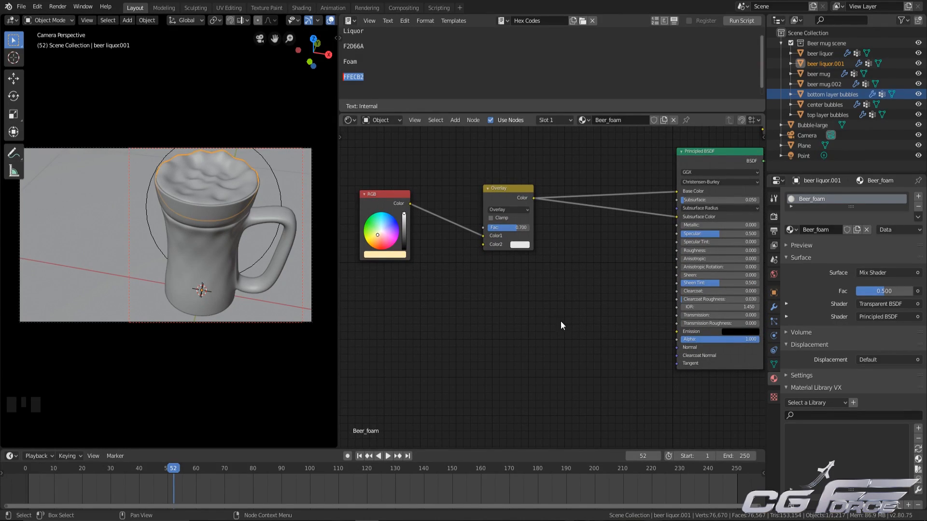
{"action": "middle_click_drag", "start_coordinate": [589, 313], "coordinate": [550, 331]}
Step: Add a Noise Texture node below the RGB node and set its Scale to 100 and Detail to 1
{"action": "middle_click_drag", "start_coordinate": [473, 339], "coordinate": [562, 311]}
{"action": "middle_click_drag", "start_coordinate": [544, 310], "coordinate": [521, 317]}
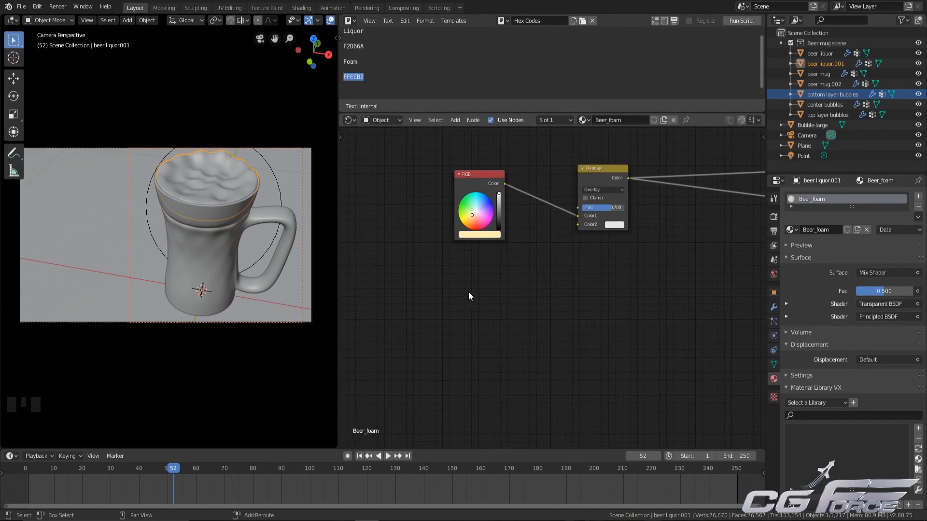
{"action": "key", "text": "shift+a"}
{"action": "mouse_move", "coordinate": [439, 271]}
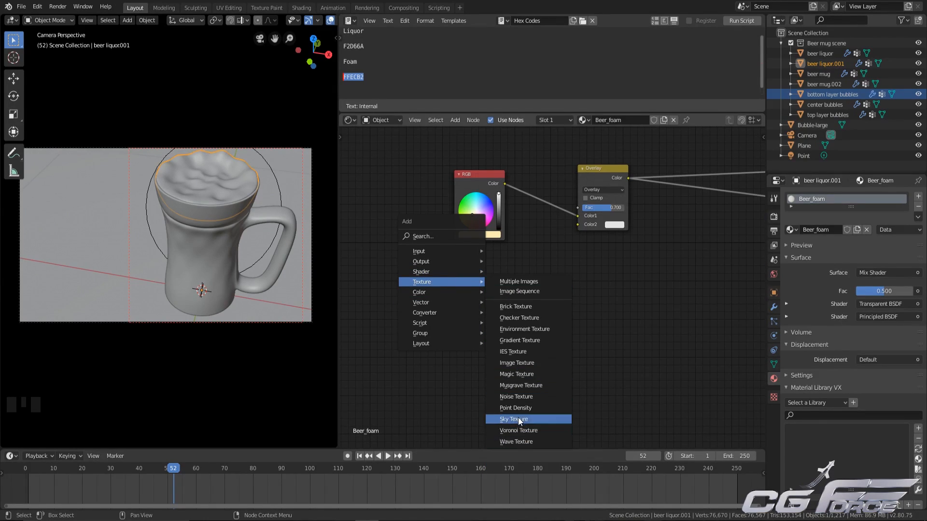
{"action": "left_click", "coordinate": [516, 397]}
{"action": "left_click", "coordinate": [427, 308]}
{"action": "middle_click_drag", "start_coordinate": [507, 338], "coordinate": [508, 285]}
{"action": "scroll", "coordinate": [510, 285], "scroll_direction": "up", "scroll_amount": 1}
{"action": "left_click", "coordinate": [432, 296]}
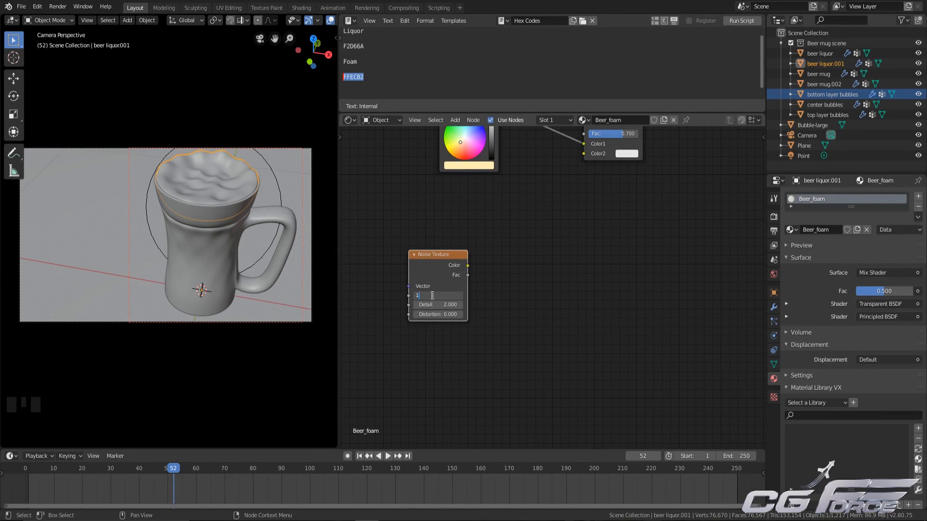
{"action": "type", "text": "100"}
{"action": "key", "text": "Return"}
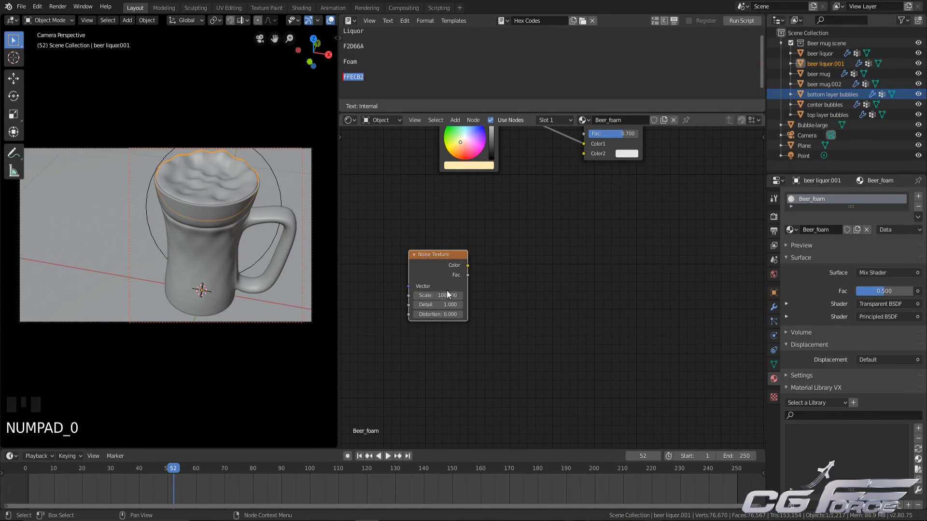
Step: Add a Voronoi Texture node below the Noise Texture and set its Scale to 50
{"action": "middle_click_drag", "start_coordinate": [453, 314], "coordinate": [474, 264]}
{"action": "key", "text": "shift+a"}
{"action": "mouse_move", "coordinate": [478, 285]}
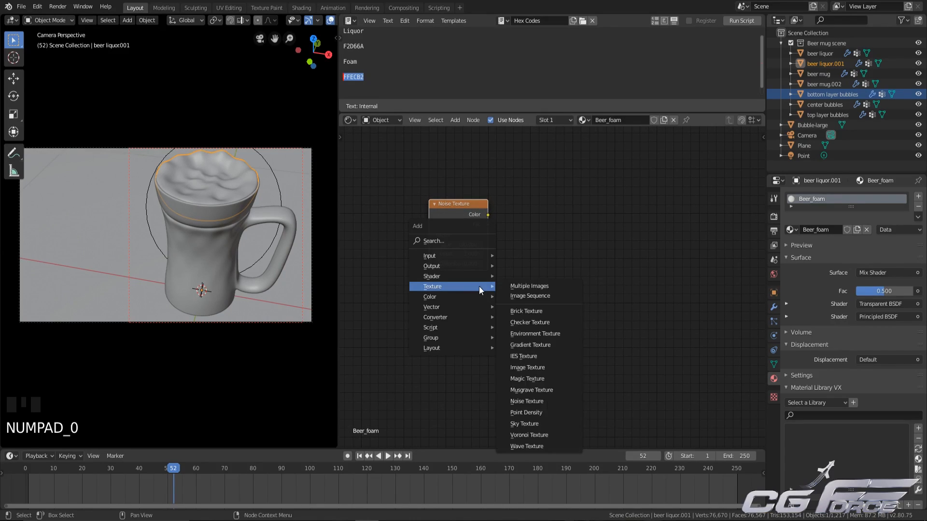
{"action": "left_click", "coordinate": [519, 436]}
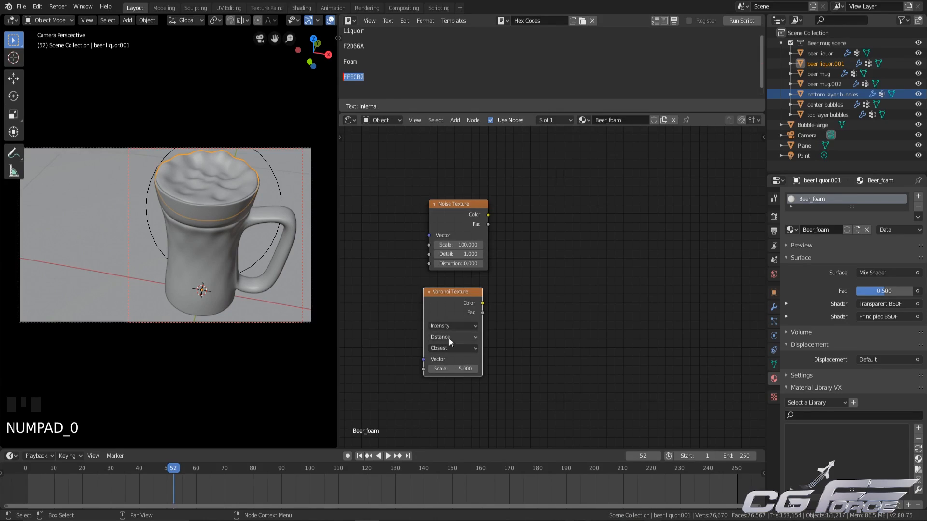
{"action": "double_click", "coordinate": [450, 368]}
{"action": "type", "text": "50"}
{"action": "key", "text": "Return"}
Step: Add a MixRGB node in Add mode, fed by the Noise Texture's Color in Color1 and the Voronoi Texture's Color in Color2
{"action": "key", "text": "Home"}
{"action": "key", "text": "shift+a"}
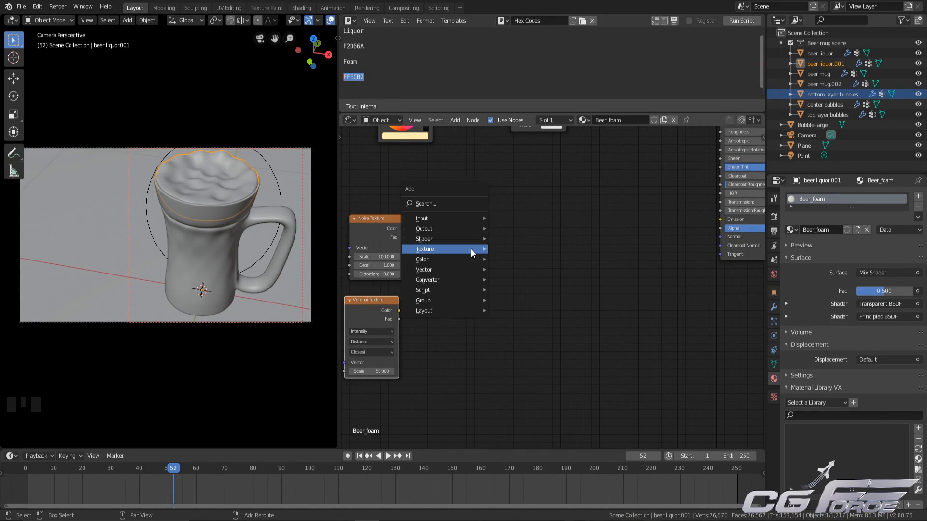
{"action": "mouse_move", "coordinate": [449, 261]}
{"action": "left_click", "coordinate": [513, 314]}
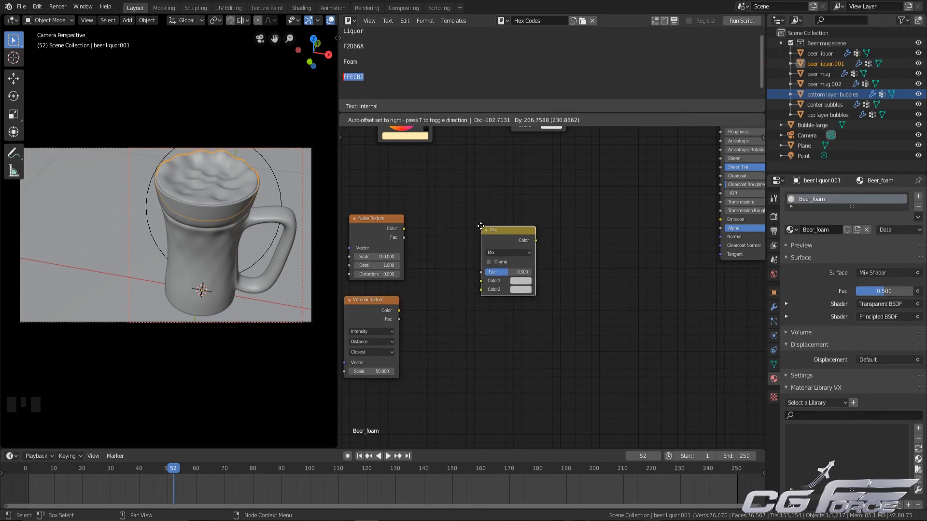
{"action": "left_click_drag", "start_coordinate": [404, 229], "coordinate": [464, 287]}
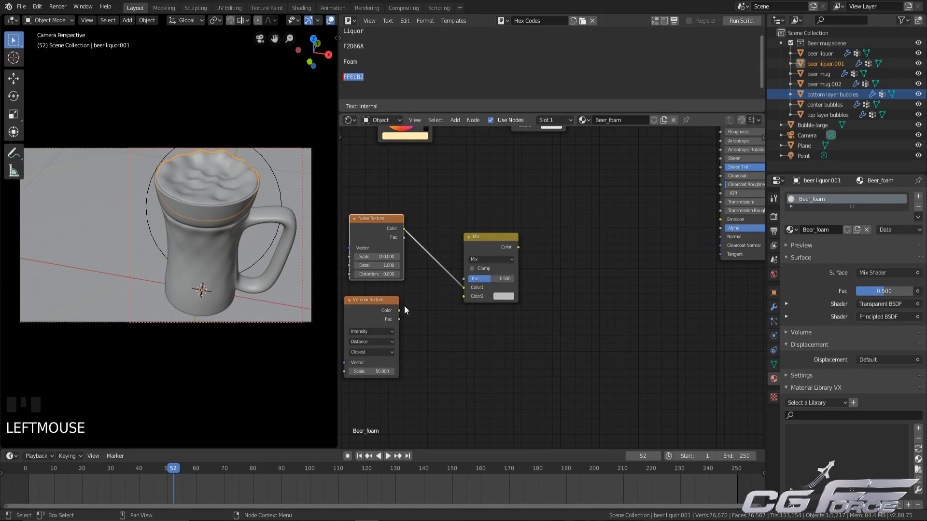
{"action": "left_click_drag", "start_coordinate": [398, 311], "coordinate": [464, 296]}
{"action": "left_click", "coordinate": [490, 259]}
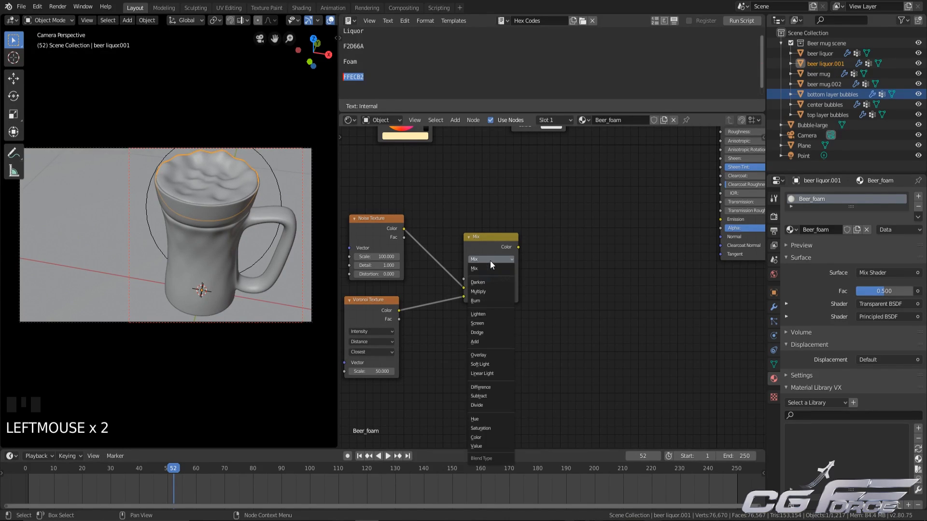
{"action": "left_click", "coordinate": [483, 343]}
Step: Add an RGB to BW converter node and connect the Add node's Color output to its Color input
{"action": "scroll", "coordinate": [589, 265], "scroll_direction": "up", "scroll_amount": 2}
{"action": "key", "text": "shift+a"}
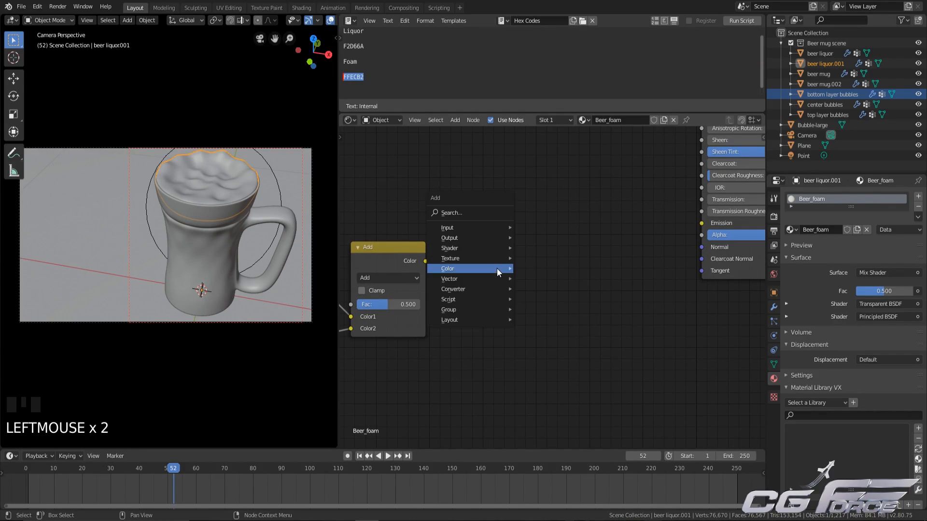
{"action": "mouse_move", "coordinate": [479, 289]}
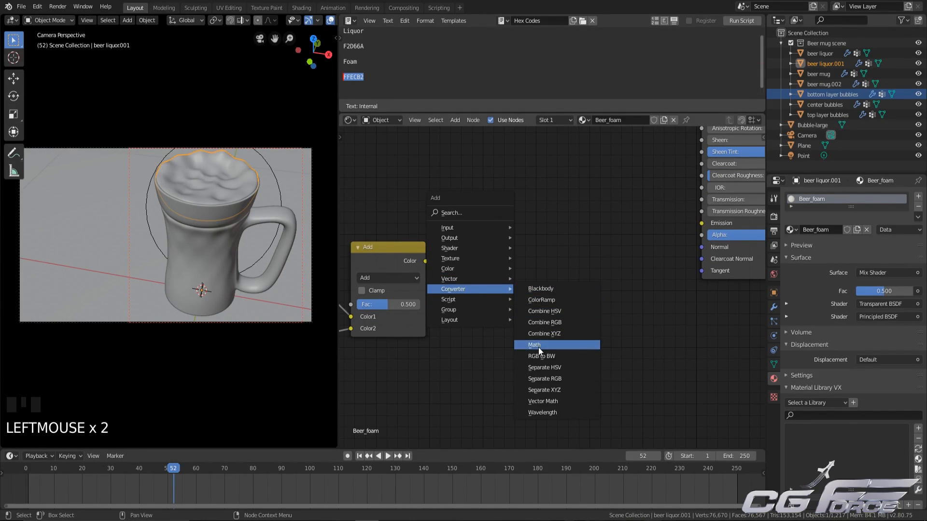
{"action": "left_click", "coordinate": [558, 357]}
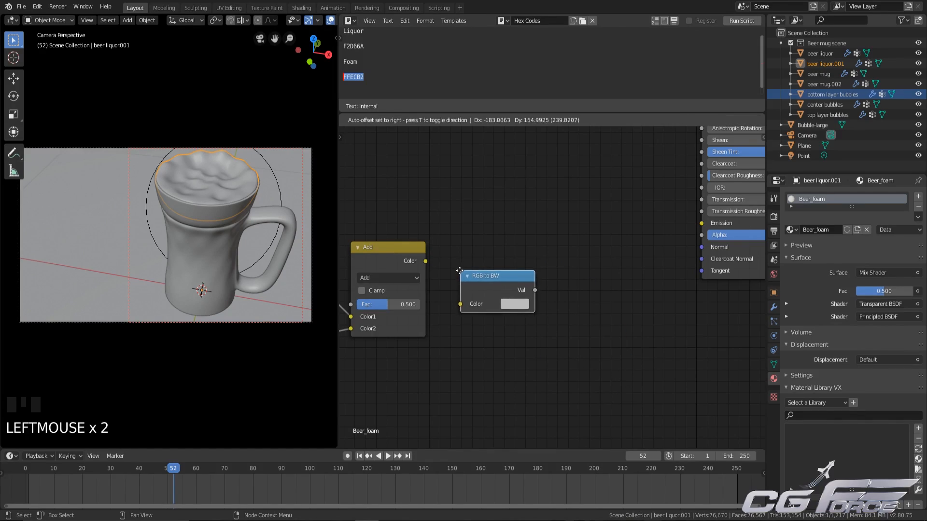
{"action": "left_click", "coordinate": [433, 266]}
{"action": "left_click_drag", "start_coordinate": [460, 307], "coordinate": [460, 307]}
Step: Add a Bump node, linking the RGB to BW Val output to its Height and its Normal output to the Principled BSDF's Normal
{"action": "middle_click_drag", "start_coordinate": [578, 253], "coordinate": [534, 252]}
{"action": "key", "text": "shift+a"}
{"action": "mouse_move", "coordinate": [508, 238]}
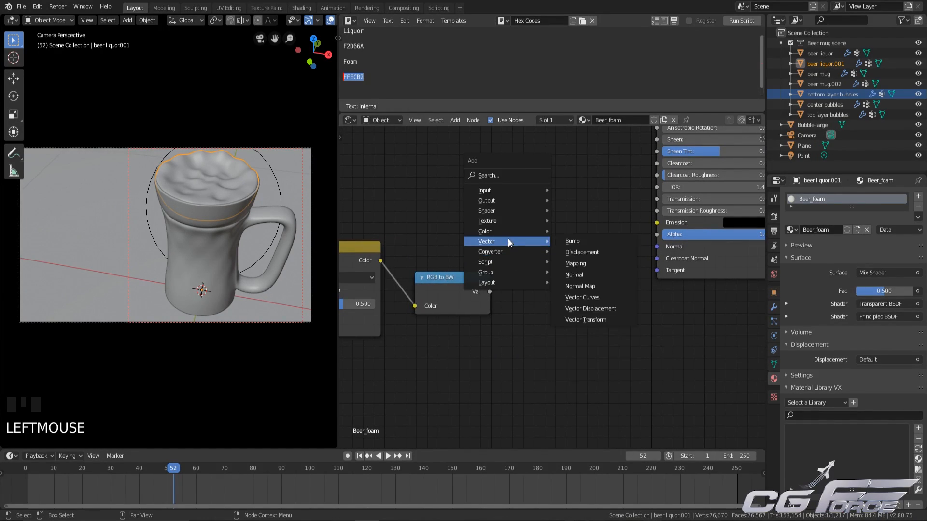
{"action": "left_click", "coordinate": [566, 239]}
{"action": "left_click", "coordinate": [555, 227]}
{"action": "left_click_drag", "start_coordinate": [489, 291], "coordinate": [546, 300]}
{"action": "left_click_drag", "start_coordinate": [620, 245], "coordinate": [656, 246]}
Step: Set the Bump node's Strength to 0.3 and Distance to 0.1, and save the file
{"action": "left_click", "coordinate": [584, 275]}
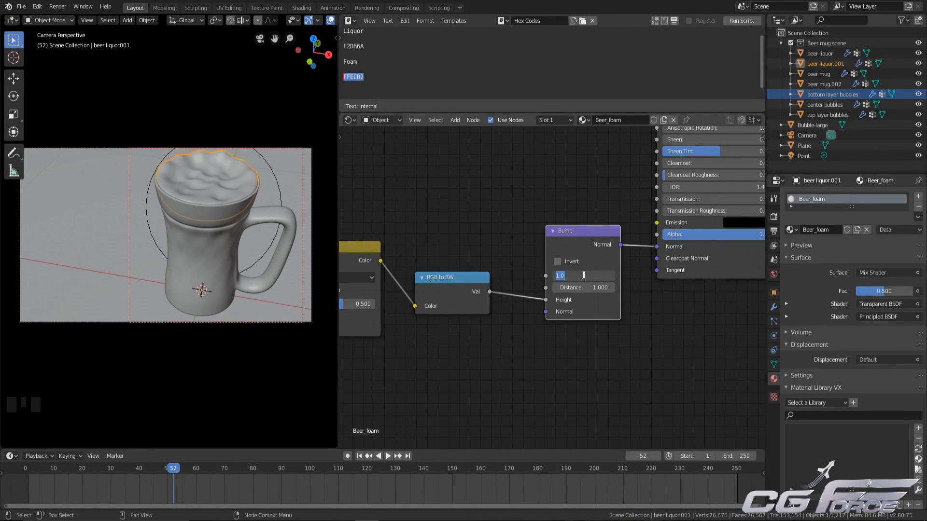
{"action": "type", "text": "0.3"}
{"action": "key", "text": "Tab"}
{"action": "type", "text": "0.1"}
{"action": "key", "text": "ctrl+s"}
Step: Add a Volume Scatter node below the Mix Shader and connect its output to the Material Output's Volume input
{"action": "scroll", "coordinate": [587, 346], "scroll_direction": "down", "scroll_amount": 5}
{"action": "middle_click_drag", "start_coordinate": [682, 220], "coordinate": [629, 289]}
{"action": "scroll", "coordinate": [609, 303], "scroll_direction": "down", "scroll_amount": 5}
{"action": "scroll", "coordinate": [627, 310], "scroll_direction": "up", "scroll_amount": 5}
{"action": "key", "text": "shift+a"}
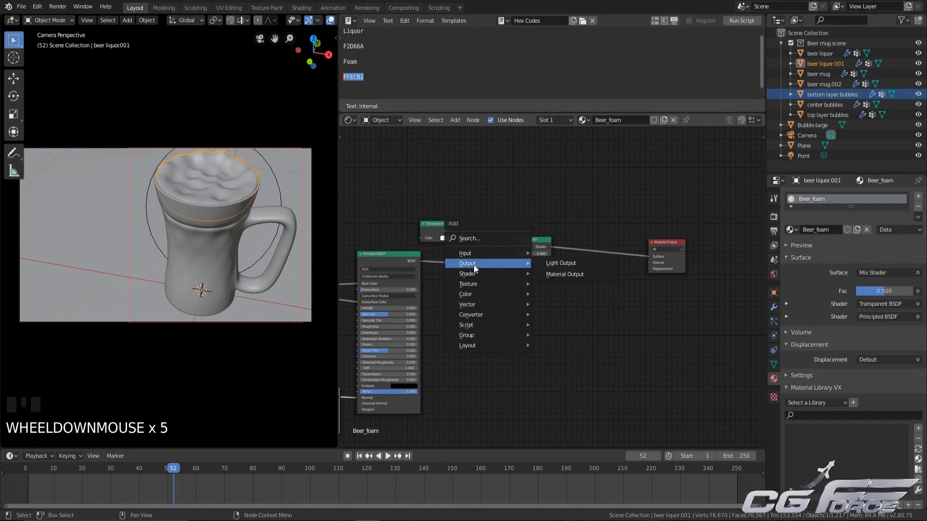
{"action": "mouse_move", "coordinate": [473, 274]}
{"action": "left_click", "coordinate": [559, 487]}
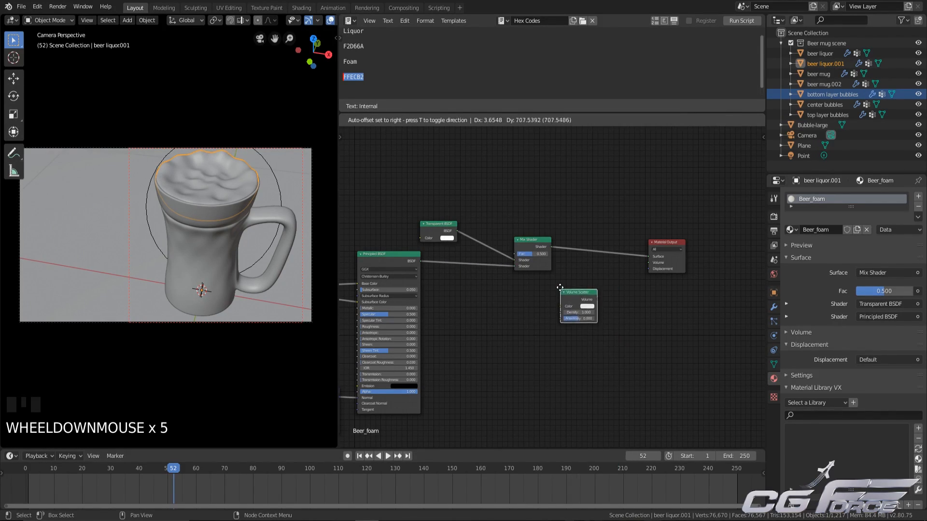
{"action": "middle_click_drag", "start_coordinate": [610, 288], "coordinate": [542, 306]}
{"action": "scroll", "coordinate": [542, 306], "scroll_direction": "up", "scroll_amount": 7}
{"action": "left_click_drag", "start_coordinate": [537, 321], "coordinate": [604, 268]}
Step: Connect the Overlay node's Color output to the Volume Scatter node's Color input
{"action": "scroll", "coordinate": [620, 300], "scroll_direction": "down", "scroll_amount": 5}
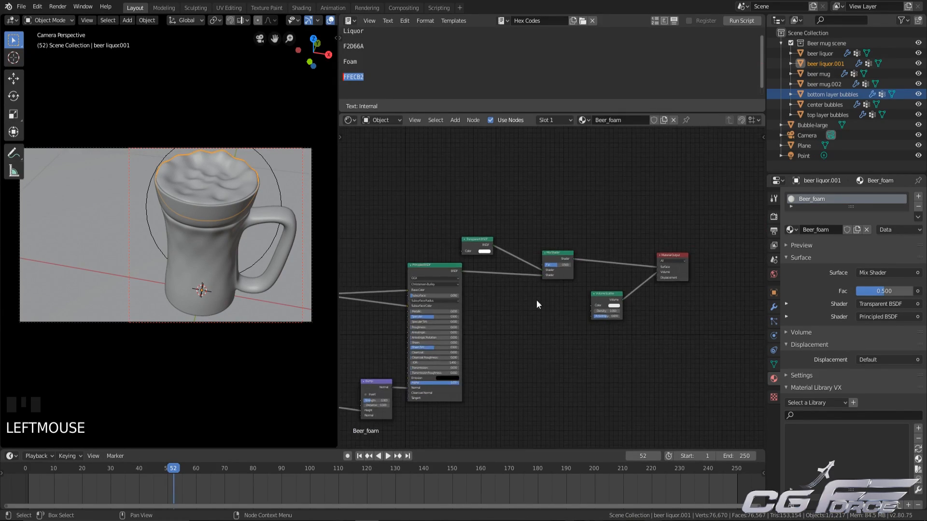
{"action": "middle_click_drag", "start_coordinate": [547, 300], "coordinate": [609, 264]}
{"action": "scroll", "coordinate": [434, 275], "scroll_direction": "up", "scroll_amount": 2}
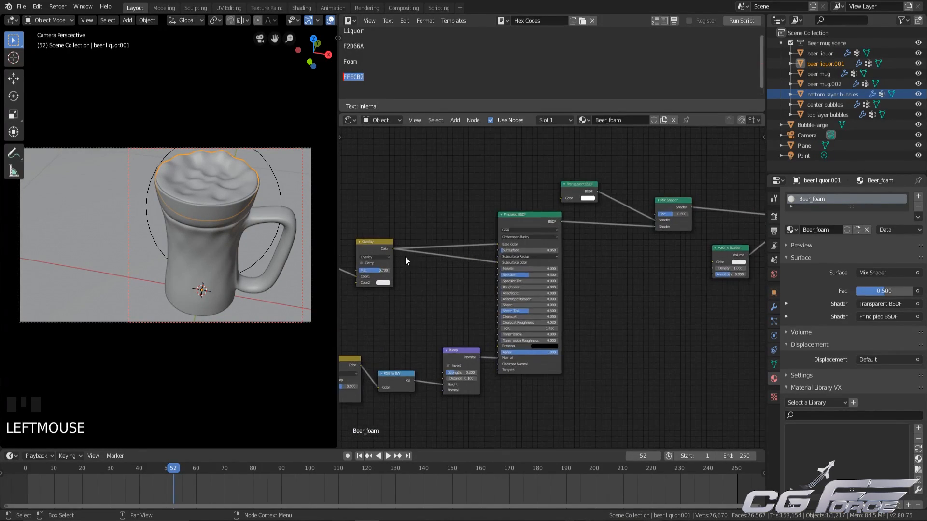
{"action": "left_click_drag", "start_coordinate": [393, 250], "coordinate": [716, 260]}
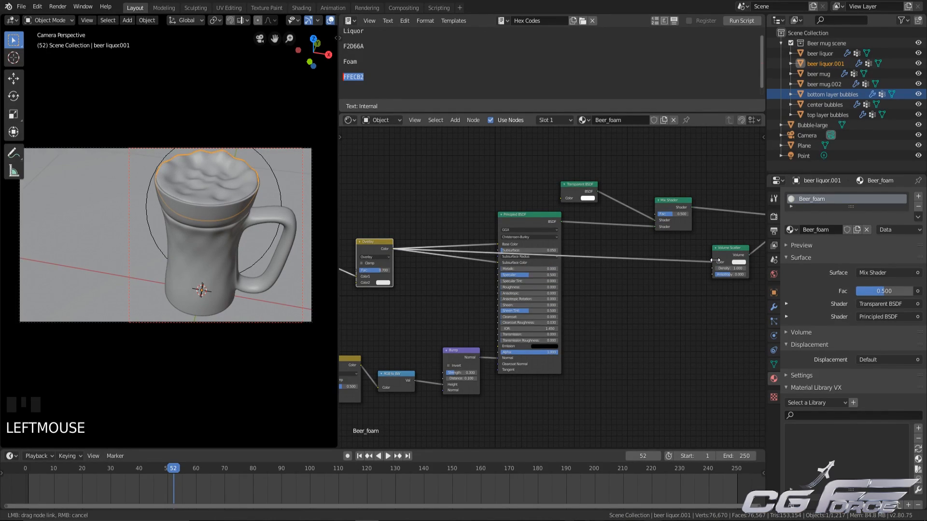
{"action": "left_click_drag", "start_coordinate": [714, 259], "coordinate": [715, 261]}
Step: Set the Volume Scatter node's Anisotropy to 1
{"action": "middle_click_drag", "start_coordinate": [716, 261], "coordinate": [572, 323]}
{"action": "scroll", "coordinate": [586, 333], "scroll_direction": "up", "scroll_amount": 4}
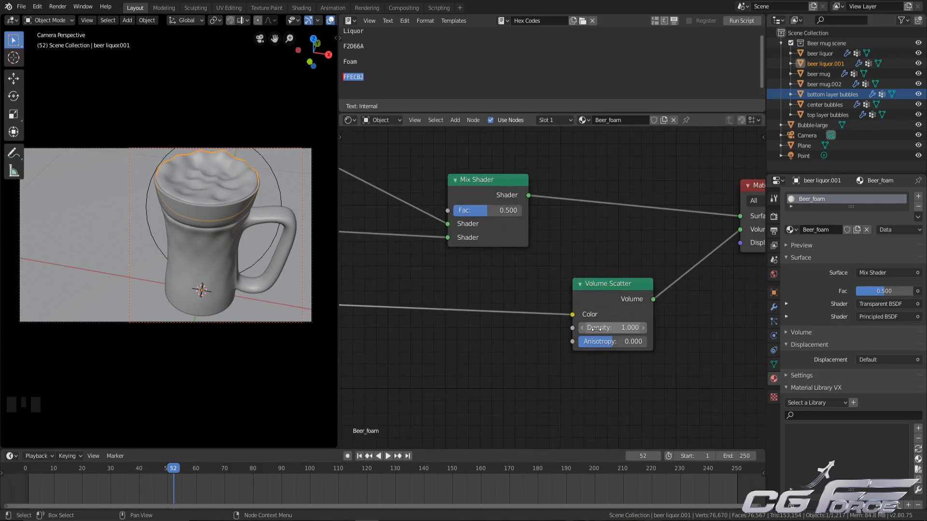
{"action": "left_click_drag", "start_coordinate": [598, 343], "coordinate": [641, 375]}
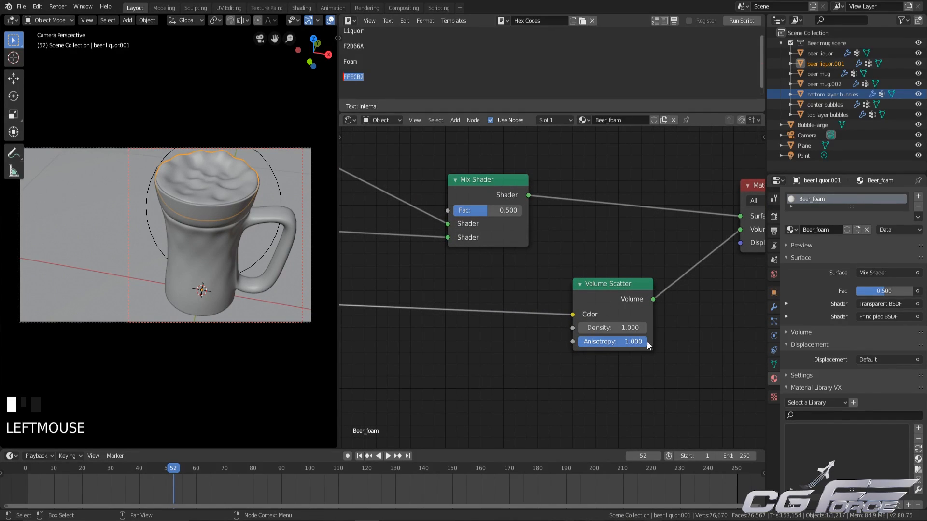
Step: Try Anisotropy values of -1 and 0 on the Volume Scatter node and restore it to 1
{"action": "scroll", "coordinate": [642, 375], "scroll_direction": "down", "scroll_amount": 2}
{"action": "middle_click_drag", "start_coordinate": [642, 375], "coordinate": [576, 331]}
{"action": "scroll", "coordinate": [545, 356], "scroll_direction": "up", "scroll_amount": 8}
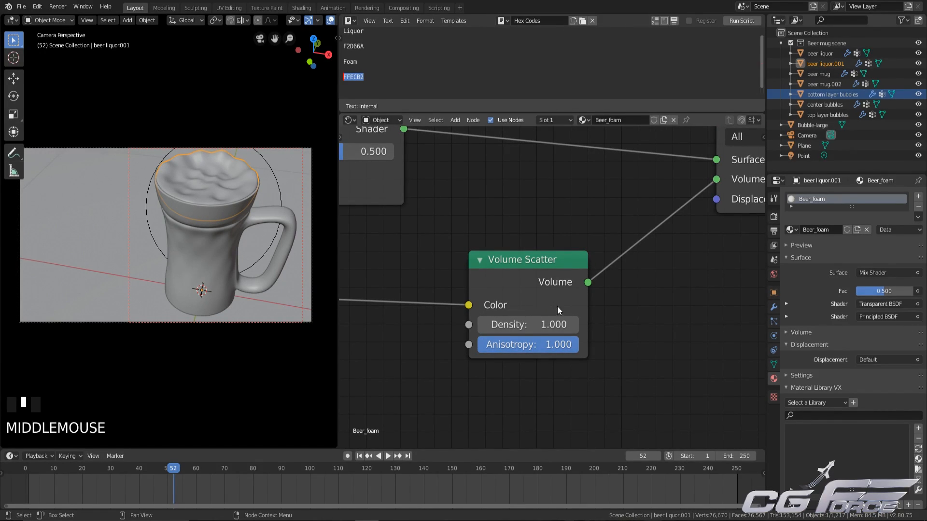
{"action": "left_click", "coordinate": [538, 295]}
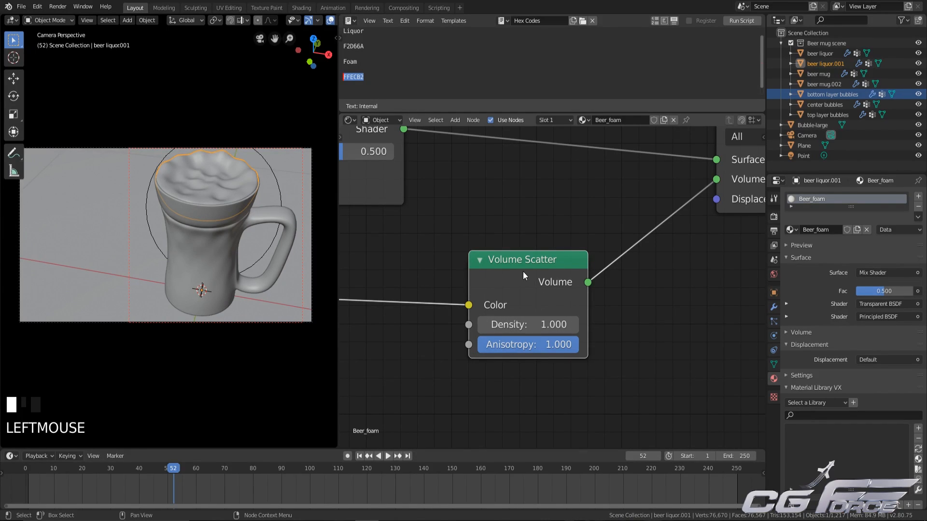
{"action": "scroll", "coordinate": [544, 297], "scroll_direction": "down", "scroll_amount": 3}
{"action": "middle_click_drag", "start_coordinate": [563, 296], "coordinate": [522, 273]}
{"action": "scroll", "coordinate": [537, 306], "scroll_direction": "up", "scroll_amount": 1}
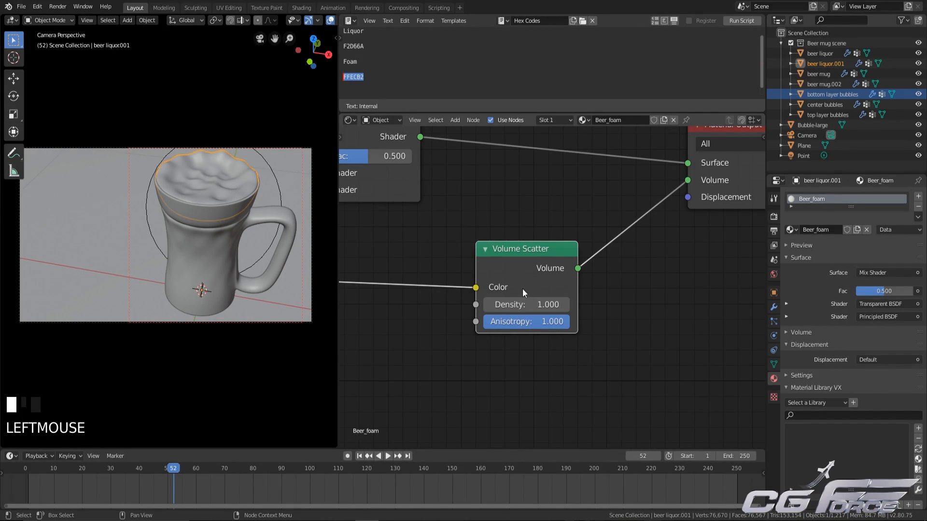
{"action": "left_click_drag", "start_coordinate": [522, 321], "coordinate": [483, 321]}
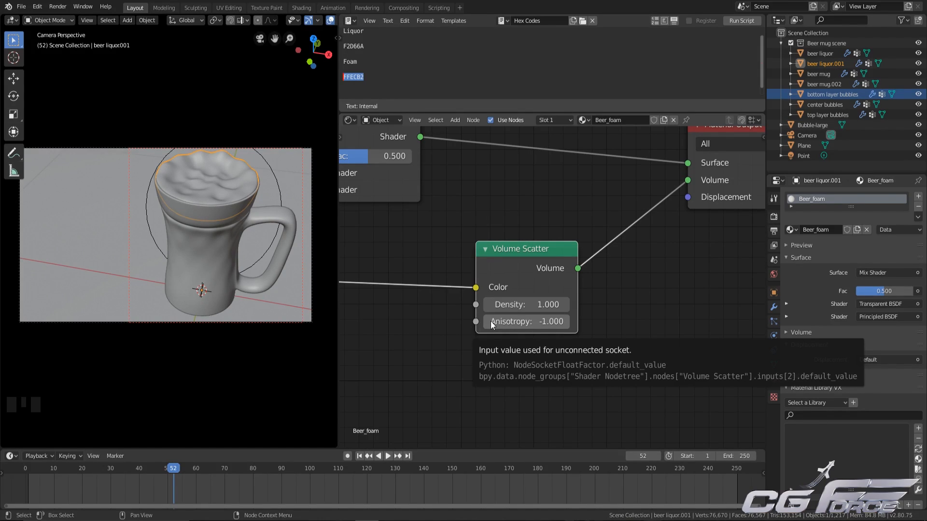
{"action": "left_click", "coordinate": [490, 320]}
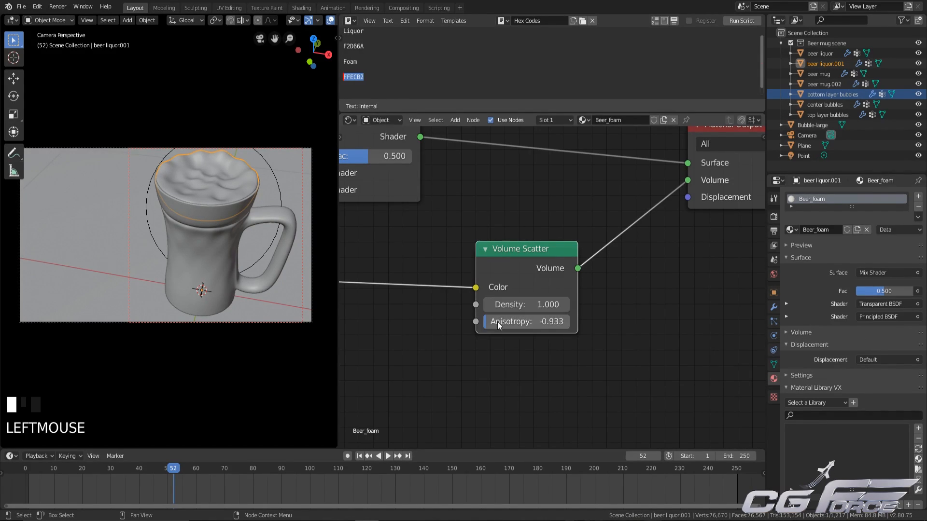
{"action": "type", "text": "0"}
{"action": "left_click", "coordinate": [499, 326]}
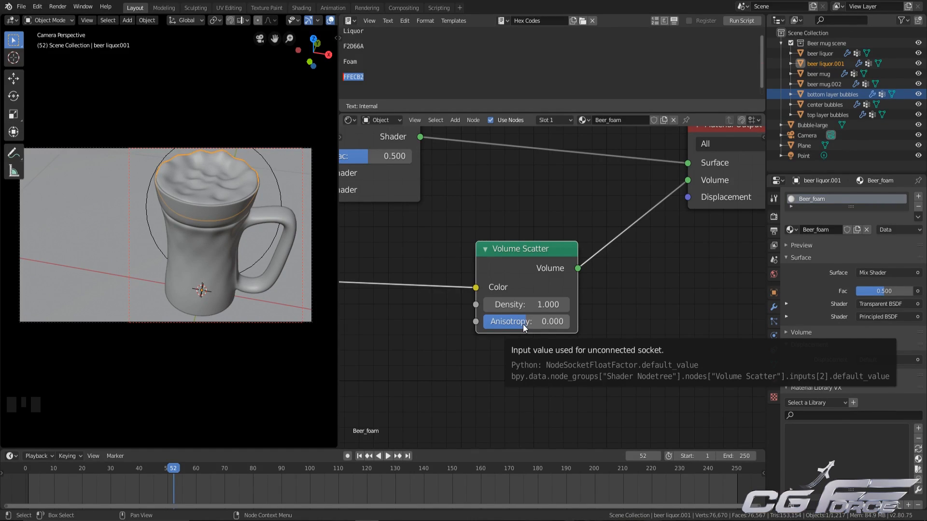
{"action": "left_click_drag", "start_coordinate": [522, 320], "coordinate": [571, 326]}
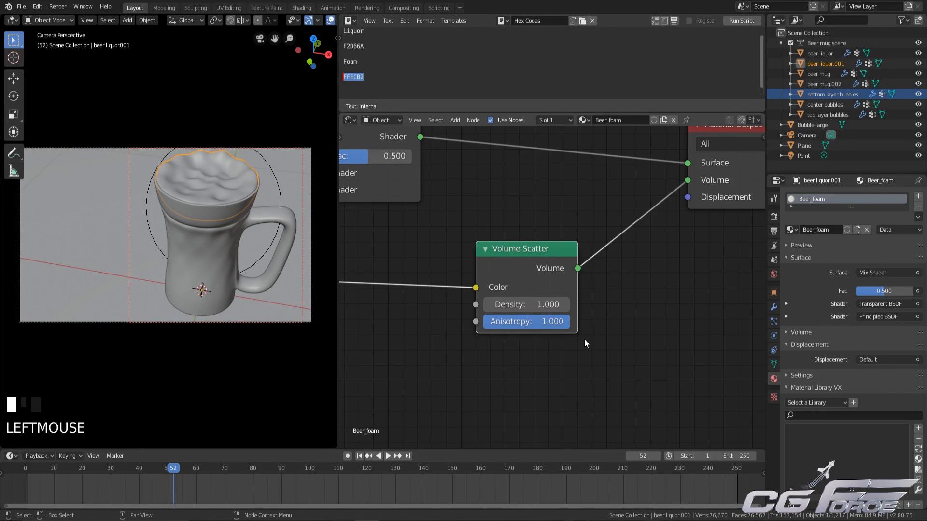
{"action": "scroll", "coordinate": [557, 326], "scroll_direction": "down", "scroll_amount": 3}
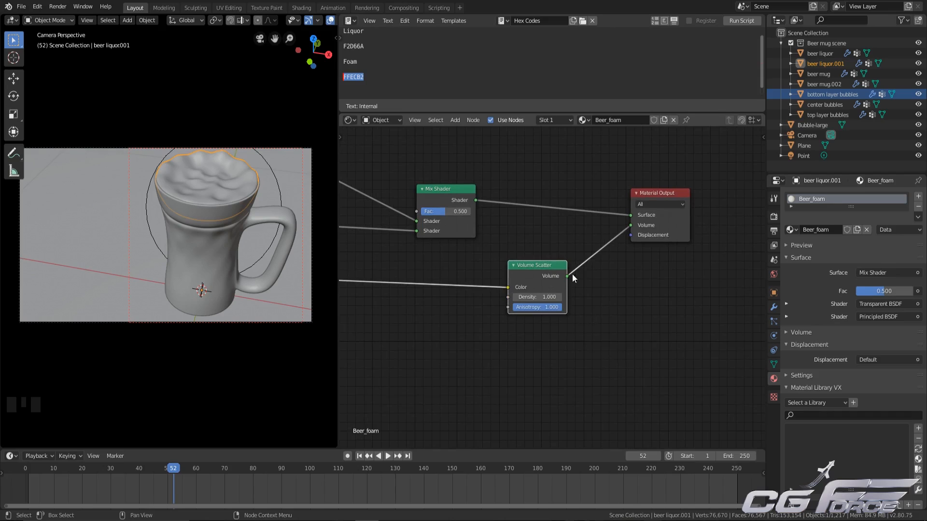
{"action": "scroll", "coordinate": [451, 355], "scroll_direction": "down", "scroll_amount": 4}
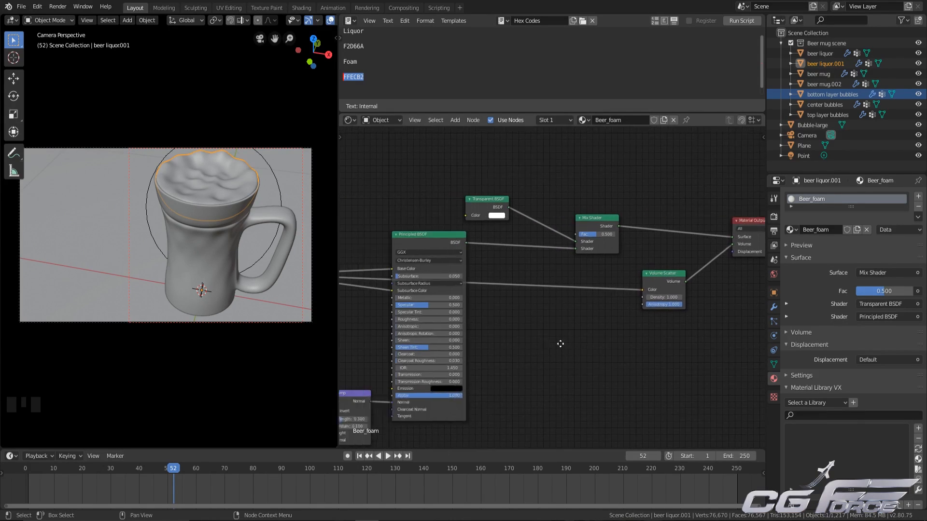
{"action": "middle_click_drag", "start_coordinate": [545, 366], "coordinate": [622, 342]}
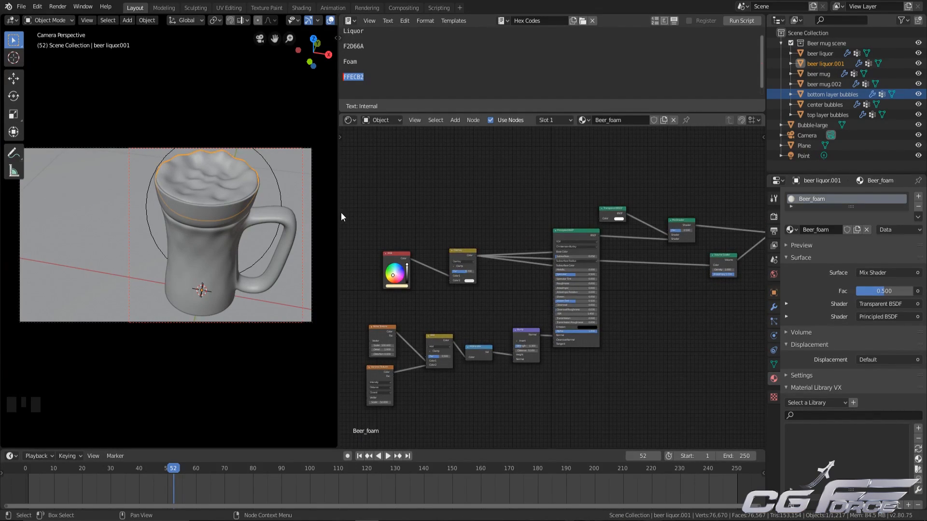
Step: Set the Fac of the Mix Shader in the Beer_foam material to 0.75
{"action": "left_click_drag", "start_coordinate": [340, 212], "coordinate": [617, 212]}
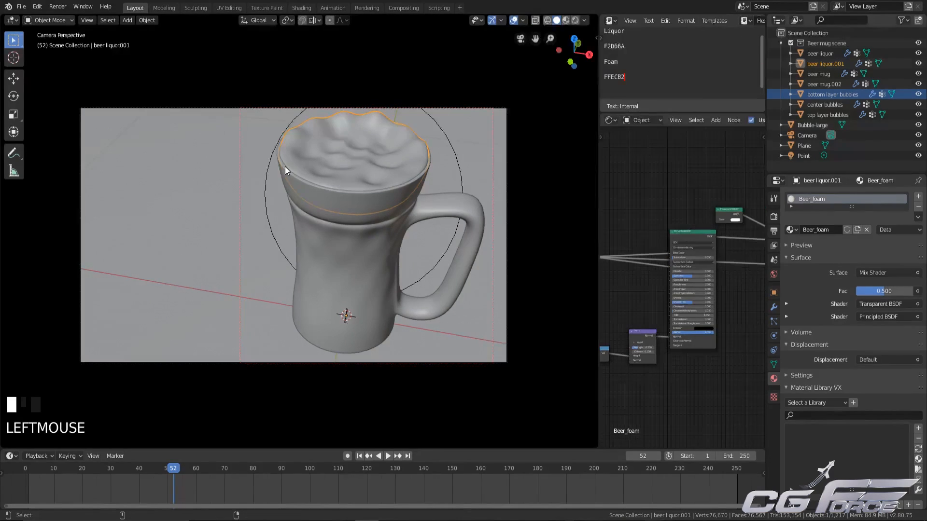
{"action": "left_click_drag", "start_coordinate": [599, 215], "coordinate": [356, 232]}
{"action": "middle_click_drag", "start_coordinate": [660, 263], "coordinate": [523, 268]}
{"action": "scroll", "coordinate": [522, 269], "scroll_direction": "up", "scroll_amount": 8}
{"action": "middle_click_drag", "start_coordinate": [518, 209], "coordinate": [538, 316]}
{"action": "scroll", "coordinate": [559, 365], "scroll_direction": "up", "scroll_amount": 5}
{"action": "scroll", "coordinate": [538, 316], "scroll_direction": "up", "scroll_amount": 1}
{"action": "left_click", "coordinate": [547, 312]}
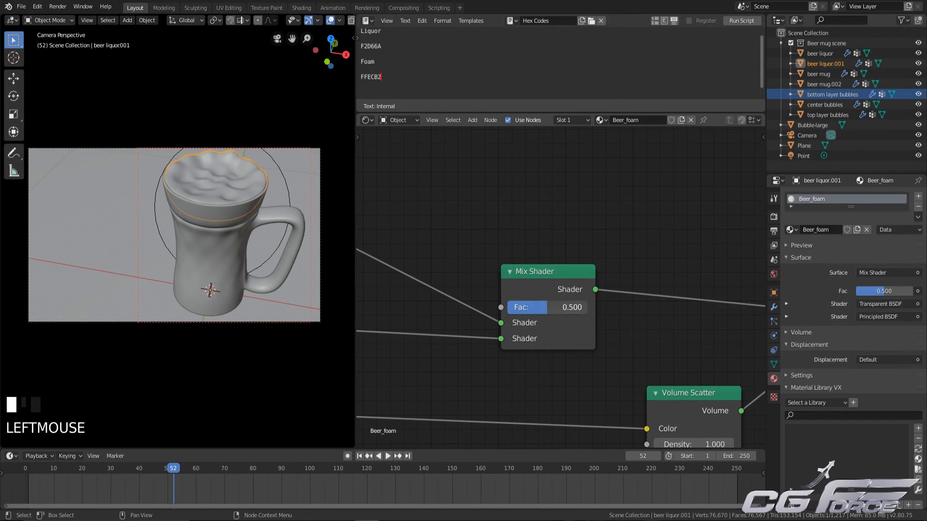
{"action": "type", "text": "0.75"}
{"action": "key", "text": "Return"}
{"action": "scroll", "coordinate": [465, 346], "scroll_direction": "down", "scroll_amount": 3}
{"action": "middle_click_drag", "start_coordinate": [474, 295], "coordinate": [562, 238]}
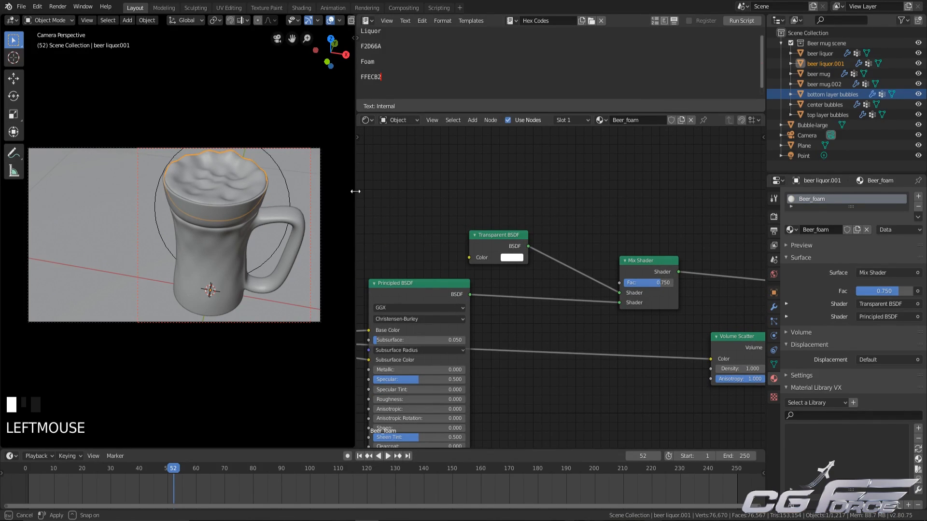
Step: Enlarge the 3D viewport over the node editor and hide the camera object
{"action": "left_click_drag", "start_coordinate": [355, 191], "coordinate": [360, 191]}
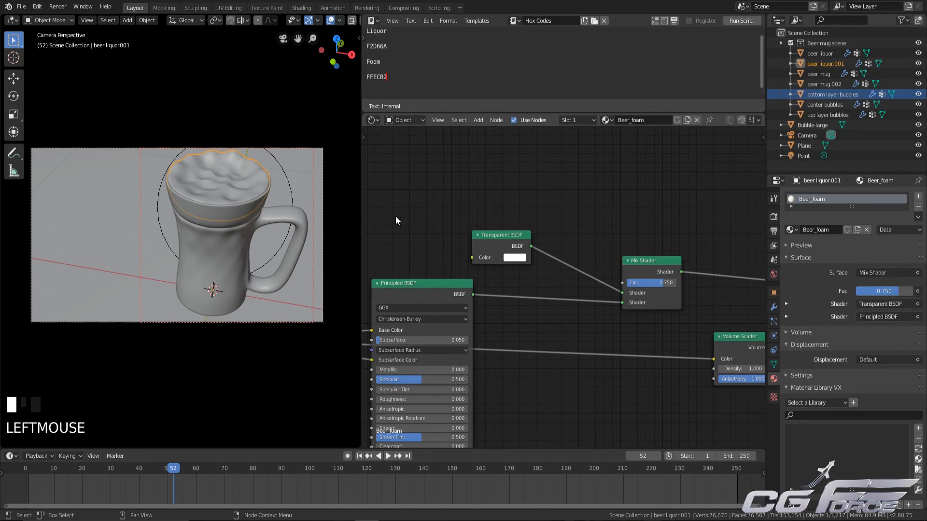
{"action": "left_click_drag", "start_coordinate": [363, 210], "coordinate": [693, 211]}
{"action": "scroll", "coordinate": [472, 291], "scroll_direction": "down", "scroll_amount": 2}
{"action": "scroll", "coordinate": [472, 292], "scroll_direction": "up", "scroll_amount": 2}
{"action": "middle_click_drag", "start_coordinate": [460, 283], "coordinate": [506, 278]}
{"action": "scroll", "coordinate": [444, 310], "scroll_direction": "down", "scroll_amount": 2}
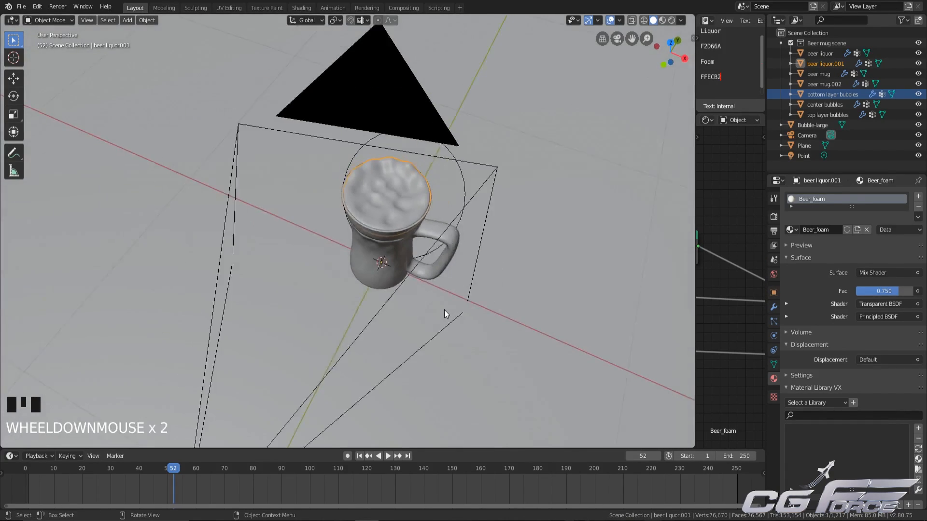
{"action": "scroll", "coordinate": [492, 286], "scroll_direction": "down", "scroll_amount": 1}
{"action": "scroll", "coordinate": [507, 278], "scroll_direction": "up", "scroll_amount": 2}
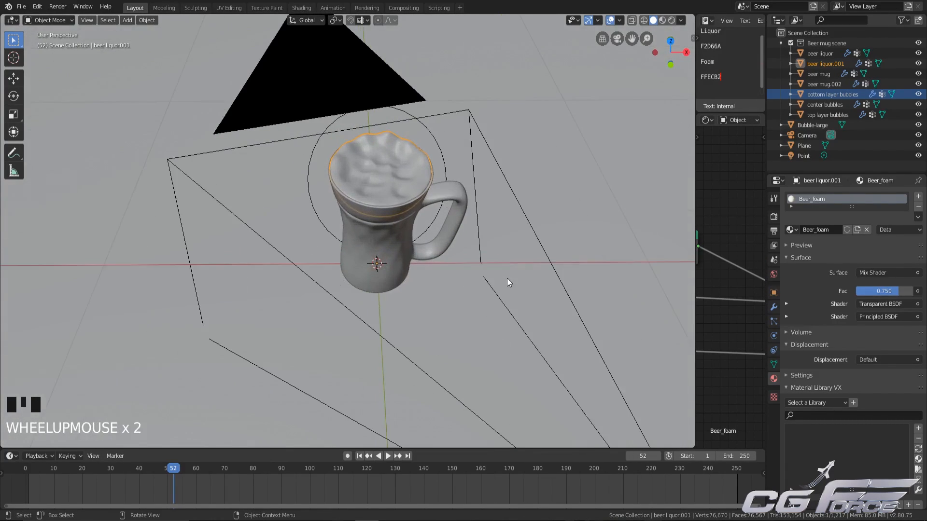
{"action": "left_click", "coordinate": [321, 100]}
{"action": "key", "text": "h"}
Step: In front wireframe view, duplicate the Bubble-large object straight below the original and shrink the copy to a scale of about 0.131
{"action": "middle_click_drag", "start_coordinate": [326, 114], "coordinate": [431, 259]}
{"action": "key", "text": "KP_1"}
{"action": "key", "text": "shift+z"}
{"action": "scroll", "coordinate": [393, 289], "scroll_direction": "up", "scroll_amount": 5}
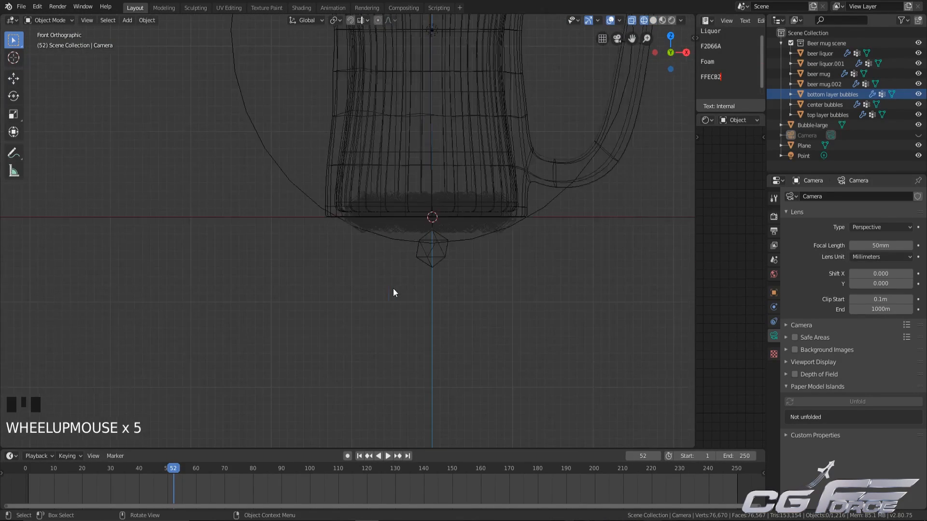
{"action": "scroll", "coordinate": [443, 282], "scroll_direction": "up", "scroll_amount": 2}
{"action": "left_click", "coordinate": [356, 260]}
{"action": "scroll", "coordinate": [349, 256], "scroll_direction": "up", "scroll_amount": 2}
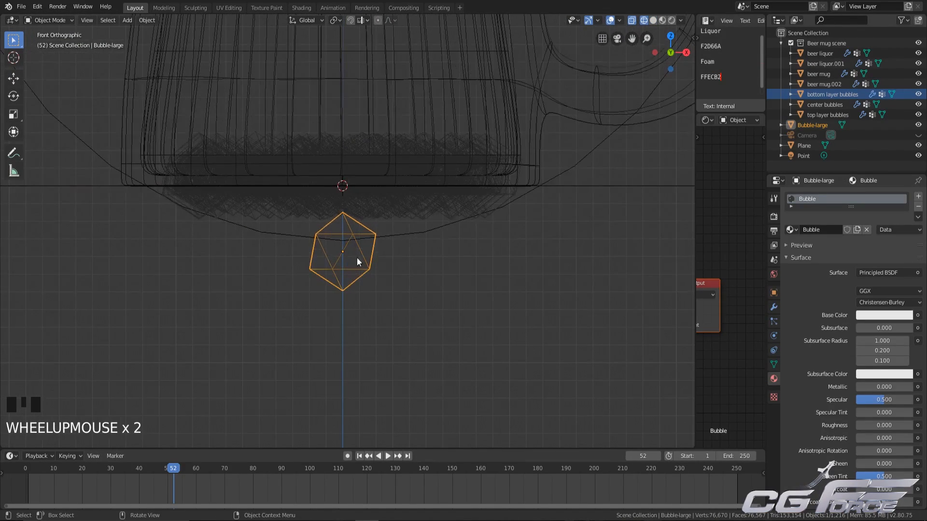
{"action": "middle_click_drag", "start_coordinate": [417, 291], "coordinate": [363, 236], "text": "shift"}
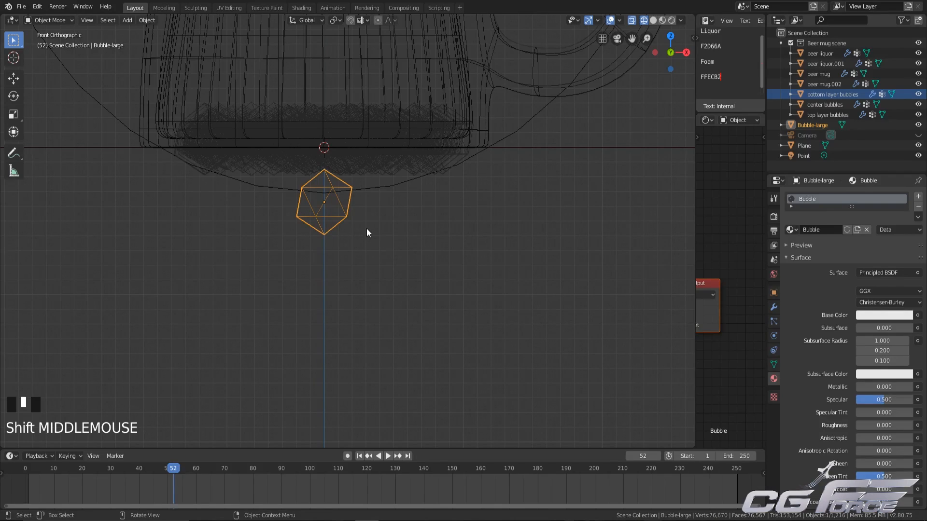
{"action": "key", "text": "shift+d"}
{"action": "left_click", "coordinate": [349, 279]}
{"action": "key", "text": "s"}
{"action": "left_click", "coordinate": [405, 319]}
{"action": "middle_click_drag", "start_coordinate": [406, 319], "coordinate": [391, 265], "text": "shift"}
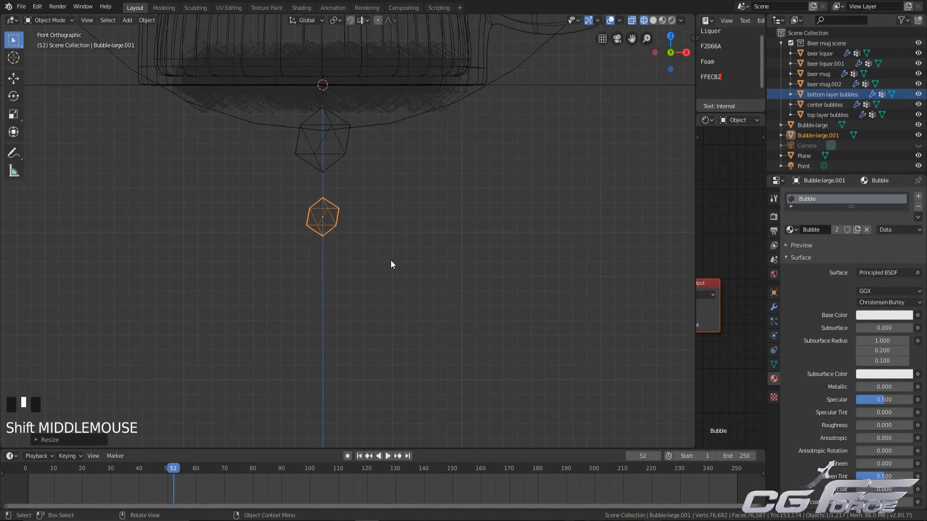
Step: Duplicate the smaller bubble straight below itself and shrink the new copy to a scale of about 0.078
{"action": "key", "text": "shift+z"}
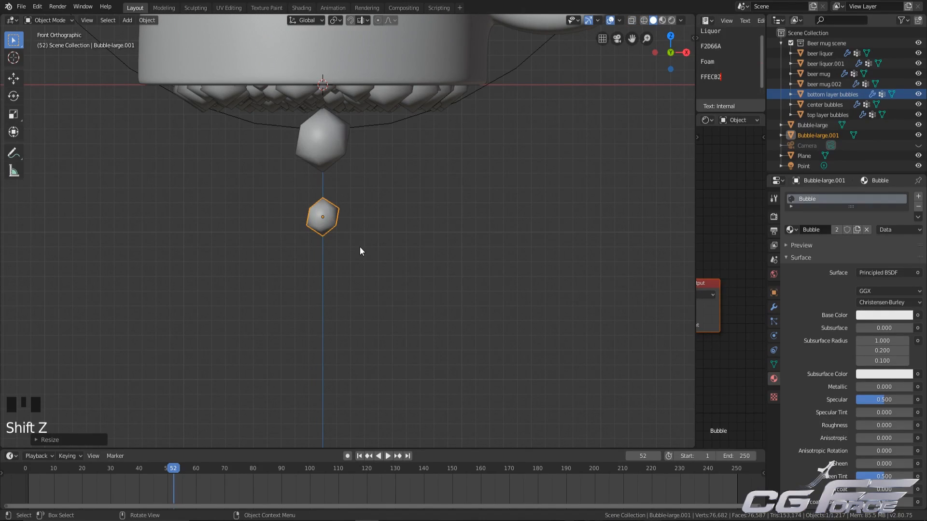
{"action": "key", "text": "shift+z"}
{"action": "key", "text": "shift+d"}
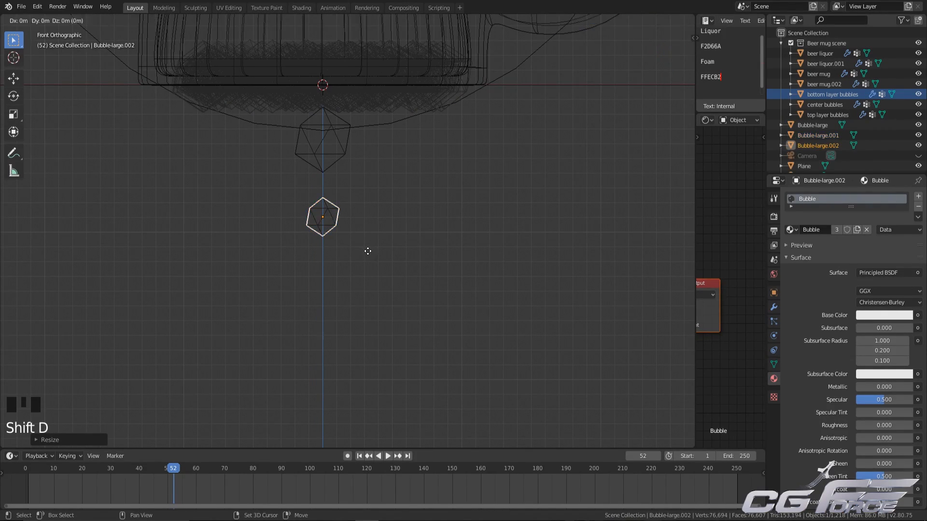
{"action": "left_click", "coordinate": [364, 318]}
{"action": "key", "text": "s"}
{"action": "left_click", "coordinate": [421, 272]}
{"action": "middle_click_drag", "start_coordinate": [422, 273], "coordinate": [422, 304], "text": "shift"}
Step: Rename the middle-sized bubble object as Bubble-intermediate
{"action": "left_click", "coordinate": [325, 251]}
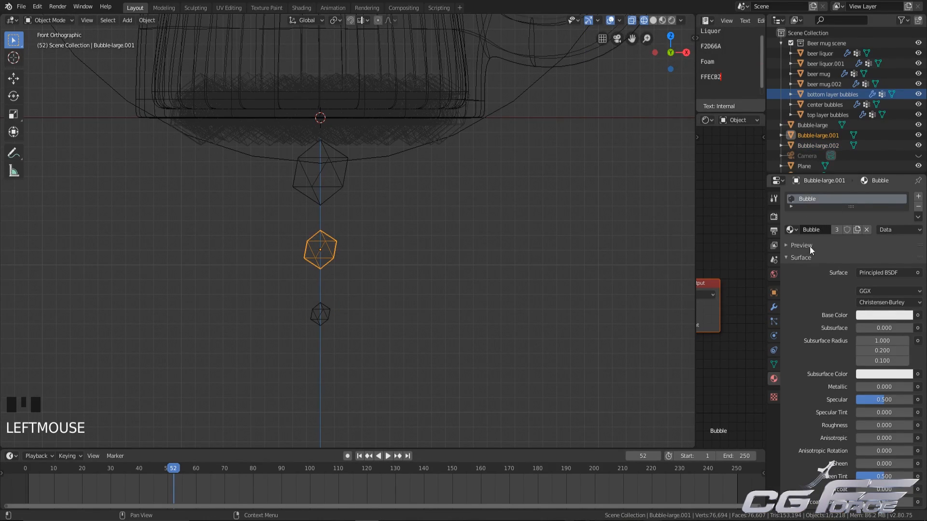
{"action": "left_click", "coordinate": [773, 293]}
{"action": "left_click", "coordinate": [821, 197]}
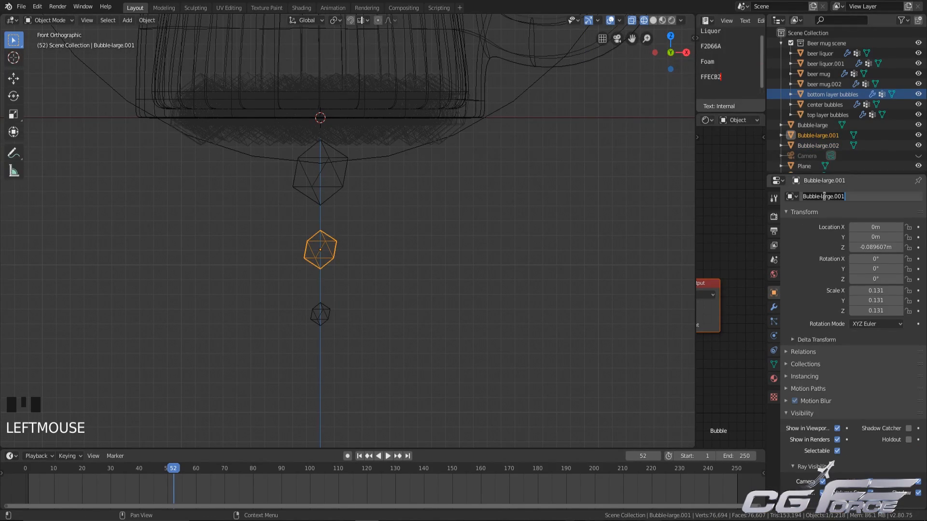
{"action": "left_click_drag", "start_coordinate": [822, 196], "coordinate": [911, 201]}
{"action": "type", "text": "intermediate"}
{"action": "key", "text": "Return"}
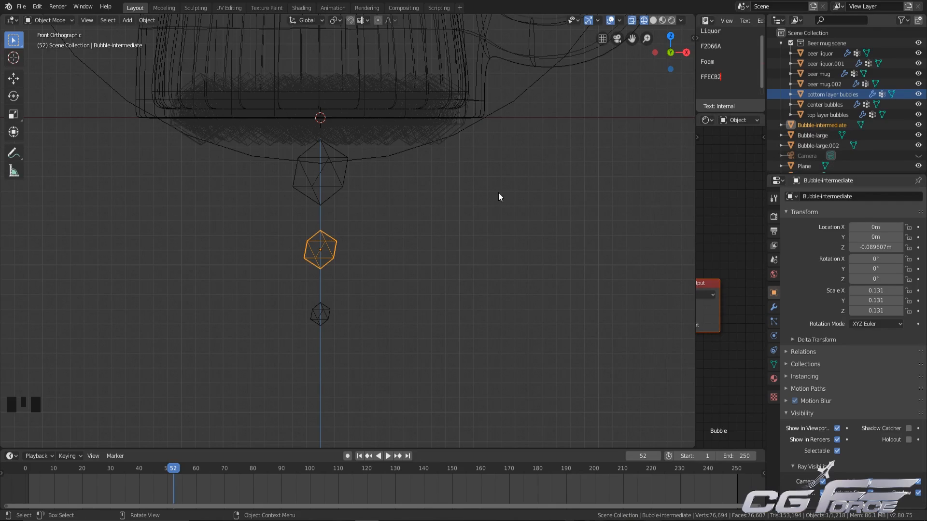
Step: Rename the smallest bubble object as Bubble-small
{"action": "left_click", "coordinate": [318, 314]}
{"action": "left_click", "coordinate": [845, 195]}
{"action": "left_click_drag", "start_coordinate": [820, 196], "coordinate": [917, 194]}
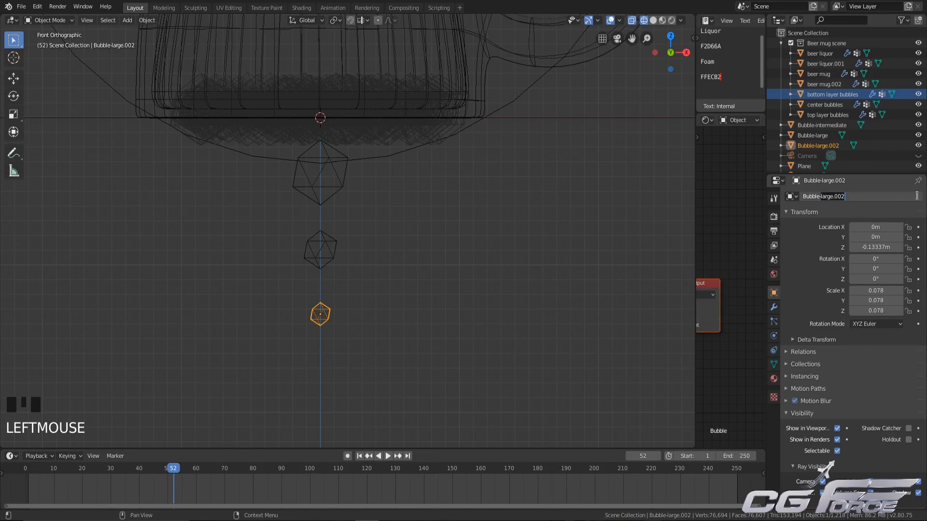
{"action": "type", "text": "small"}
{"action": "key", "text": "Return"}
Step: Move the large, intermediate and small bubbles together into a new collection named Beer bubbles, and clear the selection
{"action": "left_click", "coordinate": [413, 239]}
{"action": "left_click_drag", "start_coordinate": [400, 355], "coordinate": [266, 187]}
{"action": "left_click", "coordinate": [329, 173], "text": "shift"}
{"action": "middle_click_drag", "start_coordinate": [465, 194], "coordinate": [454, 223], "text": "shift"}
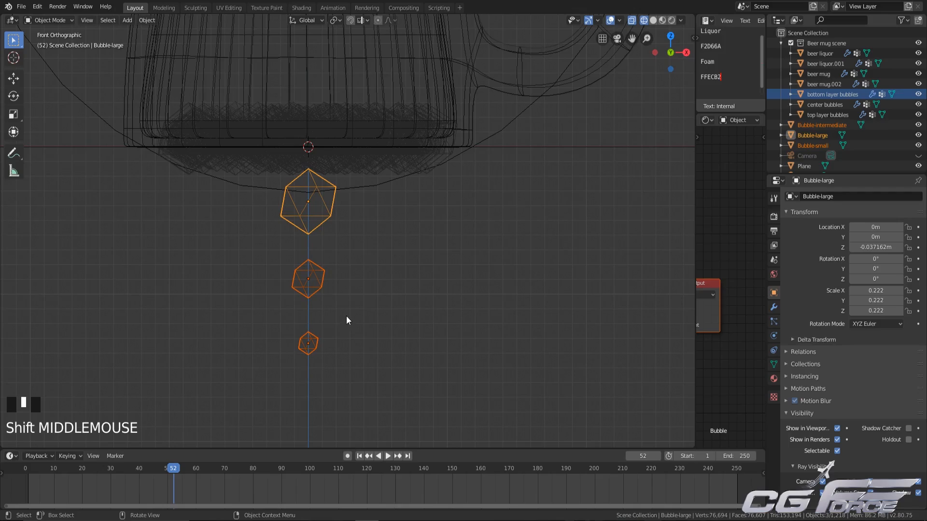
{"action": "key", "text": "m"}
{"action": "left_click", "coordinate": [308, 345]}
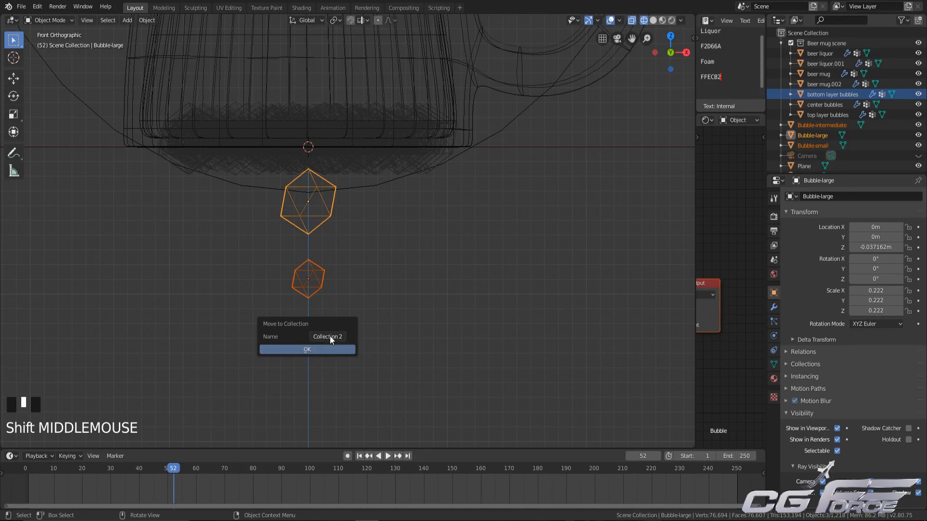
{"action": "type", "text": "Beer bubbles"}
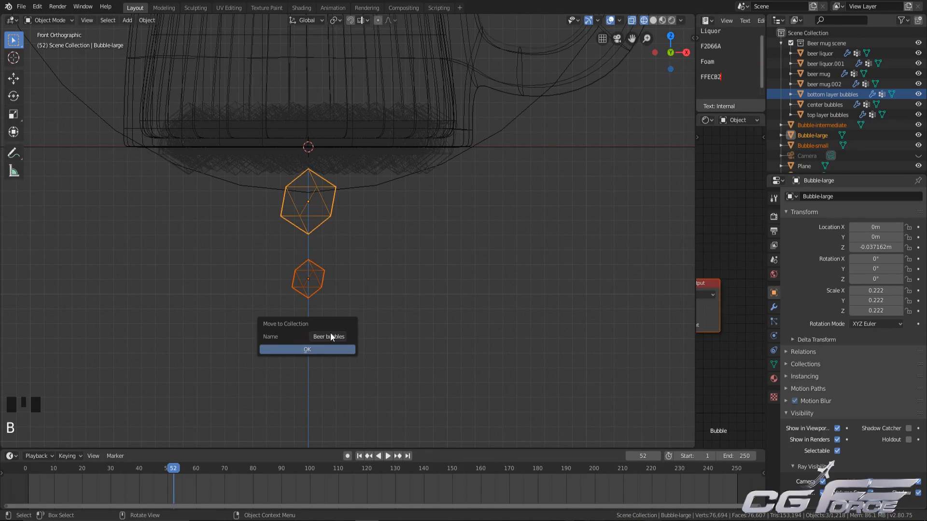
{"action": "key", "text": "Return"}
{"action": "key", "text": "alt+a"}
Step: Return to solid shading, add a particle system to the foam mesh beer liquor.001 and name its settings Foam bubbles
{"action": "key", "text": "shift+z"}
{"action": "scroll", "coordinate": [381, 294], "scroll_direction": "down", "scroll_amount": 8}
{"action": "middle_click_drag", "start_coordinate": [386, 187], "coordinate": [348, 279], "text": "shift"}
{"action": "scroll", "coordinate": [281, 246], "scroll_direction": "up", "scroll_amount": 3}
{"action": "left_click", "coordinate": [281, 246]}
{"action": "middle_click_drag", "start_coordinate": [281, 246], "coordinate": [341, 234], "text": "shift"}
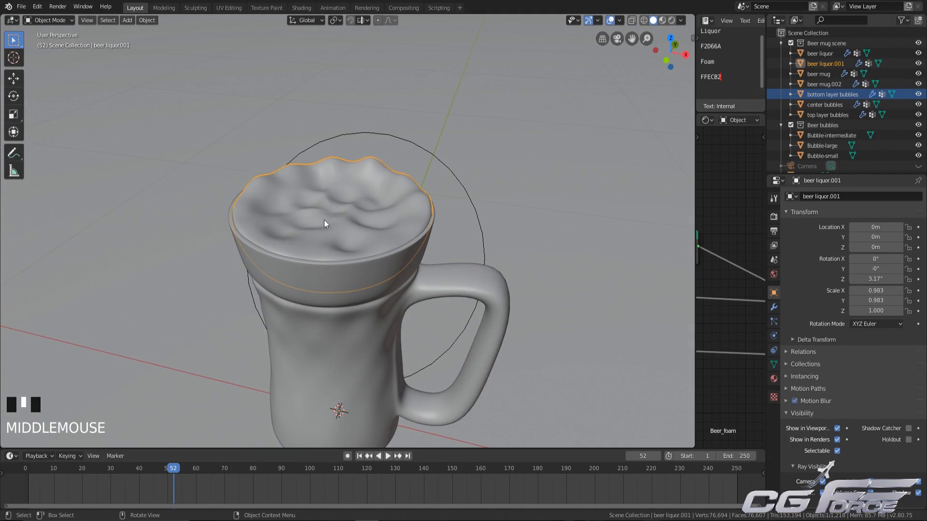
{"action": "left_click", "coordinate": [774, 321]}
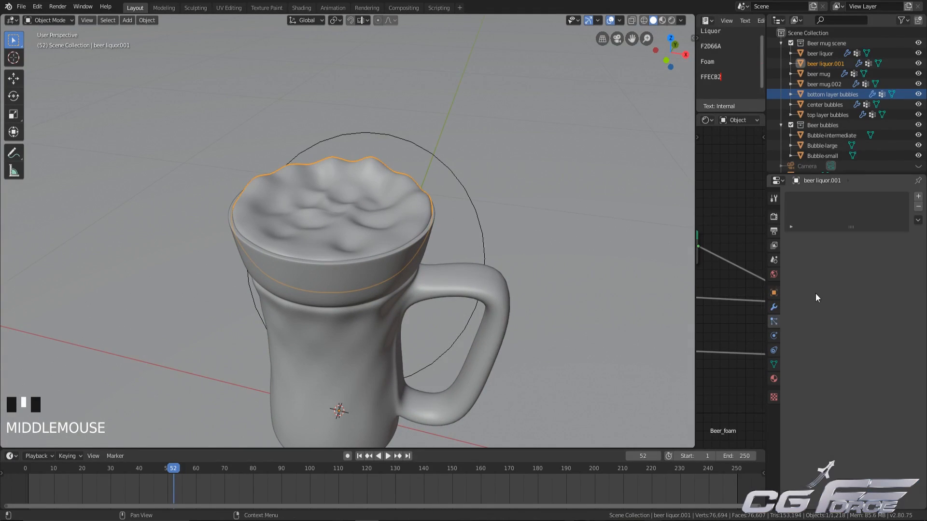
{"action": "left_click", "coordinate": [919, 196]}
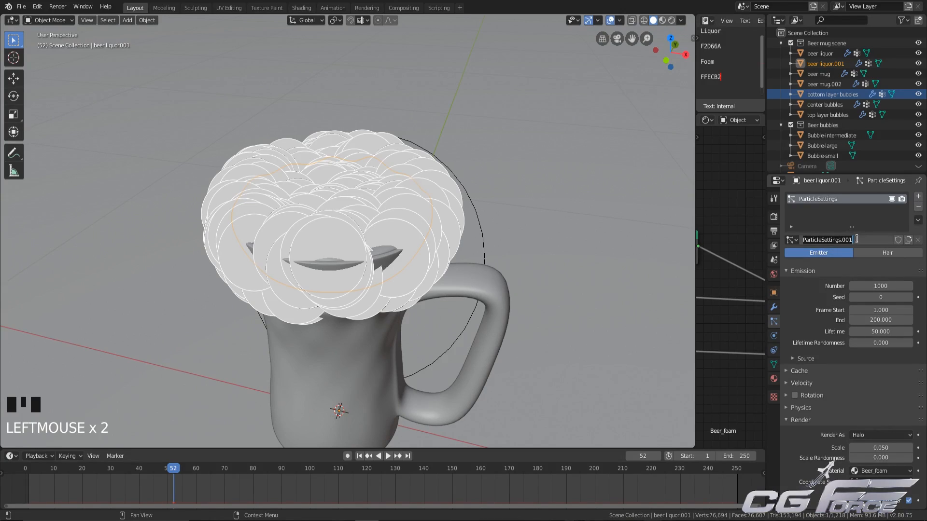
{"action": "type", "text": "Foam bubbles"}
{"action": "key", "text": "Return"}
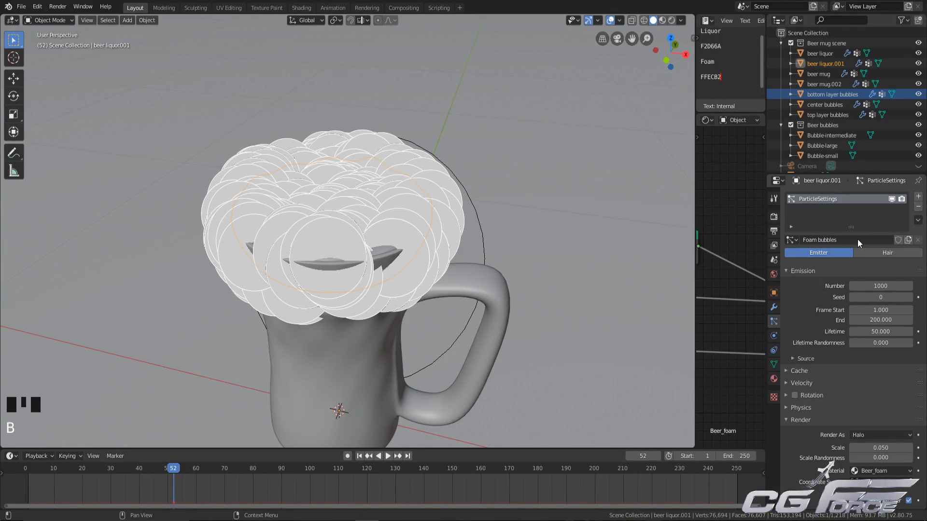
Step: Make the foam particle system a Hair type that renders as a collection, using Beer bubbles as the instance collection
{"action": "left_click", "coordinate": [885, 255]}
{"action": "scroll", "coordinate": [357, 193], "scroll_direction": "up", "scroll_amount": 3}
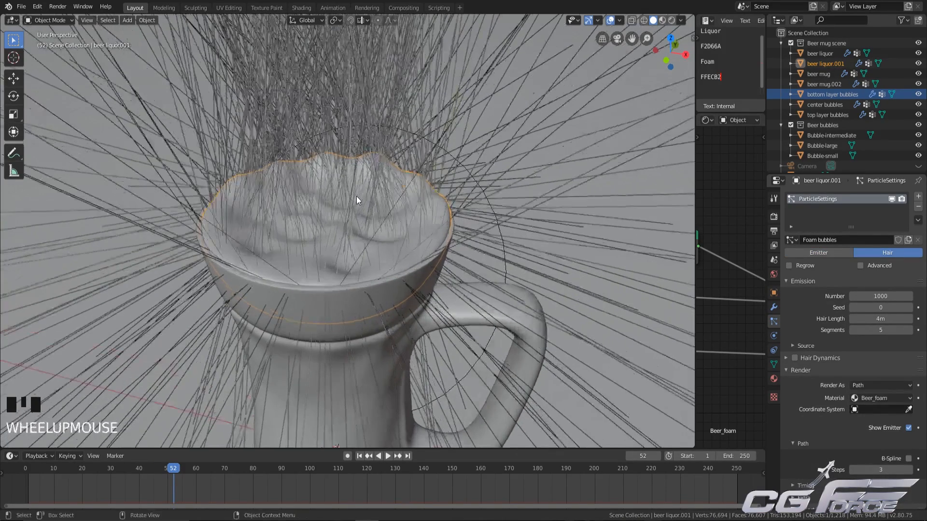
{"action": "scroll", "coordinate": [866, 431], "scroll_direction": "down", "scroll_amount": 5}
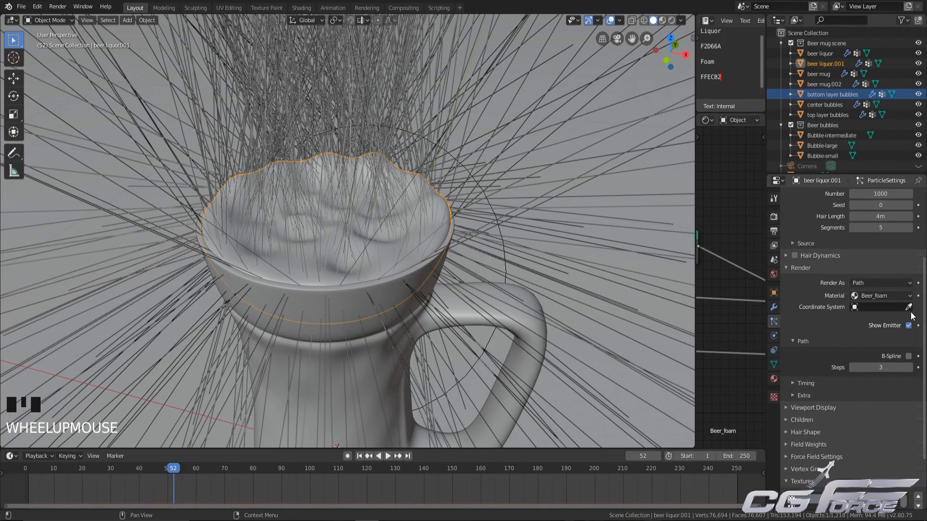
{"action": "left_click", "coordinate": [882, 283]}
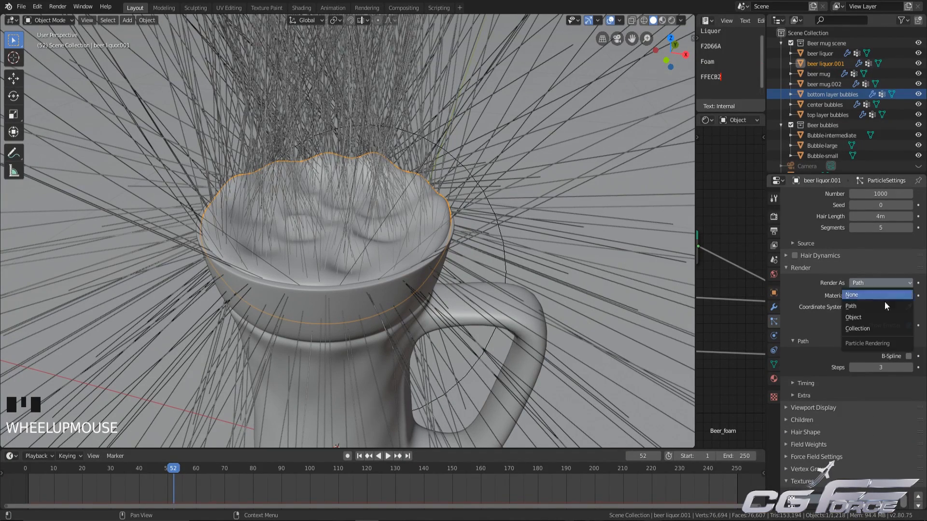
{"action": "left_click", "coordinate": [876, 327]}
{"action": "left_click", "coordinate": [877, 357]}
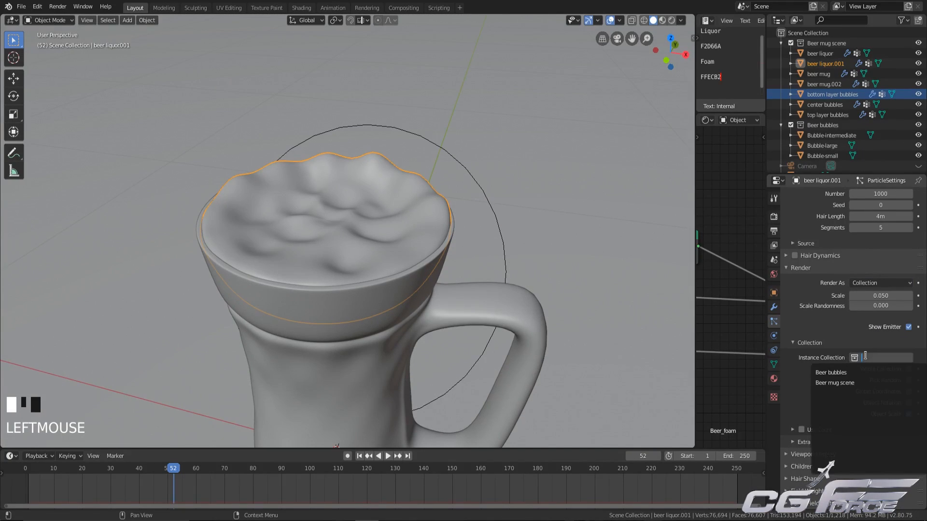
{"action": "left_click", "coordinate": [850, 373]}
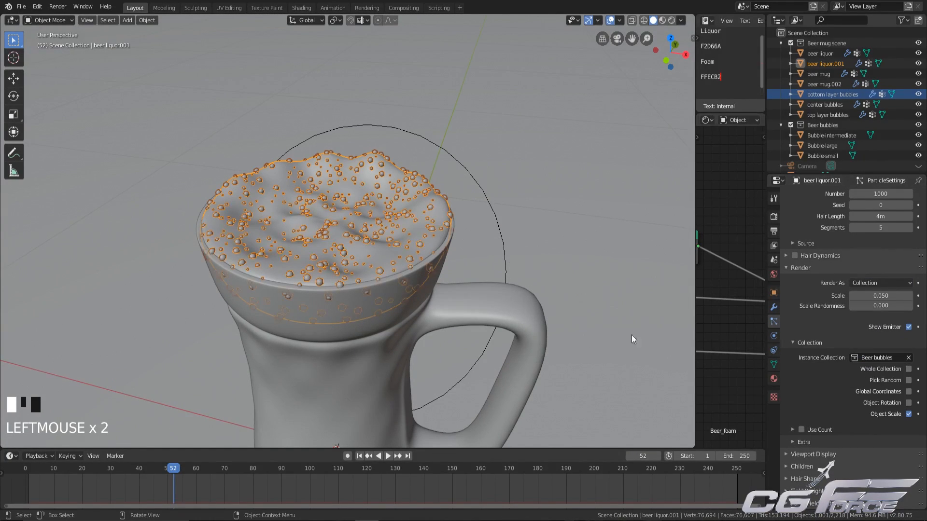
Step: Set the number of Foam bubbles particles to 20000
{"action": "scroll", "coordinate": [351, 232], "scroll_direction": "up", "scroll_amount": 2}
{"action": "middle_click_drag", "start_coordinate": [351, 231], "coordinate": [343, 242]}
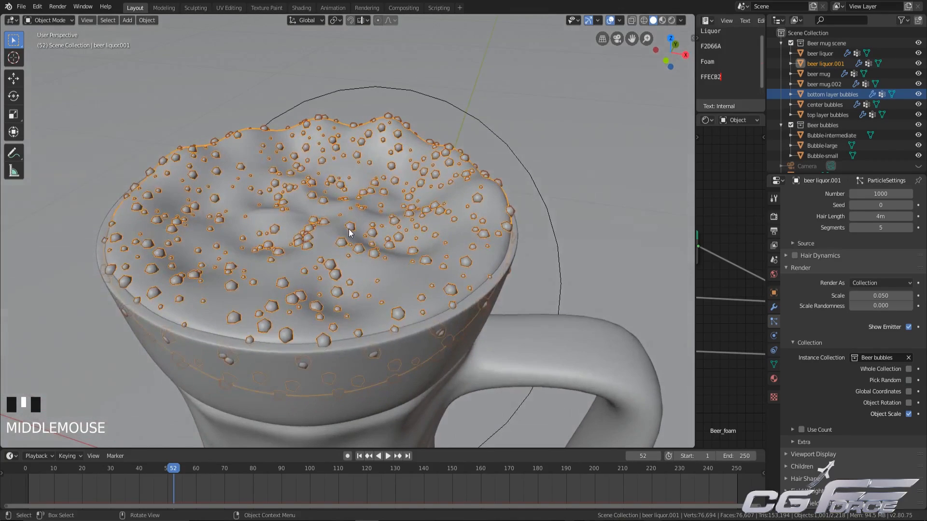
{"action": "scroll", "coordinate": [836, 321], "scroll_direction": "up", "scroll_amount": 5}
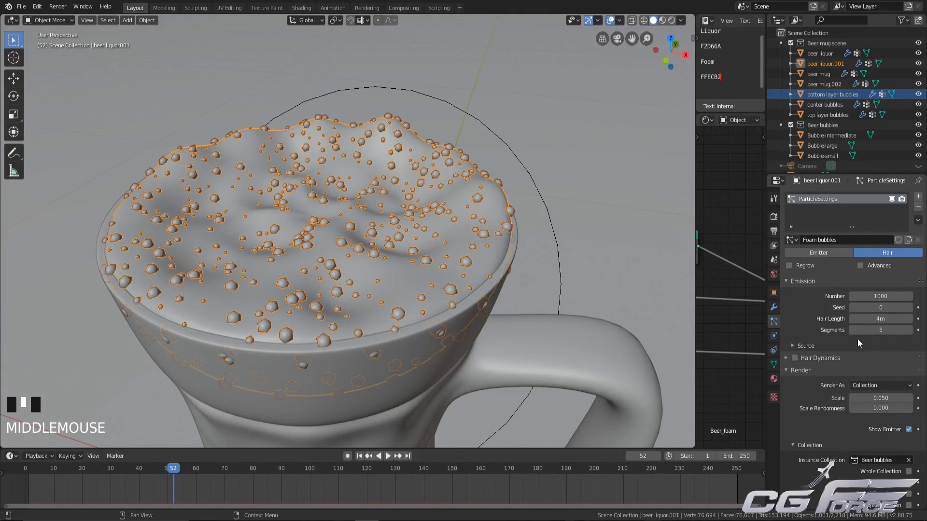
{"action": "left_click", "coordinate": [881, 296]}
{"action": "type", "text": "20"}
{"action": "key", "text": "Return"}
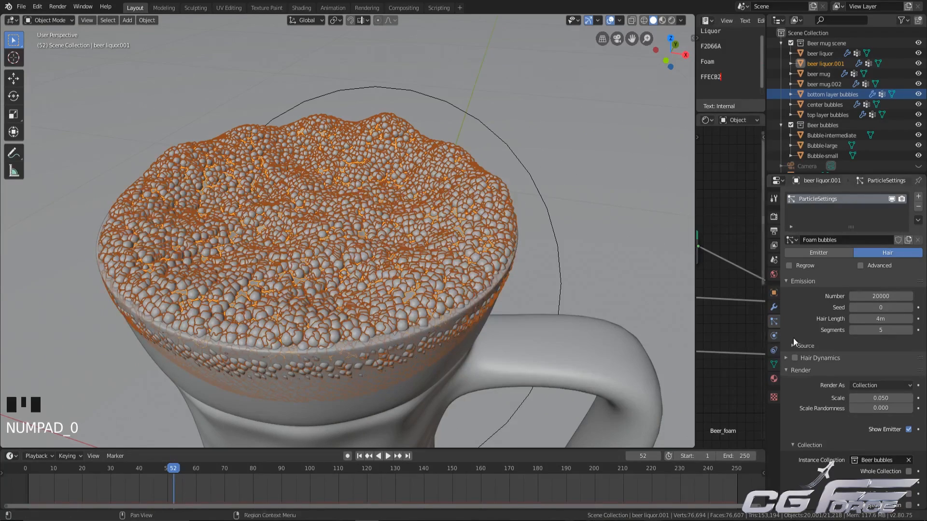
Step: Set the Scale Randomness of the foam particles to 1
{"action": "scroll", "coordinate": [804, 347], "scroll_direction": "down", "scroll_amount": 5}
{"action": "scroll", "coordinate": [841, 344], "scroll_direction": "up", "scroll_amount": 3}
{"action": "left_click", "coordinate": [880, 357]}
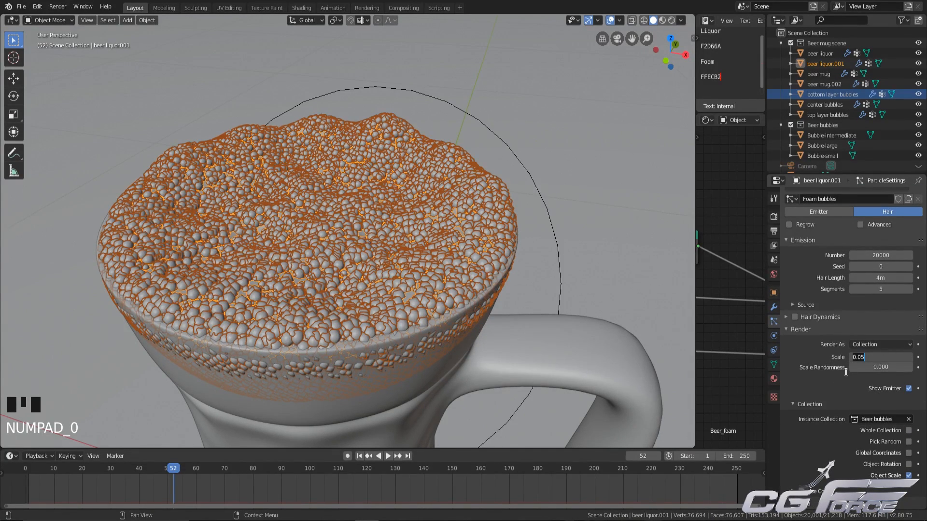
{"action": "double_click", "coordinate": [875, 368]}
{"action": "left_click_drag", "start_coordinate": [875, 369], "coordinate": [805, 368]}
{"action": "type", "text": "1"}
{"action": "key", "text": "Return"}
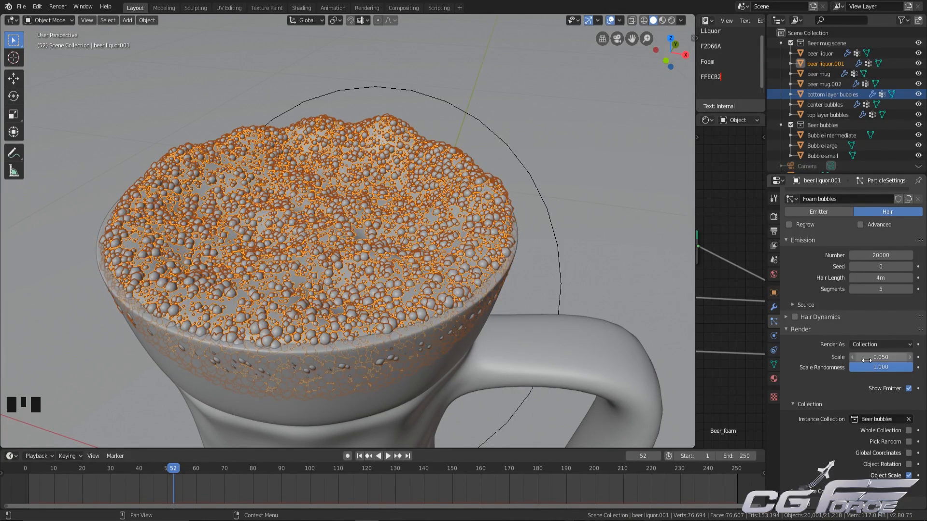
Step: Set the render Scale of the foam particles to 0.085
{"action": "left_click", "coordinate": [867, 357]}
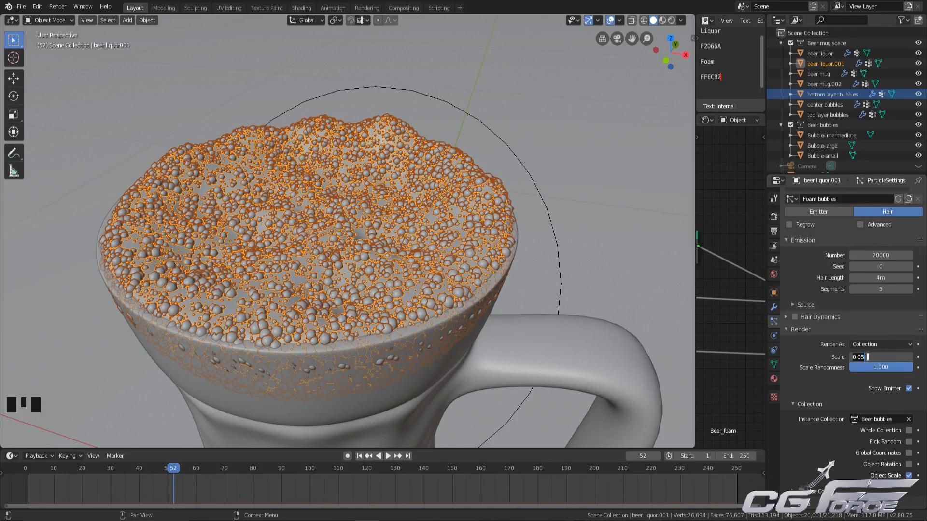
{"action": "key", "text": "BackSpace"}
{"action": "type", "text": "85"}
{"action": "key", "text": "Return"}
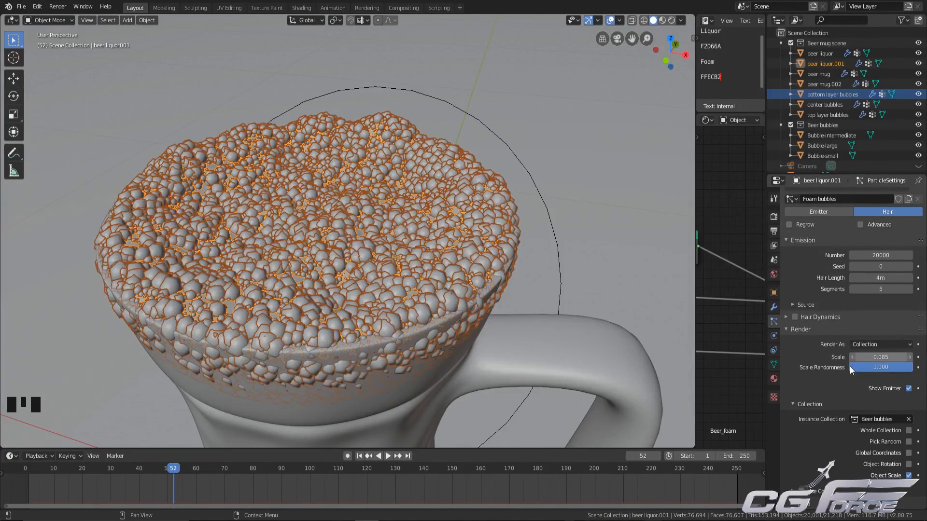
Step: Set the render Scale of the foam particles to 0.05
{"action": "left_click", "coordinate": [882, 358]}
{"action": "key", "text": "BackSpace"}
{"action": "key", "text": "BackSpace"}
{"action": "key", "text": "BackSpace"}
{"action": "key", "text": "BackSpace"}
{"action": "type", "text": ".05"}
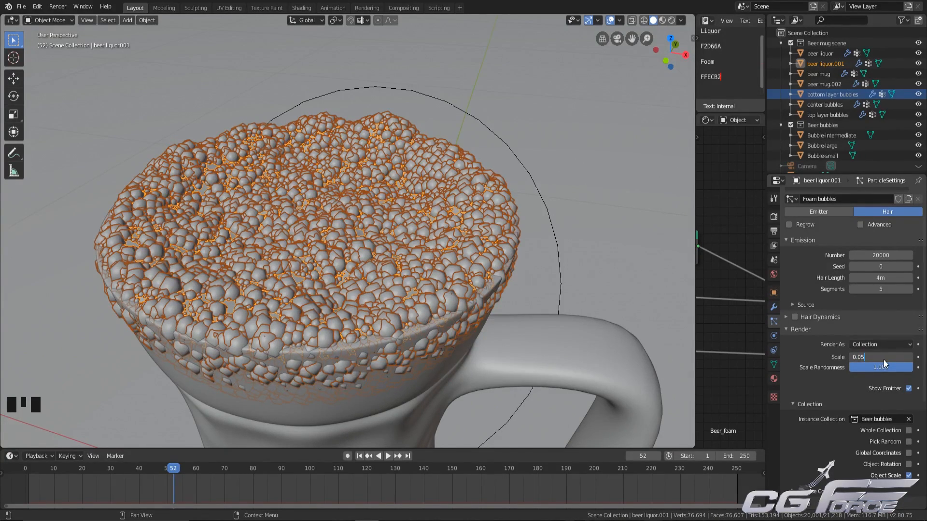
{"action": "key", "text": "Return"}
Step: Turn on Pick Random, Object Rotation and Use Count for the foam particles' instance collection
{"action": "scroll", "coordinate": [914, 415], "scroll_direction": "down", "scroll_amount": 2}
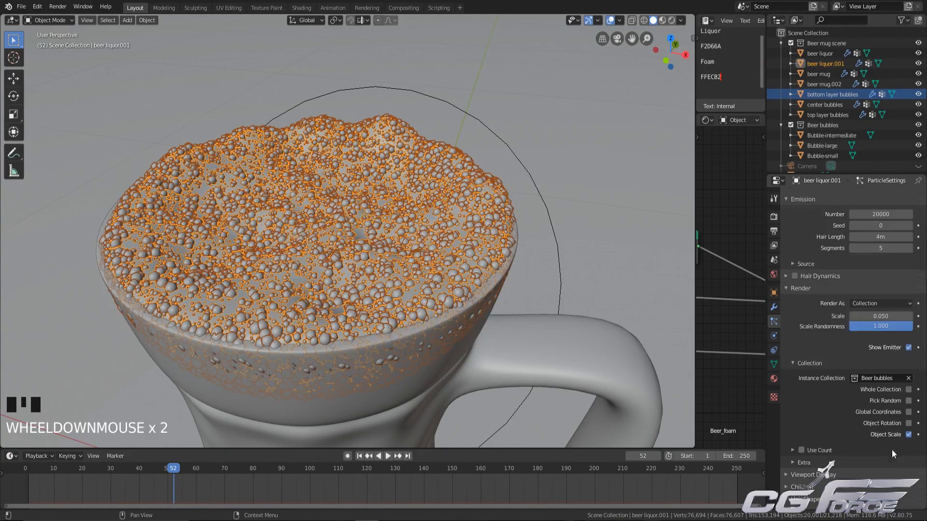
{"action": "left_click", "coordinate": [908, 401]}
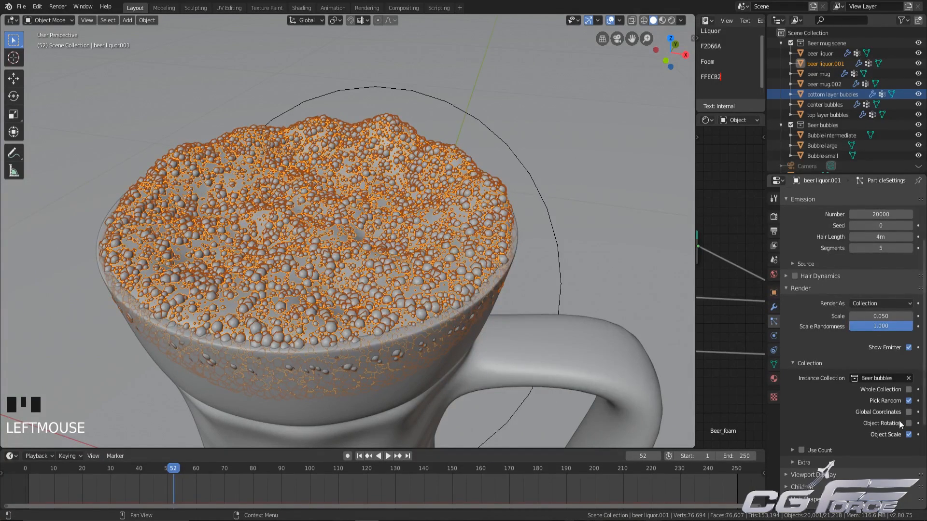
{"action": "left_click", "coordinate": [908, 423]}
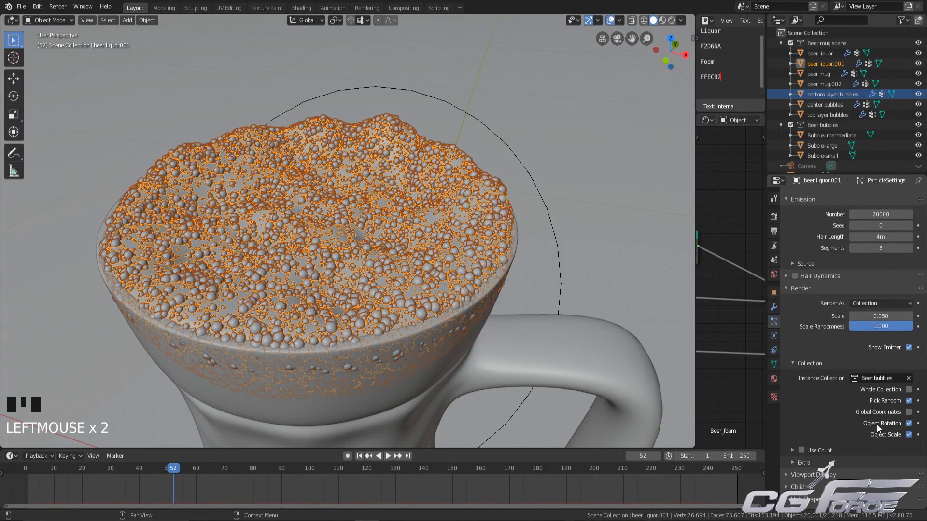
{"action": "scroll", "coordinate": [812, 456], "scroll_direction": "down", "scroll_amount": 2}
{"action": "left_click", "coordinate": [801, 409]}
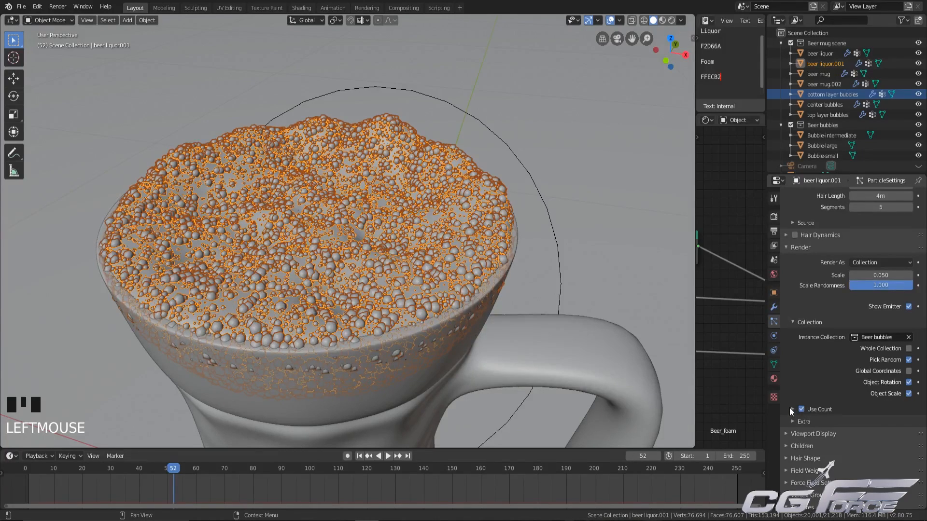
Step: Set the instance counts of Bubble-large and Bubble-intermediate to 1000 each
{"action": "left_click", "coordinate": [790, 408]}
{"action": "scroll", "coordinate": [817, 458], "scroll_direction": "down", "scroll_amount": 3}
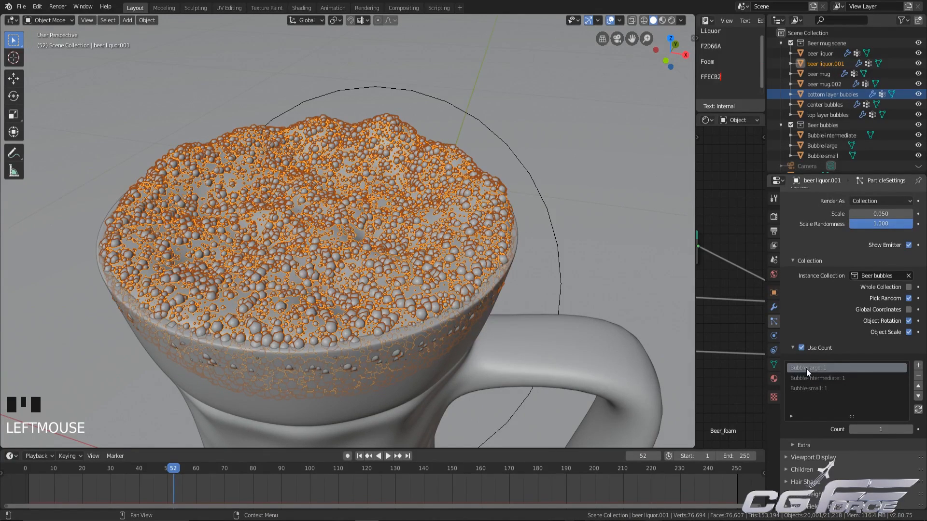
{"action": "left_click", "coordinate": [869, 428]}
{"action": "type", "text": "1000"}
{"action": "key", "text": "Return"}
{"action": "left_click", "coordinate": [843, 379]}
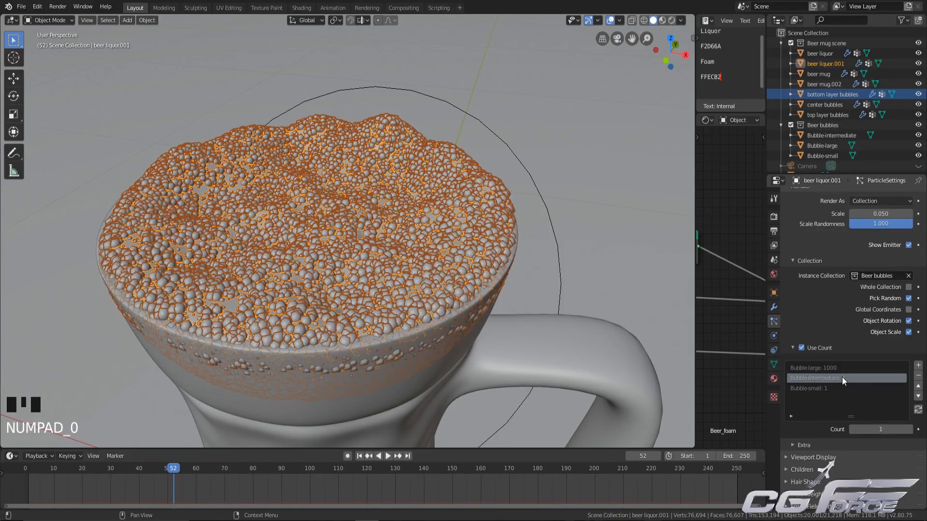
{"action": "left_click", "coordinate": [869, 429]}
{"action": "type", "text": "1000"}
{"action": "key", "text": "Return"}
Step: Set the instance count of Bubble-small to 18000
{"action": "left_click", "coordinate": [822, 389]}
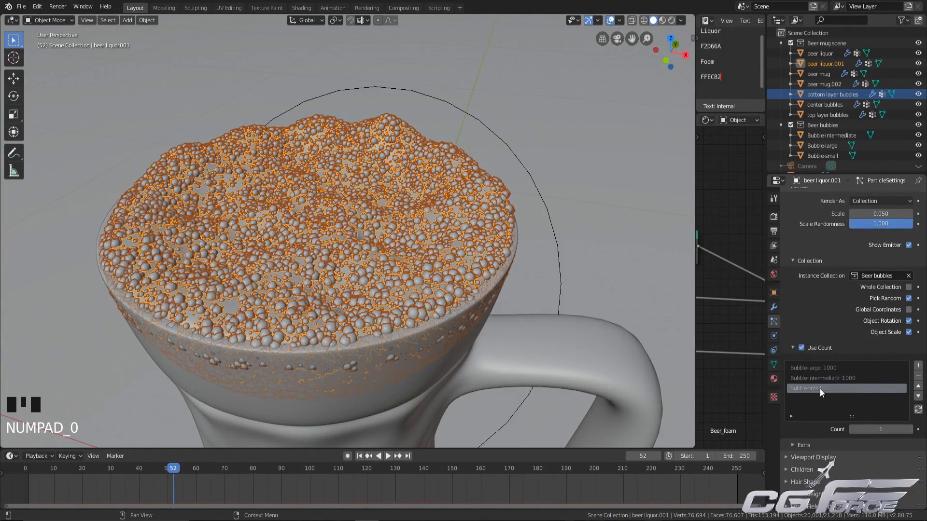
{"action": "left_click", "coordinate": [884, 429]}
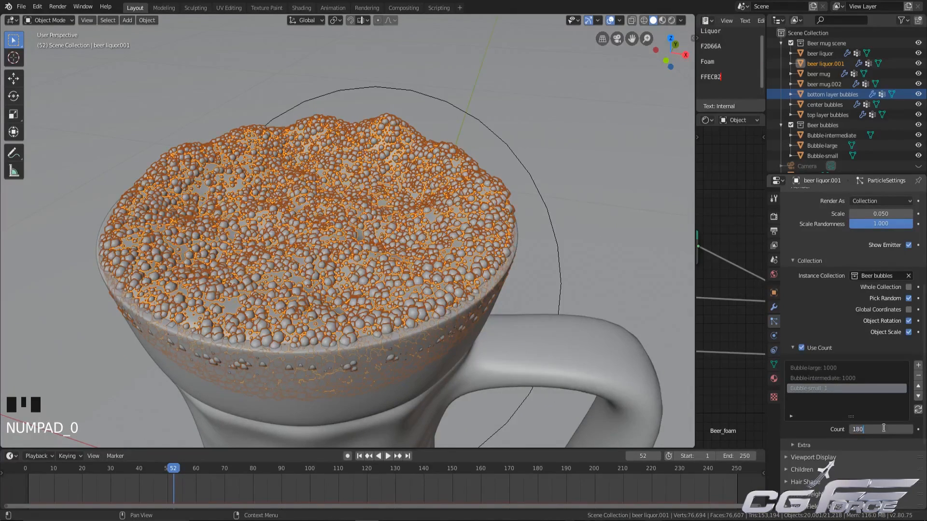
{"action": "key", "text": "Return"}
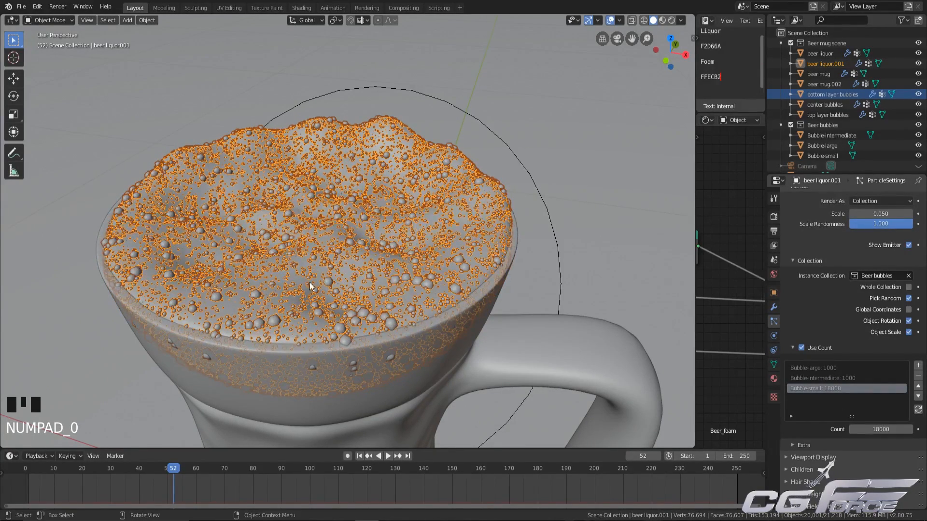
Step: Review the foam bubbles and turn off the particle system's viewport display
{"action": "middle_click_drag", "start_coordinate": [285, 338], "coordinate": [367, 316]}
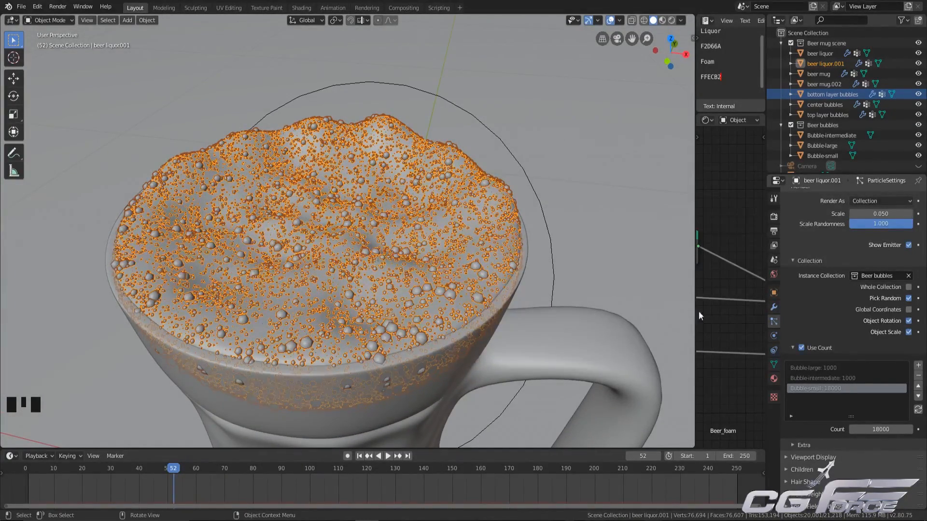
{"action": "scroll", "coordinate": [828, 333], "scroll_direction": "up", "scroll_amount": 8}
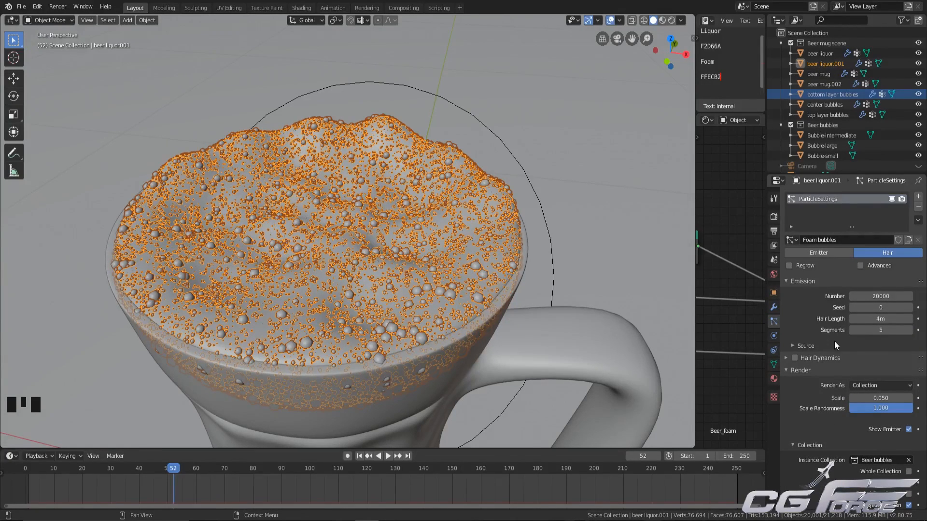
{"action": "scroll", "coordinate": [799, 470], "scroll_direction": "down", "scroll_amount": 5}
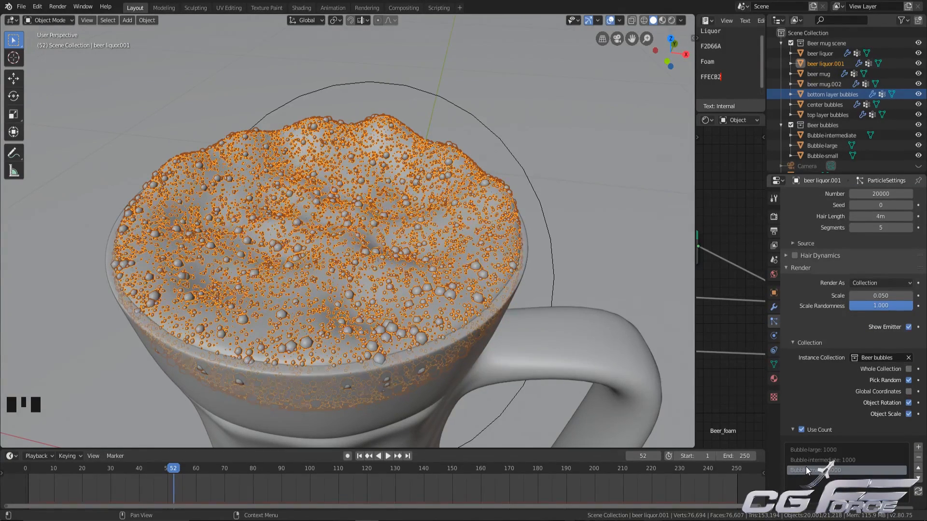
{"action": "key", "text": "KP_0"}
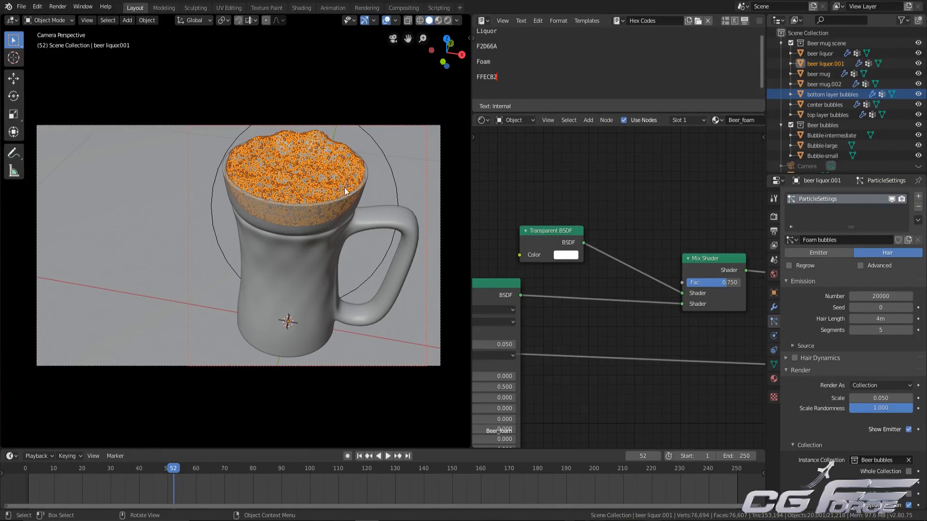
{"action": "left_click", "coordinate": [891, 199]}
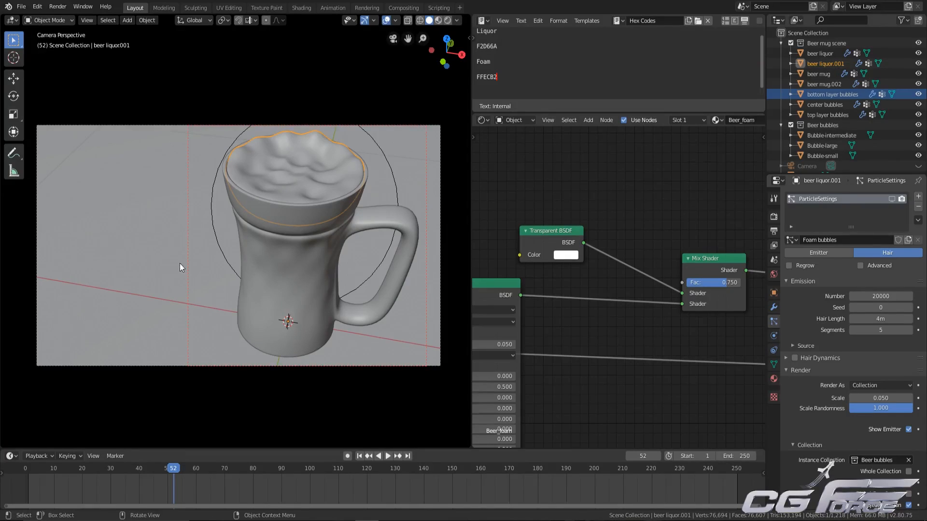
Step: Add a second material slot with a new material to the beer mug
{"action": "middle_click_drag", "start_coordinate": [187, 273], "coordinate": [253, 264]}
{"action": "scroll", "coordinate": [297, 256], "scroll_direction": "up", "scroll_amount": 2}
{"action": "left_click", "coordinate": [355, 259]}
{"action": "scroll", "coordinate": [356, 259], "scroll_direction": "down", "scroll_amount": 2}
{"action": "middle_click_drag", "start_coordinate": [356, 259], "coordinate": [308, 274]}
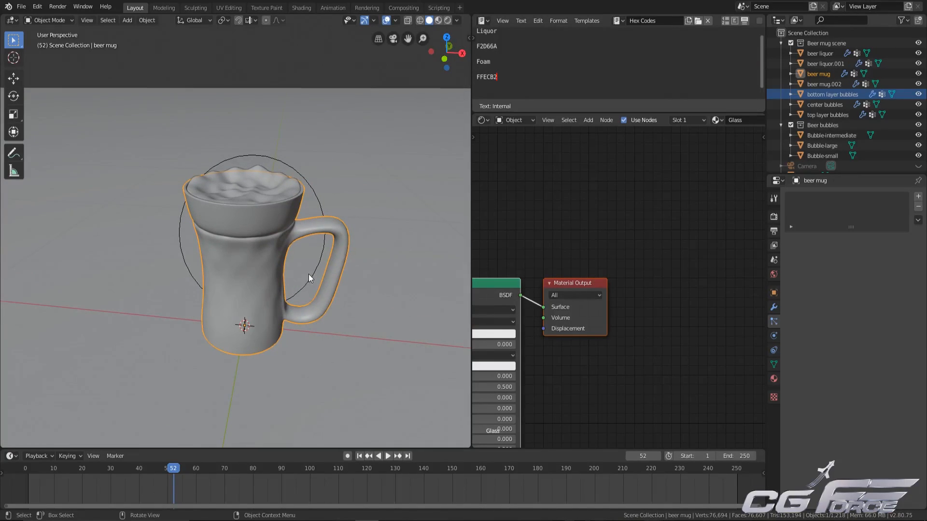
{"action": "key", "text": "KP_1"}
{"action": "key", "text": "KP_Decimal"}
{"action": "scroll", "coordinate": [309, 279], "scroll_direction": "down", "scroll_amount": 1}
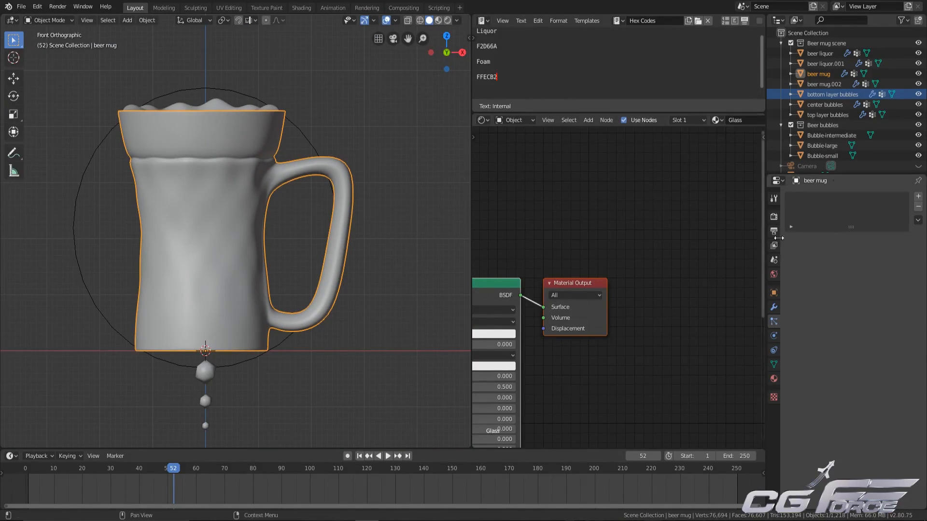
{"action": "left_click", "coordinate": [918, 196]}
{"action": "left_click", "coordinate": [837, 252]}
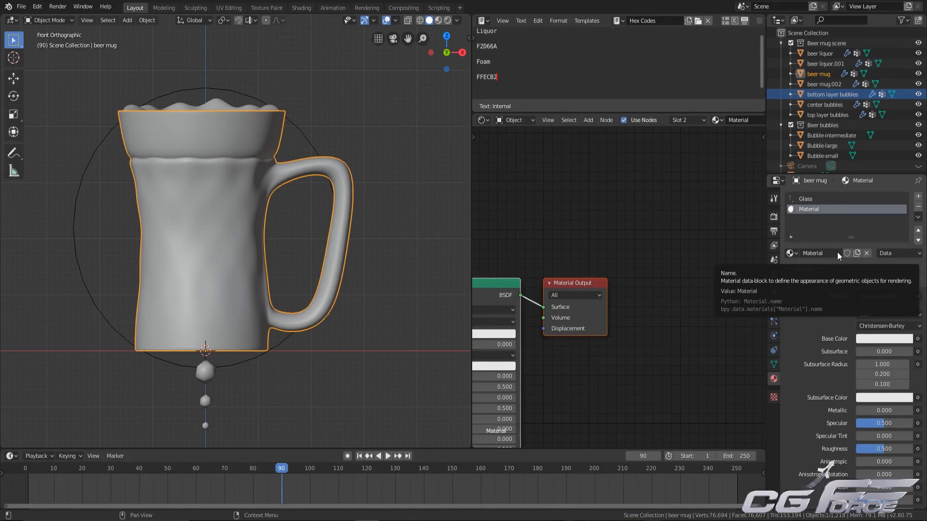
Step: Name the mug's new material "glass condensation"
{"action": "double_click", "coordinate": [821, 252]}
{"action": "type", "text": "glas"}
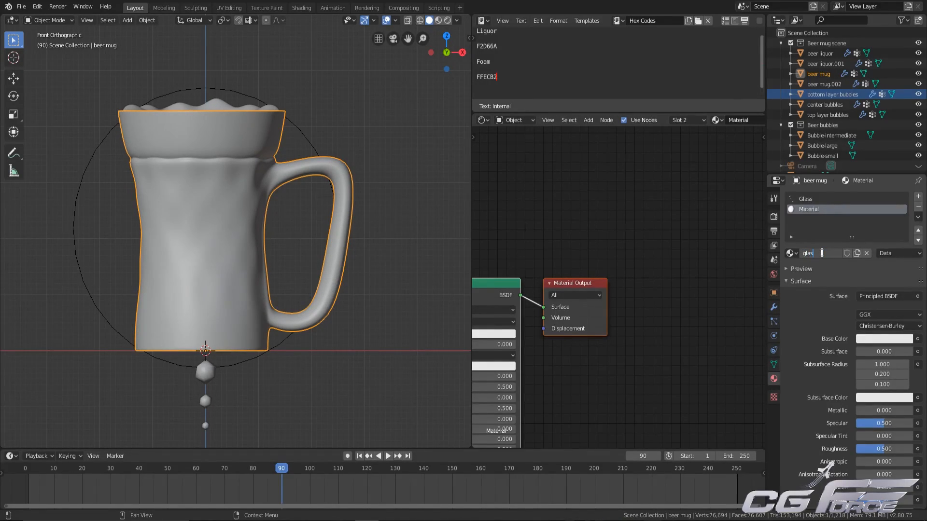
{"action": "type", "text": "s condensation"}
{"action": "key", "text": "Return"}
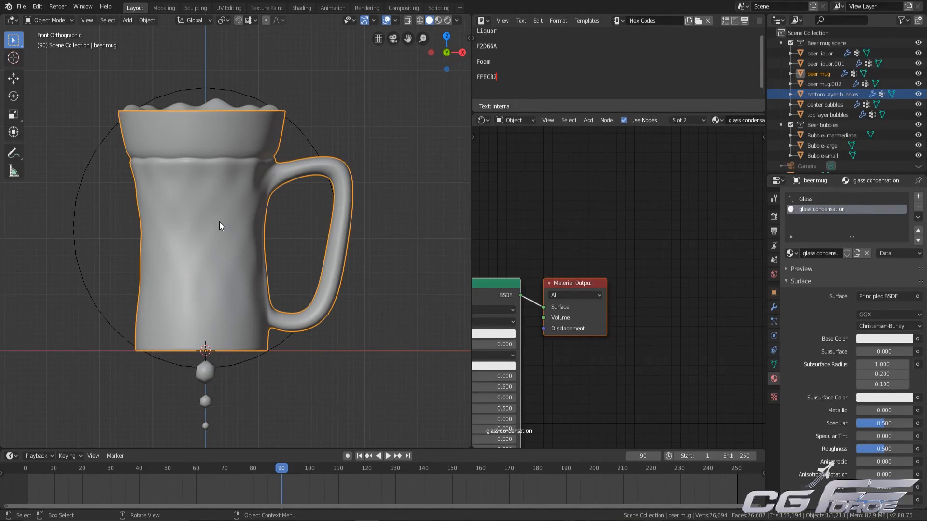
Step: Enter Edit Mode on the beer mug and select the vertices of its Condensation vertex group
{"action": "key", "text": "Tab"}
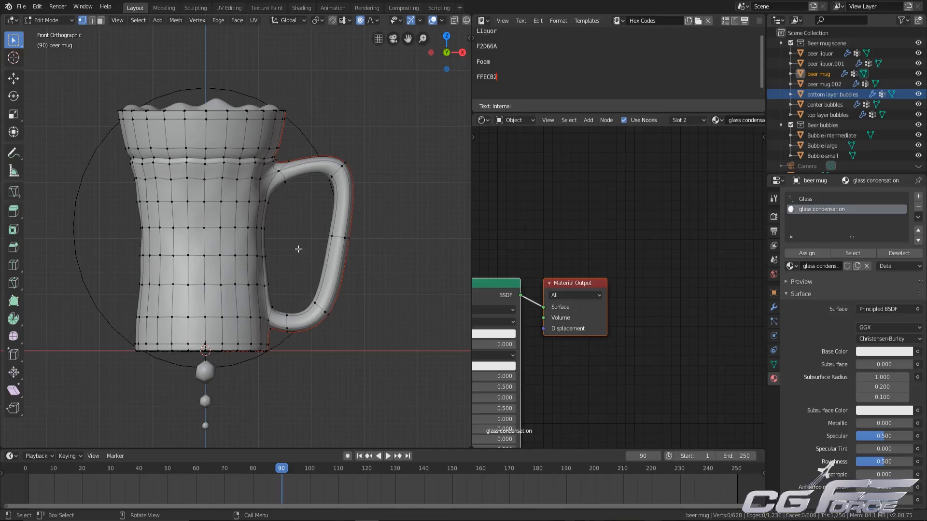
{"action": "middle_click_drag", "start_coordinate": [301, 248], "coordinate": [289, 265]}
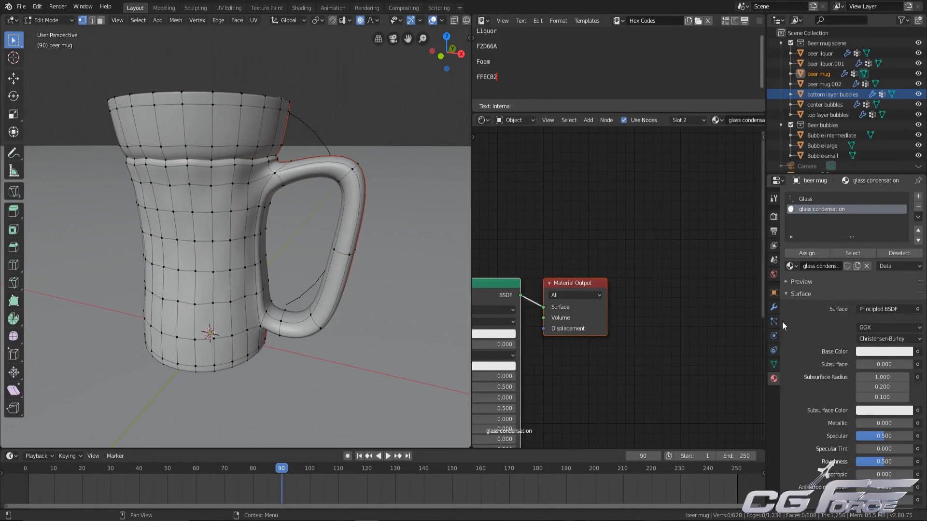
{"action": "left_click", "coordinate": [774, 364]}
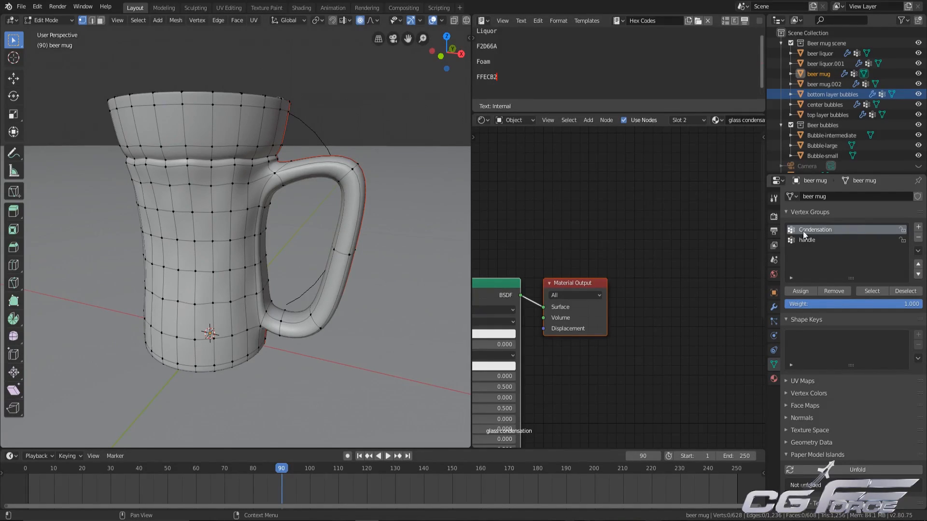
{"action": "left_click", "coordinate": [872, 290]}
{"action": "middle_click_drag", "start_coordinate": [226, 314], "coordinate": [216, 197]}
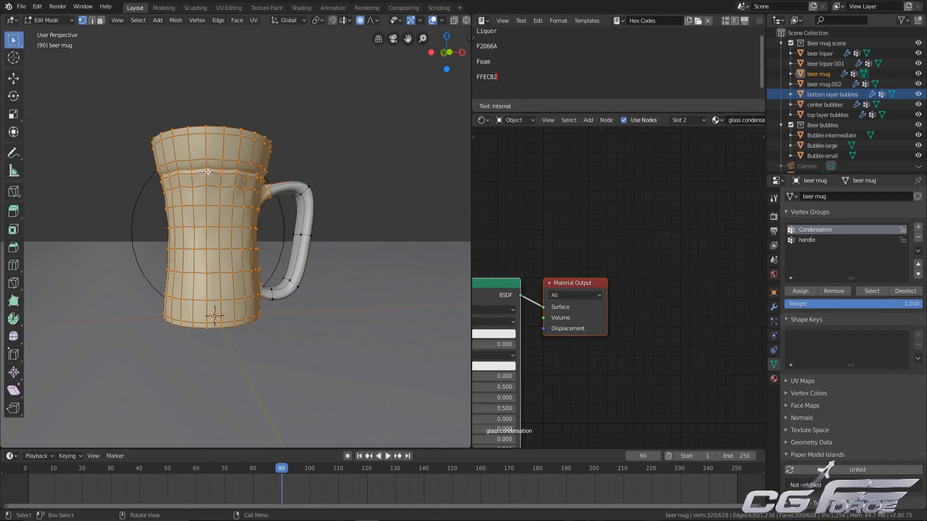
Step: Deselect the flared rim, assign the glass condensation material to the remaining mug body faces and return to Object Mode
{"action": "key", "text": "KP_1"}
{"action": "key", "text": "alt+z"}
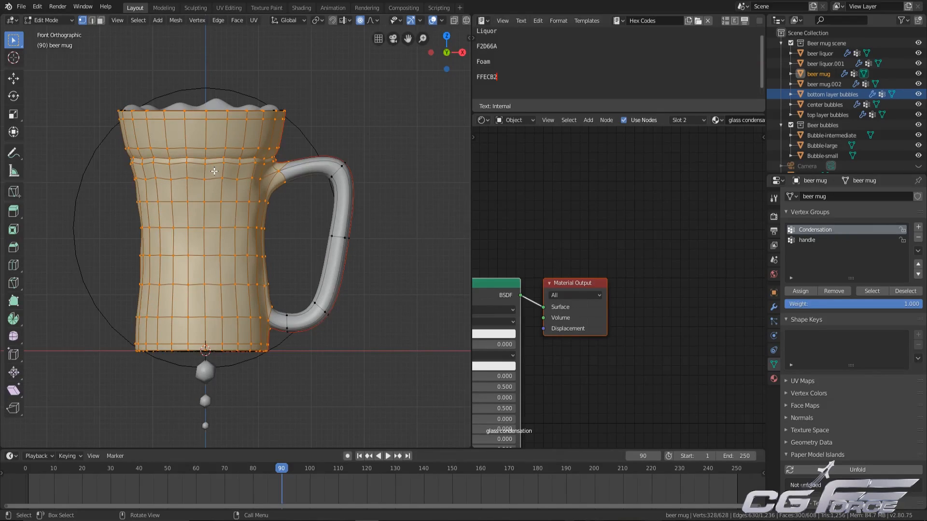
{"action": "left_click_drag", "start_coordinate": [381, 71], "coordinate": [35, 133]}
{"action": "key", "text": "alt+z"}
{"action": "middle_click_drag", "start_coordinate": [290, 198], "coordinate": [213, 129]}
{"action": "left_click", "coordinate": [207, 135], "text": "alt+shift"}
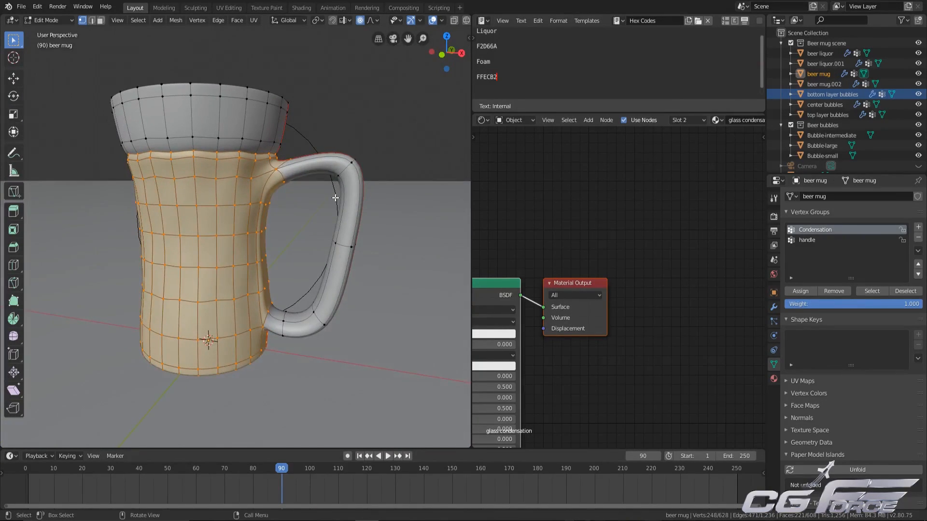
{"action": "left_click", "coordinate": [773, 378]}
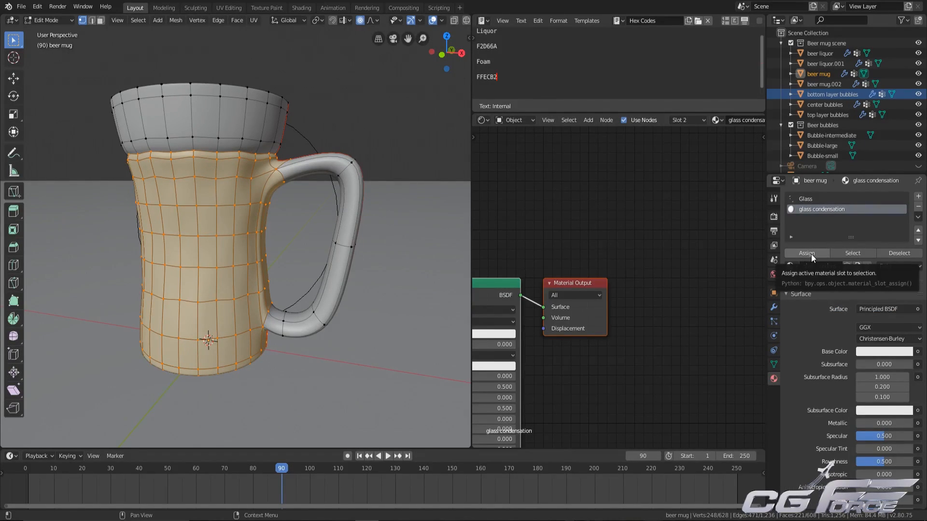
{"action": "key", "text": "Tab"}
Step: Move the Material Output node farther to the right of the Principled BSDF in the glass condensation node tree
{"action": "key", "text": "Home"}
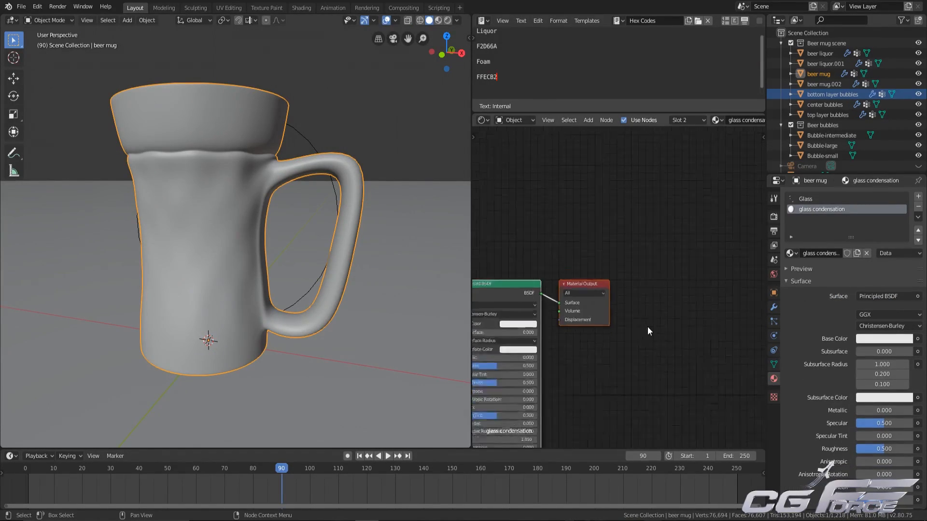
{"action": "middle_click_drag", "start_coordinate": [660, 333], "coordinate": [615, 332]}
{"action": "scroll", "coordinate": [683, 323], "scroll_direction": "up", "scroll_amount": 2}
{"action": "left_click", "coordinate": [682, 323]}
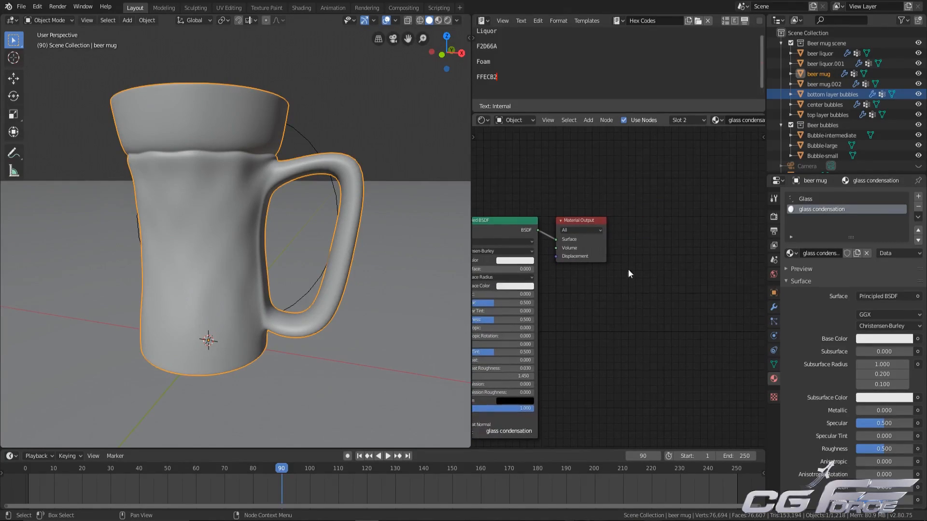
{"action": "left_click_drag", "start_coordinate": [567, 223], "coordinate": [764, 223]}
{"action": "scroll", "coordinate": [599, 283], "scroll_direction": "down", "scroll_amount": 2}
{"action": "scroll", "coordinate": [651, 247], "scroll_direction": "up", "scroll_amount": 3}
{"action": "middle_click_drag", "start_coordinate": [584, 289], "coordinate": [647, 270]}
{"action": "scroll", "coordinate": [639, 282], "scroll_direction": "down", "scroll_amount": 1}
{"action": "middle_click_drag", "start_coordinate": [551, 285], "coordinate": [705, 251]}
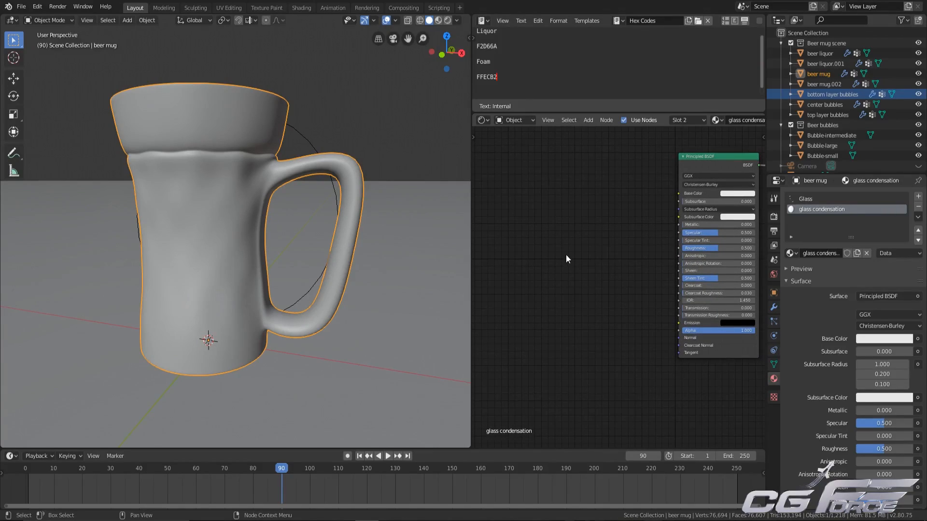
Step: Add a MixRGB node and place it well to the left of the Principled BSDF
{"action": "key", "text": "shift+a"}
{"action": "mouse_move", "coordinate": [505, 287]}
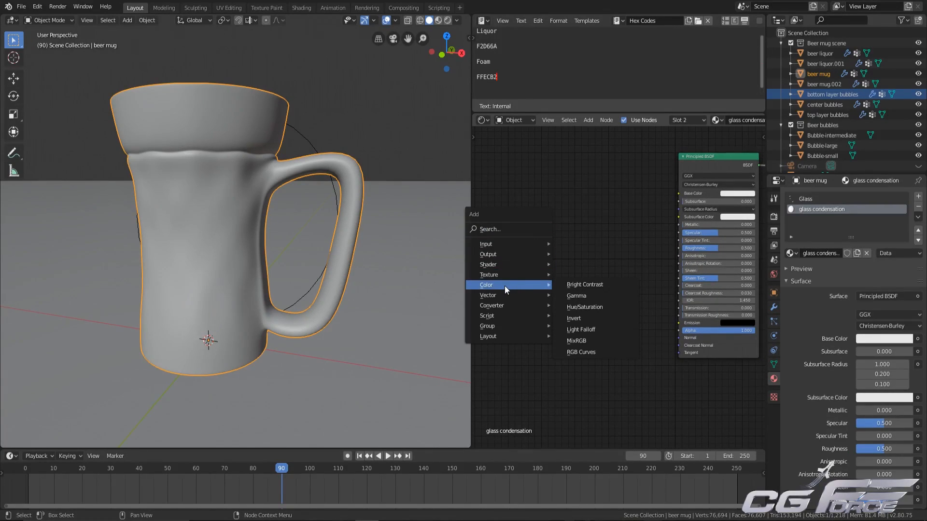
{"action": "left_click", "coordinate": [576, 341]}
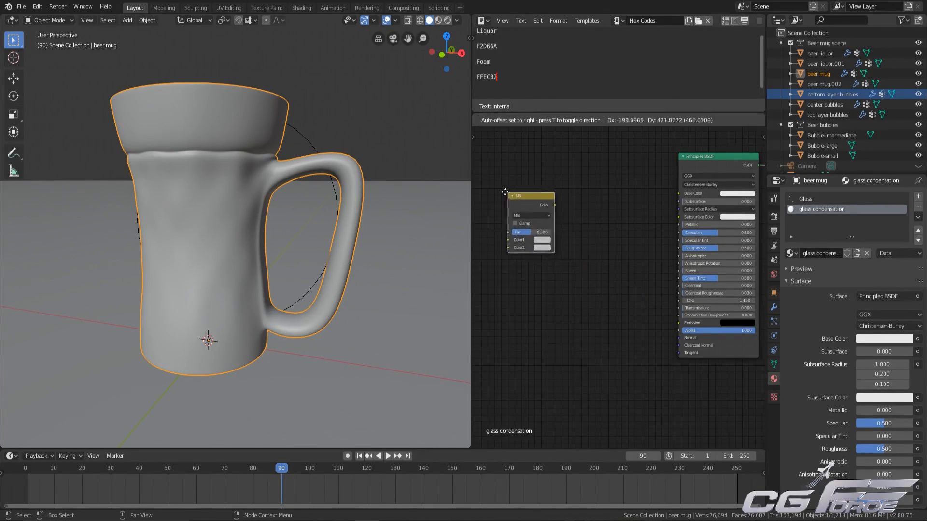
{"action": "scroll", "coordinate": [488, 185], "scroll_direction": "down", "scroll_amount": 3}
{"action": "middle_click_drag", "start_coordinate": [516, 209], "coordinate": [566, 231]}
{"action": "scroll", "coordinate": [644, 214], "scroll_direction": "up", "scroll_amount": 4}
{"action": "middle_click_drag", "start_coordinate": [560, 200], "coordinate": [690, 207]}
{"action": "left_click_drag", "start_coordinate": [670, 201], "coordinate": [576, 197]}
Step: Add an Image Texture node to the left of the MixRGB node and link it to that node
{"action": "middle_click_drag", "start_coordinate": [559, 234], "coordinate": [677, 217]}
{"action": "scroll", "coordinate": [676, 217], "scroll_direction": "down", "scroll_amount": 3}
{"action": "key", "text": "shift+a"}
{"action": "mouse_move", "coordinate": [522, 233]}
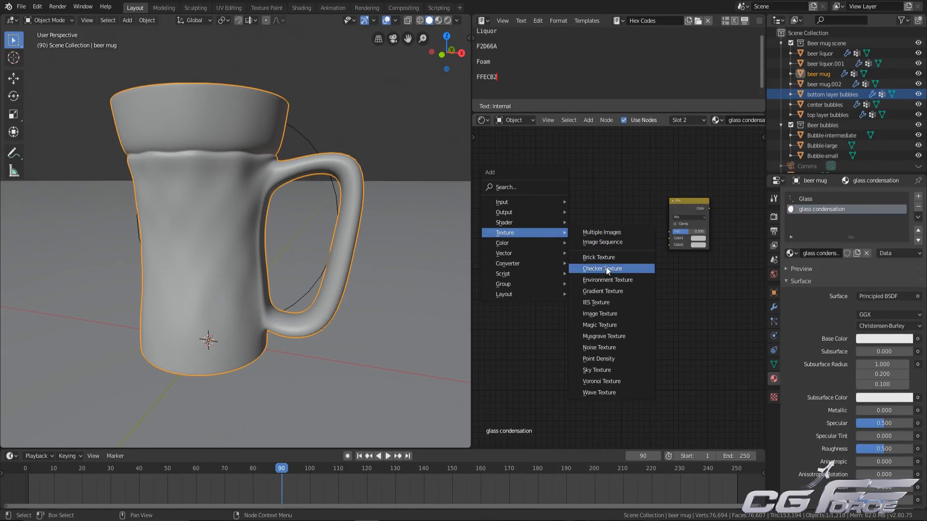
{"action": "left_click", "coordinate": [598, 313]}
{"action": "left_click", "coordinate": [487, 186]}
{"action": "scroll", "coordinate": [552, 205], "scroll_direction": "up", "scroll_amount": 2}
{"action": "left_click_drag", "start_coordinate": [531, 160], "coordinate": [685, 221]}
Step: Load TexturesCom_Concrete_RoughWall_1K_albedo.tif from the CONCRETE folder into the Image Texture node, keeping its colour space at sRGB
{"action": "middle_click_drag", "start_coordinate": [508, 173], "coordinate": [621, 189]}
{"action": "scroll", "coordinate": [621, 190], "scroll_direction": "up", "scroll_amount": 3}
{"action": "left_click", "coordinate": [627, 176]}
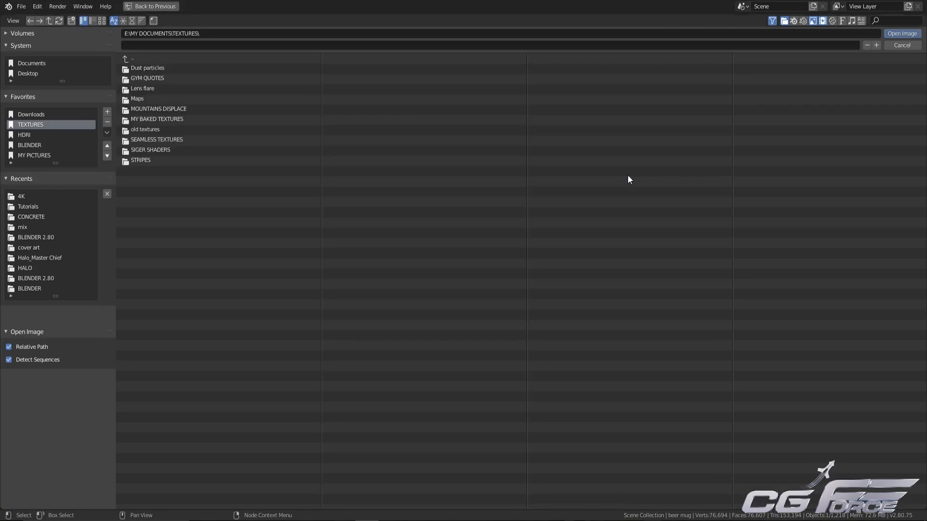
{"action": "left_click", "coordinate": [33, 219]}
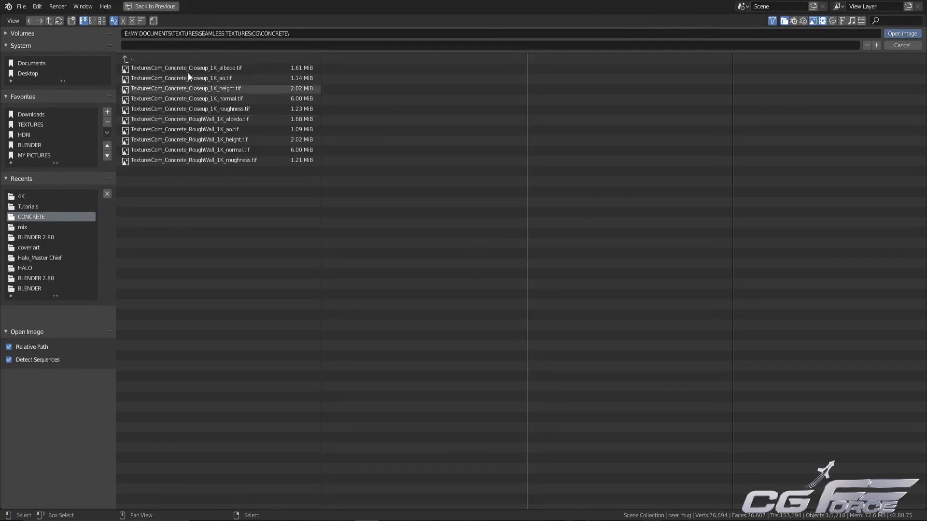
{"action": "left_click", "coordinate": [102, 20]}
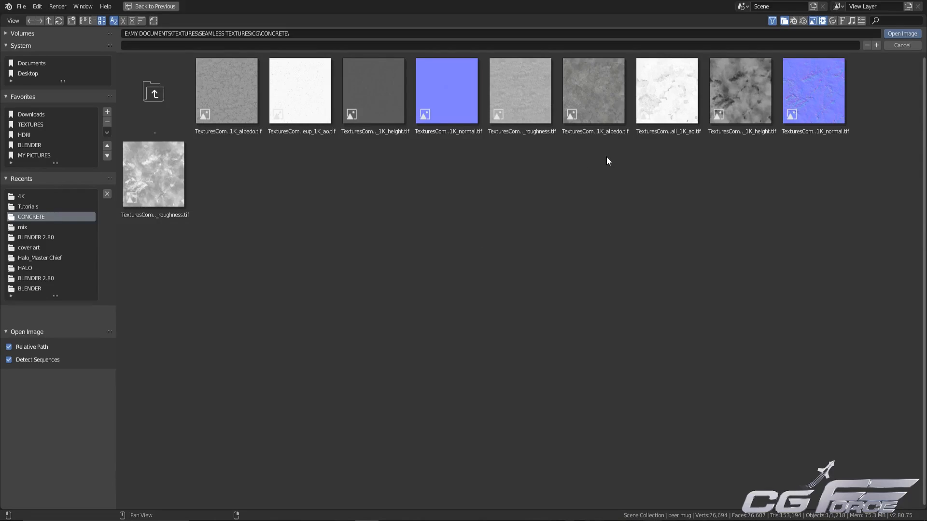
{"action": "left_click", "coordinate": [604, 106]}
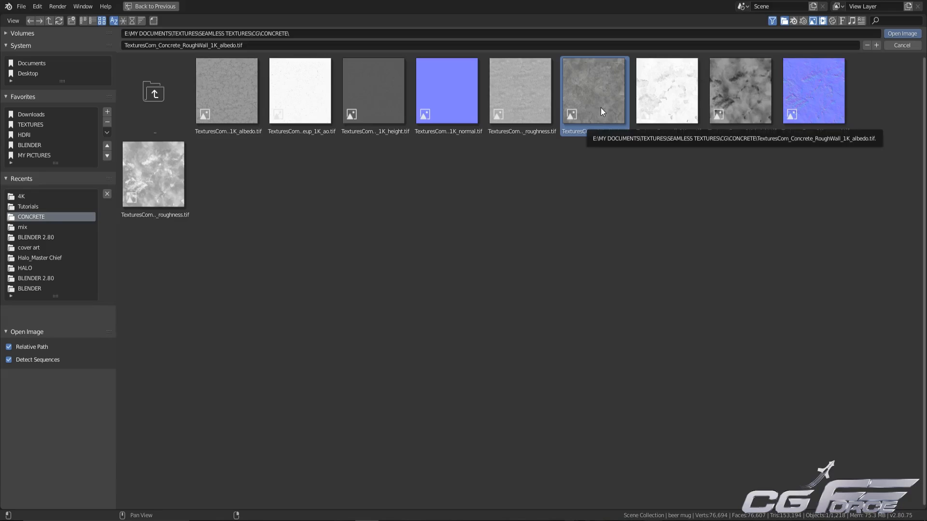
{"action": "left_click", "coordinate": [902, 34]}
{"action": "scroll", "coordinate": [621, 241], "scroll_direction": "up", "scroll_amount": 1}
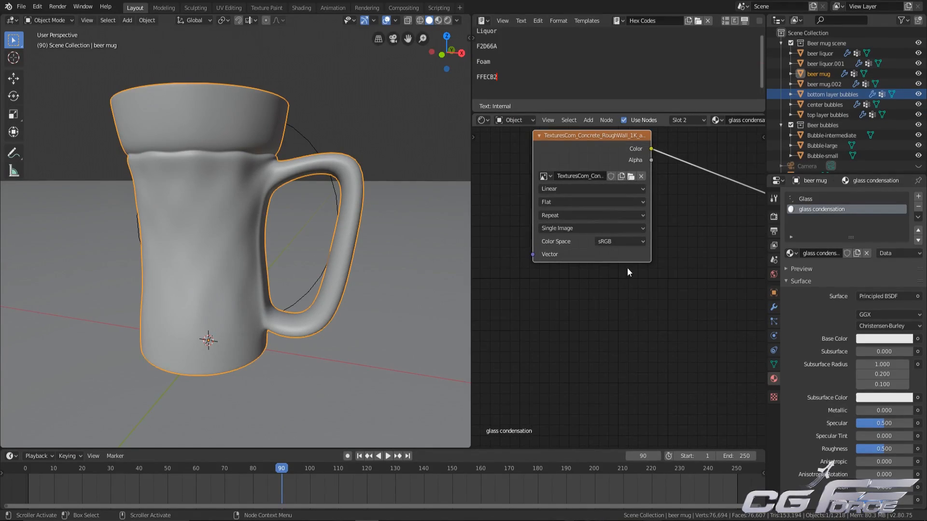
{"action": "left_click", "coordinate": [621, 241]}
{"action": "left_click", "coordinate": [619, 243]}
{"action": "scroll", "coordinate": [557, 245], "scroll_direction": "down", "scroll_amount": 2}
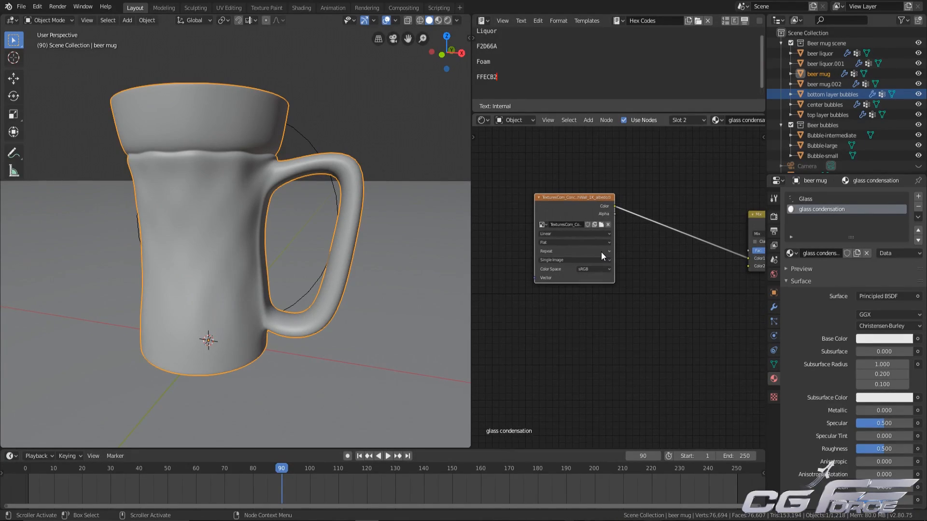
{"action": "scroll", "coordinate": [624, 265], "scroll_direction": "down", "scroll_amount": 2}
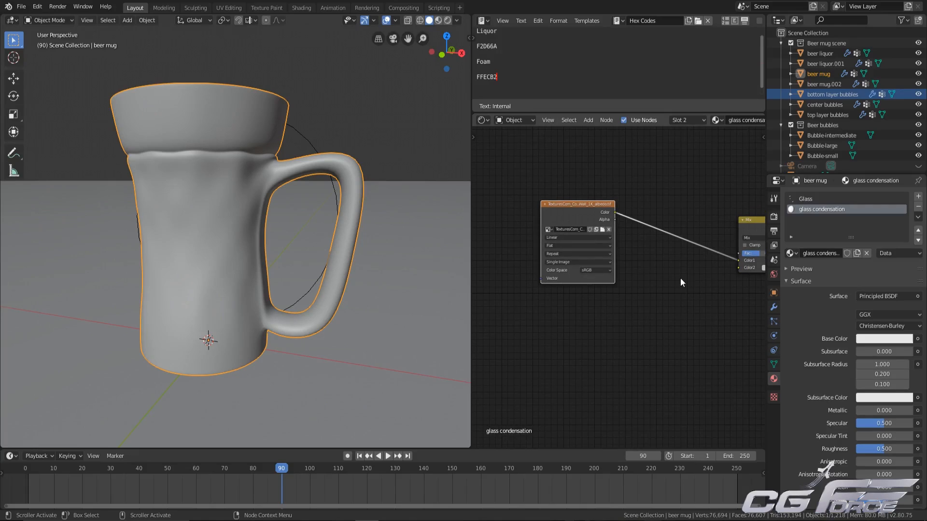
Step: Add a ColorRamp node and place it between the MixRGB node and the Principled BSDF
{"action": "scroll", "coordinate": [661, 253], "scroll_direction": "down", "scroll_amount": 6, "text": "ctrl"}
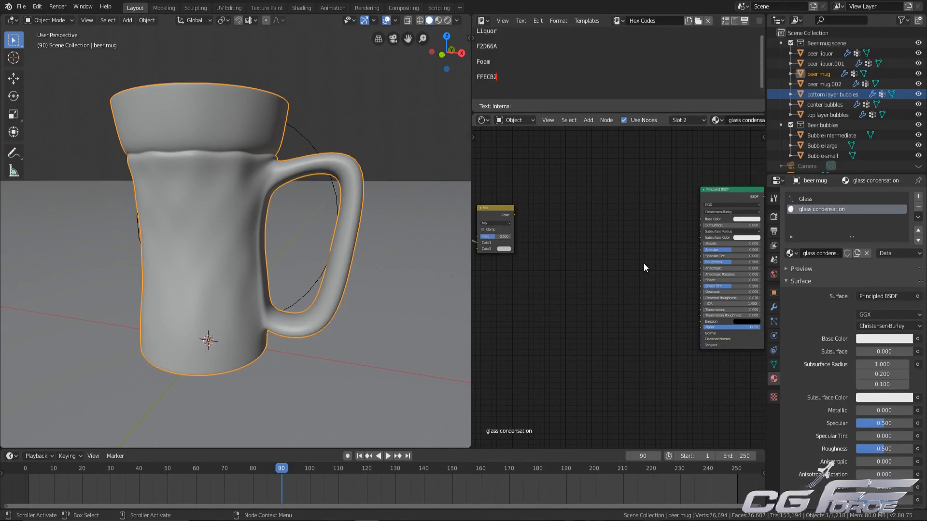
{"action": "middle_click_drag", "start_coordinate": [647, 266], "coordinate": [646, 245]}
{"action": "scroll", "coordinate": [588, 260], "scroll_direction": "up", "scroll_amount": 5}
{"action": "scroll", "coordinate": [612, 247], "scroll_direction": "down", "scroll_amount": 5}
{"action": "scroll", "coordinate": [651, 247], "scroll_direction": "down", "scroll_amount": 6, "text": "ctrl"}
{"action": "scroll", "coordinate": [591, 249], "scroll_direction": "up", "scroll_amount": 6, "text": "ctrl"}
{"action": "key", "text": "shift+a"}
{"action": "mouse_move", "coordinate": [551, 284]}
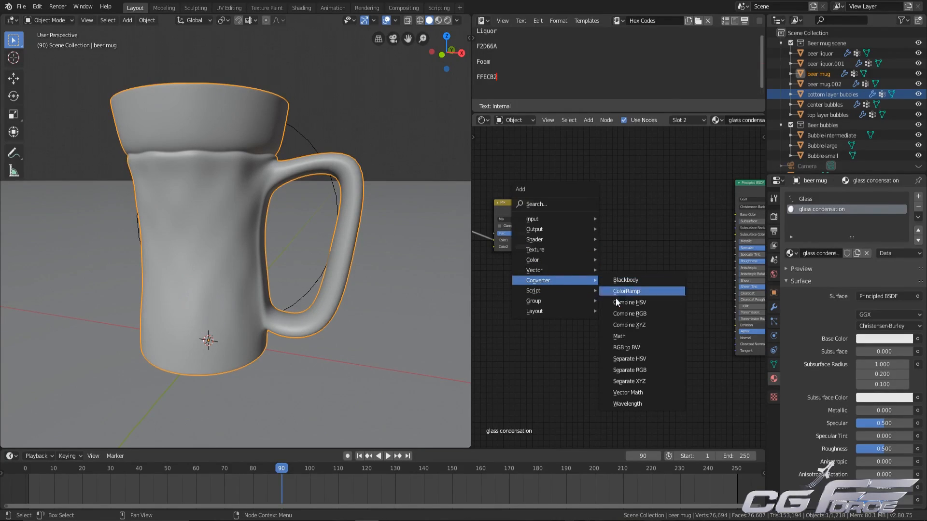
{"action": "left_click", "coordinate": [628, 292]}
{"action": "left_click", "coordinate": [620, 223]}
Step: Link the ColorRamp's Color output to the Roughness input of the Principled BSDF
{"action": "middle_click_drag", "start_coordinate": [619, 223], "coordinate": [533, 226]}
{"action": "scroll", "coordinate": [596, 218], "scroll_direction": "up", "scroll_amount": 8}
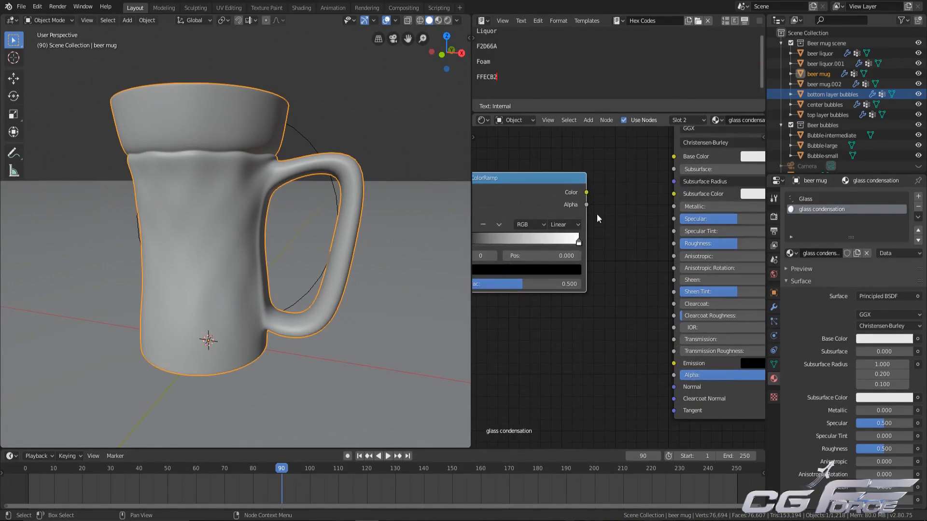
{"action": "left_click_drag", "start_coordinate": [587, 193], "coordinate": [673, 243]}
{"action": "scroll", "coordinate": [550, 221], "scroll_direction": "down", "scroll_amount": 2}
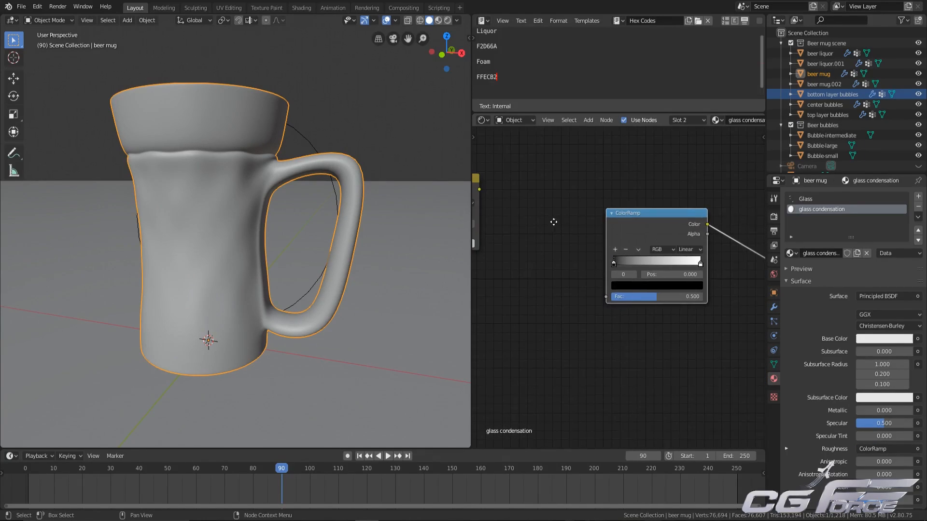
Step: Link the MixRGB node's Color output to the ColorRamp's Fac input
{"action": "scroll", "coordinate": [553, 193], "scroll_direction": "up", "scroll_amount": 5, "text": "ctrl"}
{"action": "middle_click_drag", "start_coordinate": [598, 176], "coordinate": [574, 192]}
{"action": "left_click_drag", "start_coordinate": [543, 169], "coordinate": [710, 298]}
Step: Set the MixRGB node's blend mode to Multiply
{"action": "middle_click_drag", "start_coordinate": [528, 203], "coordinate": [627, 214]}
{"action": "left_click", "coordinate": [612, 201]}
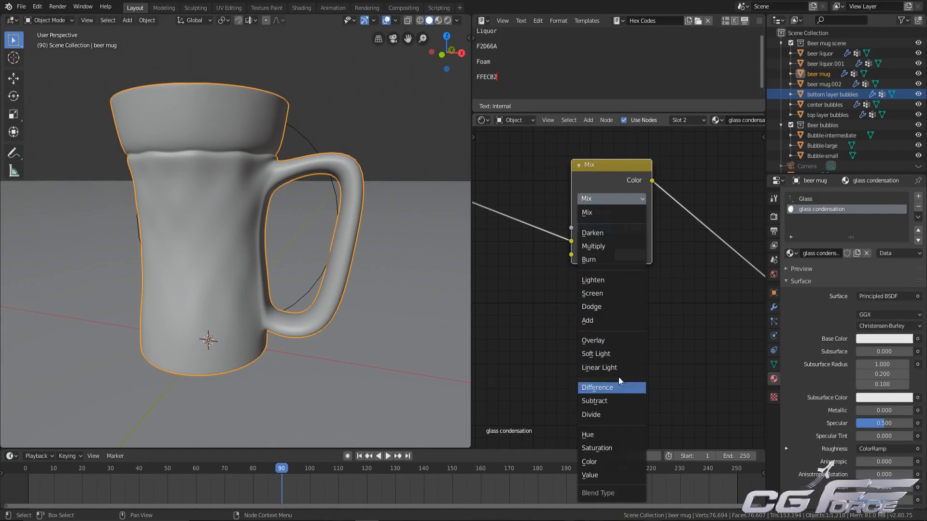
{"action": "left_click", "coordinate": [598, 247]}
{"action": "scroll", "coordinate": [671, 265], "scroll_direction": "down", "scroll_amount": 4}
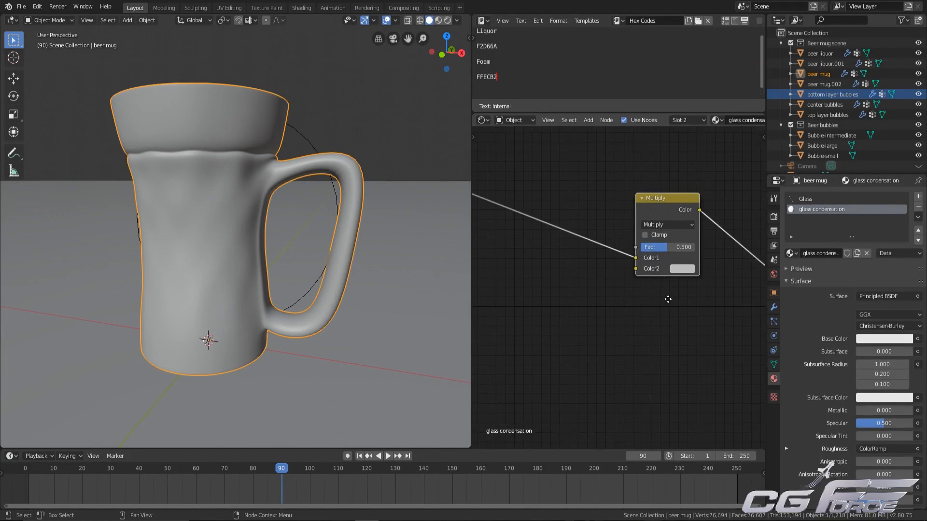
{"action": "scroll", "coordinate": [608, 275], "scroll_direction": "down", "scroll_amount": 3}
{"action": "mouse_move", "coordinate": [601, 275]}
{"action": "middle_mouse_down"}
{"action": "mouse_move", "coordinate": [647, 269]}
{"action": "mouse_move", "coordinate": [604, 280]}
{"action": "mouse_move", "coordinate": [598, 291]}
{"action": "middle_mouse_up"}
{"action": "scroll", "coordinate": [647, 270], "scroll_direction": "up", "scroll_amount": 4}
{"action": "scroll", "coordinate": [605, 290], "scroll_direction": "down", "scroll_amount": 5}
{"action": "middle_click_drag", "start_coordinate": [671, 296], "coordinate": [656, 289]}
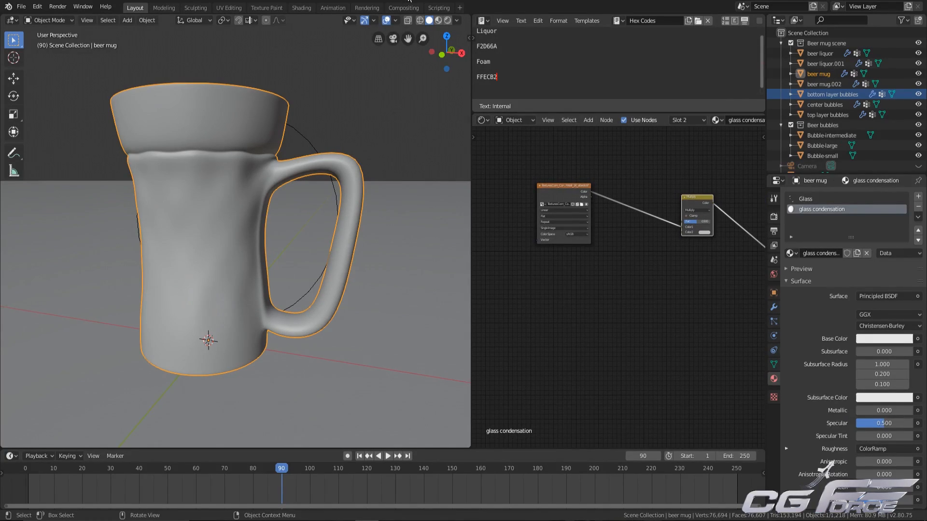
Step: Switch the 3D viewport to LookDev shading to preview the mug's materials
{"action": "key", "text": "z"}
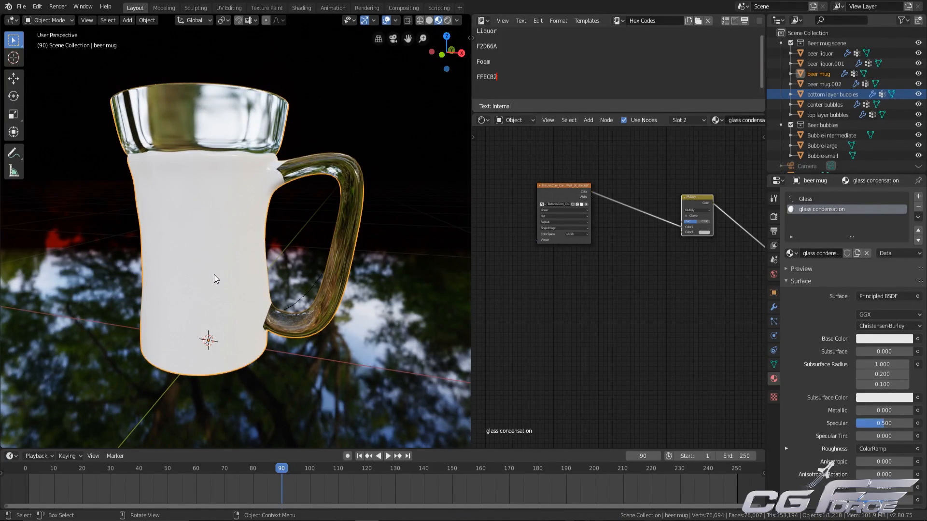
{"action": "scroll", "coordinate": [212, 279], "scroll_direction": "up", "scroll_amount": 5}
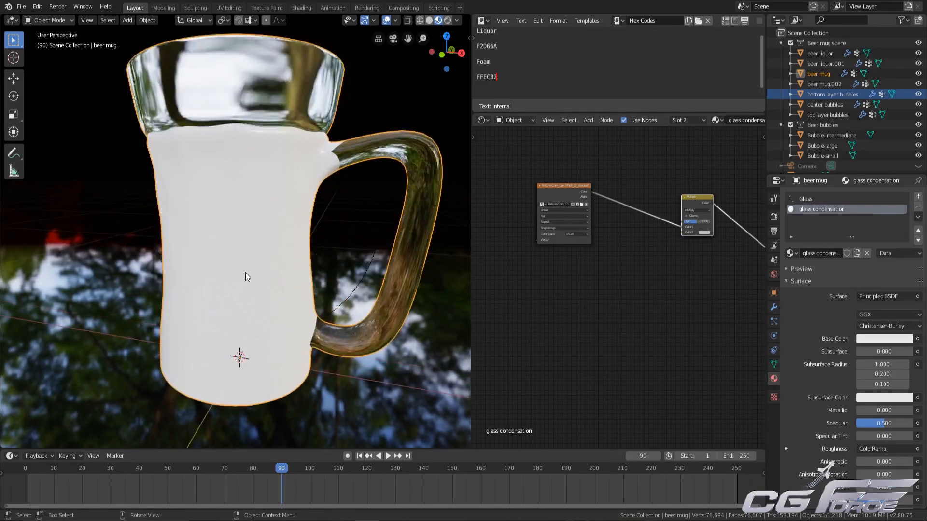
{"action": "scroll", "coordinate": [277, 253], "scroll_direction": "down", "scroll_amount": 1}
{"action": "middle_click_drag", "start_coordinate": [613, 295], "coordinate": [597, 277]}
{"action": "scroll", "coordinate": [605, 285], "scroll_direction": "up", "scroll_amount": 1}
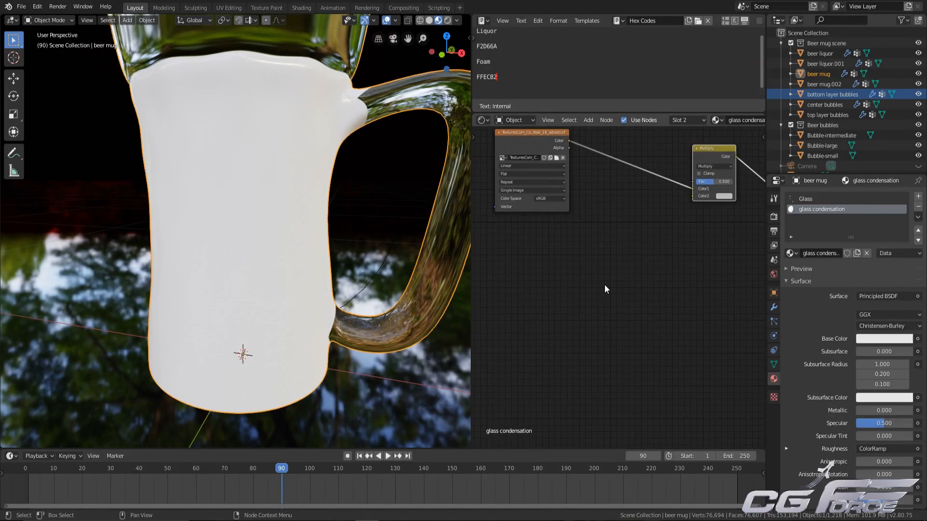
Step: Arrange the roughness ColorRamp from light grey to black, with the grey stop at 0.205 and the black stop just after it
{"action": "scroll", "coordinate": [645, 255], "scroll_direction": "down", "scroll_amount": 1}
{"action": "middle_click_drag", "start_coordinate": [758, 263], "coordinate": [650, 357]}
{"action": "scroll", "coordinate": [603, 264], "scroll_direction": "up", "scroll_amount": 7}
{"action": "scroll", "coordinate": [651, 323], "scroll_direction": "up", "scroll_amount": 6}
{"action": "left_click_drag", "start_coordinate": [583, 298], "coordinate": [639, 296]}
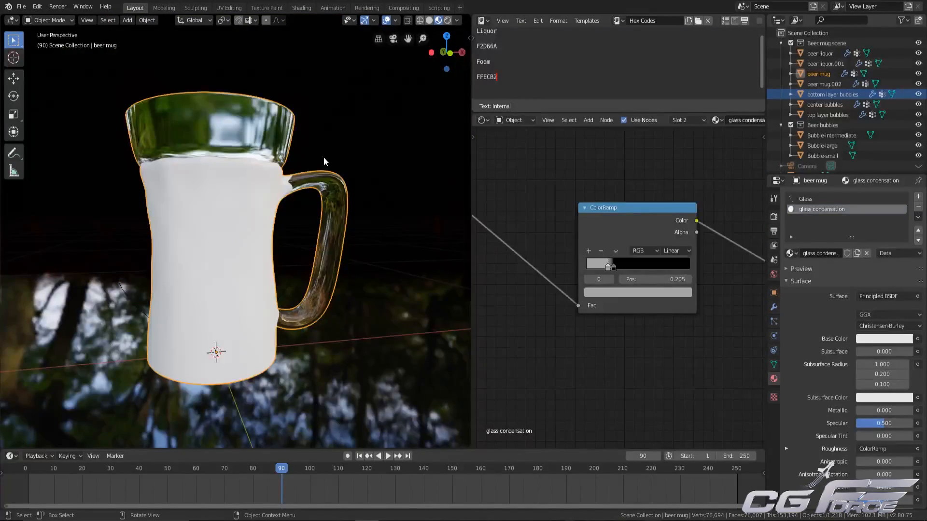
Step: Raise the Transmission of the Principled BSDF to make the mug body transparent
{"action": "scroll", "coordinate": [256, 210], "scroll_direction": "up", "scroll_amount": 1}
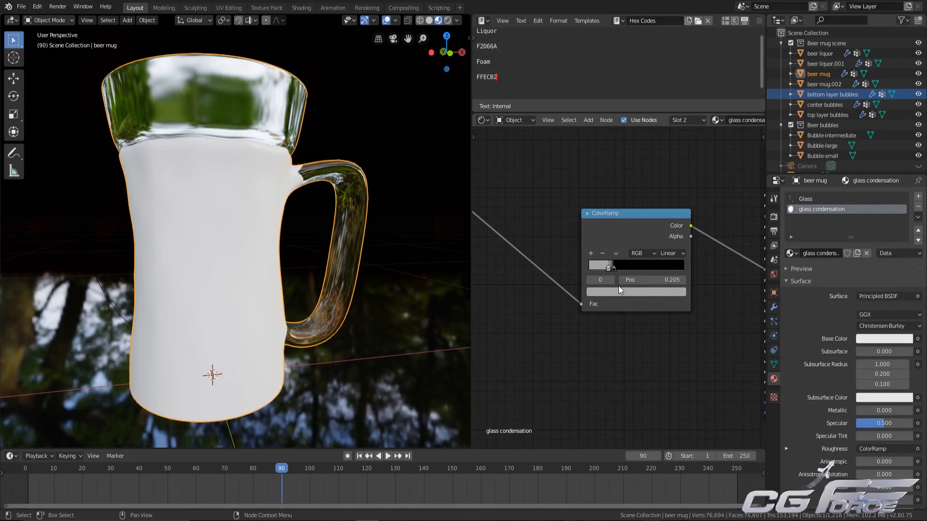
{"action": "scroll", "coordinate": [619, 300], "scroll_direction": "up", "scroll_amount": 1}
{"action": "middle_click_drag", "start_coordinate": [266, 225], "coordinate": [196, 222]}
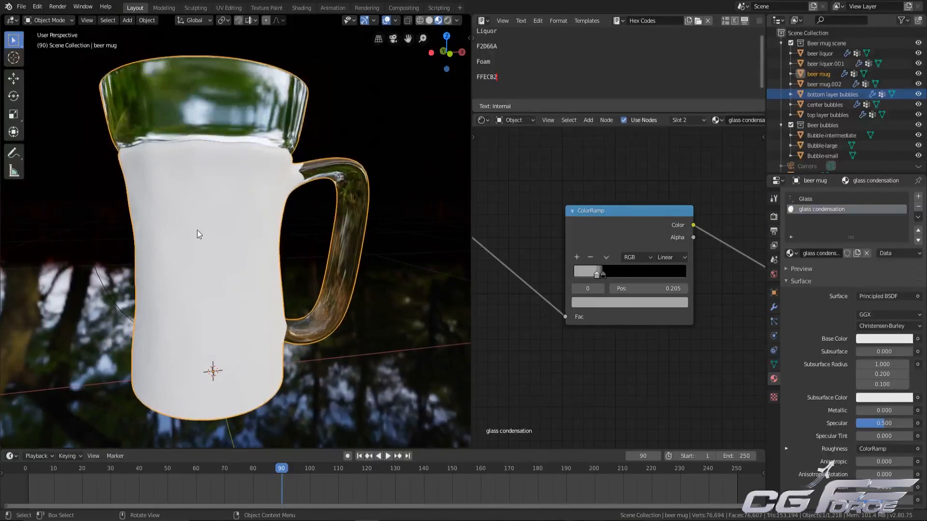
{"action": "scroll", "coordinate": [628, 343], "scroll_direction": "down", "scroll_amount": 3}
{"action": "middle_click_drag", "start_coordinate": [704, 388], "coordinate": [590, 344]}
{"action": "scroll", "coordinate": [616, 377], "scroll_direction": "up", "scroll_amount": 4}
{"action": "left_click_drag", "start_coordinate": [577, 335], "coordinate": [693, 333]}
Step: Brighten the ColorRamp's light stop to near white and shift both stops to lower positions, with the black one at 0.225
{"action": "middle_click_drag", "start_coordinate": [523, 315], "coordinate": [706, 313]}
{"action": "middle_click_drag", "start_coordinate": [569, 302], "coordinate": [572, 335]}
{"action": "scroll", "coordinate": [579, 347], "scroll_direction": "up", "scroll_amount": 6}
{"action": "mouse_move", "coordinate": [554, 295]}
{"action": "left_mouse_down"}
{"action": "mouse_move", "coordinate": [570, 295]}
{"action": "mouse_move", "coordinate": [555, 295]}
{"action": "left_mouse_up"}
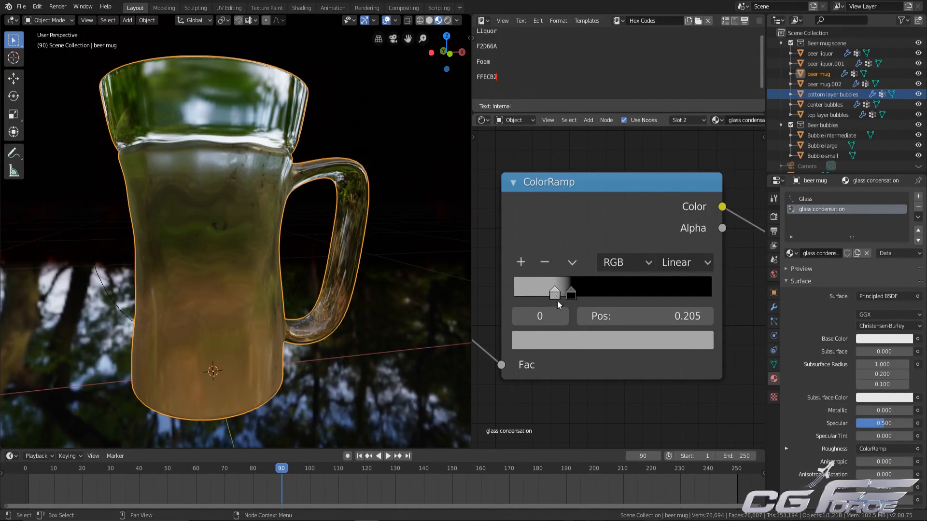
{"action": "left_click", "coordinate": [580, 341]}
{"action": "left_click_drag", "start_coordinate": [670, 109], "coordinate": [670, 67]}
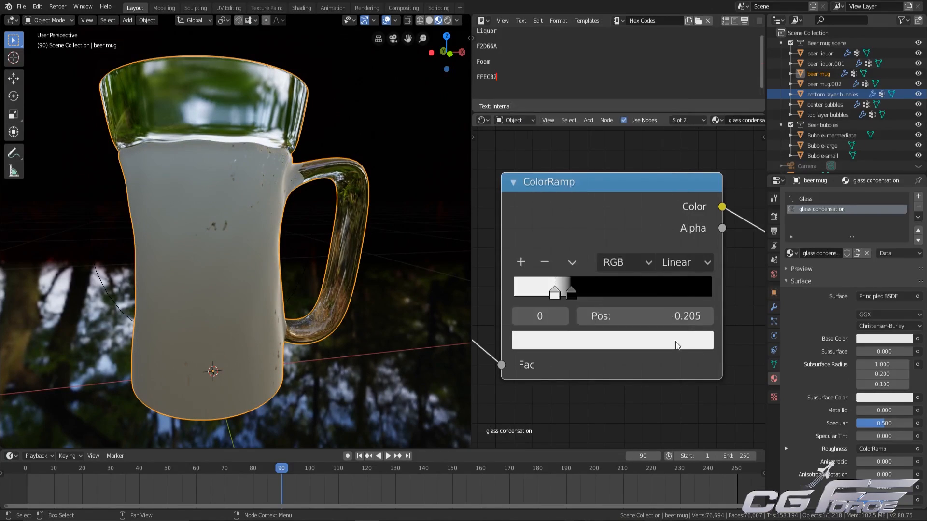
{"action": "mouse_move", "coordinate": [570, 293]}
{"action": "left_mouse_down"}
{"action": "mouse_move", "coordinate": [546, 293]}
{"action": "mouse_move", "coordinate": [555, 294]}
{"action": "left_mouse_up"}
Step: Examine the condensation pattern on the mug body from several sides in the preview
{"action": "middle_click_drag", "start_coordinate": [290, 292], "coordinate": [169, 318]}
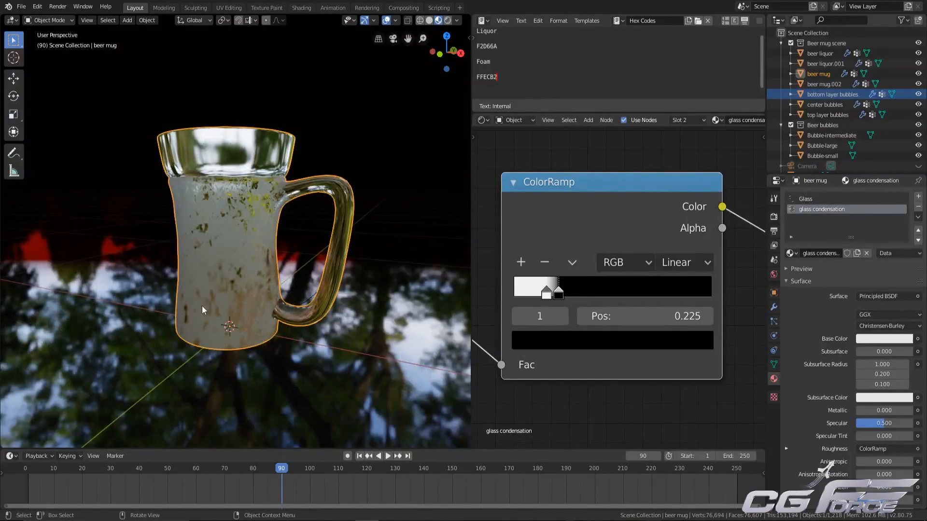
{"action": "middle_click_drag", "start_coordinate": [283, 307], "coordinate": [281, 307]}
{"action": "scroll", "coordinate": [270, 305], "scroll_direction": "up", "scroll_amount": 3}
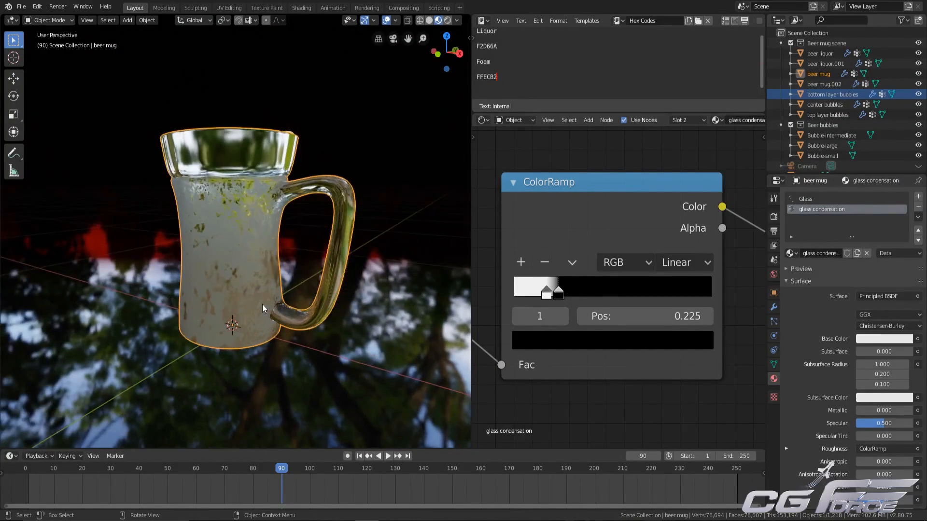
{"action": "scroll", "coordinate": [546, 354], "scroll_direction": "down", "scroll_amount": 2}
{"action": "scroll", "coordinate": [546, 354], "scroll_direction": "down", "scroll_amount": 4}
{"action": "middle_click_drag", "start_coordinate": [549, 369], "coordinate": [674, 322]}
{"action": "mouse_move", "coordinate": [271, 275]}
{"action": "middle_mouse_down"}
{"action": "mouse_move", "coordinate": [244, 287]}
{"action": "mouse_move", "coordinate": [256, 283]}
{"action": "middle_mouse_up"}
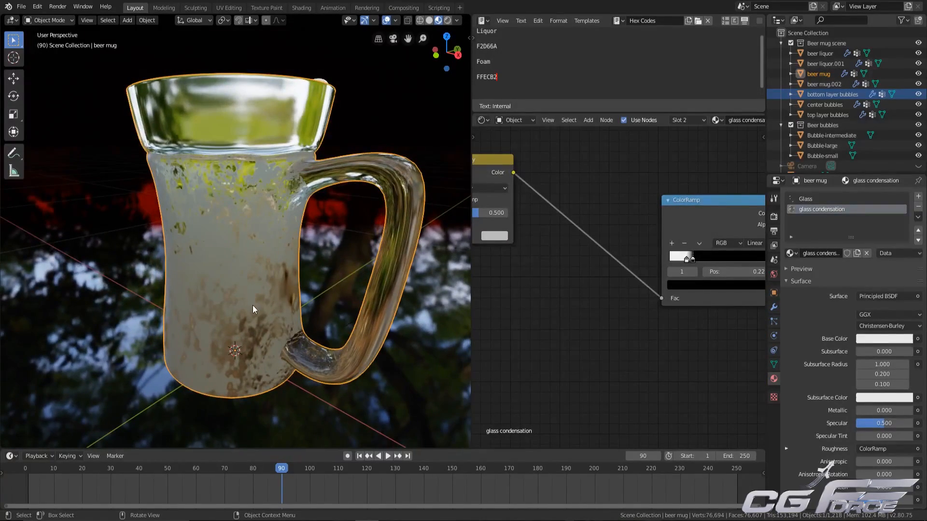
{"action": "middle_click_drag", "start_coordinate": [248, 323], "coordinate": [279, 323]}
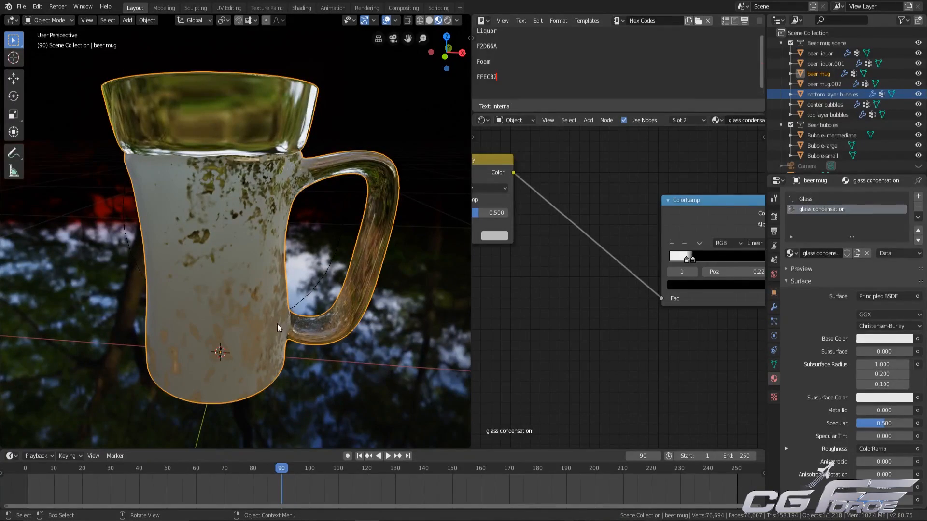
{"action": "middle_click_drag", "start_coordinate": [233, 279], "coordinate": [259, 313]}
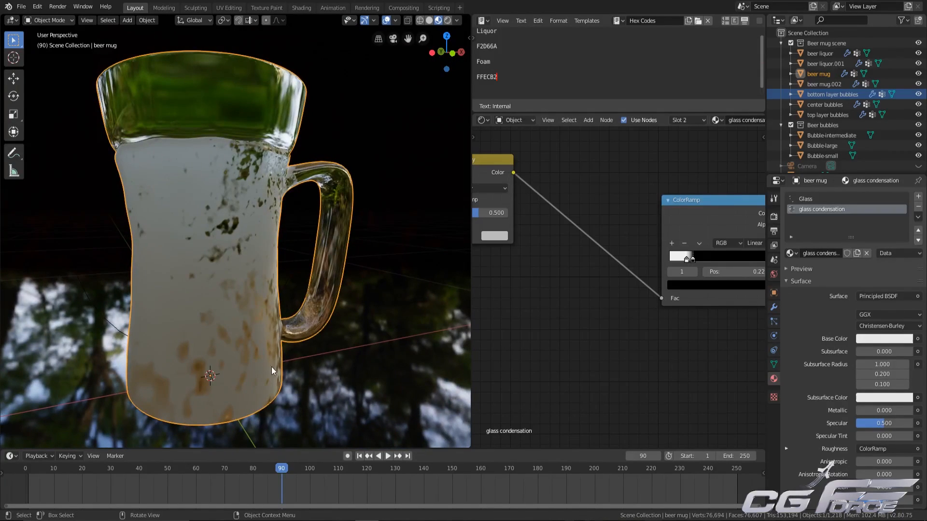
Step: Add a Noise Texture node below the concrete Image Texture node
{"action": "scroll", "coordinate": [230, 363], "scroll_direction": "down", "scroll_amount": 1}
{"action": "middle_click_drag", "start_coordinate": [489, 346], "coordinate": [538, 273]}
{"action": "key", "text": "shift+a"}
{"action": "mouse_move", "coordinate": [537, 273]}
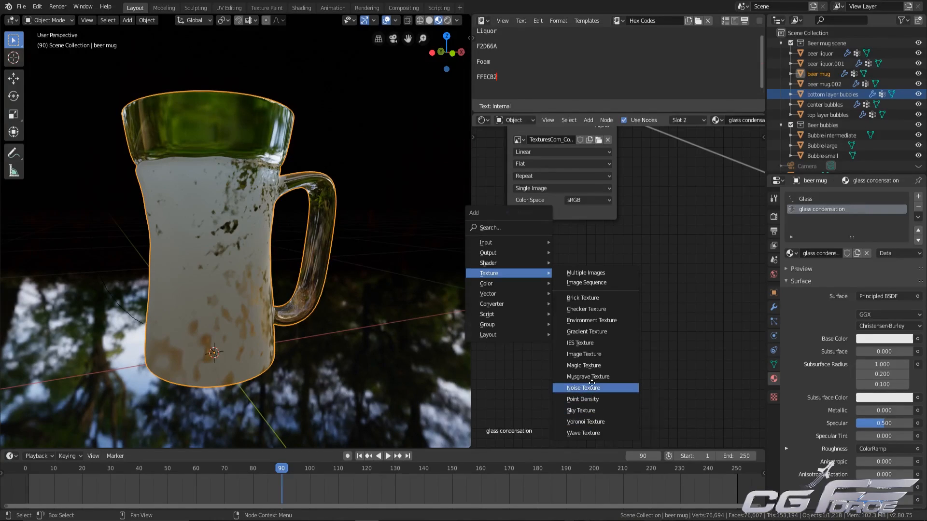
{"action": "left_click", "coordinate": [591, 386]}
{"action": "left_click", "coordinate": [538, 286]}
{"action": "scroll", "coordinate": [587, 305], "scroll_direction": "down", "scroll_amount": 2}
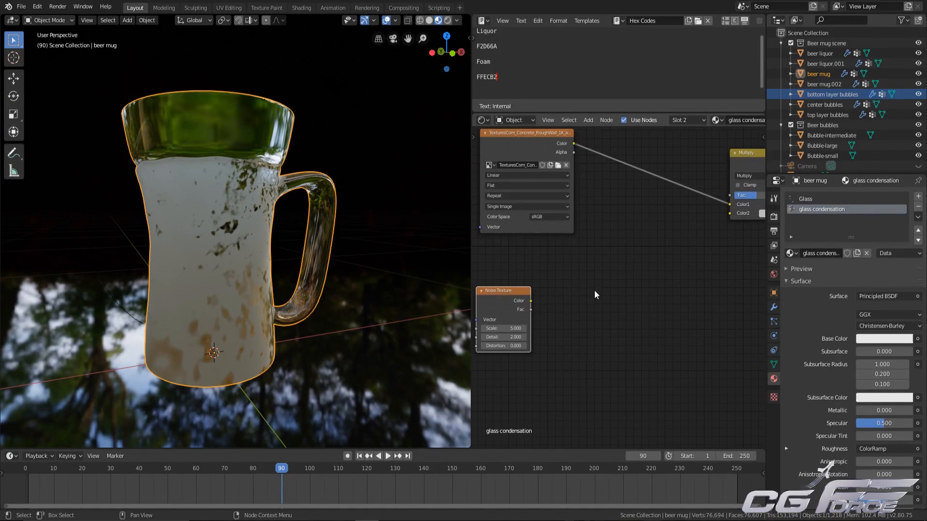
{"action": "scroll", "coordinate": [599, 289], "scroll_direction": "down", "scroll_amount": 1}
Step: Add a second ColorRamp to the right of the Noise Texture and link the noise Color output to its Fac input
{"action": "key", "text": "shift+a"}
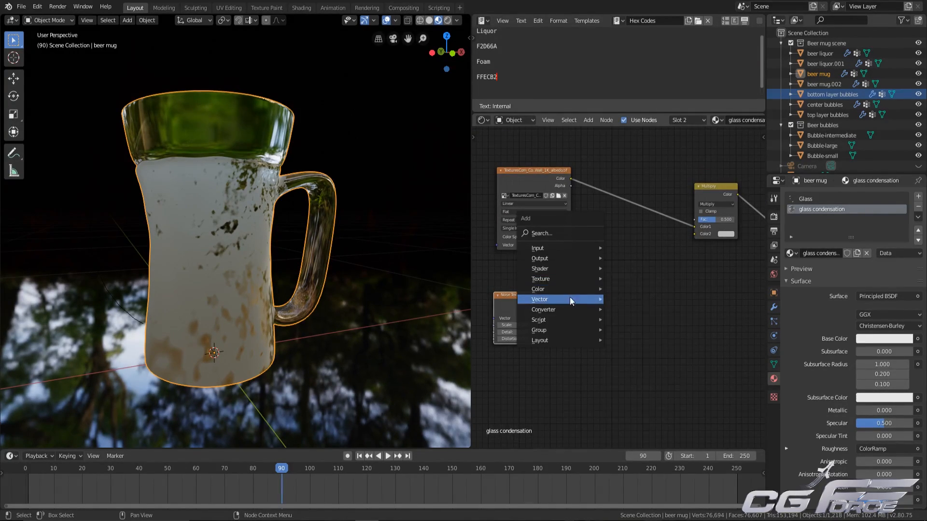
{"action": "mouse_move", "coordinate": [567, 310]}
{"action": "left_click", "coordinate": [627, 320]}
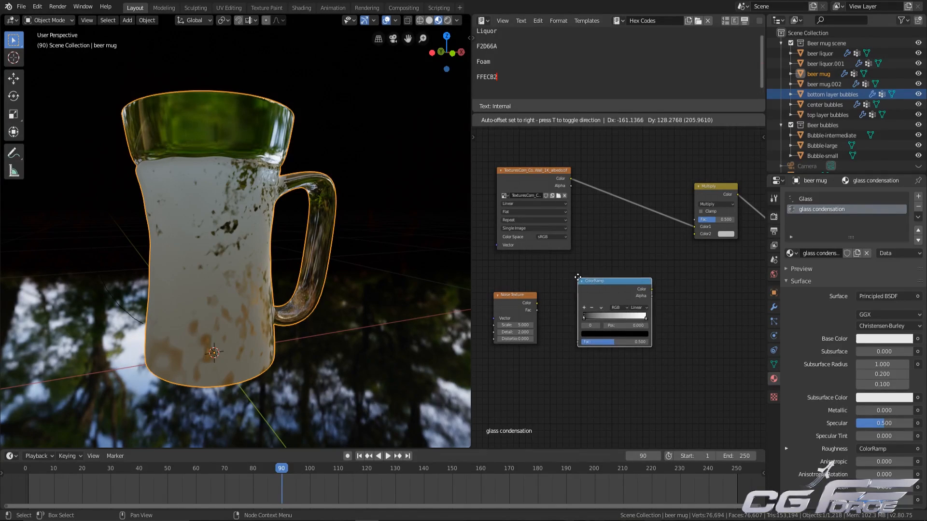
{"action": "middle_click_drag", "start_coordinate": [570, 307], "coordinate": [540, 299]}
{"action": "scroll", "coordinate": [541, 299], "scroll_direction": "up", "scroll_amount": 5}
{"action": "left_click_drag", "start_coordinate": [492, 293], "coordinate": [561, 352]}
Step: Set the Noise Texture's Scale to 100 and Detail to 1
{"action": "middle_click_drag", "start_coordinate": [539, 332], "coordinate": [609, 317]}
{"action": "scroll", "coordinate": [609, 317], "scroll_direction": "up", "scroll_amount": 1}
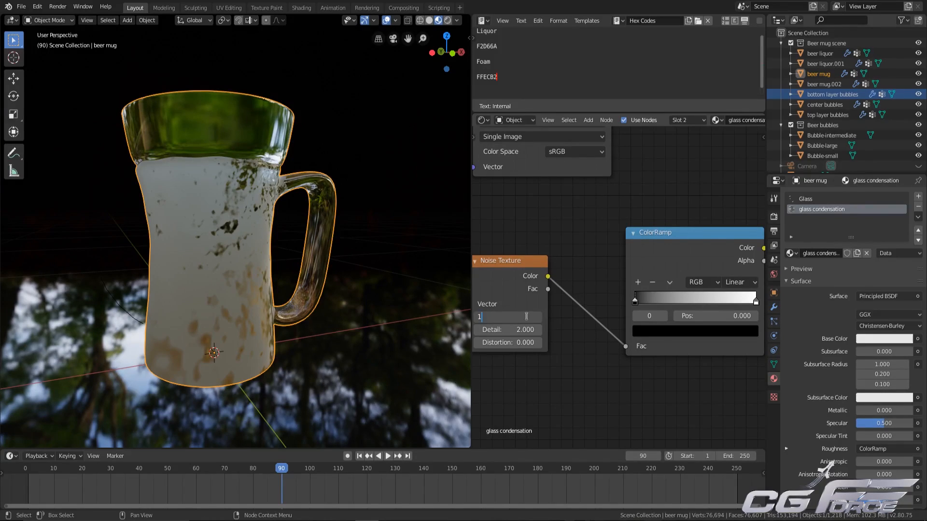
{"action": "key", "text": "Tab"}
{"action": "key", "text": "Return"}
{"action": "scroll", "coordinate": [627, 292], "scroll_direction": "down", "scroll_amount": 4}
{"action": "scroll", "coordinate": [697, 298], "scroll_direction": "up", "scroll_amount": 3}
Step: Move the second ColorRamp closer to the Noise Texture node
{"action": "middle_click_drag", "start_coordinate": [697, 298], "coordinate": [578, 302]}
{"action": "scroll", "coordinate": [578, 302], "scroll_direction": "down", "scroll_amount": 1}
{"action": "middle_click_drag", "start_coordinate": [656, 266], "coordinate": [673, 283]}
{"action": "scroll", "coordinate": [588, 276], "scroll_direction": "down", "scroll_amount": 3}
{"action": "mouse_move", "coordinate": [643, 283]}
{"action": "left_mouse_down"}
{"action": "mouse_move", "coordinate": [605, 282]}
{"action": "mouse_move", "coordinate": [627, 281]}
{"action": "left_mouse_up"}
Step: Add an RGB to BW node fed by the second ColorRamp's Color output and shift the Multiply node farther right
{"action": "key", "text": "shift+a"}
{"action": "mouse_move", "coordinate": [672, 305]}
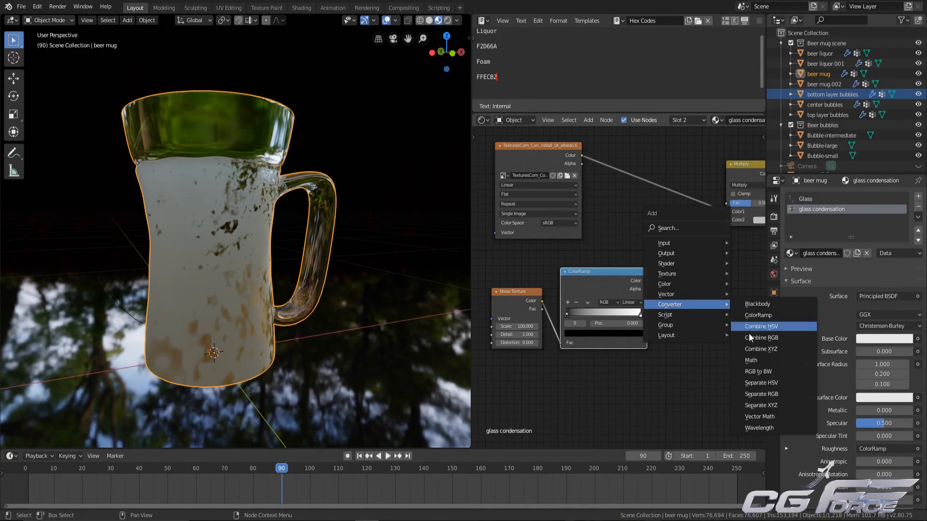
{"action": "left_click", "coordinate": [758, 372]}
{"action": "left_click", "coordinate": [668, 270]}
{"action": "left_click_drag", "start_coordinate": [647, 281], "coordinate": [670, 292]}
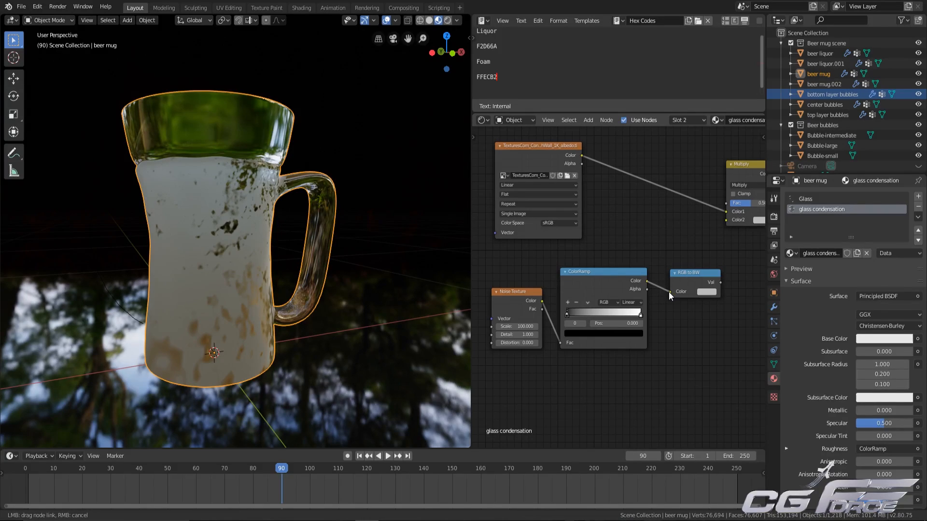
{"action": "middle_click_drag", "start_coordinate": [692, 278], "coordinate": [589, 293]}
{"action": "left_click_drag", "start_coordinate": [644, 194], "coordinate": [668, 193]}
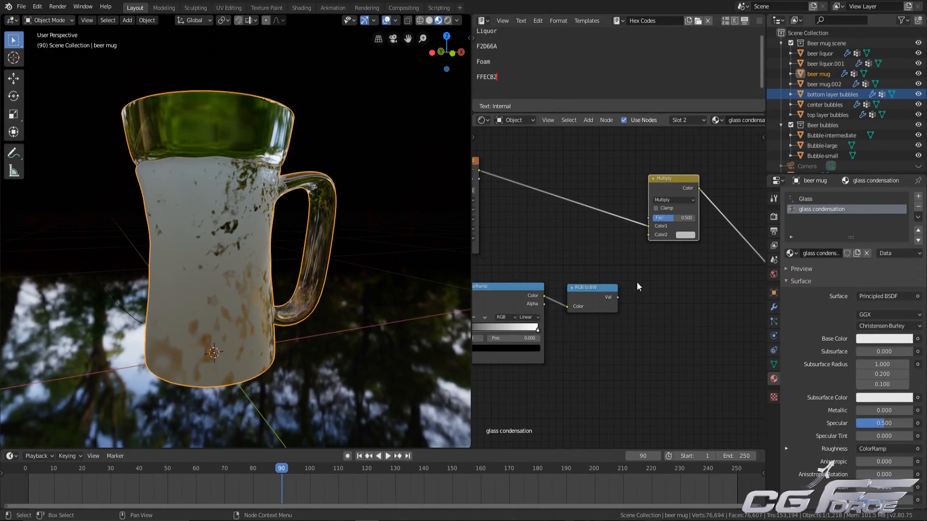
Step: Link the RGB to BW node's Val output to the Multiply node's Color2 input
{"action": "left_click_drag", "start_coordinate": [618, 297], "coordinate": [649, 237]}
{"action": "scroll", "coordinate": [647, 288], "scroll_direction": "down", "scroll_amount": 3}
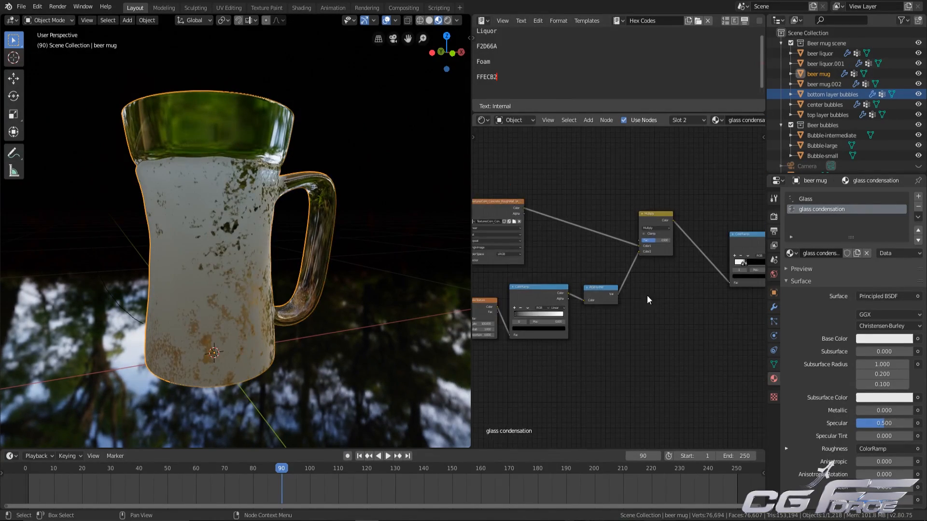
{"action": "middle_click_drag", "start_coordinate": [690, 289], "coordinate": [668, 247]}
{"action": "scroll", "coordinate": [609, 301], "scroll_direction": "up", "scroll_amount": 3}
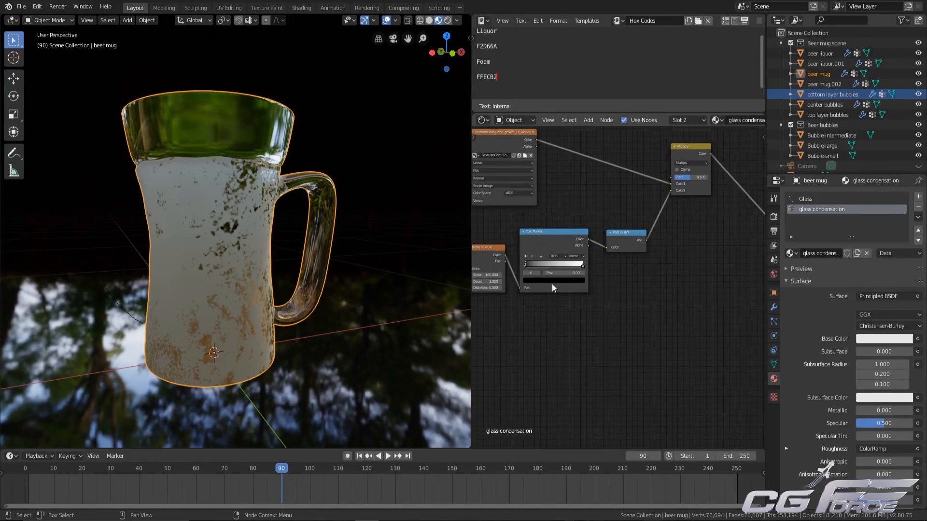
Step: Narrow the noise ColorRamp's gradient by moving the black stop to about 0.48 and the white stop to 0.609
{"action": "scroll", "coordinate": [521, 291], "scroll_direction": "up", "scroll_amount": 5}
{"action": "middle_click_drag", "start_coordinate": [520, 296], "coordinate": [624, 309]}
{"action": "scroll", "coordinate": [603, 313], "scroll_direction": "up", "scroll_amount": 3}
{"action": "left_click_drag", "start_coordinate": [528, 282], "coordinate": [611, 286]}
{"action": "left_click_drag", "start_coordinate": [693, 284], "coordinate": [625, 286]}
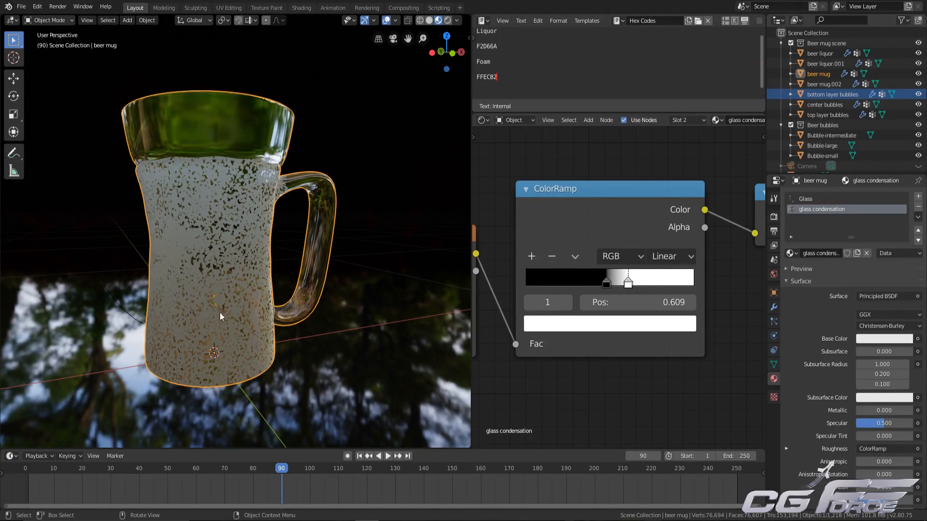
Step: Reverse the noise ColorRamp and tighten its stops, with the white stop at 0.509 and the black stop just after it
{"action": "scroll", "coordinate": [227, 233], "scroll_direction": "up", "scroll_amount": 2}
{"action": "middle_click_drag", "start_coordinate": [228, 232], "coordinate": [175, 344]}
{"action": "mouse_move", "coordinate": [618, 288]}
{"action": "left_mouse_down"}
{"action": "mouse_move", "coordinate": [586, 286]}
{"action": "mouse_move", "coordinate": [620, 285]}
{"action": "left_mouse_up"}
{"action": "middle_click_drag", "start_coordinate": [236, 276], "coordinate": [205, 290]}
{"action": "scroll", "coordinate": [248, 285], "scroll_direction": "up", "scroll_amount": 2}
{"action": "left_click", "coordinate": [611, 284]}
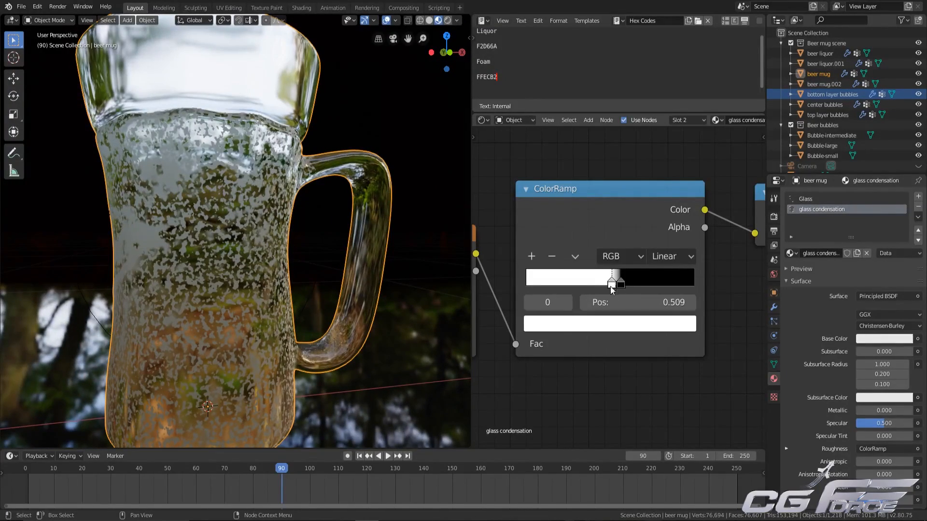
Step: Darken the noise ColorRamp's white stop to light grey and inspect the condensation around the mug
{"action": "left_click", "coordinate": [614, 319]}
{"action": "left_click_drag", "start_coordinate": [660, 94], "coordinate": [659, 106]}
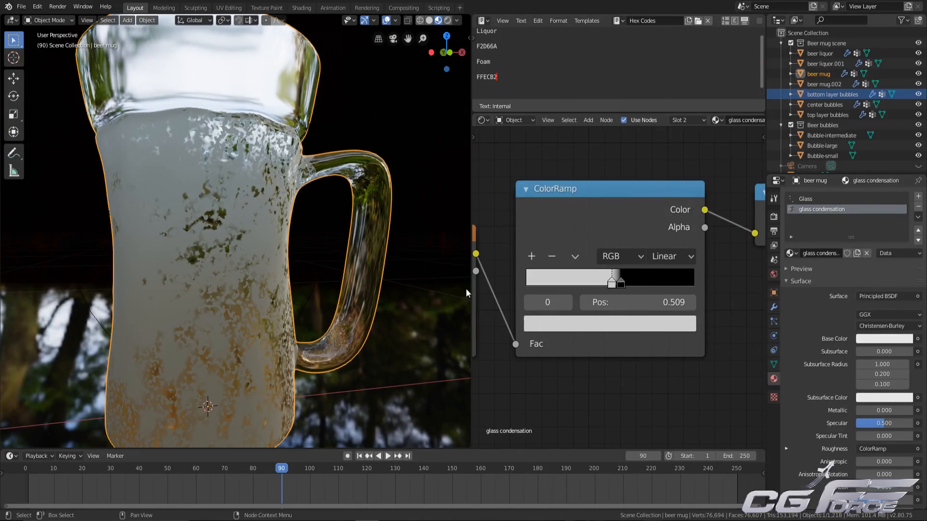
{"action": "scroll", "coordinate": [295, 283], "scroll_direction": "down", "scroll_amount": 2}
{"action": "middle_click_drag", "start_coordinate": [294, 283], "coordinate": [149, 301]}
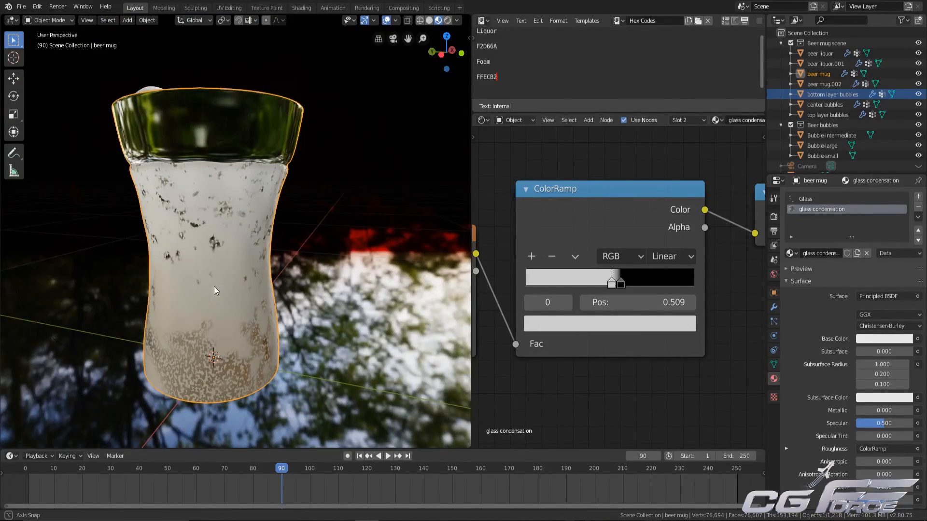
{"action": "middle_click_drag", "start_coordinate": [148, 269], "coordinate": [182, 242]}
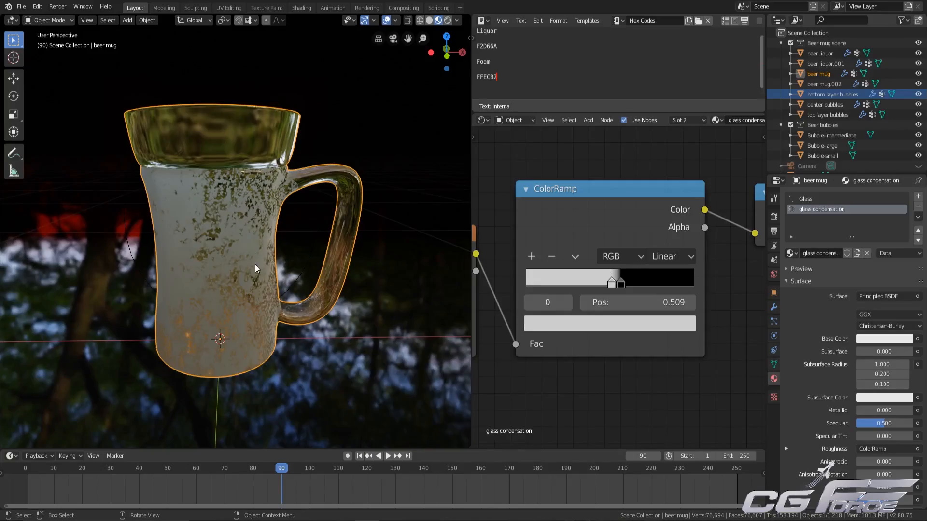
{"action": "middle_click_drag", "start_coordinate": [251, 261], "coordinate": [239, 254]}
{"action": "middle_click_drag", "start_coordinate": [207, 320], "coordinate": [256, 289]}
Step: Add a Bump node below the roughness ColorRamp and link its Normal output to the Principled BSDF's Normal input
{"action": "scroll", "coordinate": [667, 366], "scroll_direction": "down", "scroll_amount": 6}
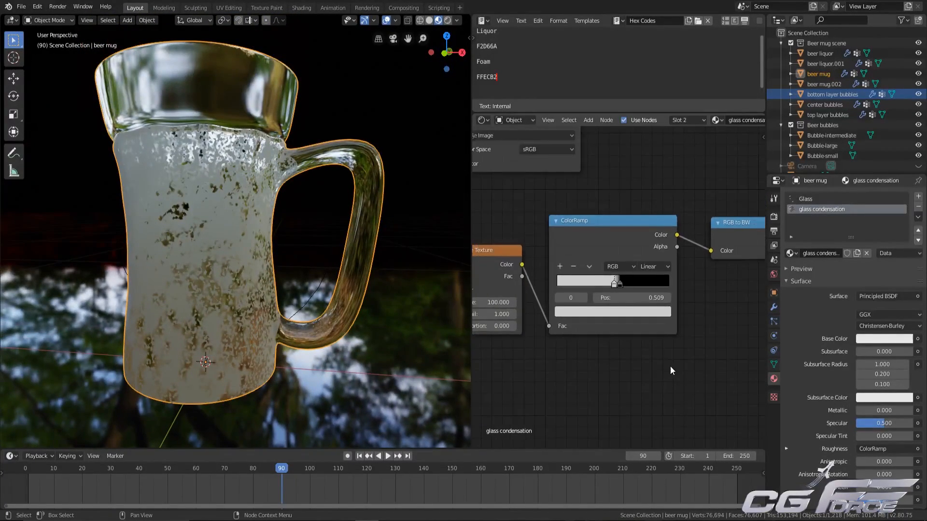
{"action": "middle_click_drag", "start_coordinate": [652, 338], "coordinate": [504, 336]}
{"action": "scroll", "coordinate": [504, 336], "scroll_direction": "up", "scroll_amount": 3}
{"action": "scroll", "coordinate": [516, 362], "scroll_direction": "up", "scroll_amount": 3}
{"action": "middle_click_drag", "start_coordinate": [581, 335], "coordinate": [642, 346]}
{"action": "scroll", "coordinate": [605, 355], "scroll_direction": "down", "scroll_amount": 4}
{"action": "scroll", "coordinate": [618, 333], "scroll_direction": "up", "scroll_amount": 3}
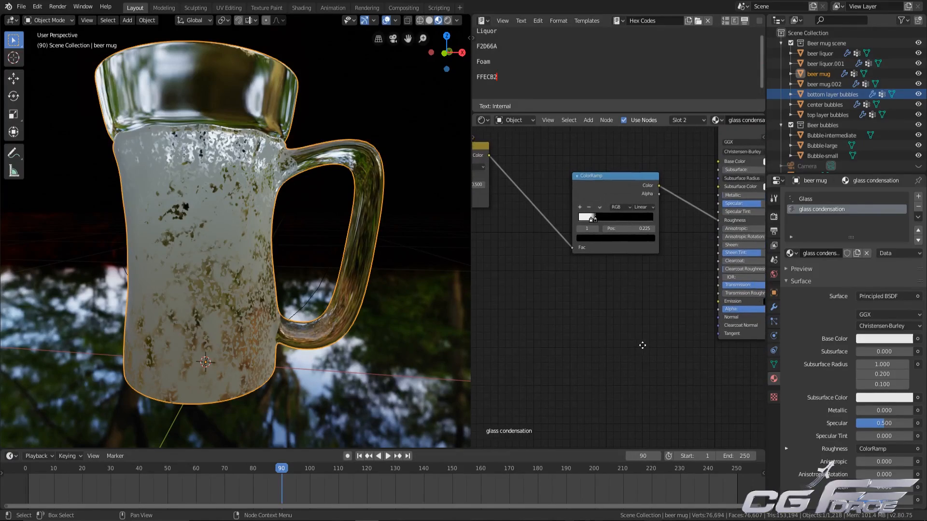
{"action": "middle_click_drag", "start_coordinate": [218, 299], "coordinate": [270, 327]}
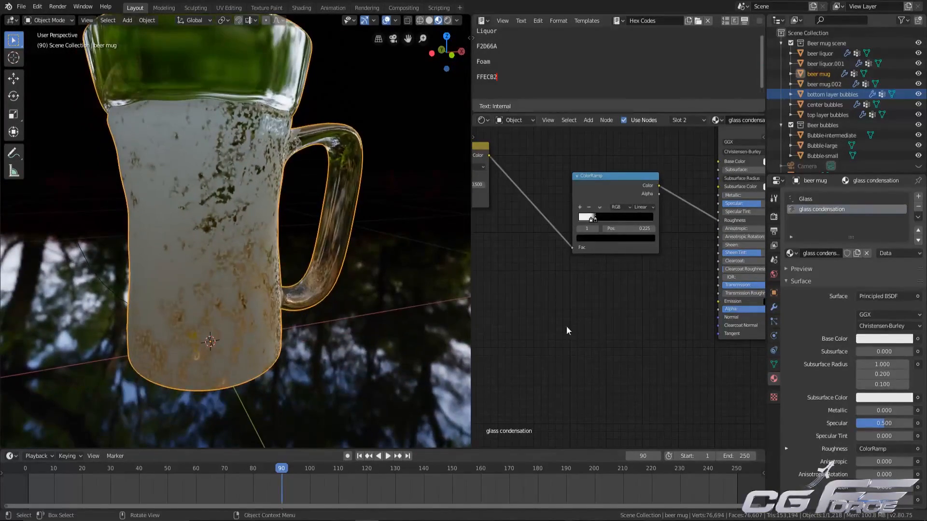
{"action": "key", "text": "shift+a"}
{"action": "mouse_move", "coordinate": [540, 283]}
{"action": "mouse_move", "coordinate": [506, 272]}
{"action": "left_click", "coordinate": [589, 271]}
{"action": "left_click", "coordinate": [627, 292]}
{"action": "middle_click_drag", "start_coordinate": [685, 303], "coordinate": [560, 301]}
{"action": "scroll", "coordinate": [559, 302], "scroll_direction": "up", "scroll_amount": 3}
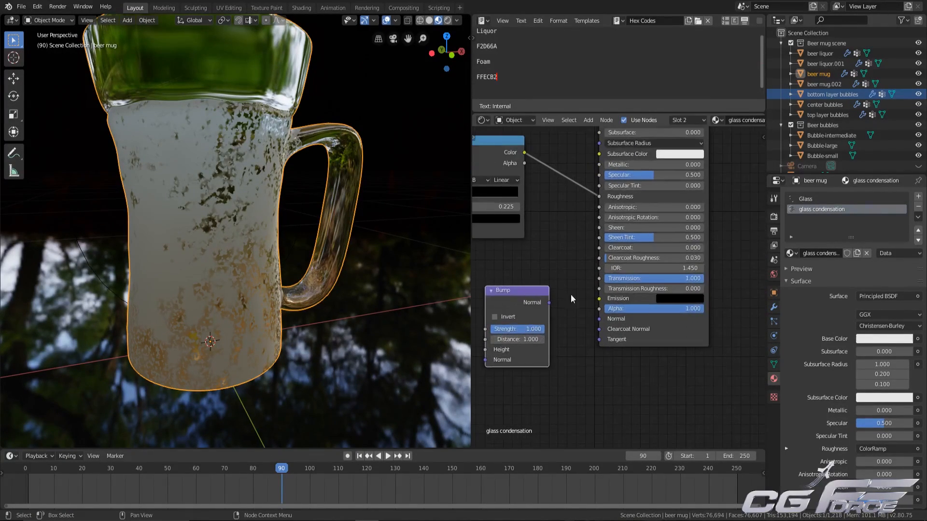
{"action": "left_click_drag", "start_coordinate": [550, 303], "coordinate": [603, 317]}
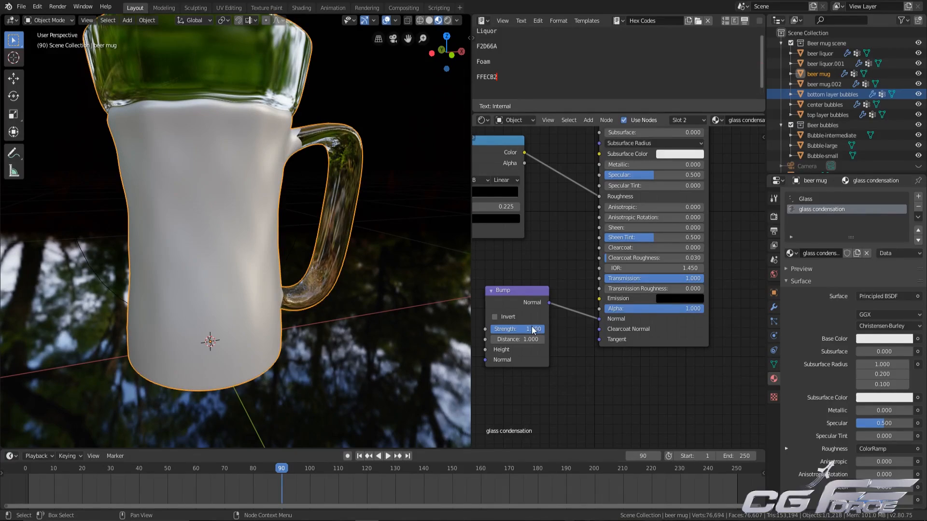
Step: Link the Multiply node's Color output to the Bump node's Height input
{"action": "middle_click_drag", "start_coordinate": [533, 331], "coordinate": [626, 334]}
{"action": "scroll", "coordinate": [623, 328], "scroll_direction": "down", "scroll_amount": 4}
{"action": "middle_click_drag", "start_coordinate": [569, 311], "coordinate": [629, 322]}
{"action": "left_click_drag", "start_coordinate": [519, 176], "coordinate": [647, 347]}
Step: Set the Bump node's Strength to 0.05 and Distance to 0.1
{"action": "scroll", "coordinate": [592, 335], "scroll_direction": "up", "scroll_amount": 2}
{"action": "left_click", "coordinate": [596, 303]}
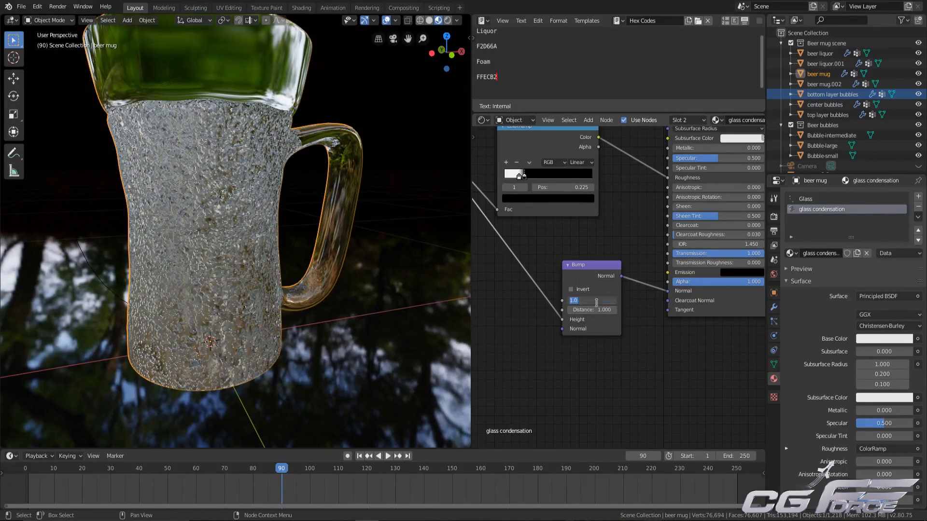
{"action": "type", "text": "0."}
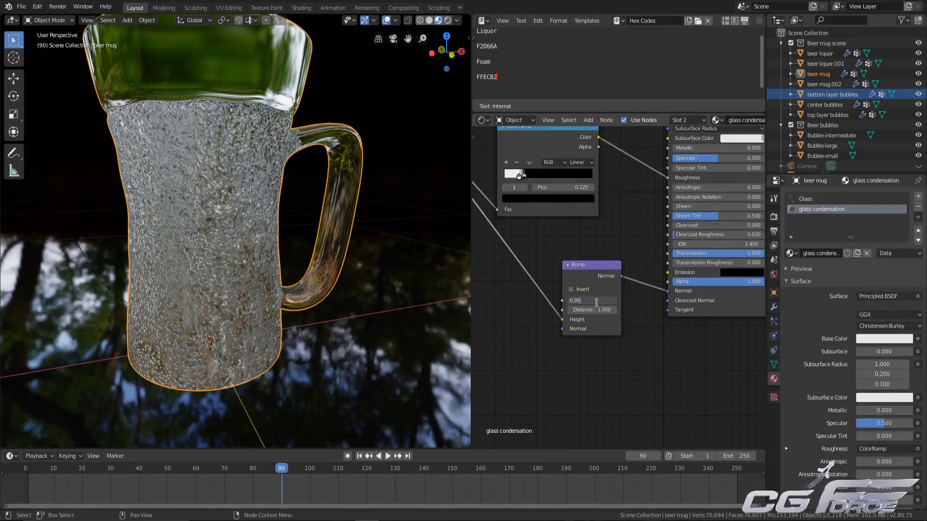
{"action": "key", "text": "Return"}
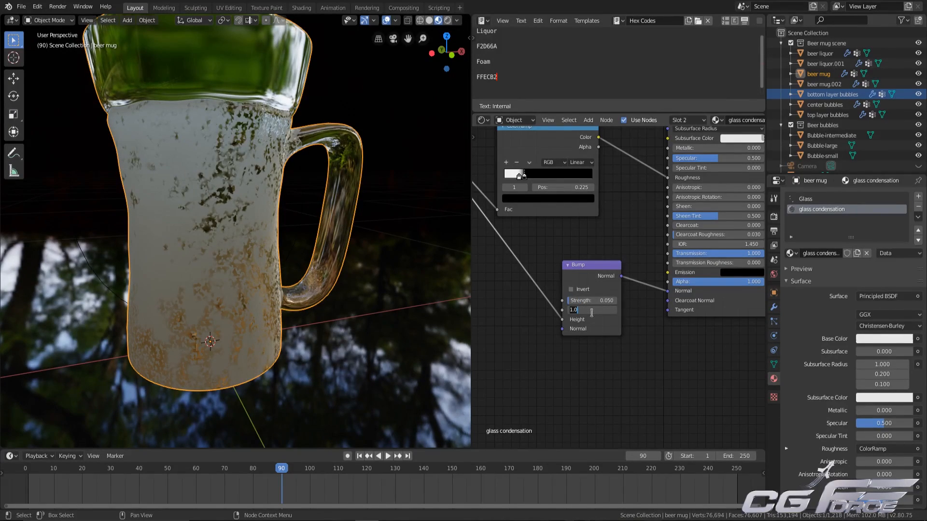
{"action": "scroll", "coordinate": [591, 319], "scroll_direction": "down", "scroll_amount": 5}
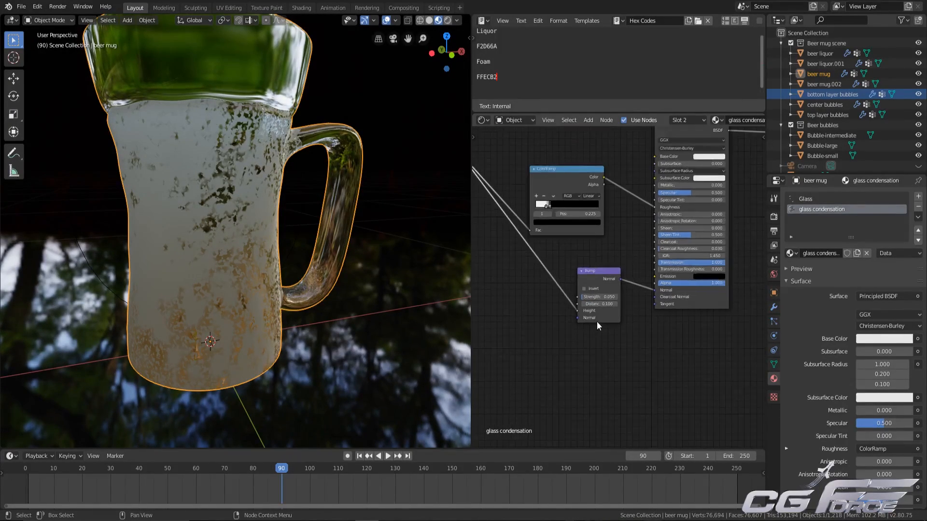
{"action": "scroll", "coordinate": [632, 332], "scroll_direction": "up", "scroll_amount": 3}
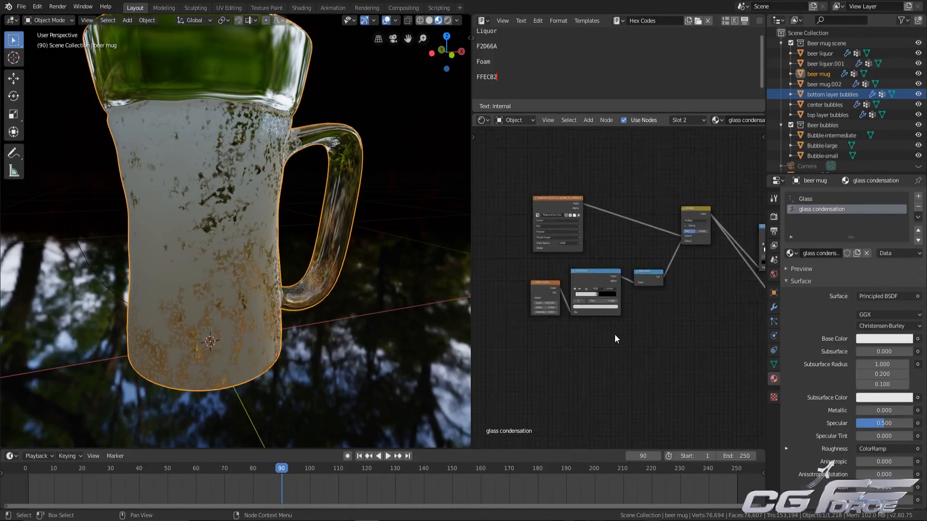
Step: Switch the 3D viewport to solid shading and view the mug through the camera
{"action": "middle_click_drag", "start_coordinate": [227, 263], "coordinate": [304, 259]}
{"action": "scroll", "coordinate": [304, 258], "scroll_direction": "down", "scroll_amount": 4}
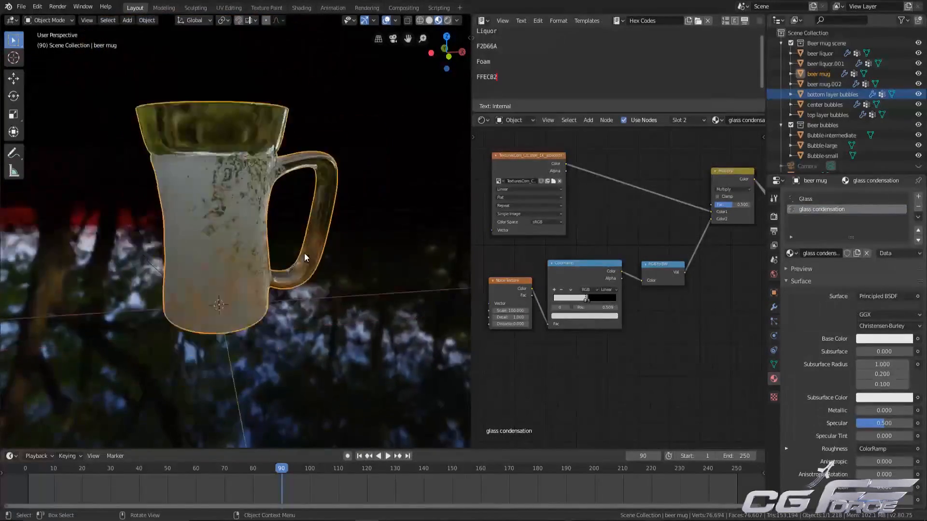
{"action": "left_click", "coordinate": [429, 20]}
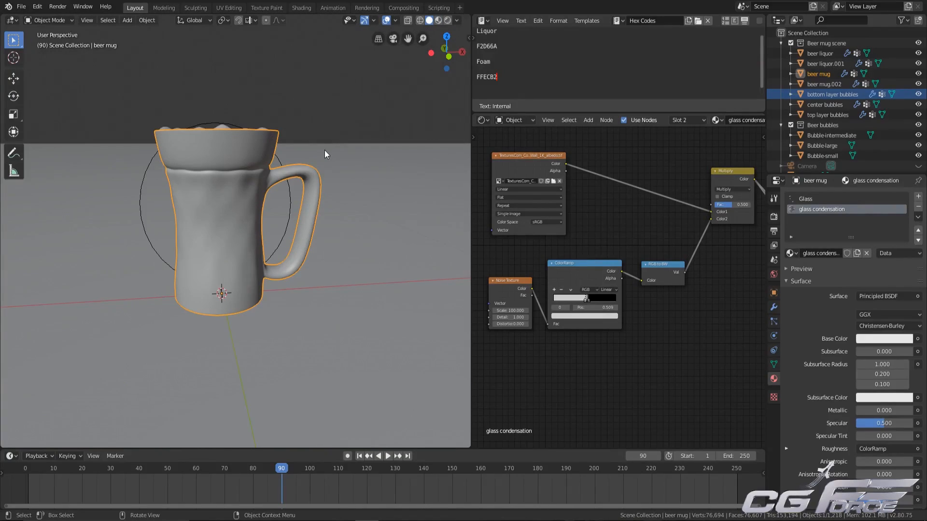
{"action": "key", "text": "KP_0"}
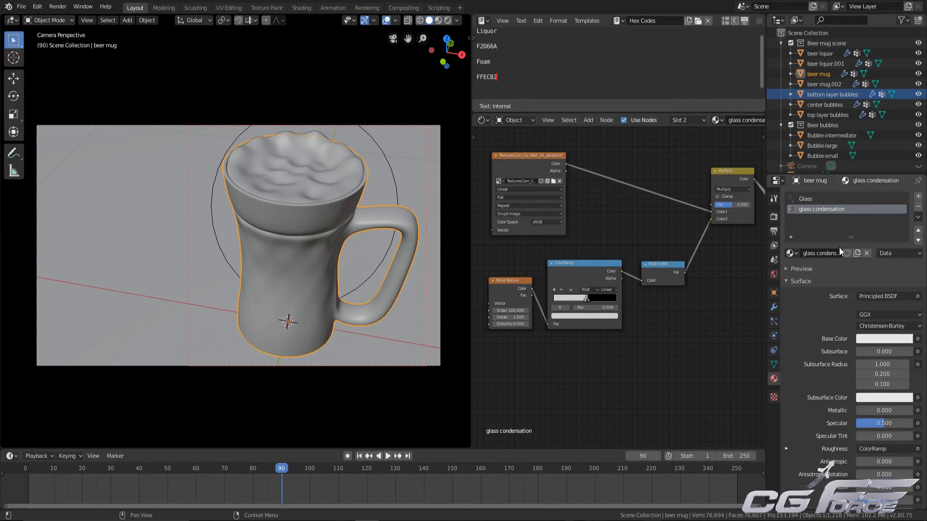
Step: Set the Cycles render samples to 400
{"action": "left_click", "coordinate": [773, 293]}
{"action": "left_click", "coordinate": [772, 320]}
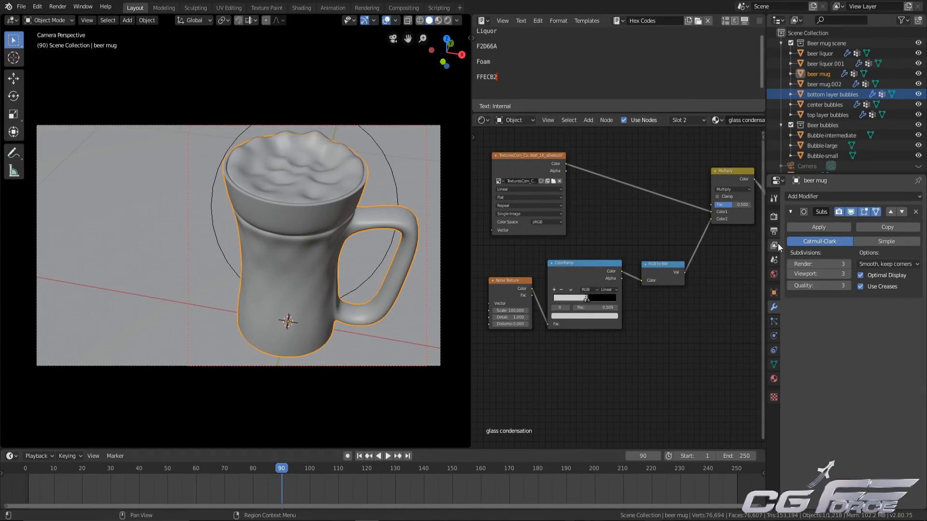
{"action": "left_click", "coordinate": [774, 217]}
{"action": "left_click", "coordinate": [887, 265]}
{"action": "type", "text": "100"}
{"action": "key", "text": "Return"}
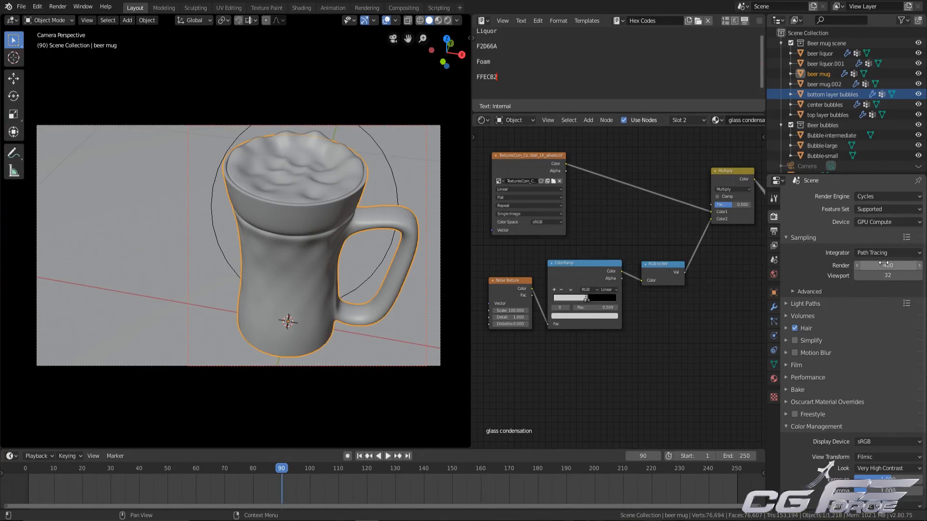
Step: Enable Denoising for the view layer, keeping its default settings
{"action": "left_click", "coordinate": [774, 246]}
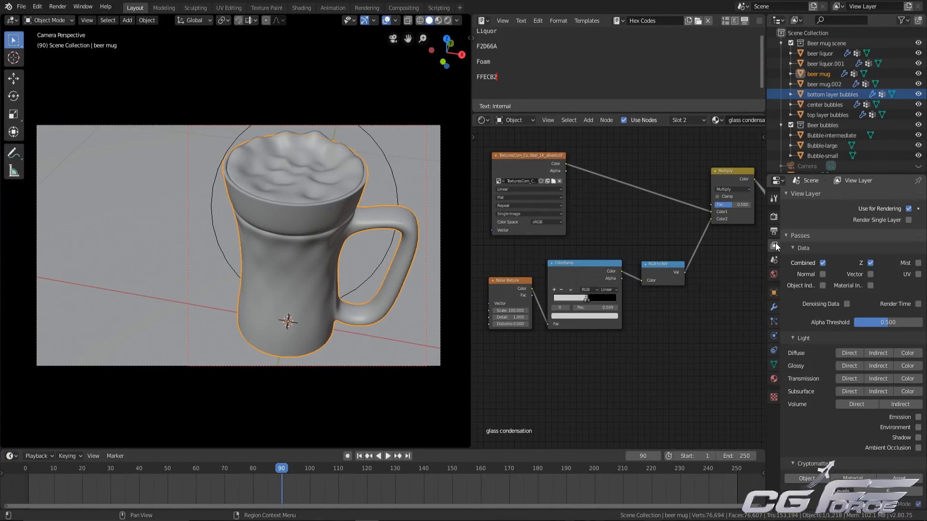
{"action": "left_click", "coordinate": [801, 248]}
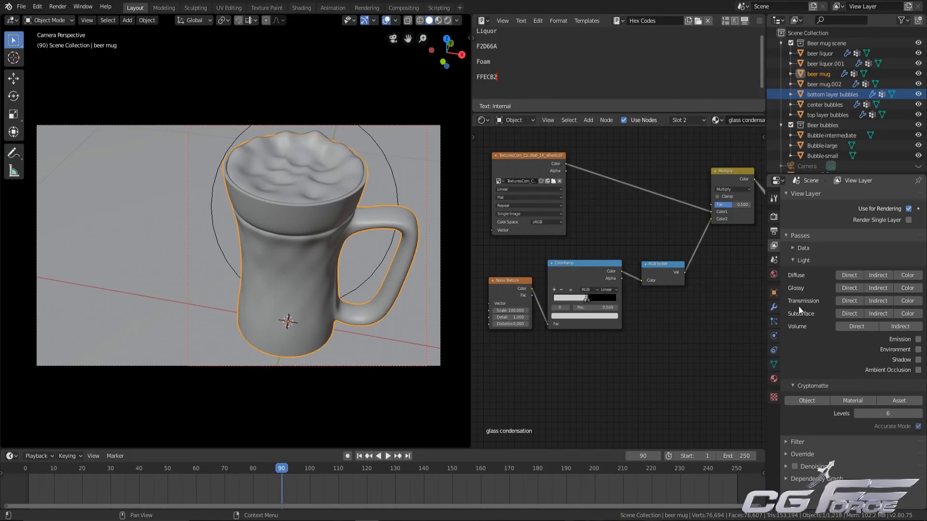
{"action": "left_click", "coordinate": [787, 467]}
{"action": "scroll", "coordinate": [841, 434], "scroll_direction": "down", "scroll_amount": 4}
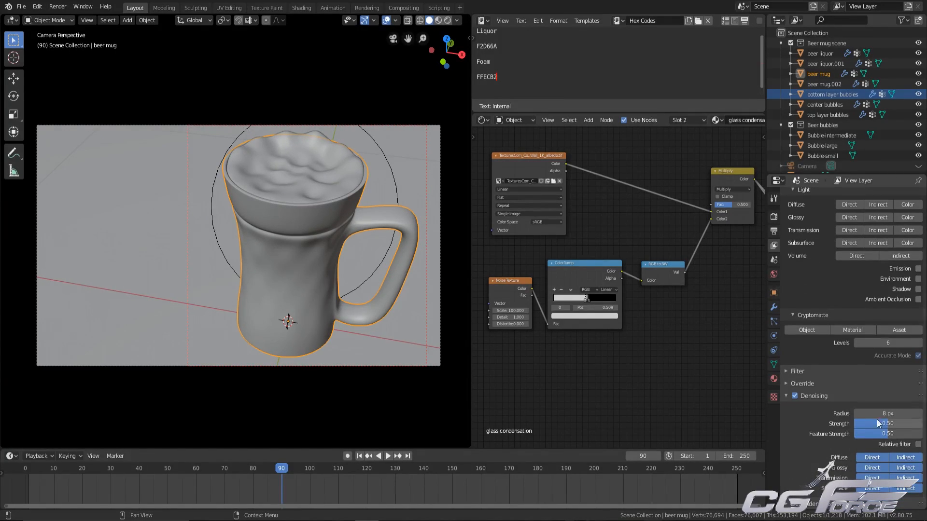
{"action": "left_click", "coordinate": [809, 398]}
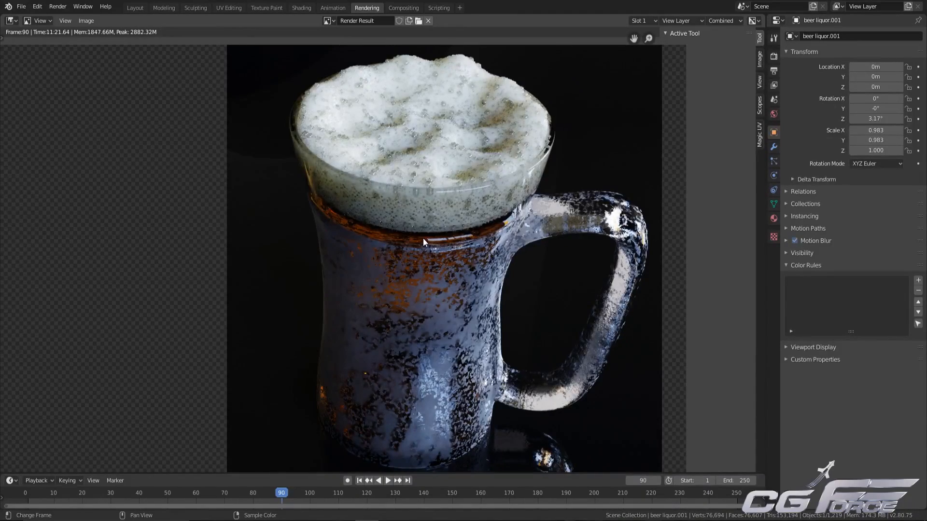
Step: Examine the condensation on the mug's body and handle in the finished render
{"action": "scroll", "coordinate": [421, 237], "scroll_direction": "down", "scroll_amount": 1}
{"action": "scroll", "coordinate": [413, 253], "scroll_direction": "up", "scroll_amount": 1}
{"action": "middle_click_drag", "start_coordinate": [463, 227], "coordinate": [456, 233]}
{"action": "scroll", "coordinate": [450, 221], "scroll_direction": "down", "scroll_amount": 1}
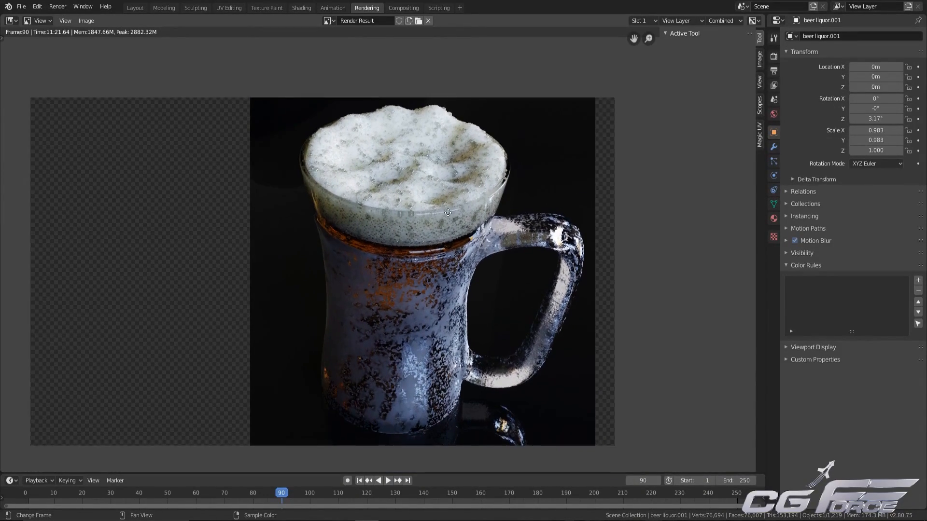
{"action": "scroll", "coordinate": [449, 284], "scroll_direction": "up", "scroll_amount": 3}
{"action": "scroll", "coordinate": [419, 299], "scroll_direction": "down", "scroll_amount": 1}
{"action": "scroll", "coordinate": [411, 298], "scroll_direction": "up", "scroll_amount": 1}
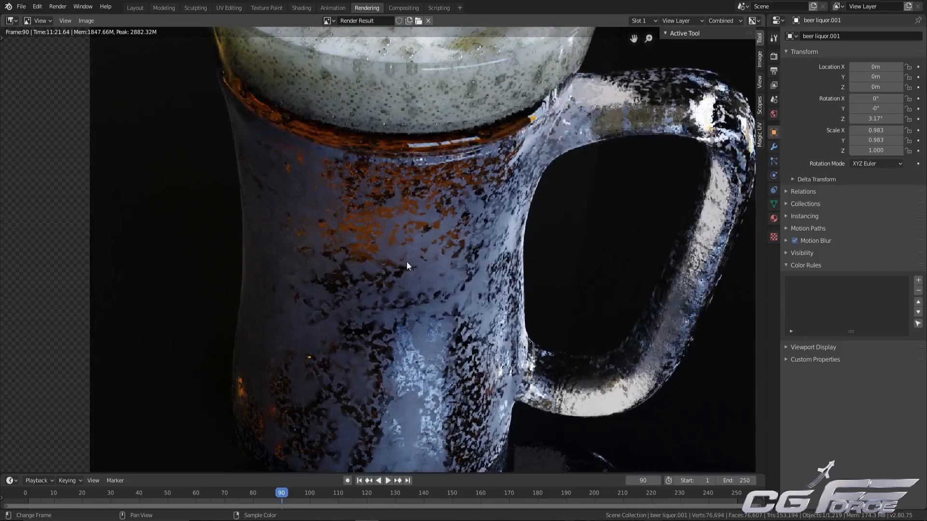
{"action": "scroll", "coordinate": [381, 290], "scroll_direction": "down", "scroll_amount": 2}
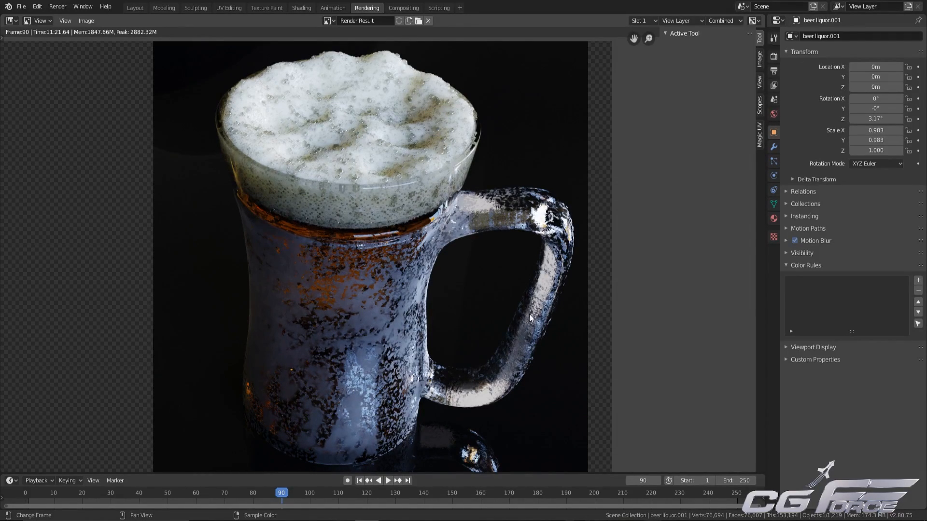
Step: Inspect the foam and its bubbles up close in the finished render
{"action": "scroll", "coordinate": [357, 166], "scroll_direction": "up", "scroll_amount": 1}
{"action": "middle_click_drag", "start_coordinate": [379, 235], "coordinate": [444, 351]}
{"action": "scroll", "coordinate": [445, 314], "scroll_direction": "up", "scroll_amount": 4}
{"action": "scroll", "coordinate": [456, 303], "scroll_direction": "down", "scroll_amount": 2}
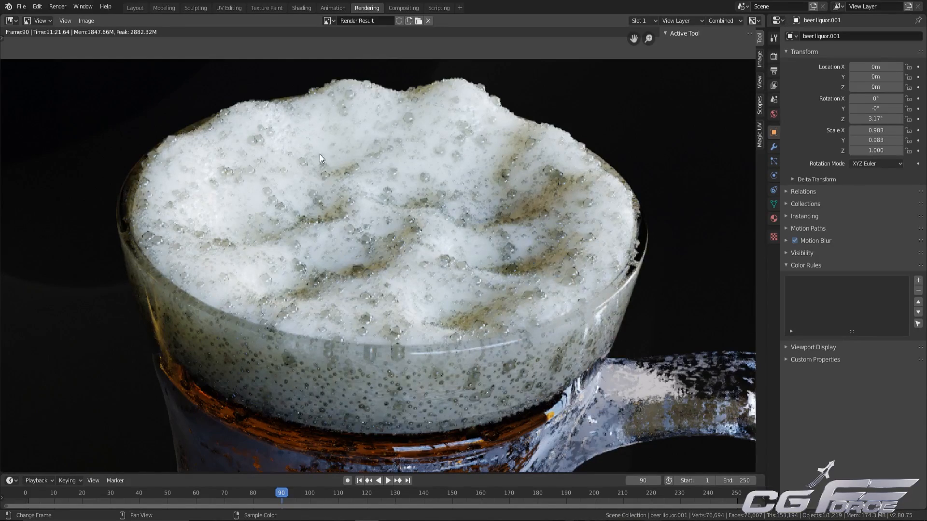
{"action": "scroll", "coordinate": [308, 165], "scroll_direction": "down", "scroll_amount": 1}
{"action": "scroll", "coordinate": [465, 257], "scroll_direction": "up", "scroll_amount": 1}
{"action": "middle_click_drag", "start_coordinate": [465, 240], "coordinate": [471, 255]}
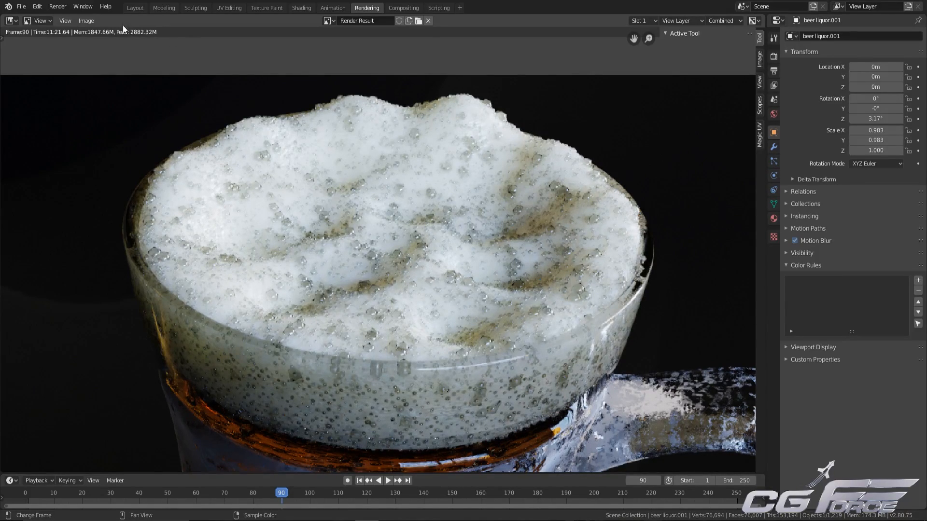
Step: Review the Beer_foam material's RGB colour node and the Overlay mix node it feeds in the shader node setup
{"action": "left_click", "coordinate": [132, 8]}
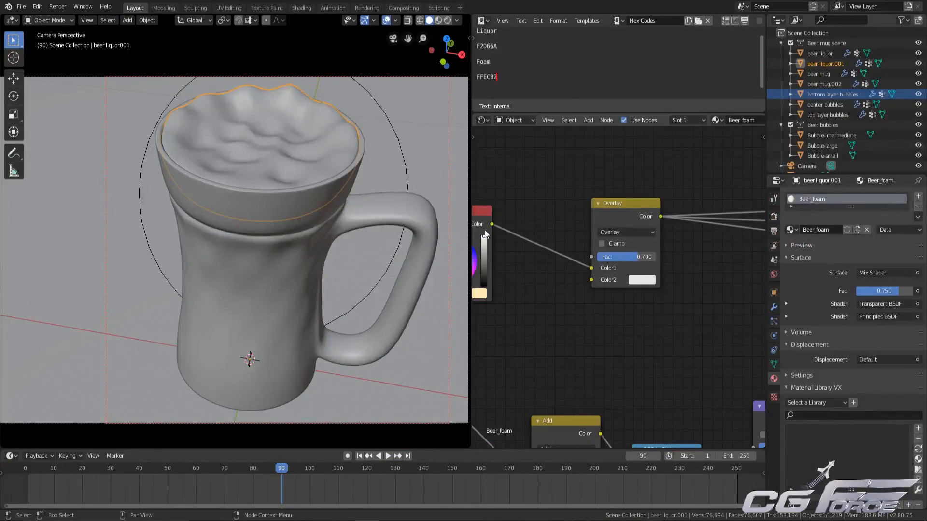
{"action": "middle_click_drag", "start_coordinate": [528, 290], "coordinate": [624, 268]}
{"action": "scroll", "coordinate": [624, 273], "scroll_direction": "up", "scroll_amount": 1}
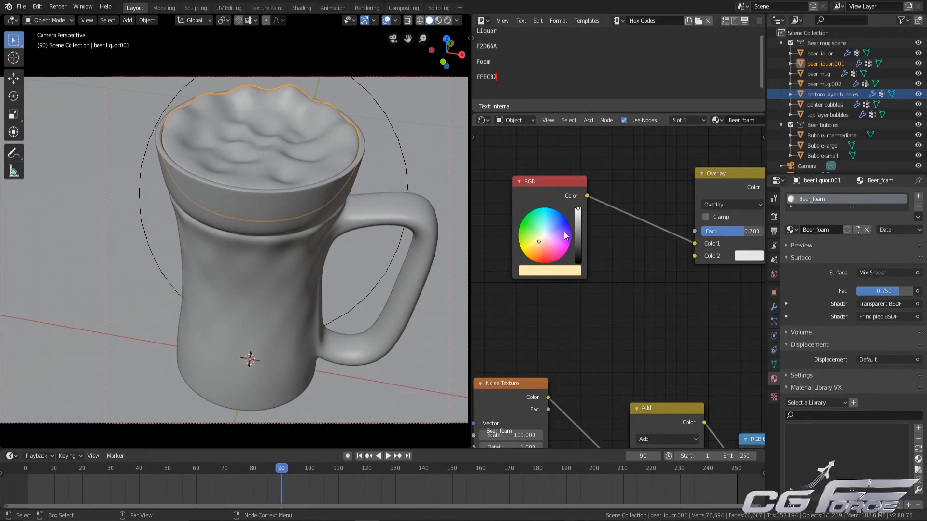
{"action": "middle_click_drag", "start_coordinate": [694, 268], "coordinate": [670, 271]}
{"action": "scroll", "coordinate": [670, 271], "scroll_direction": "up", "scroll_amount": 1}
{"action": "middle_click_drag", "start_coordinate": [761, 259], "coordinate": [708, 269]}
{"action": "scroll", "coordinate": [708, 268], "scroll_direction": "up", "scroll_amount": 1}
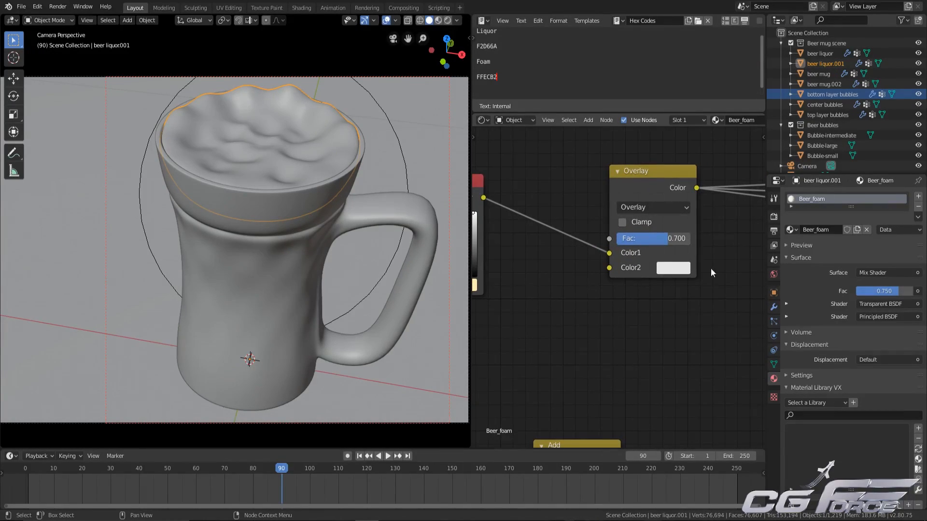
{"action": "middle_click_drag", "start_coordinate": [651, 267], "coordinate": [545, 299]}
{"action": "scroll", "coordinate": [623, 261], "scroll_direction": "down", "scroll_amount": 1}
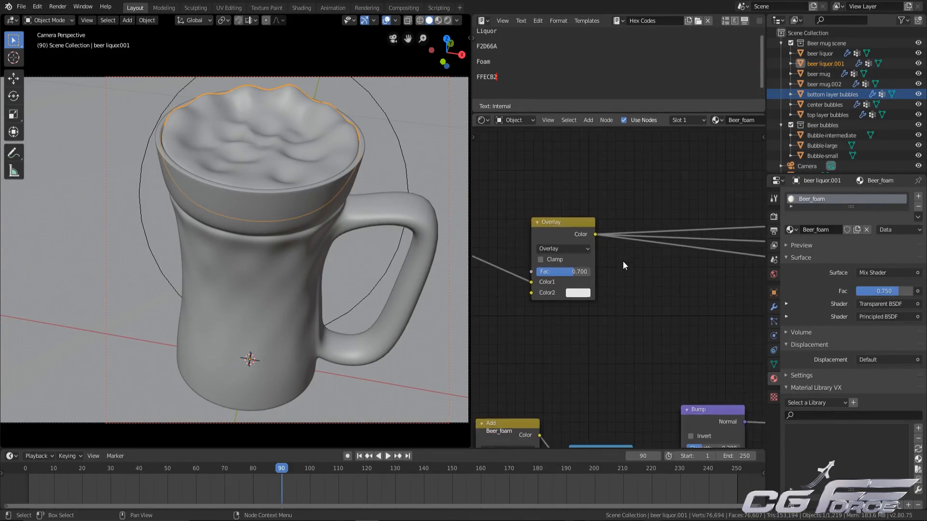
Step: Return to the finished render and examine the foam's colour and bubbles up close, followed by the whole mug
{"action": "left_click", "coordinate": [366, 8]}
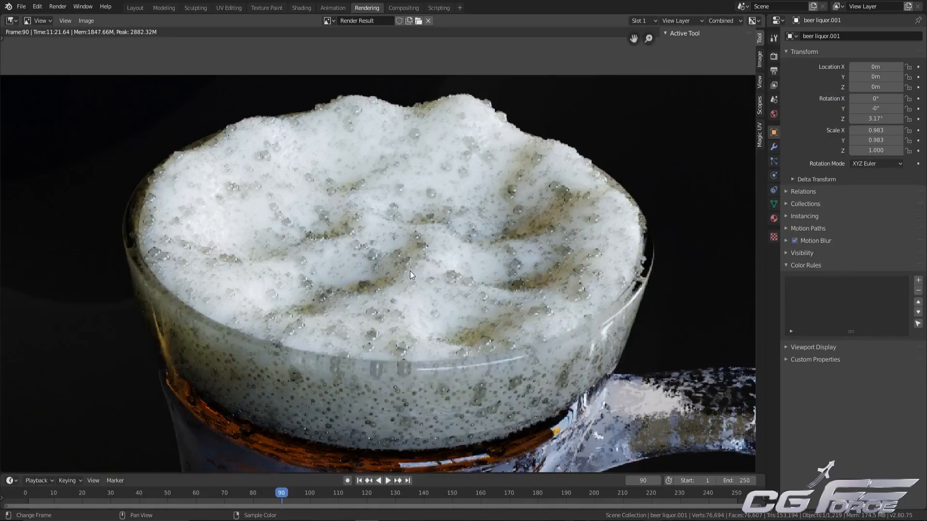
{"action": "scroll", "coordinate": [422, 281], "scroll_direction": "up", "scroll_amount": 3}
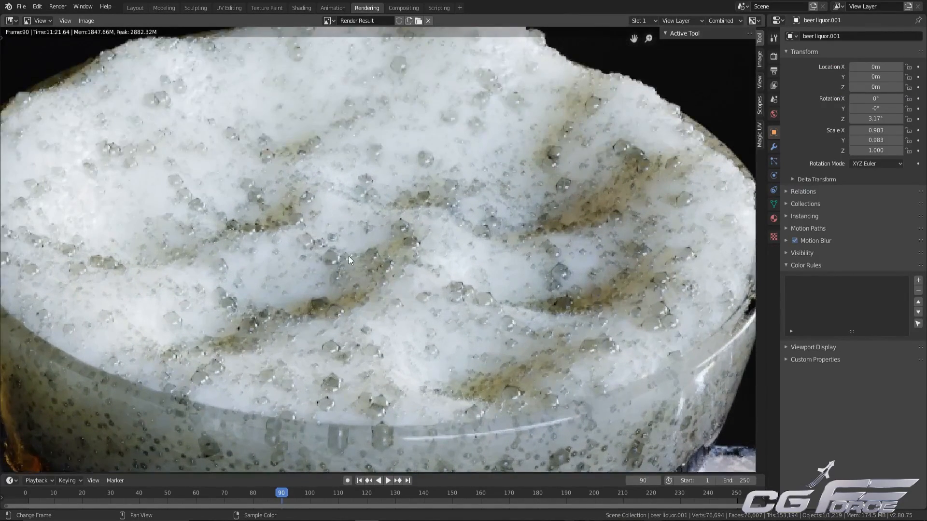
{"action": "scroll", "coordinate": [331, 290], "scroll_direction": "down", "scroll_amount": 2}
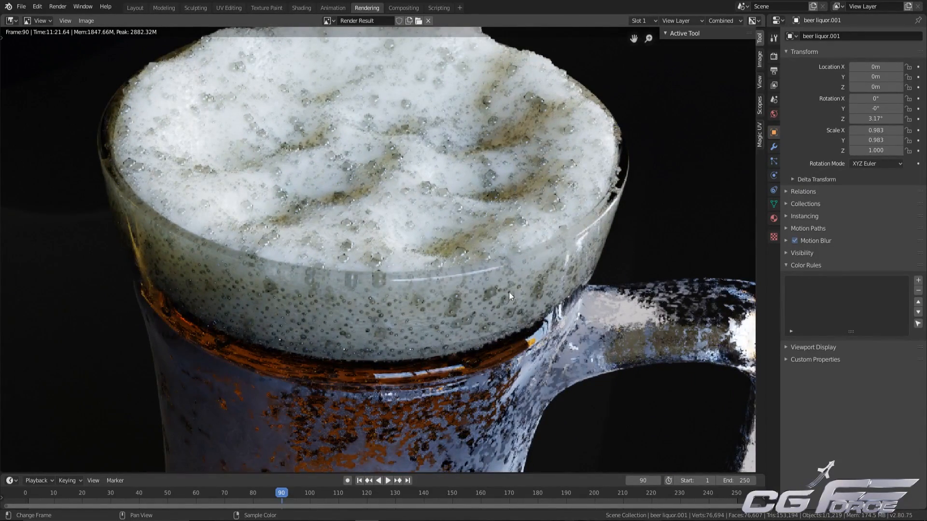
{"action": "middle_click_drag", "start_coordinate": [540, 267], "coordinate": [462, 299]}
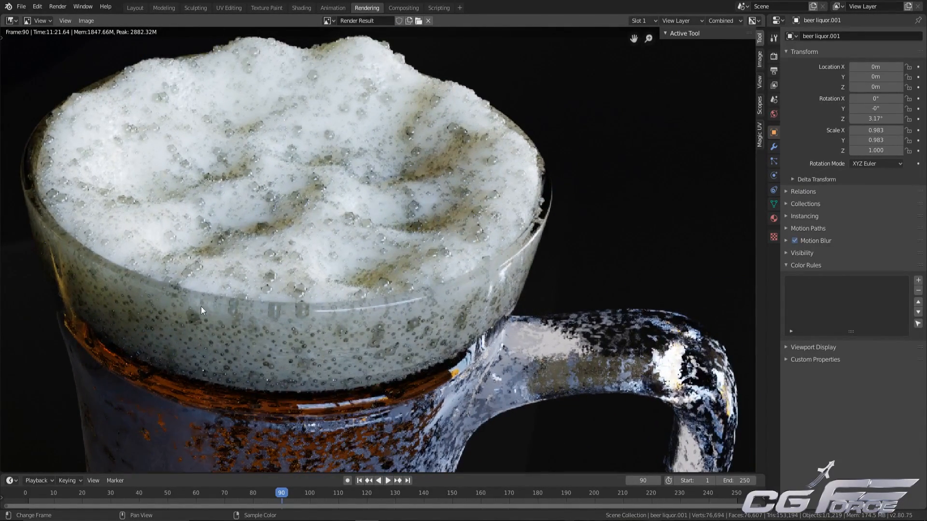
{"action": "scroll", "coordinate": [459, 254], "scroll_direction": "down", "scroll_amount": 5}
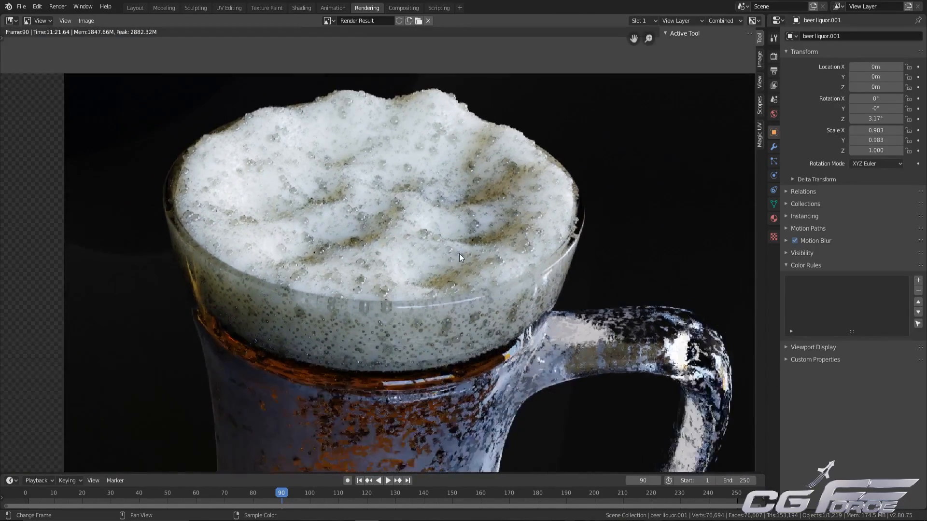
{"action": "scroll", "coordinate": [476, 261], "scroll_direction": "up", "scroll_amount": 1}
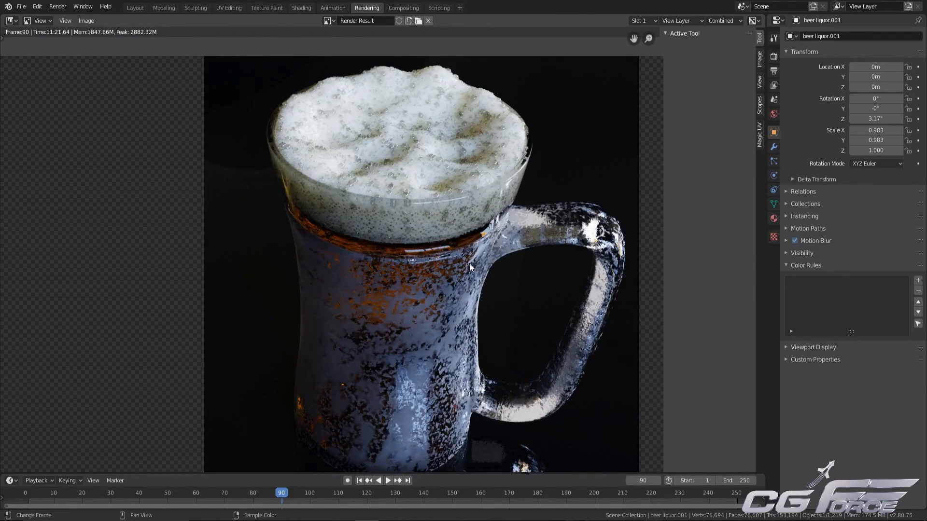
{"action": "scroll", "coordinate": [469, 263], "scroll_direction": "up", "scroll_amount": 1}
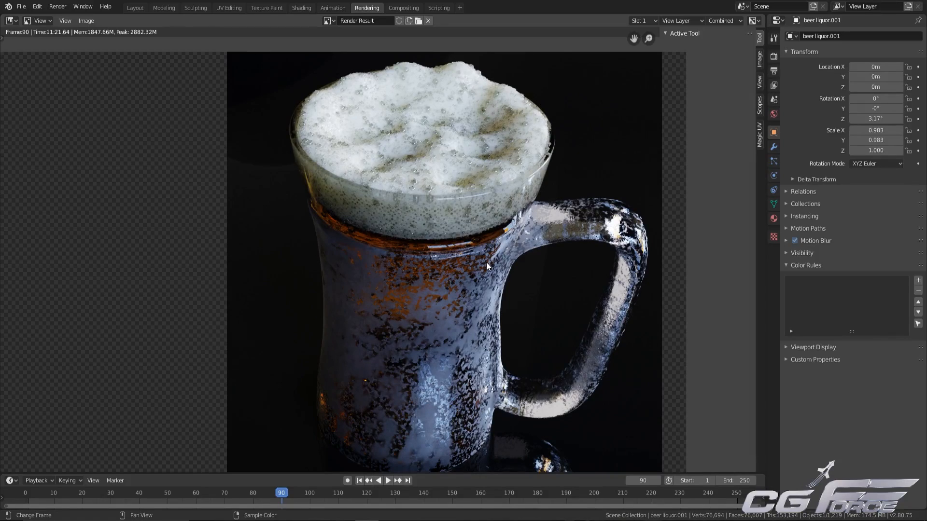
{"action": "scroll", "coordinate": [382, 234], "scroll_direction": "down", "scroll_amount": 1}
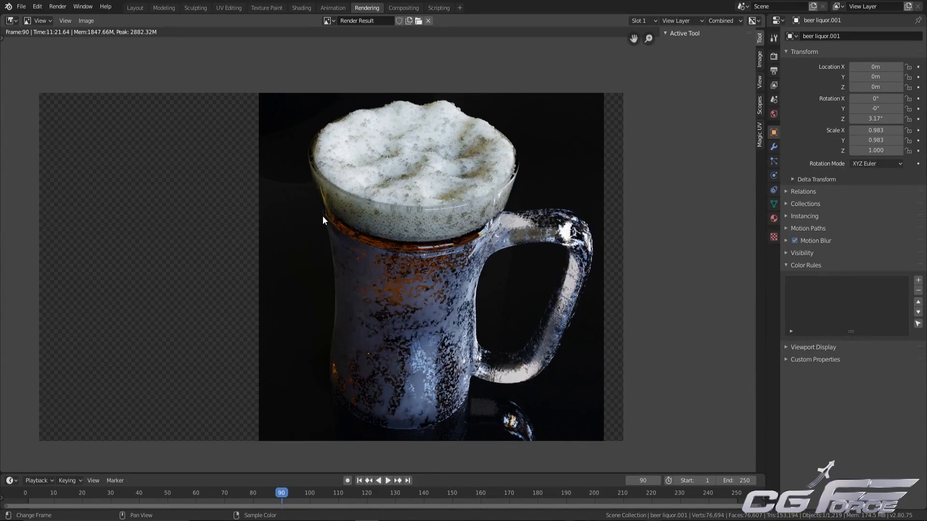